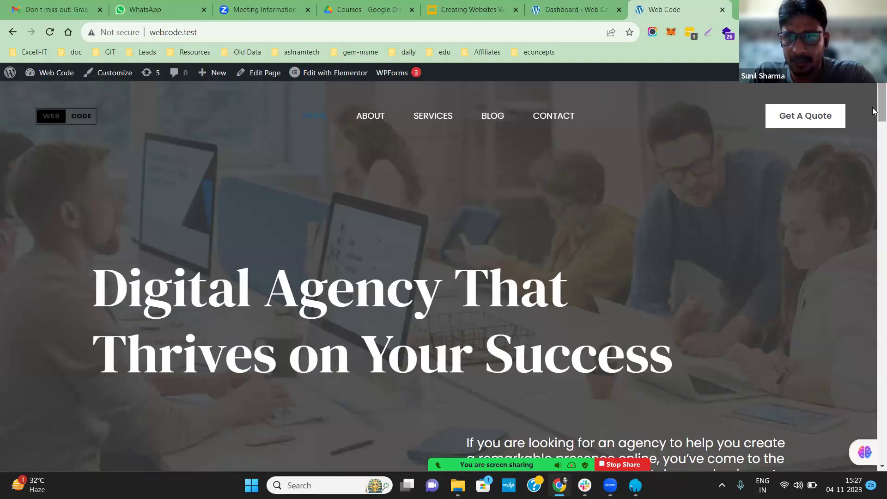
- Examine the site's home page from the hero section down to the Subscribe form and footer
{"action": "left_click_drag", "start_coordinate": [873, 112], "coordinate": [874, 239]}
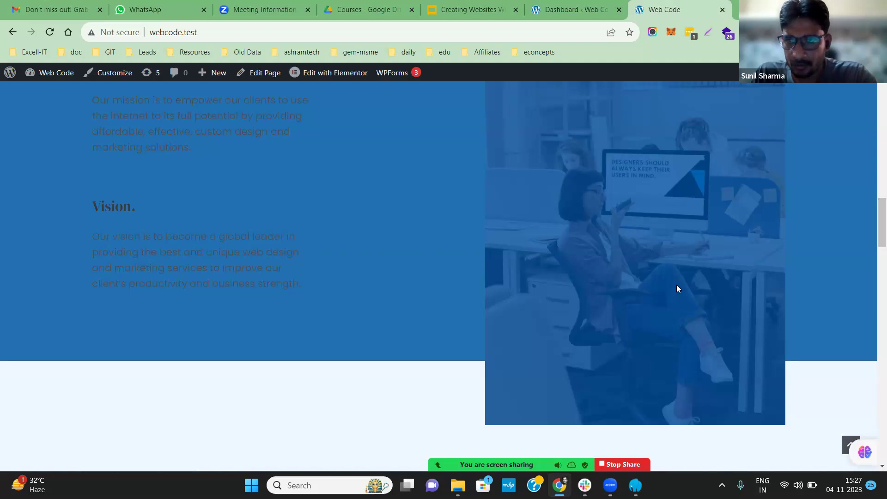
{"action": "left_click_drag", "start_coordinate": [874, 226], "coordinate": [874, 326]}
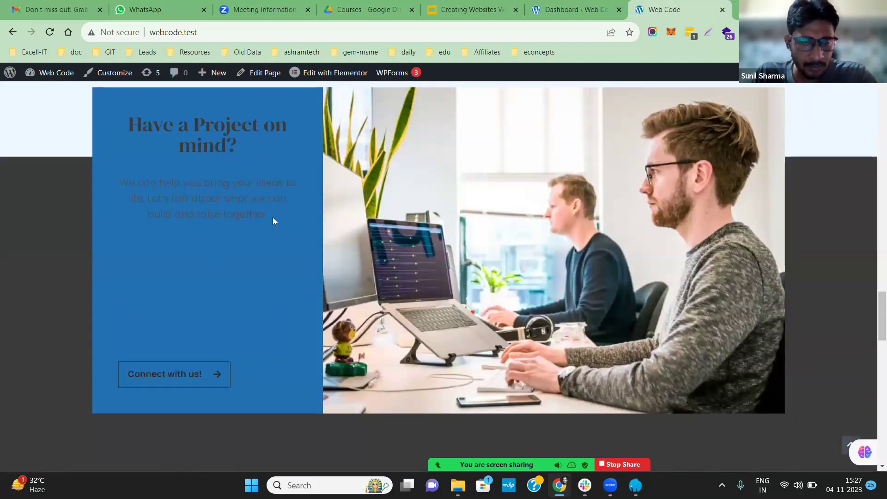
{"action": "left_click_drag", "start_coordinate": [874, 303], "coordinate": [873, 448]}
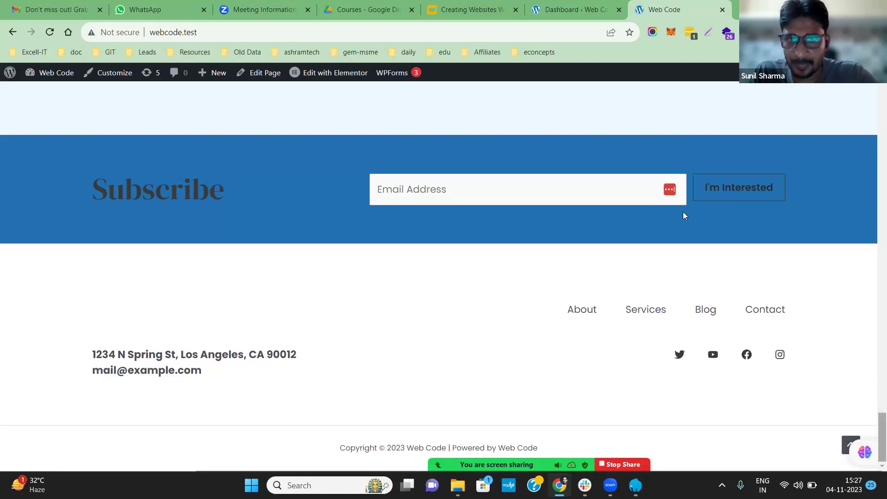
- Open the list of all pages in the WordPress admin and locate the Home page entry
{"action": "left_click", "coordinate": [578, 9]}
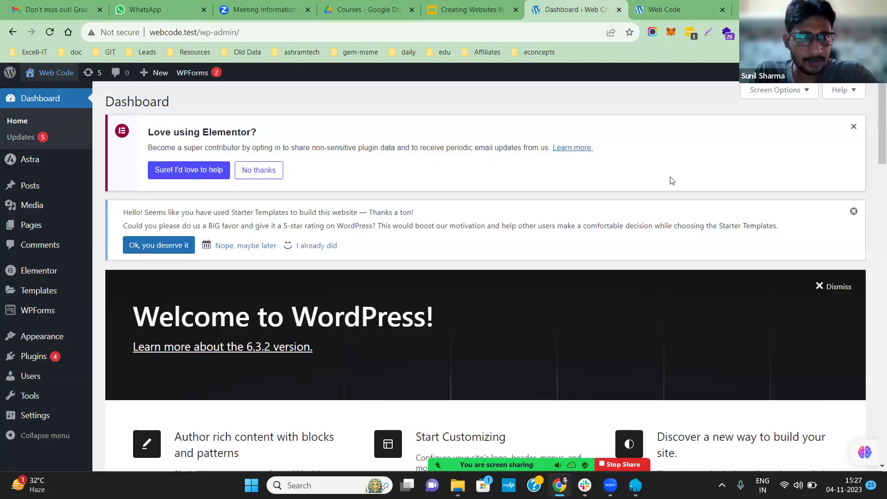
{"action": "left_click", "coordinate": [31, 225]}
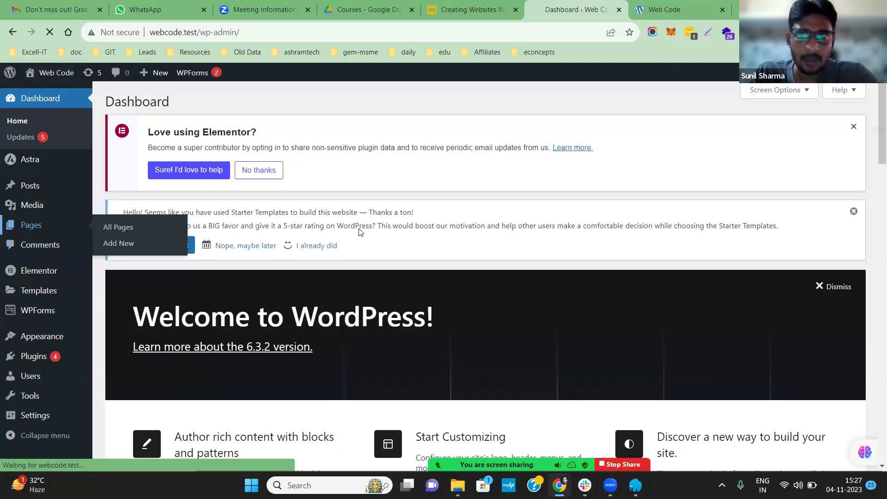
{"action": "left_click", "coordinate": [667, 14]}
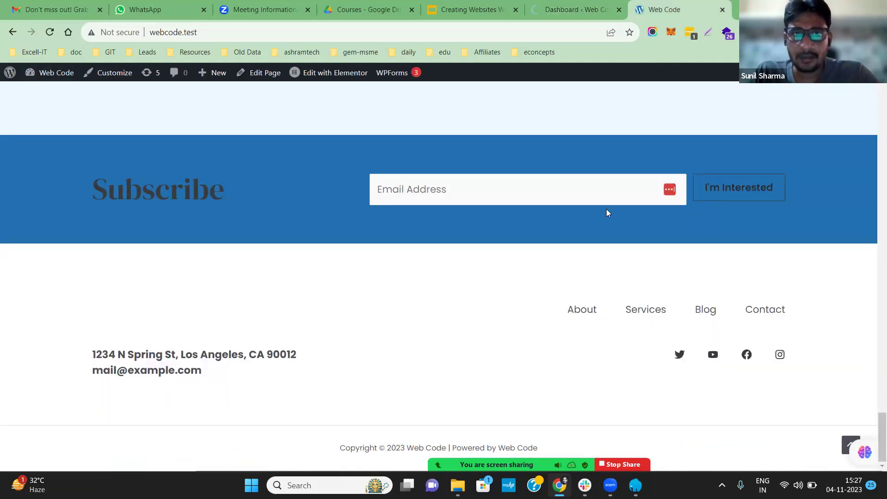
{"action": "left_click_drag", "start_coordinate": [882, 427], "coordinate": [874, 83]}
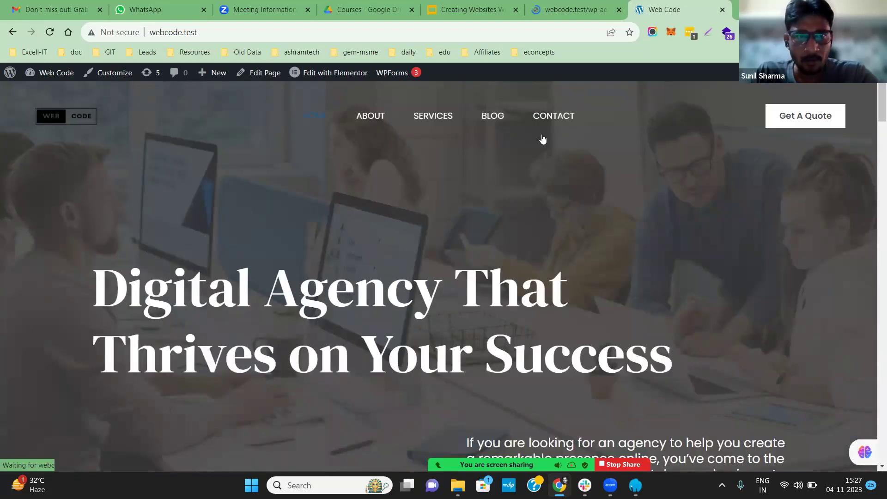
{"action": "key", "text": "ctrl+shift+Tab"}
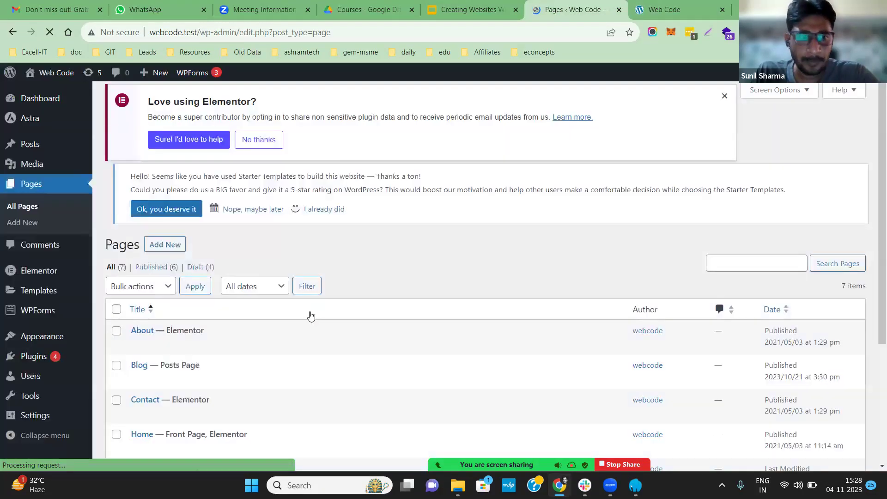
{"action": "scroll", "coordinate": [361, 263], "scroll_direction": "down", "scroll_amount": 4}
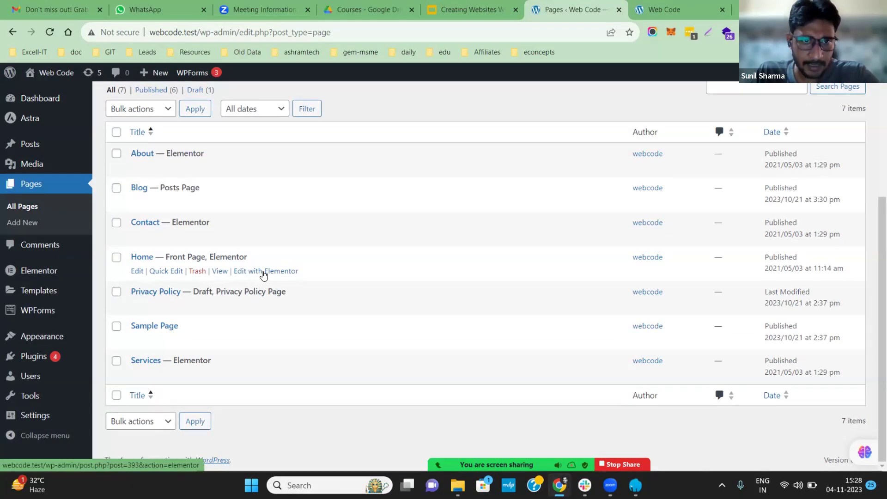
- Examine the live home page's header menu, service columns, About Us section and client logos for text legibility
{"action": "left_click", "coordinate": [674, 10]}
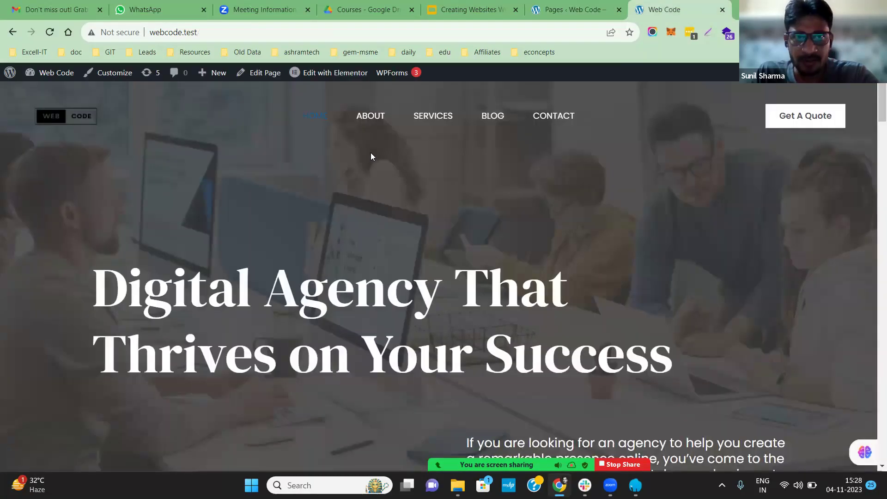
{"action": "mouse_move", "coordinate": [341, 83]}
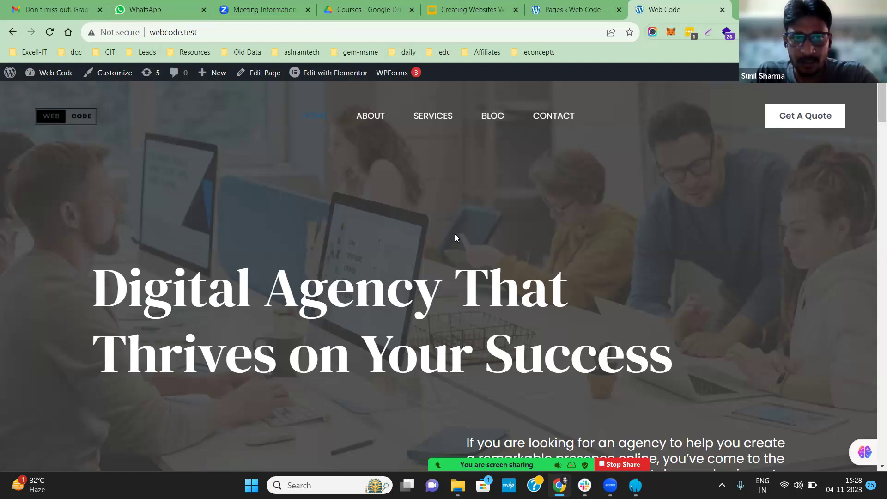
{"action": "scroll", "coordinate": [425, 231], "scroll_direction": "down", "scroll_amount": 8}
{"action": "scroll", "coordinate": [426, 221], "scroll_direction": "down", "scroll_amount": 4}
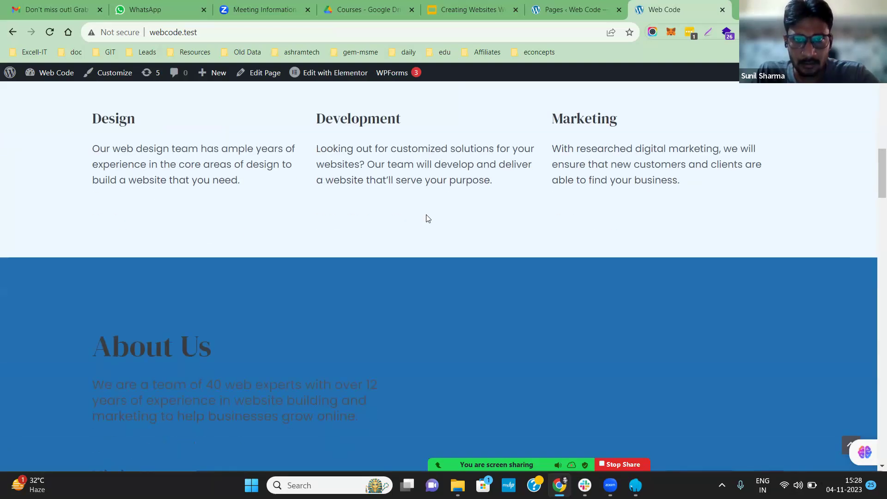
{"action": "scroll", "coordinate": [427, 218], "scroll_direction": "down", "scroll_amount": 4}
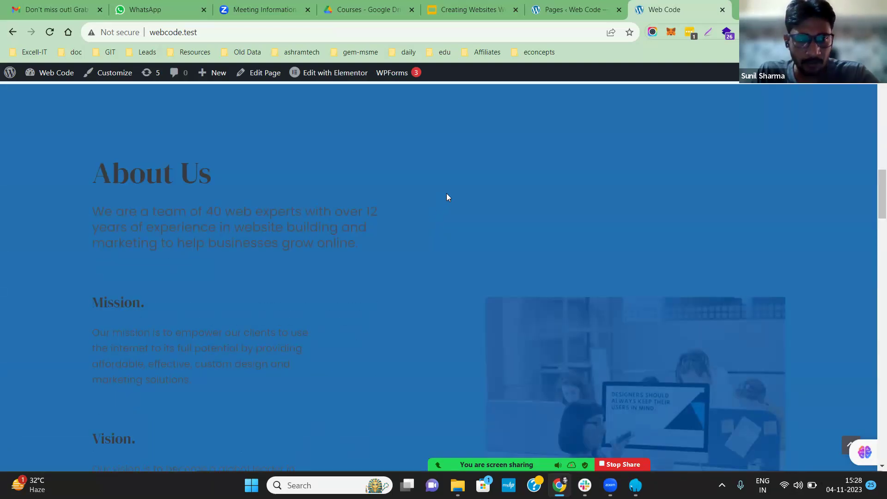
{"action": "scroll", "coordinate": [450, 200], "scroll_direction": "down", "scroll_amount": 8}
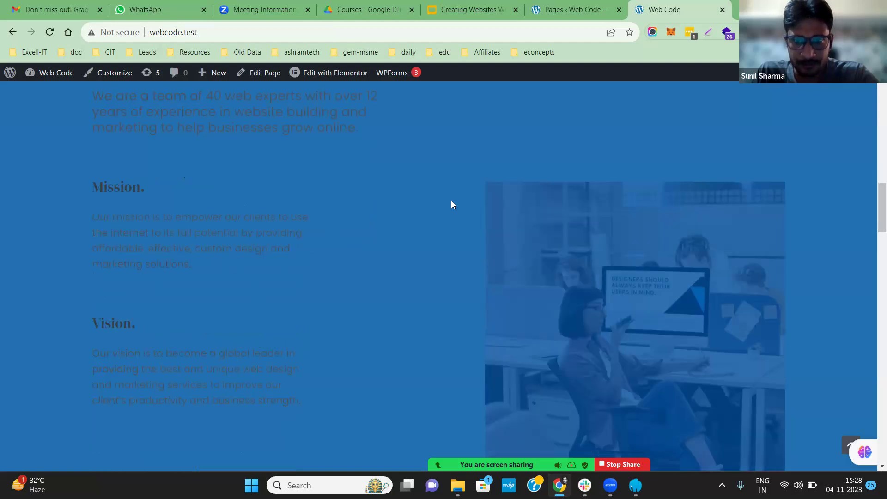
{"action": "scroll", "coordinate": [451, 203], "scroll_direction": "up", "scroll_amount": 3}
{"action": "scroll", "coordinate": [810, 253], "scroll_direction": "down", "scroll_amount": 1}
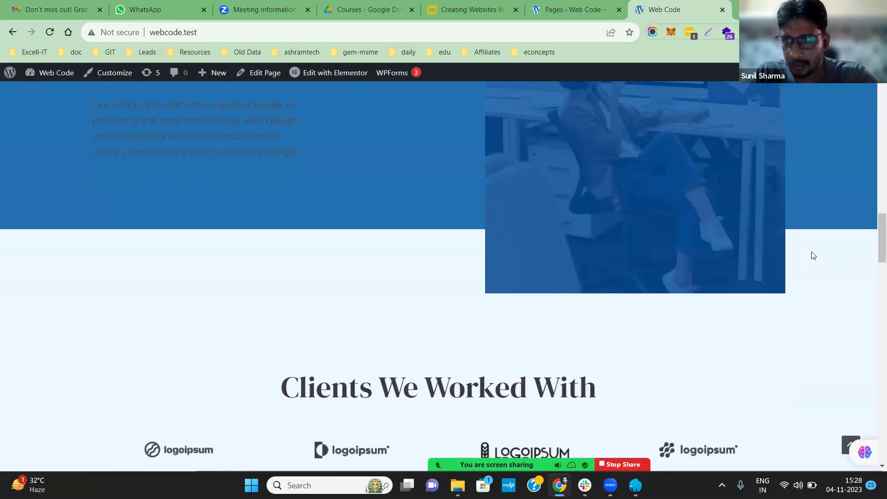
{"action": "left_click_drag", "start_coordinate": [882, 232], "coordinate": [873, 90]}
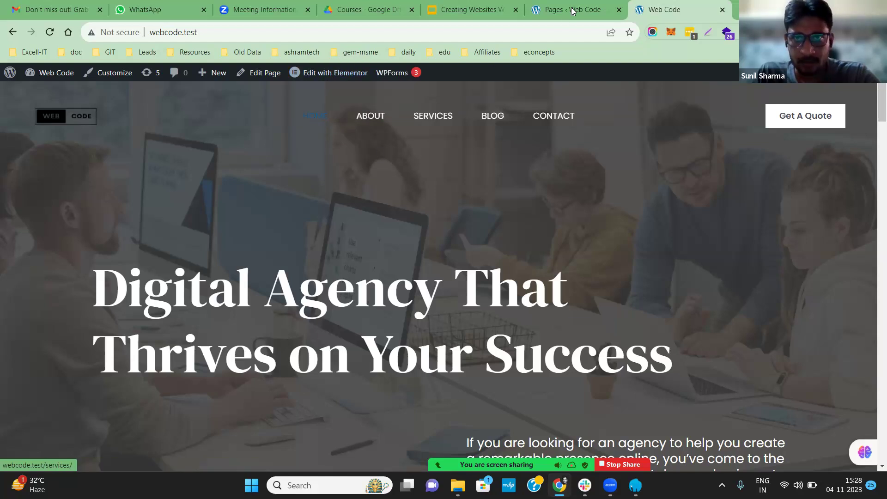
{"action": "key", "text": "ctrl+shift+Tab"}
{"action": "mouse_move", "coordinate": [61, 291]}
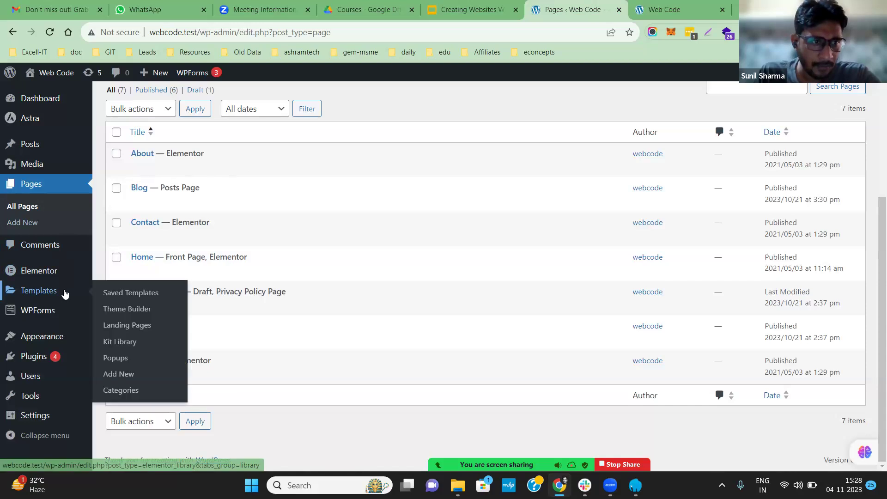
{"action": "mouse_move", "coordinate": [52, 275]}
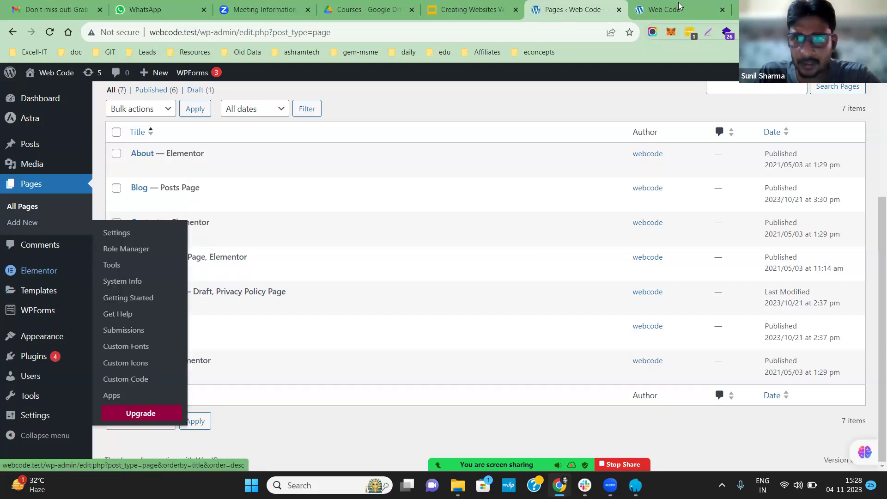
- Inspect the Home link in the live site's header menu and locate the CSS rule that sets its colour
{"action": "left_click", "coordinate": [666, 10]}
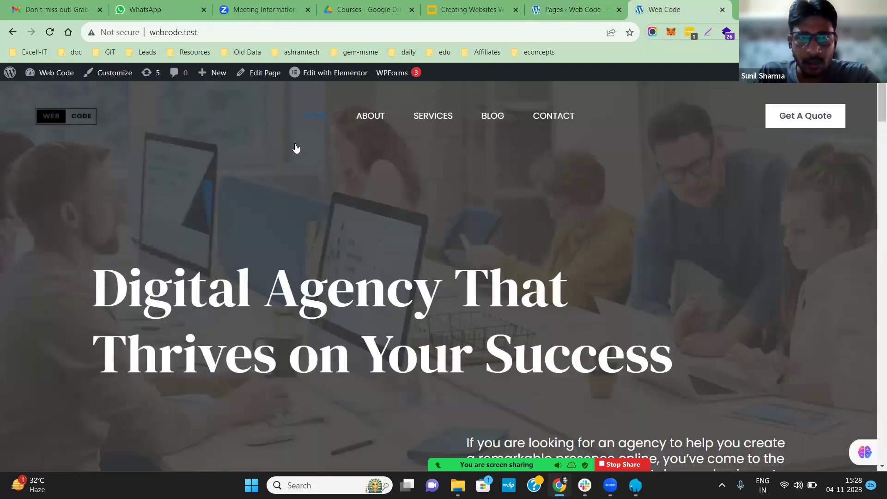
{"action": "right_click", "coordinate": [314, 119]}
{"action": "left_click", "coordinate": [479, 252]}
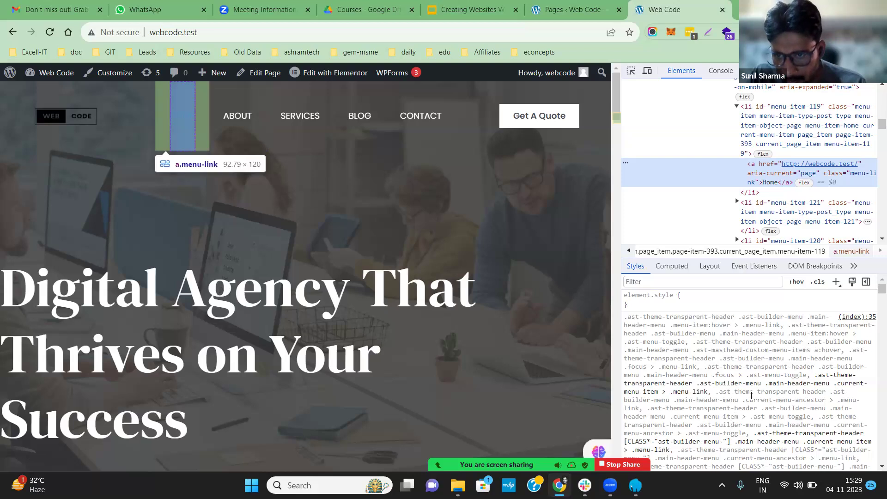
{"action": "scroll", "coordinate": [750, 396], "scroll_direction": "down", "scroll_amount": 3}
{"action": "scroll", "coordinate": [751, 396], "scroll_direction": "down", "scroll_amount": 5}
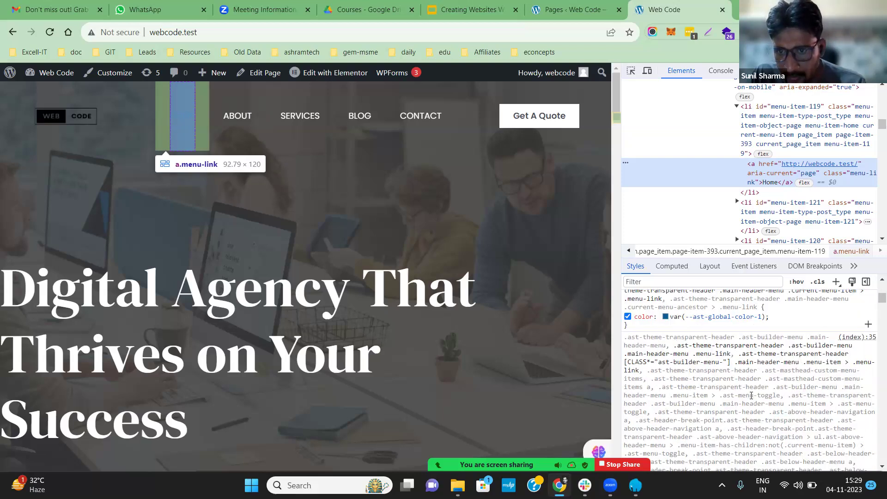
{"action": "left_click_drag", "start_coordinate": [873, 305], "coordinate": [874, 342]}
{"action": "left_click_drag", "start_coordinate": [873, 289], "coordinate": [873, 301]}
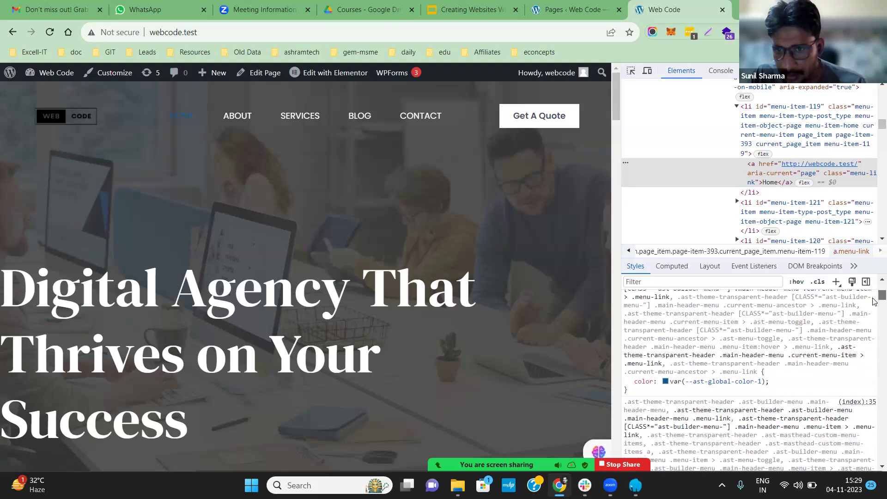
- Copy the selector .ast-theme-transparent-header .main-header-menu .current-menu-item > .menu-link from the Home link's colour rule
{"action": "mouse_move", "coordinate": [627, 386]}
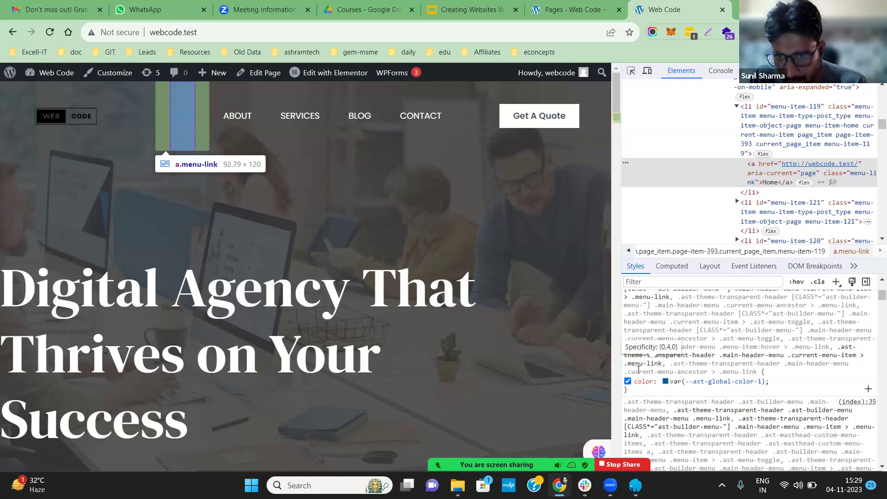
{"action": "left_click_drag", "start_coordinate": [837, 347], "coordinate": [664, 364]}
{"action": "key", "text": "ctrl+c"}
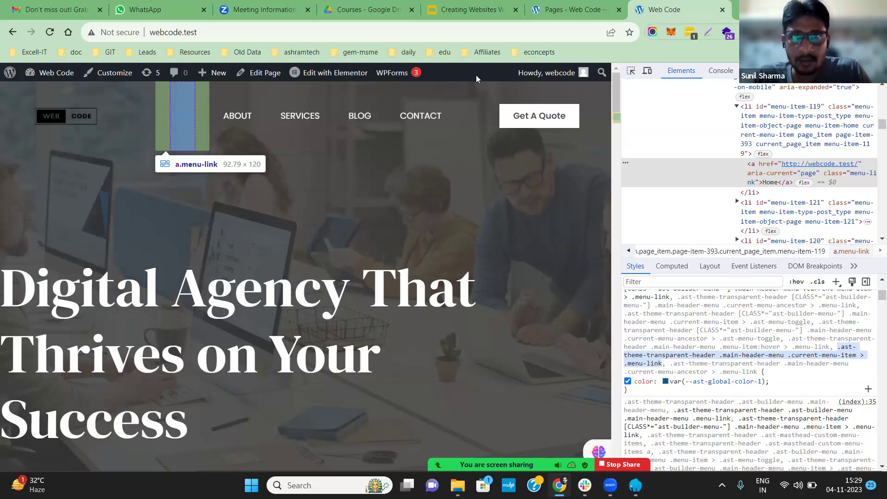
- Open the theme Customizer from the WordPress admin in a new tab and go to its Additional CSS section
{"action": "key", "text": "ctrl+shift+Tab"}
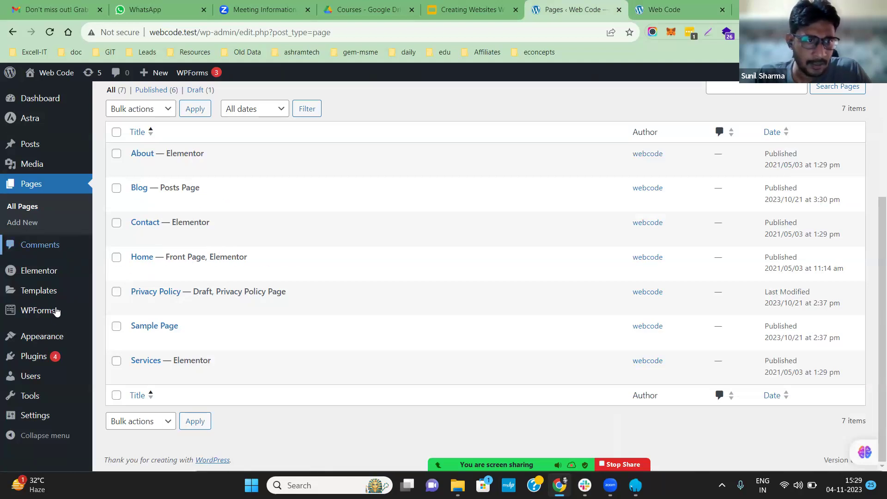
{"action": "mouse_move", "coordinate": [55, 336]}
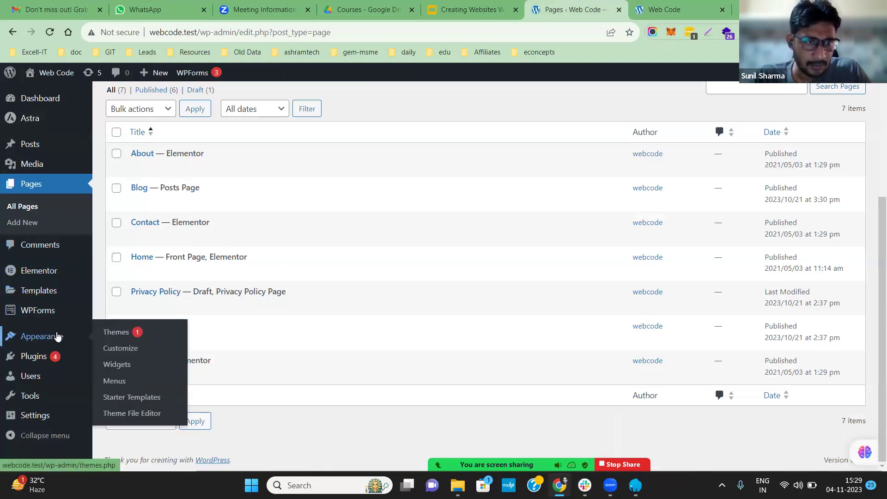
{"action": "right_click", "coordinate": [116, 352]}
{"action": "left_click", "coordinate": [175, 215]}
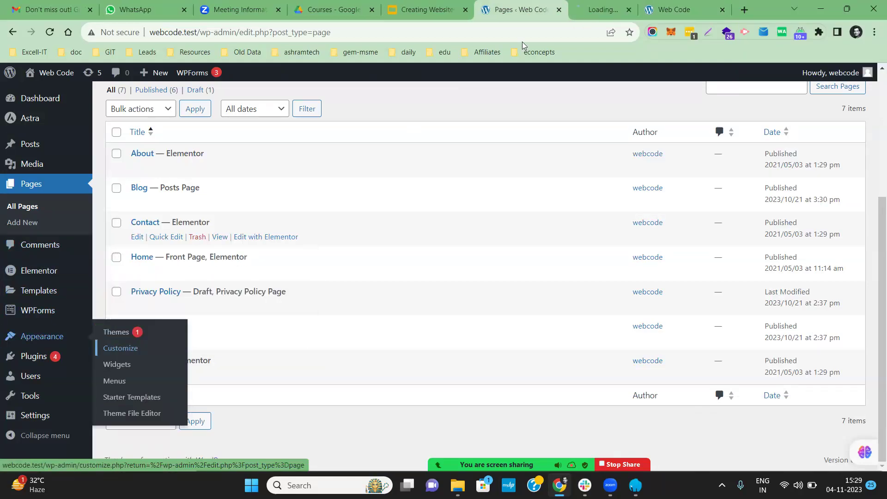
{"action": "left_click", "coordinate": [585, 11]}
{"action": "left_click", "coordinate": [495, 11]}
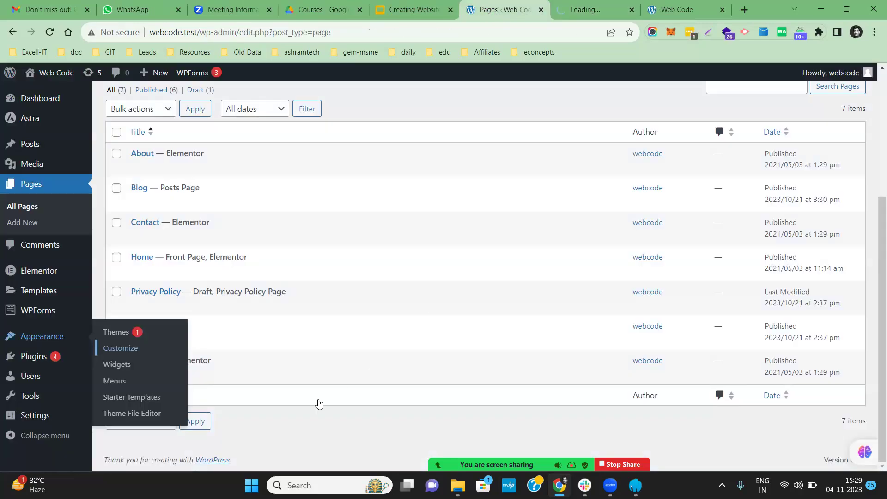
{"action": "left_click", "coordinate": [568, 12]}
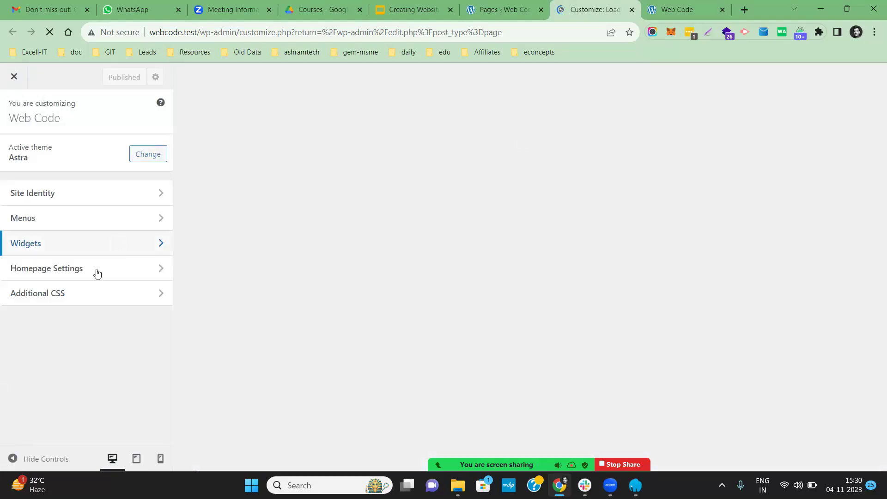
{"action": "left_click", "coordinate": [68, 298]}
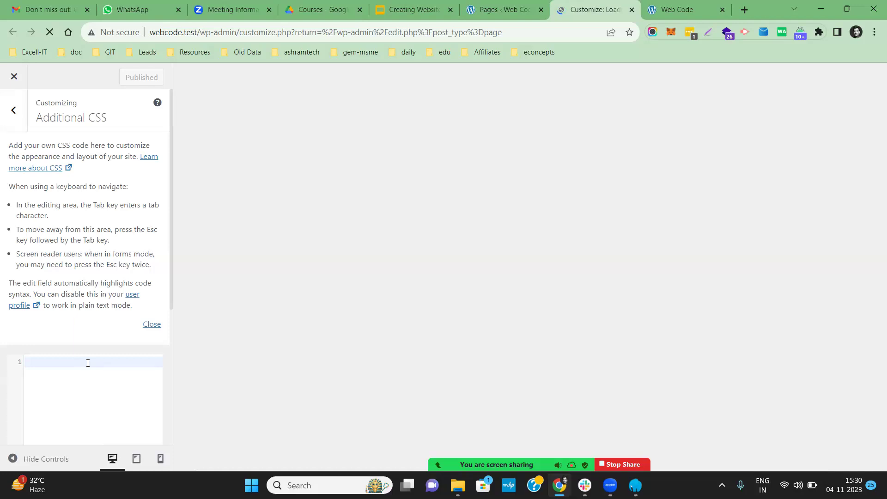
- Paste the copied menu-link selector into the Additional CSS editor and start a rule block with a color property
{"action": "key", "text": "ctrl+v"}
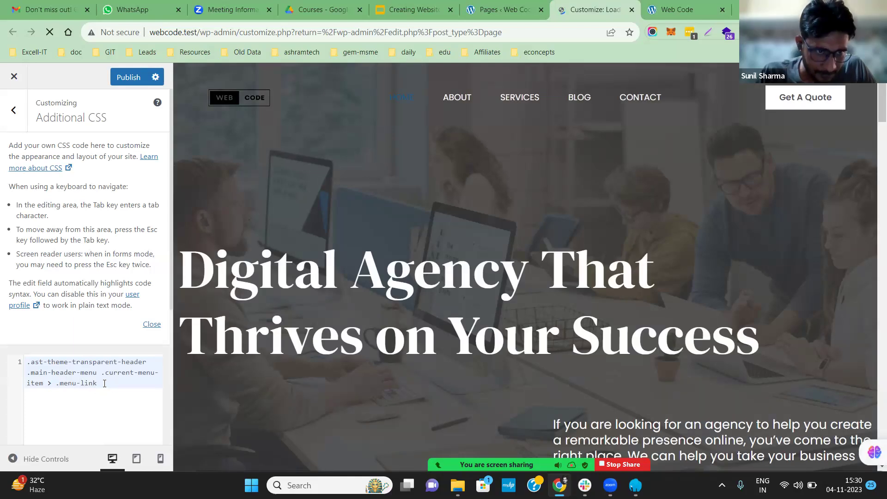
{"action": "key", "text": "ctrl+a"}
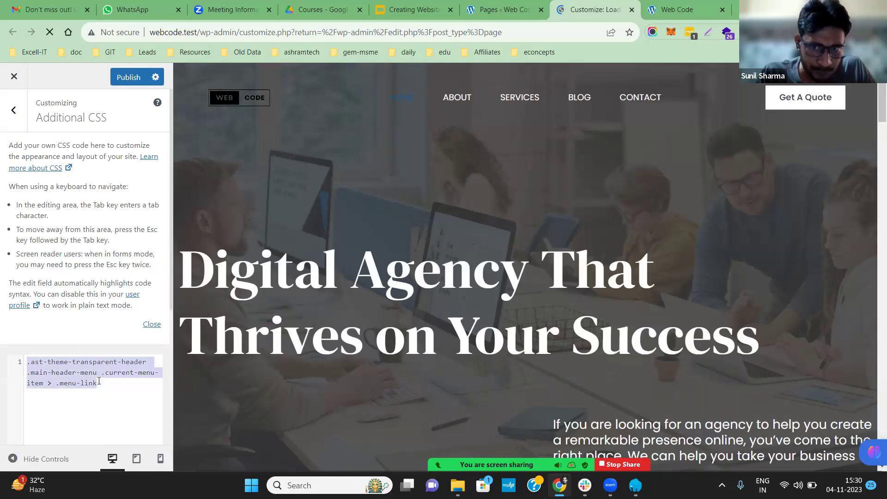
{"action": "scroll", "coordinate": [99, 381], "scroll_direction": "down", "scroll_amount": 3}
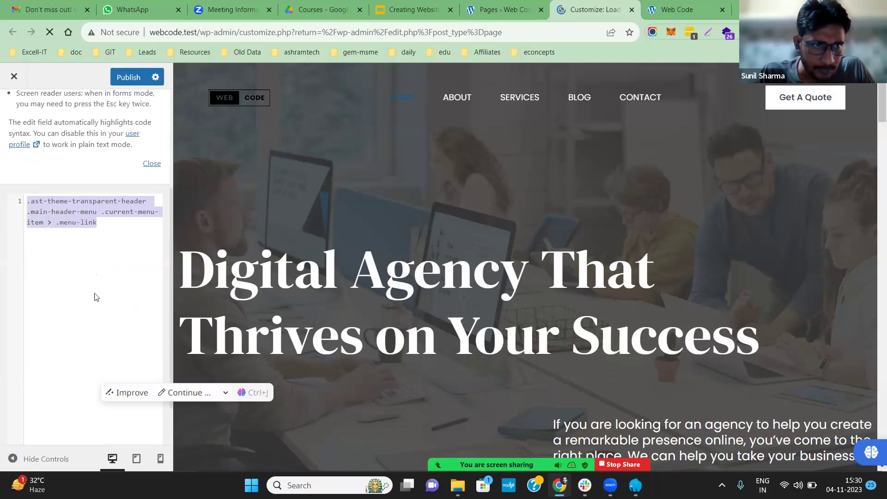
{"action": "left_click", "coordinate": [101, 223]}
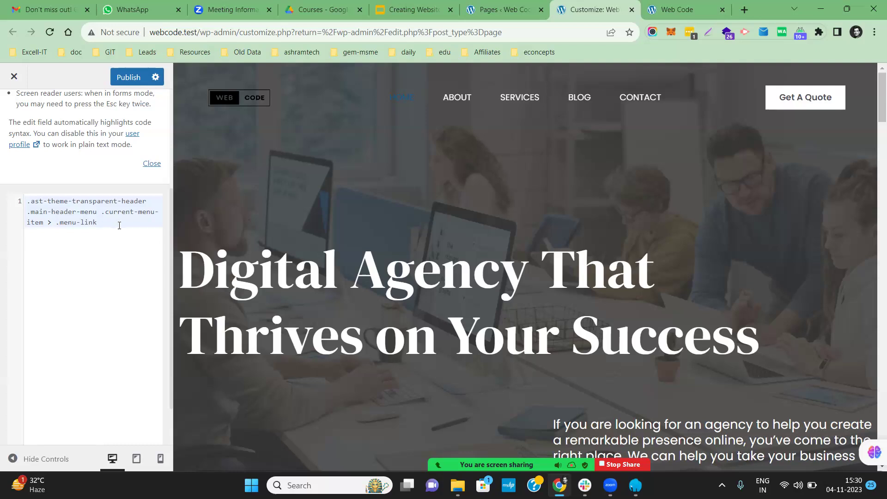
{"action": "key", "text": "Return"}
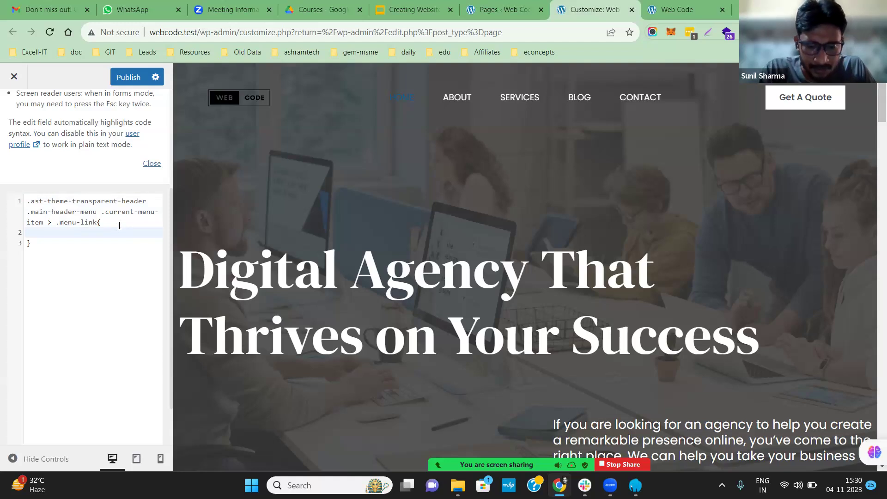
{"action": "type", "text": "color"}
{"action": "key", "text": "Escape"}
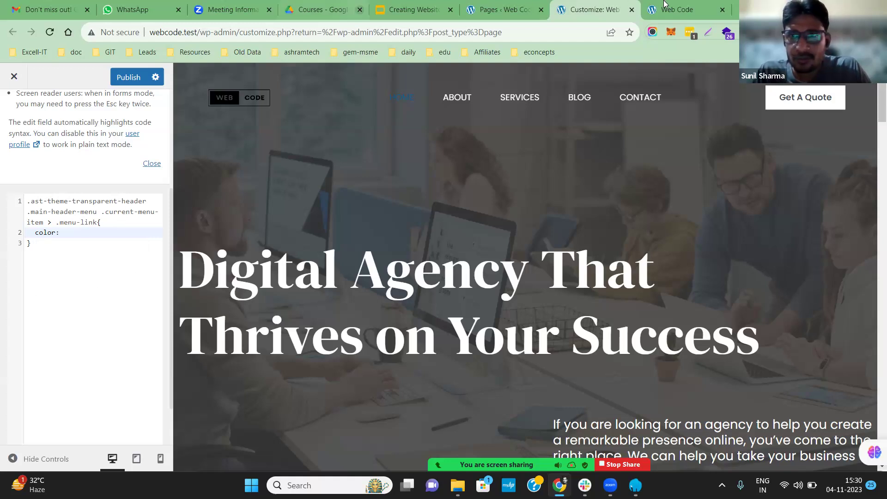
- Try #fff as the Home link's colour in its inspected CSS rule on the live page and select that declaration
{"action": "key", "text": "ctrl+Tab"}
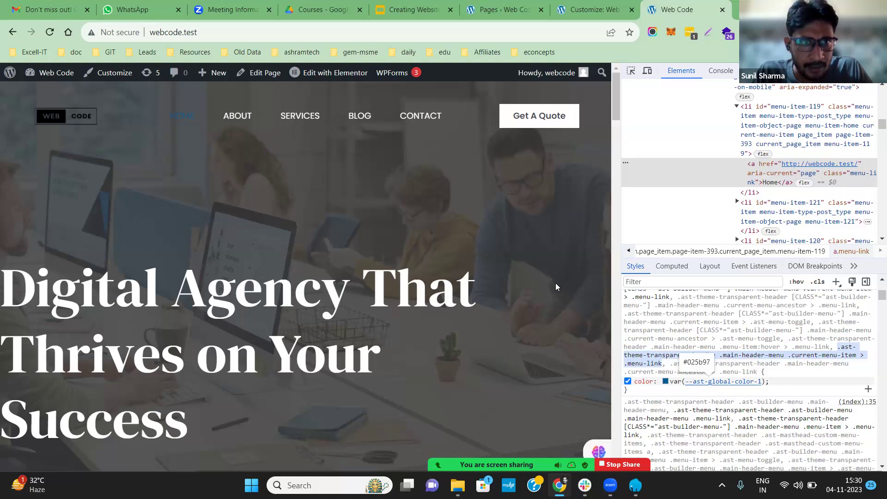
{"action": "left_click", "coordinate": [679, 381]}
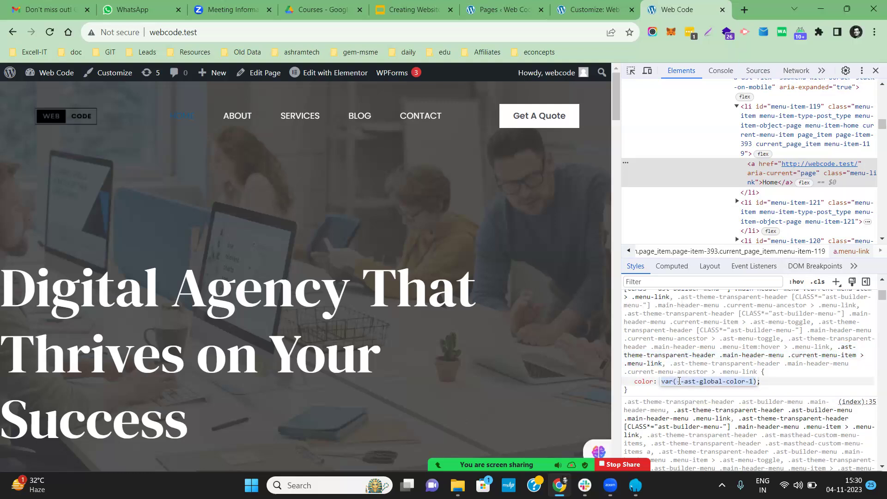
{"action": "type", "text": "#fff"}
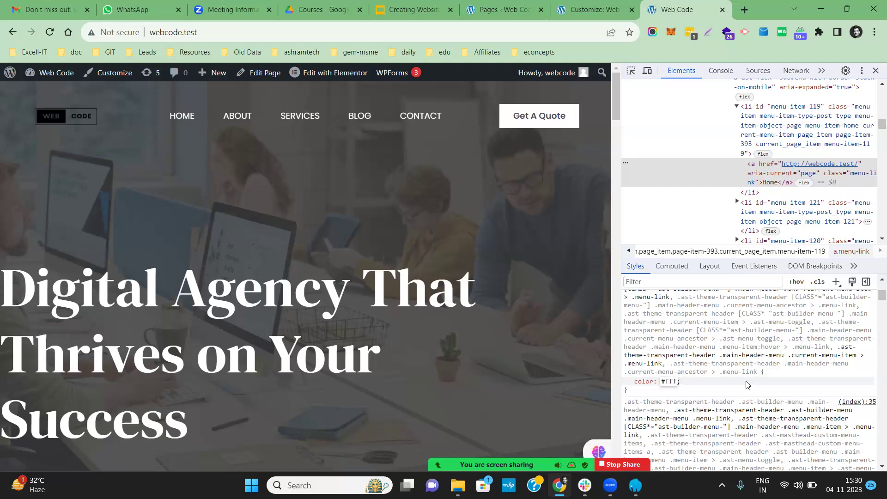
{"action": "key", "text": "Return"}
{"action": "left_click_drag", "start_coordinate": [634, 382], "coordinate": [717, 384]}
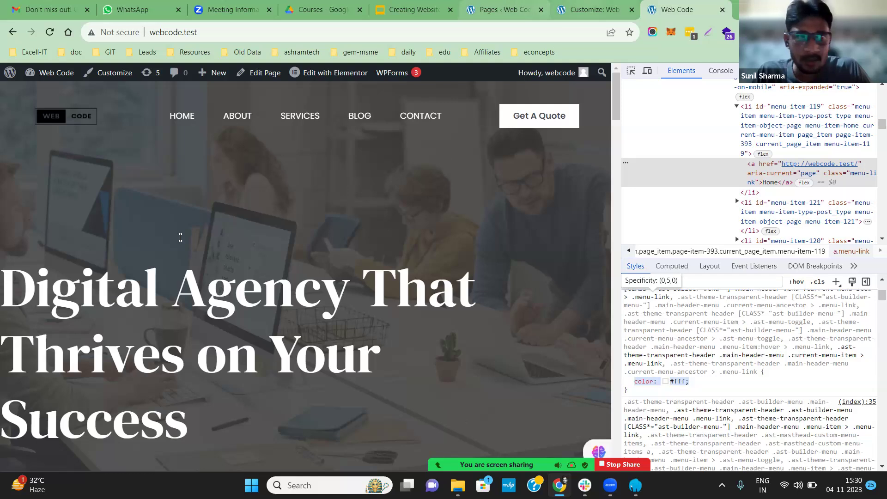
- Set the color value in the Additional CSS rule to #fff and publish the change
{"action": "key", "text": "ctrl+shift+Tab"}
{"action": "type", "text": "#fff;"}
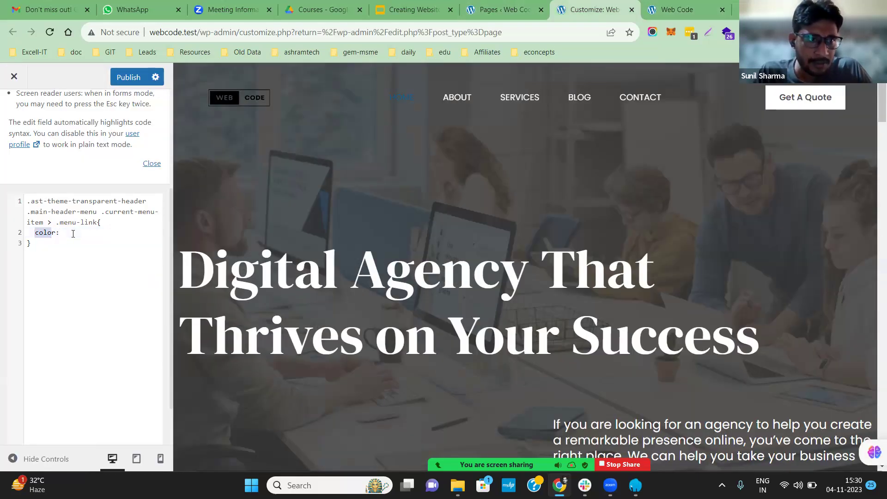
{"action": "left_click", "coordinate": [127, 83]}
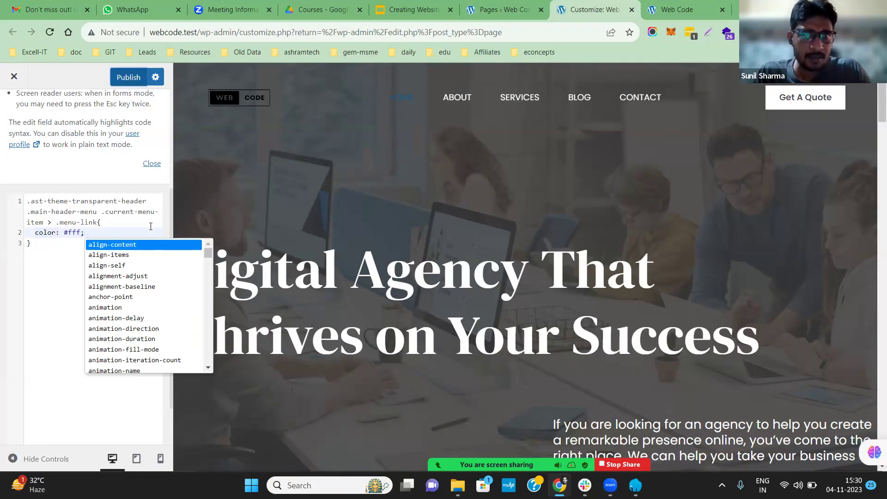
- Reload the live home page to check the Home link's colour in the header menu
{"action": "mouse_move", "coordinate": [682, 11]}
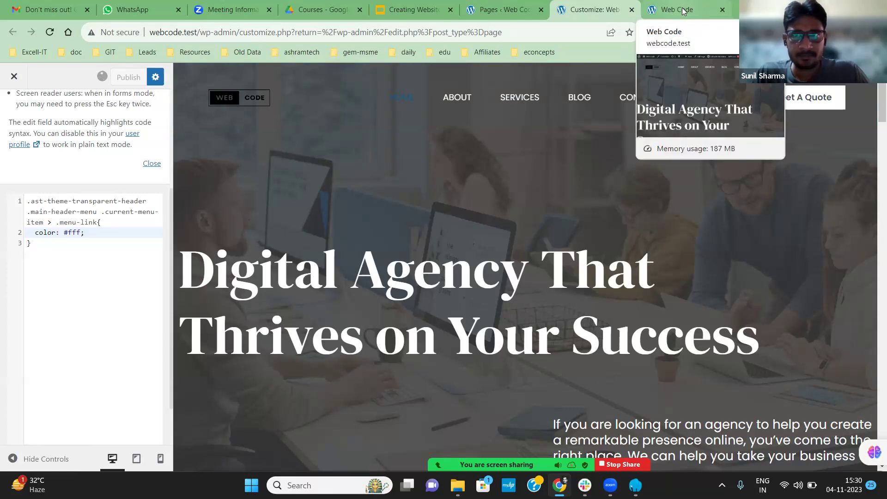
{"action": "left_click", "coordinate": [682, 10]}
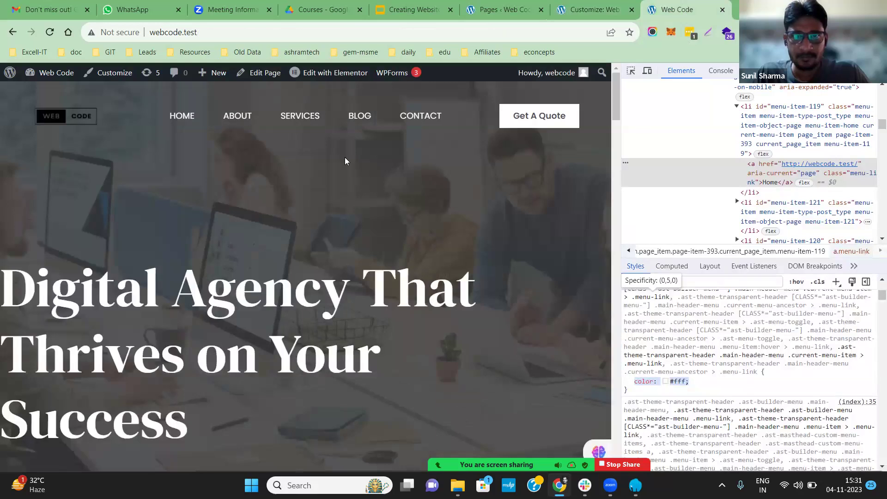
{"action": "left_click", "coordinate": [49, 32]}
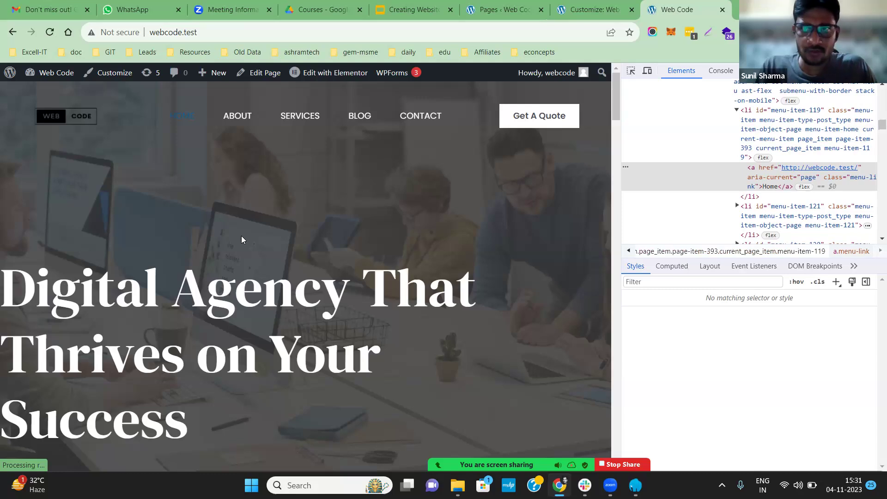
{"action": "key", "text": "F5"}
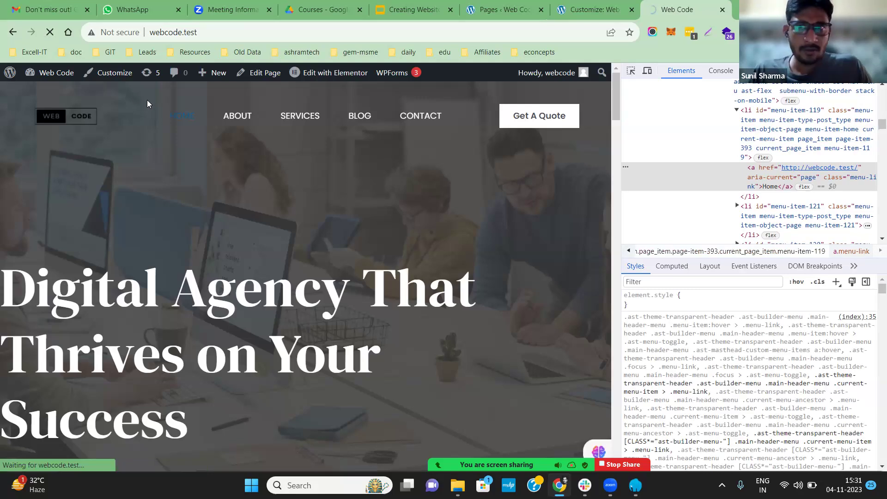
- Add !important to the #fff value in the Additional CSS menu-link rule and publish it
{"action": "left_click", "coordinate": [540, 11]}
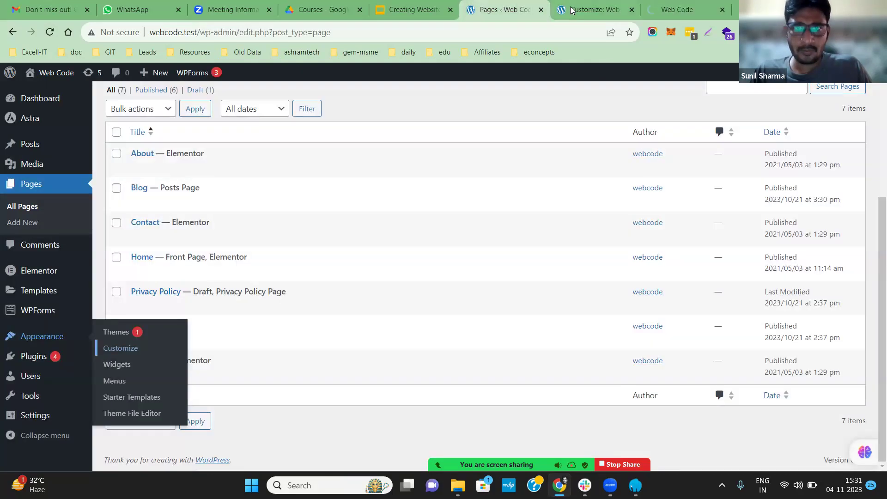
{"action": "left_click", "coordinate": [572, 10]}
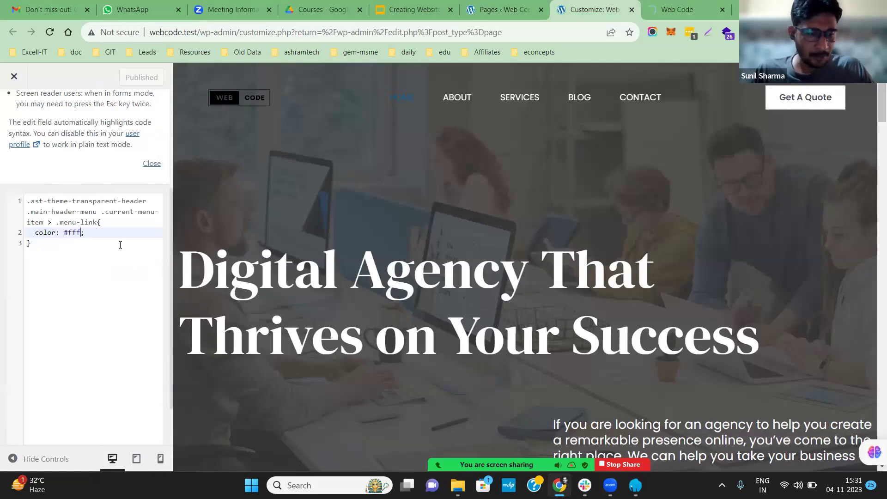
{"action": "type", "text": "!i"}
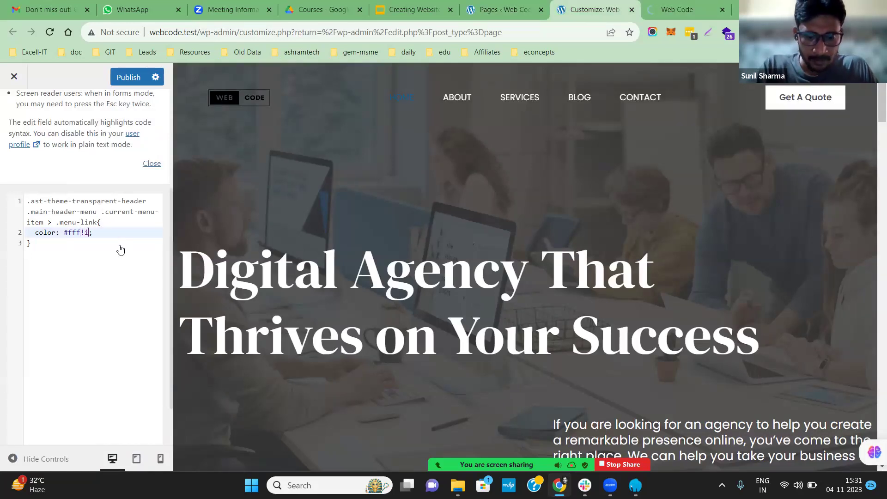
{"action": "type", "text": "mportant"}
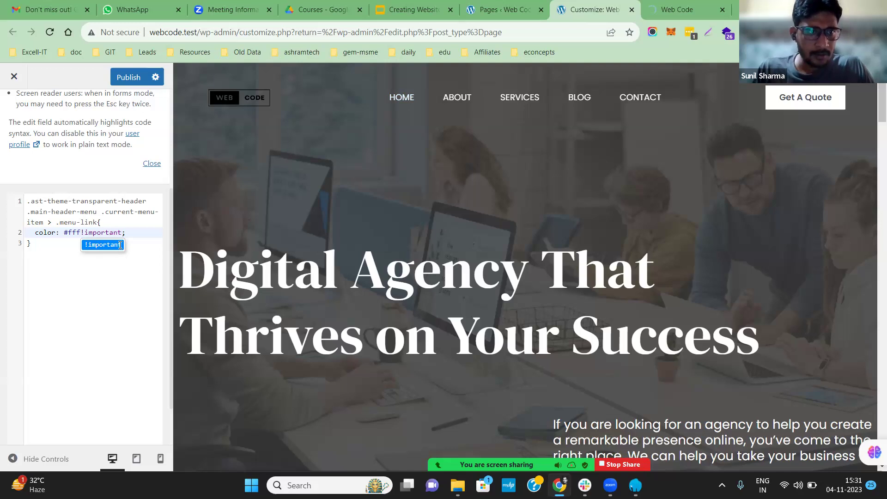
- Load webcode.test afresh to check the Home link's colour and close the developer tools
{"action": "left_click", "coordinate": [677, 9]}
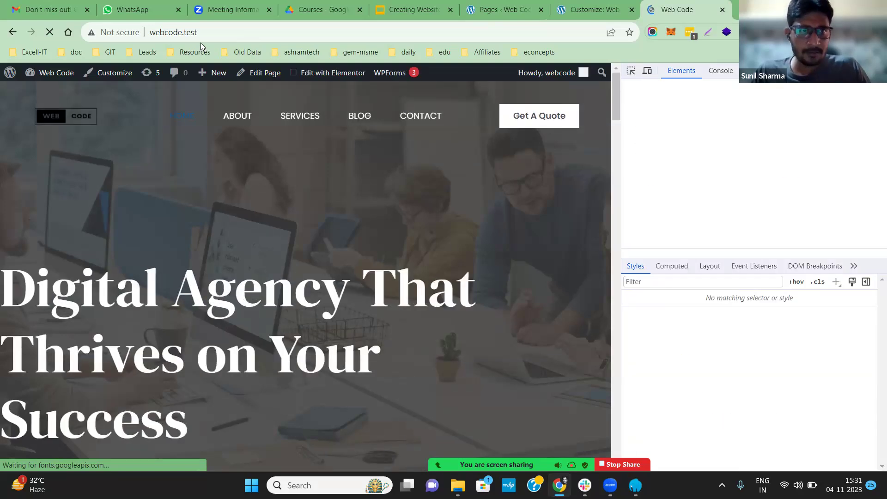
{"action": "left_click", "coordinate": [201, 32]}
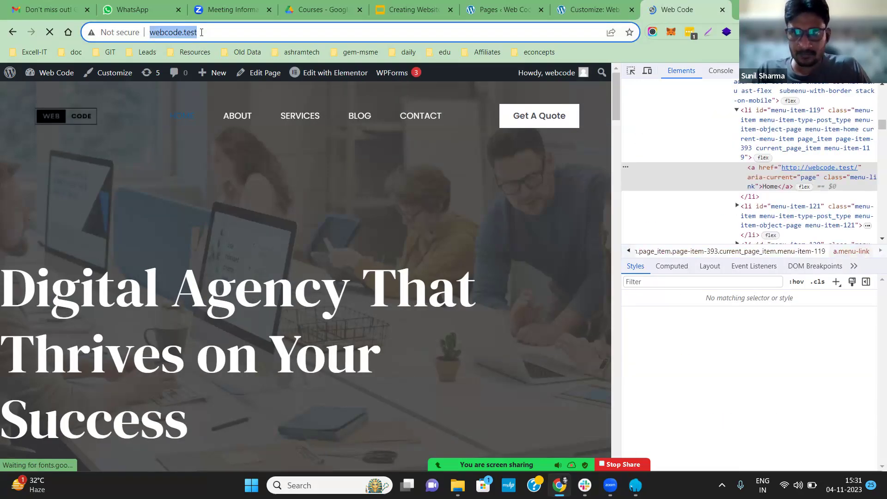
{"action": "key", "text": "Return"}
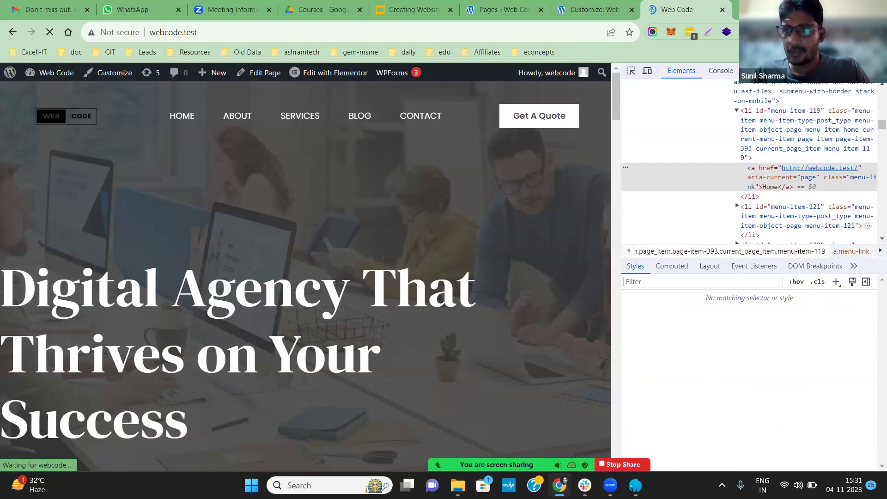
{"action": "key", "text": "F12"}
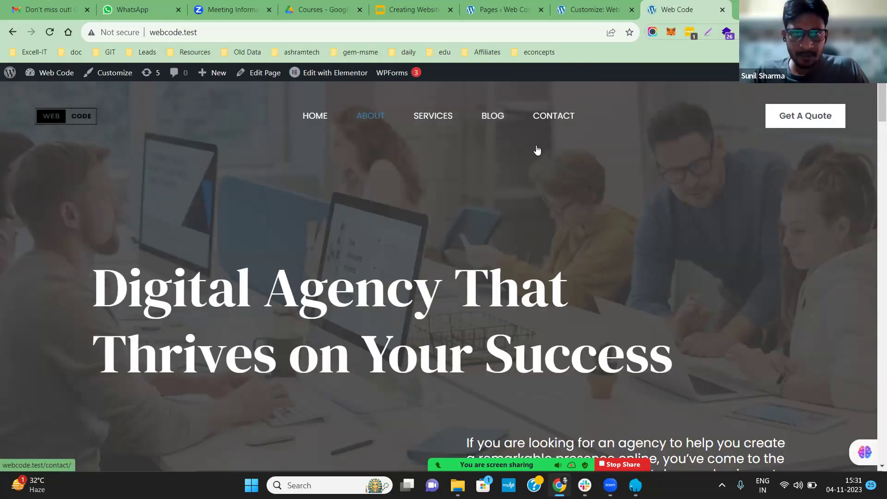
- Open the home page for editing in Elementor and dismiss the AI image generator notification
{"action": "scroll", "coordinate": [873, 227], "scroll_direction": "down", "scroll_amount": 1}
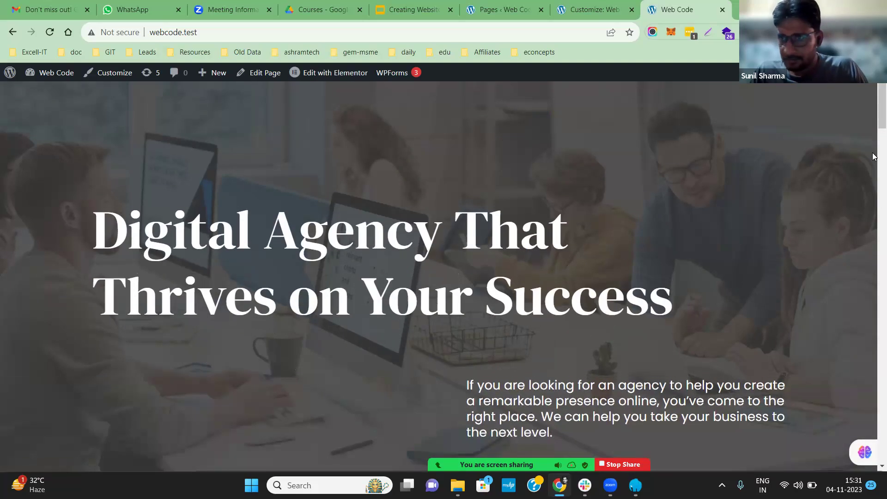
{"action": "scroll", "coordinate": [873, 139], "scroll_direction": "down", "scroll_amount": 5}
{"action": "scroll", "coordinate": [739, 120], "scroll_direction": "down", "scroll_amount": 3}
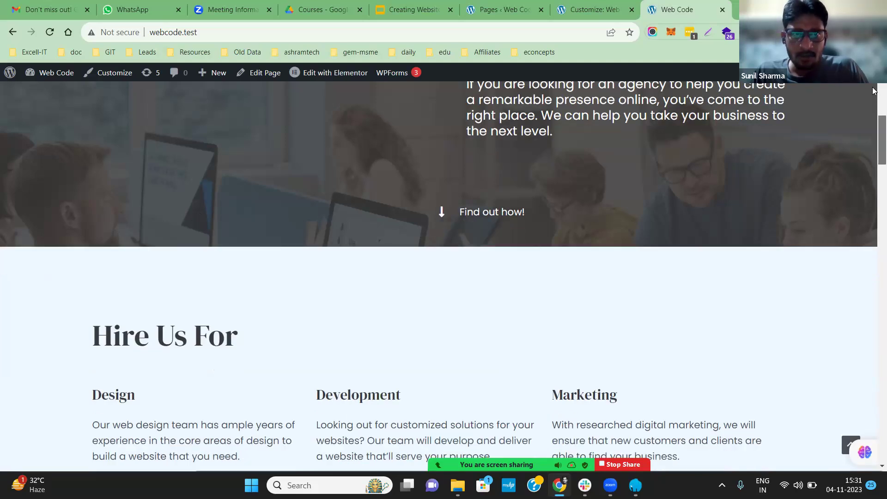
{"action": "scroll", "coordinate": [554, 161], "scroll_direction": "up", "scroll_amount": 12}
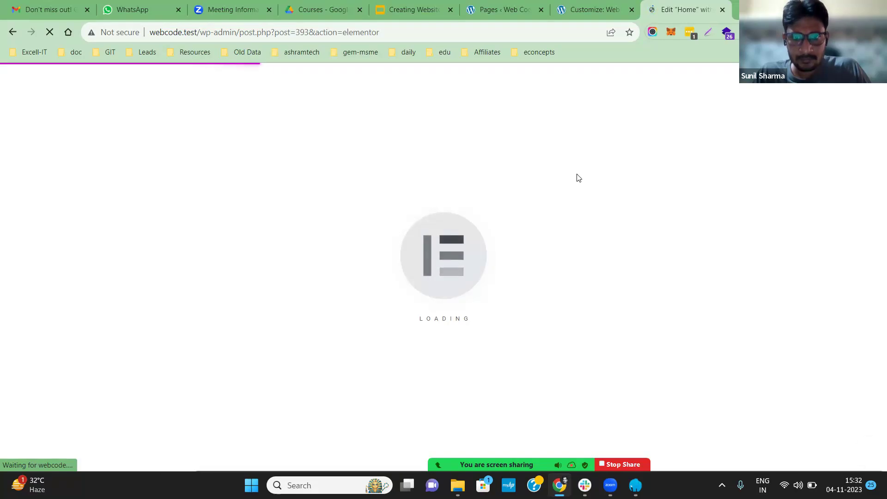
{"action": "left_click", "coordinate": [594, 7]}
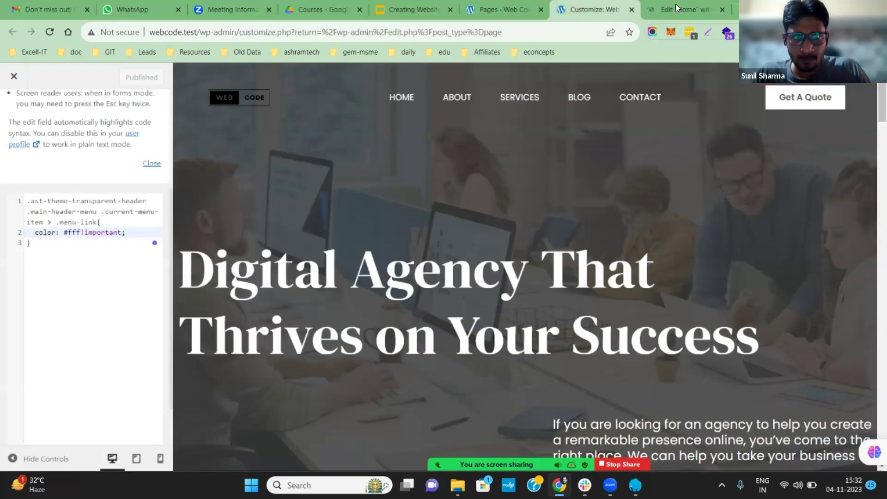
{"action": "key", "text": "ctrl+Tab"}
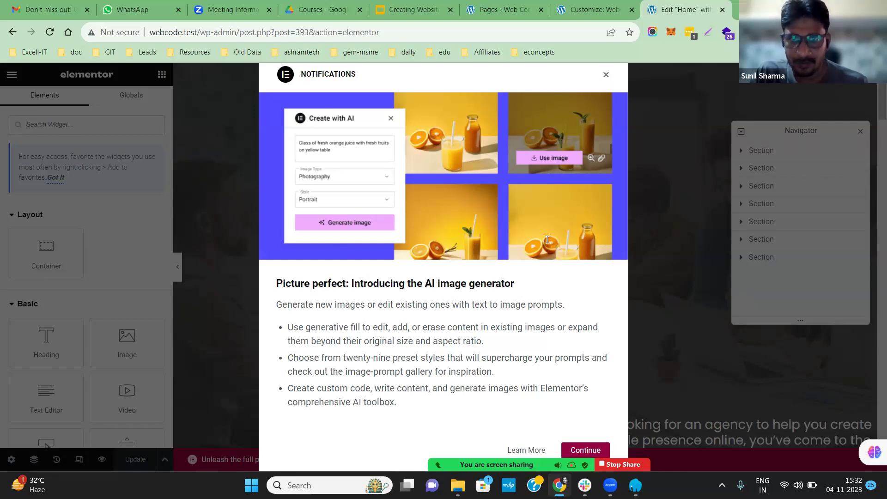
{"action": "key", "text": "Escape"}
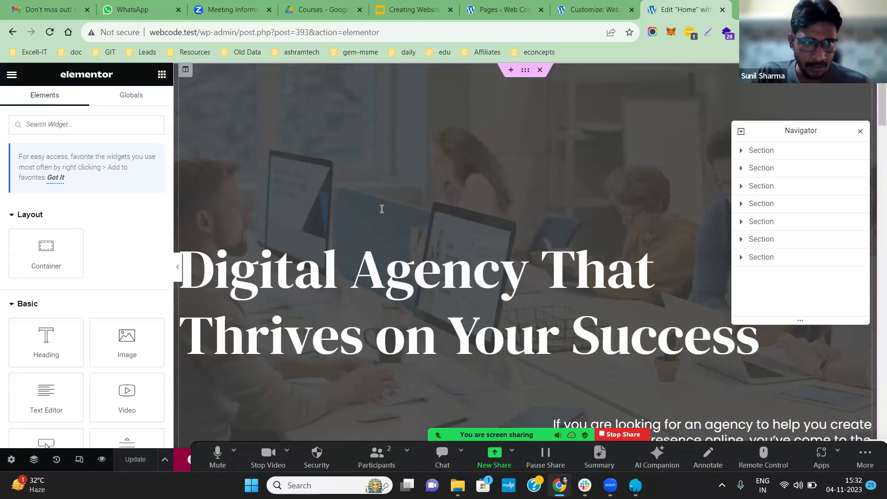
- Open the settings of the hero section that contains the Digital Agency heading
{"action": "left_click", "coordinate": [472, 233]}
{"action": "scroll", "coordinate": [554, 162], "scroll_direction": "down", "scroll_amount": 1}
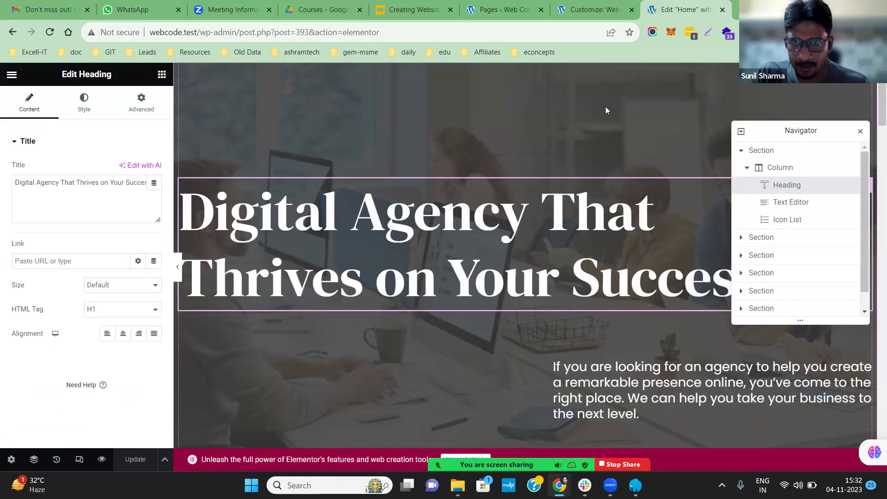
{"action": "scroll", "coordinate": [527, 74], "scroll_direction": "up", "scroll_amount": 1}
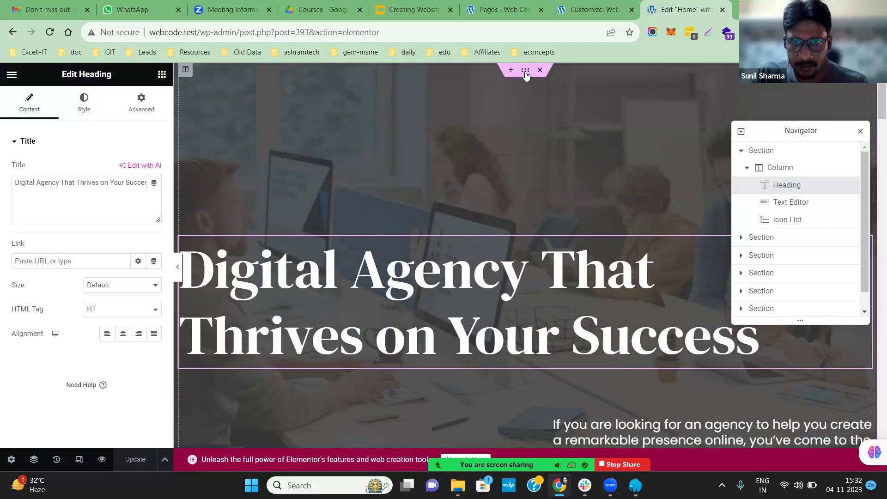
{"action": "left_click", "coordinate": [526, 71]}
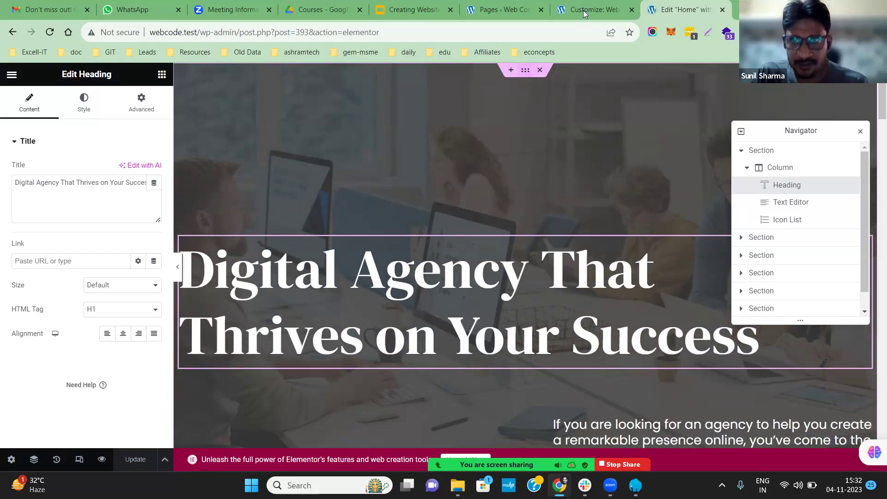
- Preview the home page in a new tab and return to the Elementor editor
{"action": "left_click", "coordinate": [101, 460]}
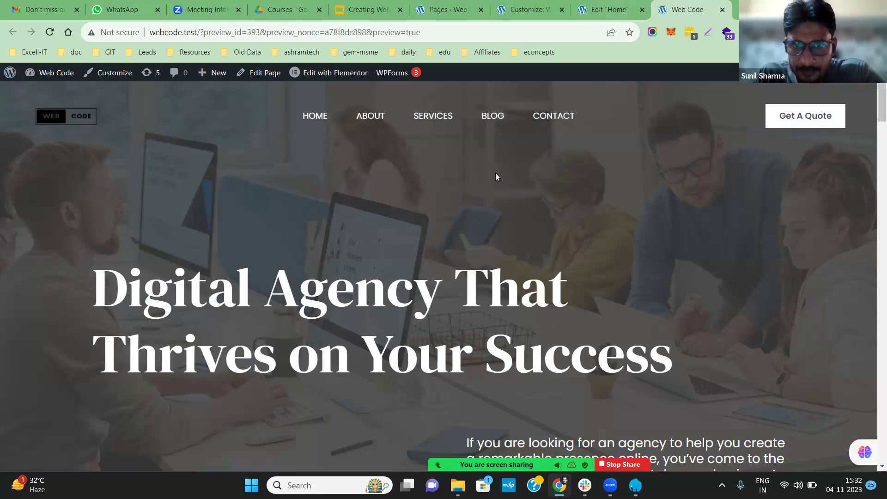
{"action": "left_click", "coordinate": [606, 5]}
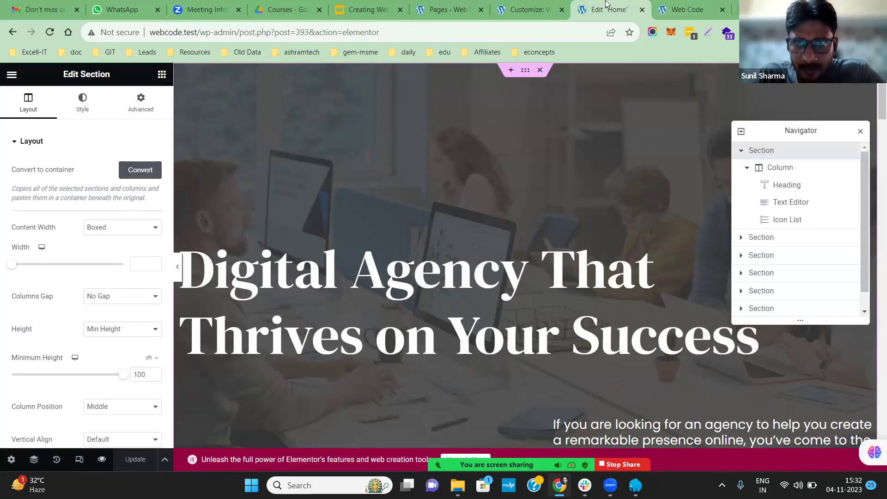
- Examine the content settings of the hero section's heading and of the paragraph below it
{"action": "key", "text": "ctrl+Tab"}
{"action": "key", "text": "ctrl+shift+Tab"}
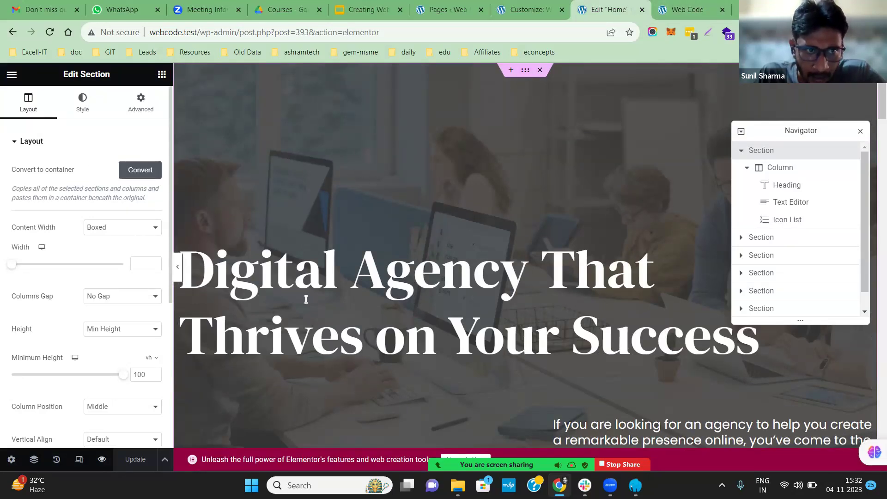
{"action": "left_click", "coordinate": [598, 351]}
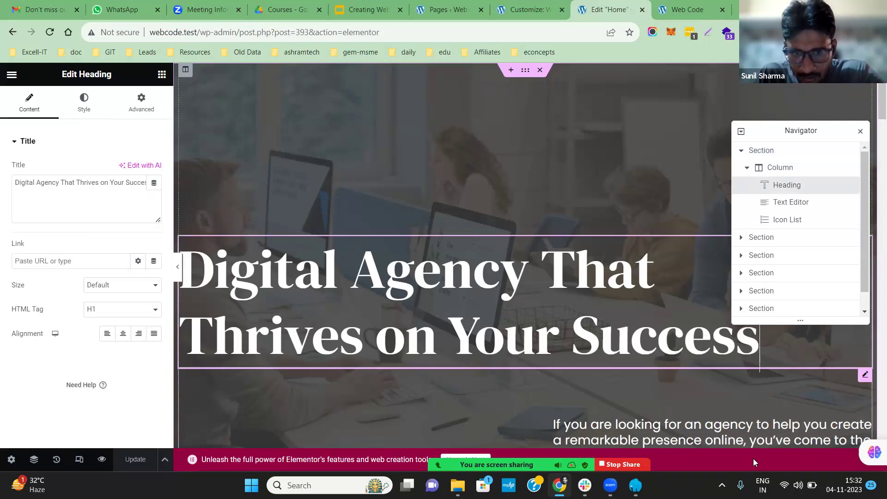
{"action": "left_click", "coordinate": [531, 441]}
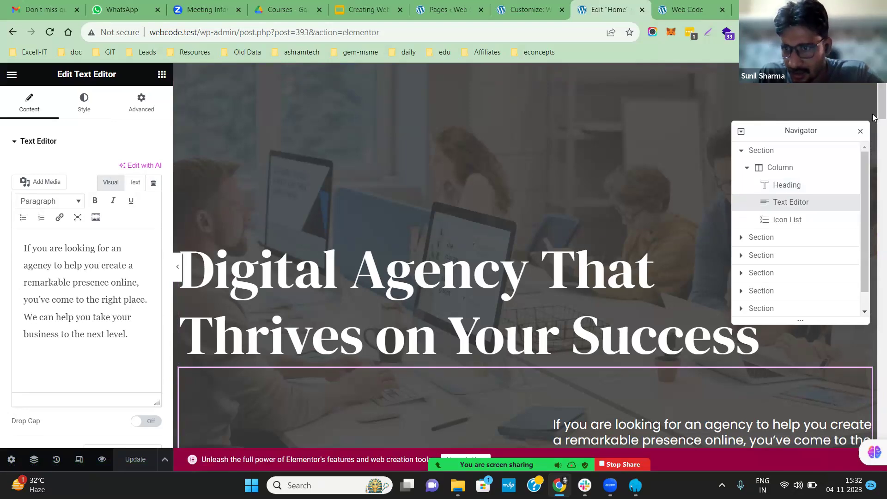
{"action": "scroll", "coordinate": [873, 123], "scroll_direction": "down", "scroll_amount": 3}
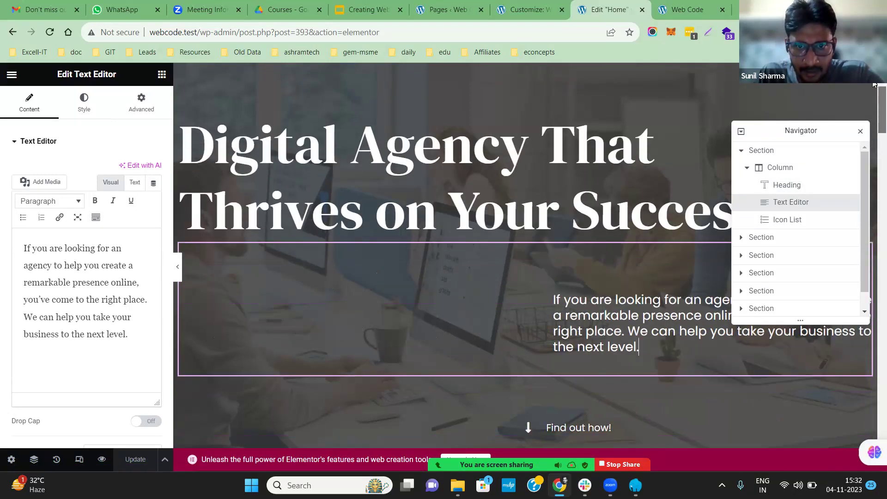
{"action": "scroll", "coordinate": [534, 337], "scroll_direction": "up", "scroll_amount": 3}
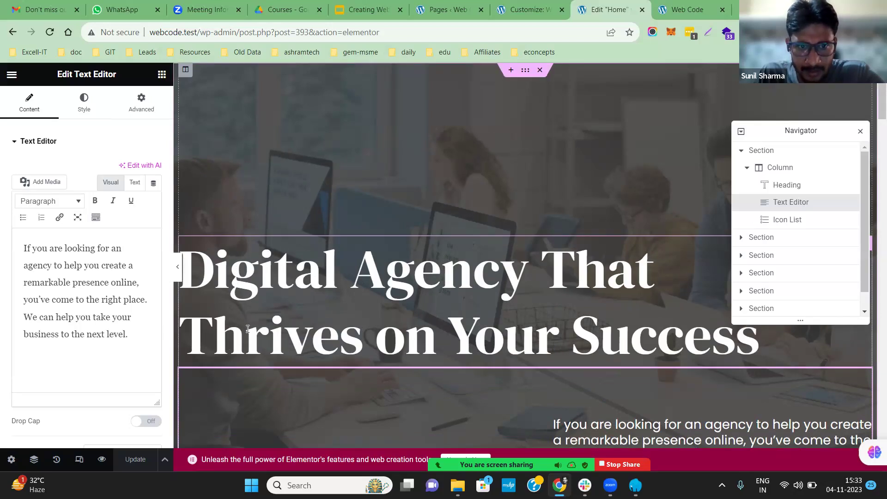
- Add an exclamation mark to the end of the hero heading "Digital Agency That Thrives on Your Success"
{"action": "left_click", "coordinate": [725, 338]}
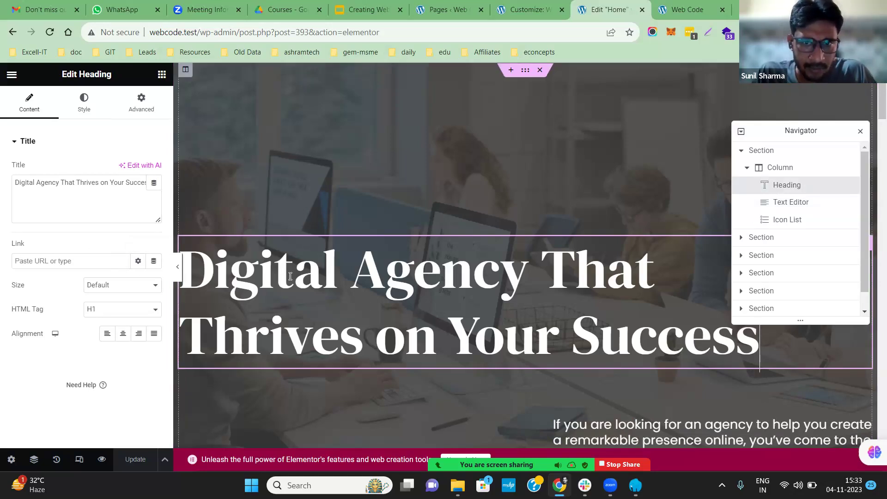
{"action": "left_click", "coordinate": [63, 187]}
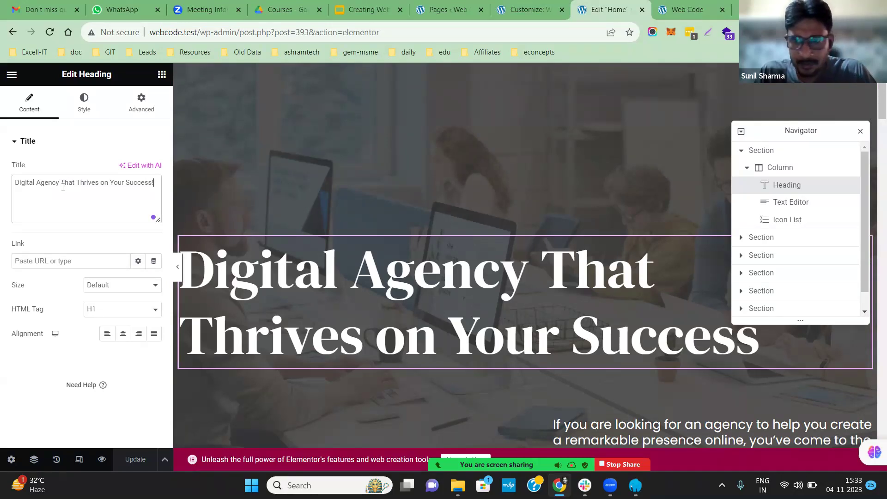
{"action": "type", "text": "!"}
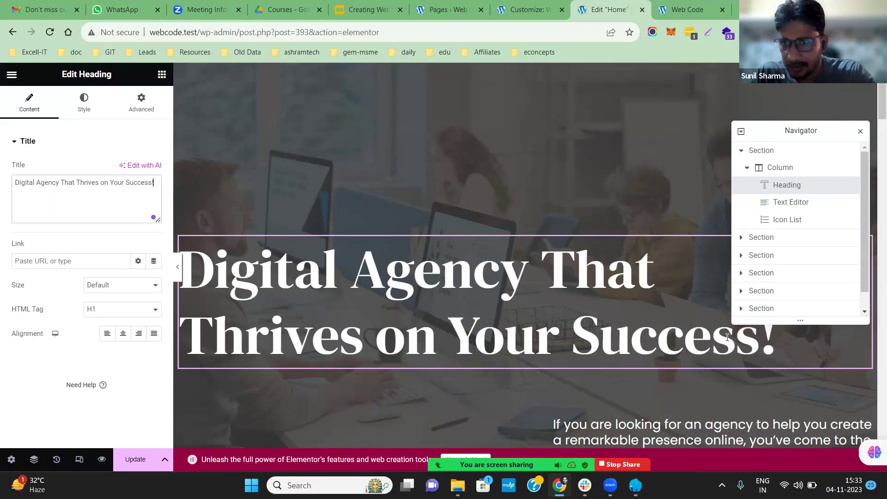
{"action": "left_click", "coordinate": [779, 338]}
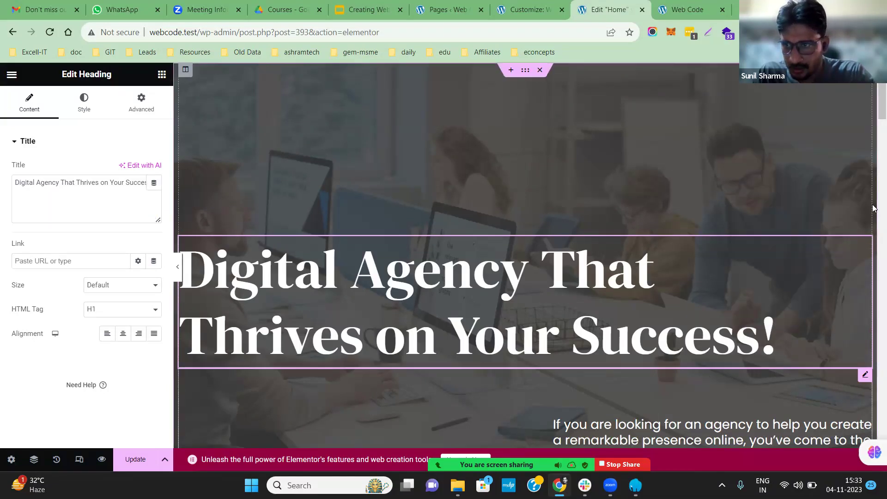
- Open the hero paragraph in the text editor and highlight its whole text for review
{"action": "scroll", "coordinate": [623, 214], "scroll_direction": "down", "scroll_amount": 5}
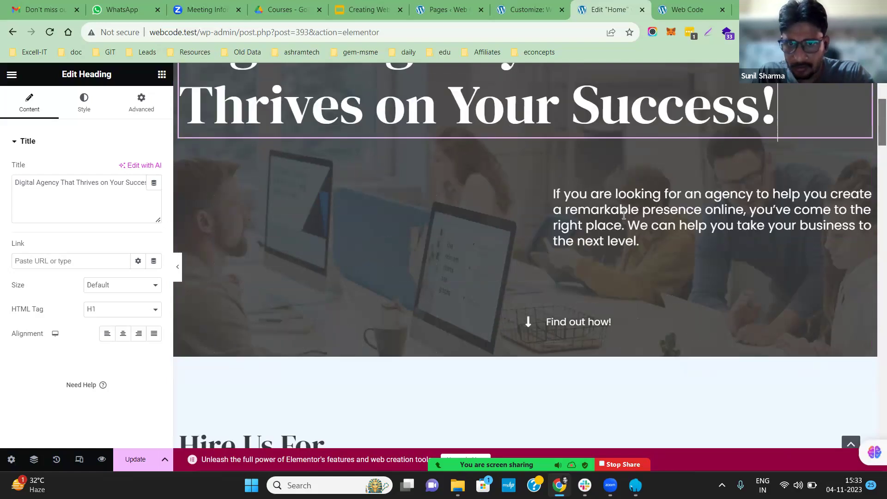
{"action": "left_click", "coordinate": [623, 214]}
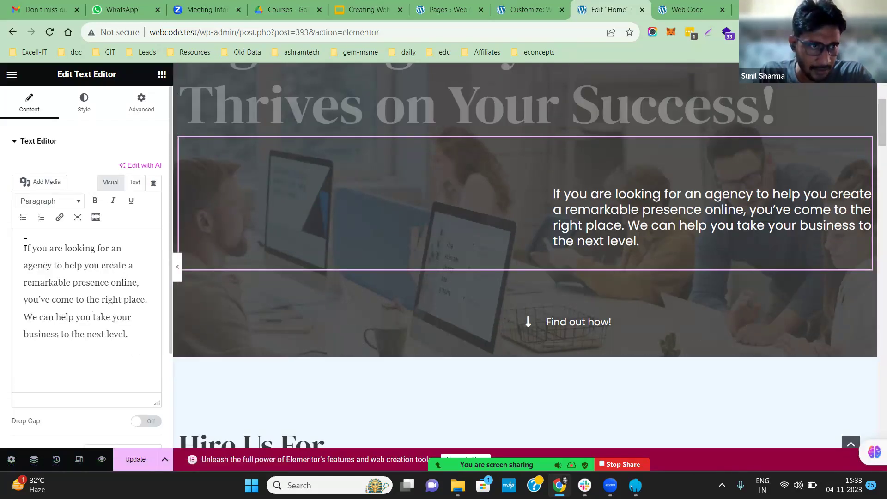
{"action": "left_click_drag", "start_coordinate": [24, 248], "coordinate": [134, 347]}
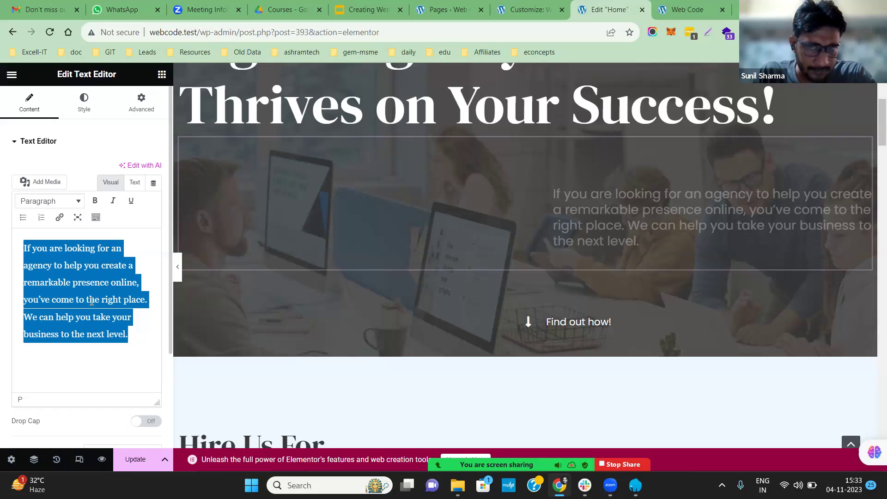
{"action": "left_click", "coordinate": [679, 215]}
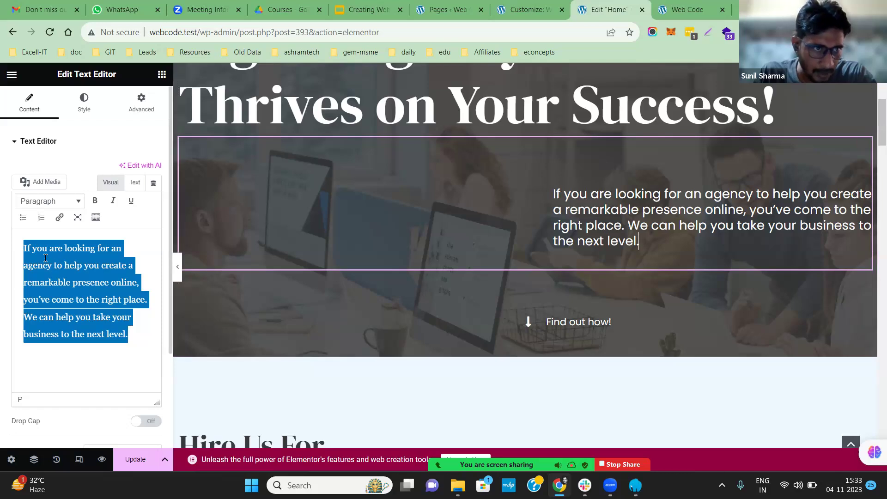
{"action": "left_click", "coordinate": [115, 337]}
{"action": "left_click_drag", "start_coordinate": [129, 335], "coordinate": [23, 248]}
{"action": "scroll", "coordinate": [667, 257], "scroll_direction": "up", "scroll_amount": 2}
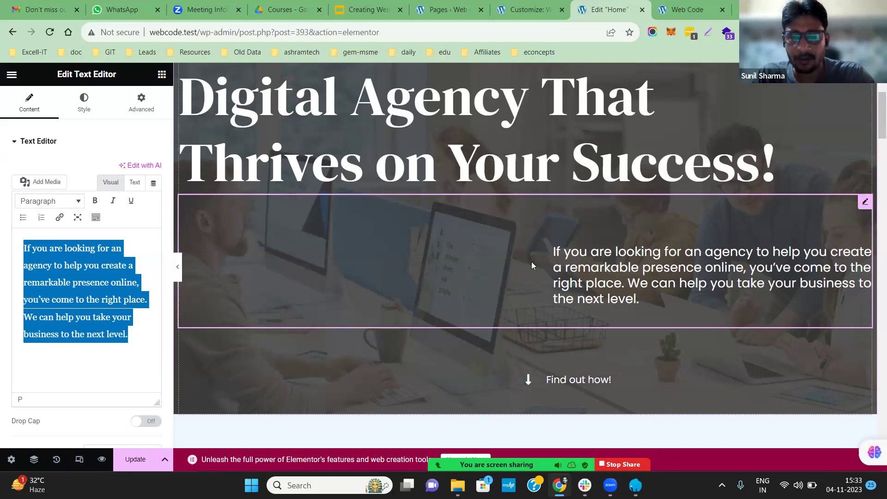
- Review the hero heading's title, its link field and the available HTML tag options
{"action": "left_click", "coordinate": [499, 140]}
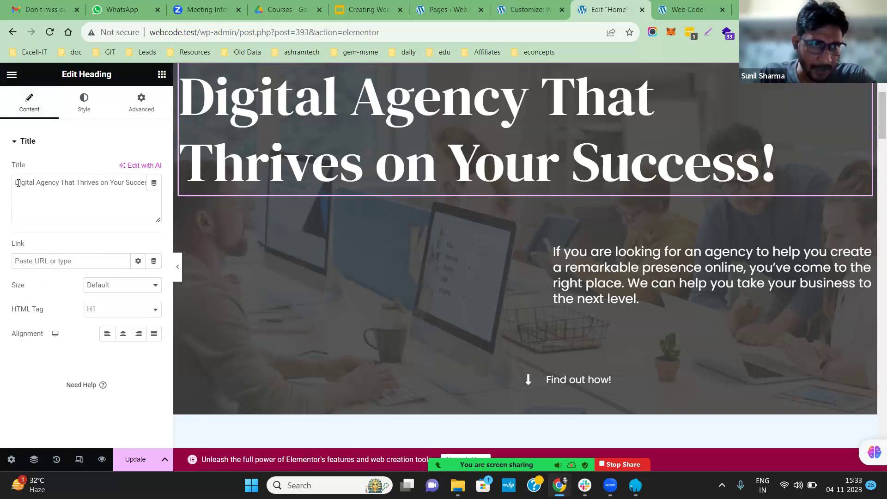
{"action": "left_click", "coordinate": [56, 183]}
{"action": "triple_click", "coordinate": [56, 183]}
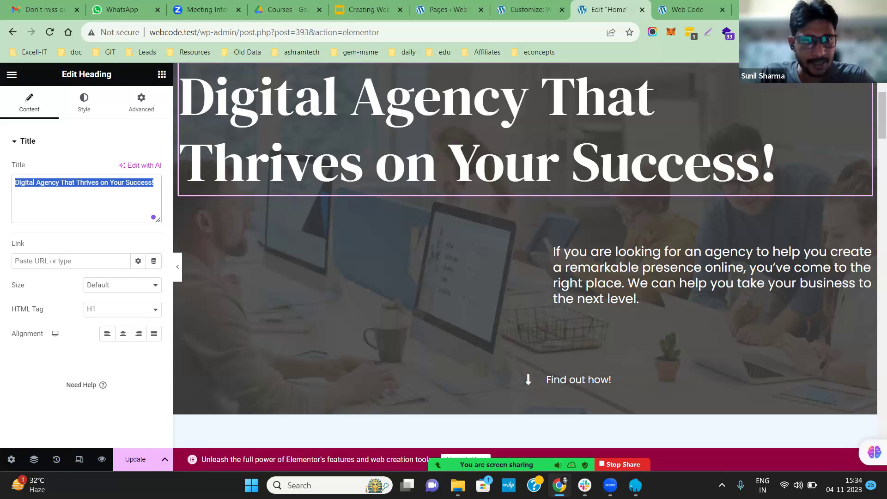
{"action": "left_click", "coordinate": [68, 261]}
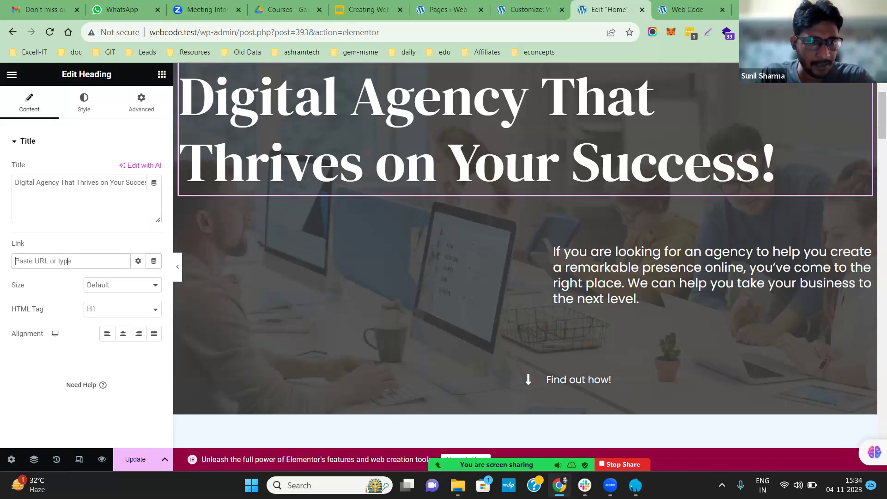
{"action": "left_click", "coordinate": [118, 310]}
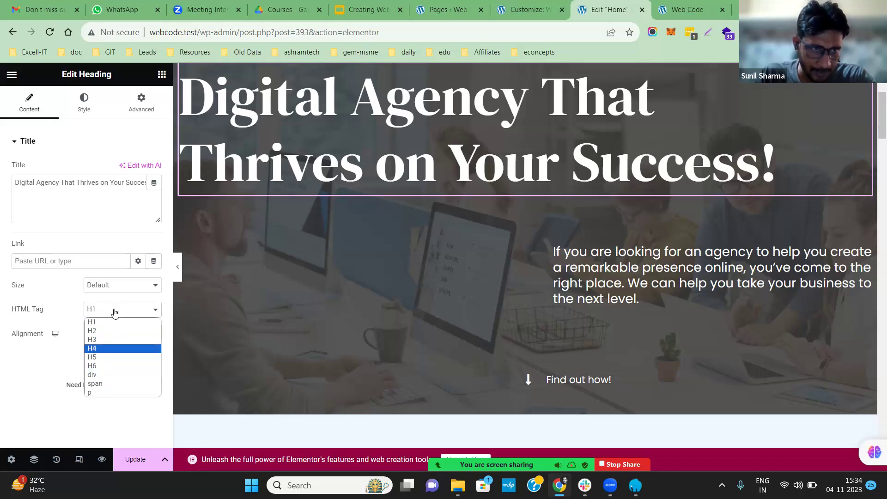
{"action": "left_click", "coordinate": [115, 311]}
- Try the Large size on the hero heading and undo the change
{"action": "left_click", "coordinate": [132, 286]}
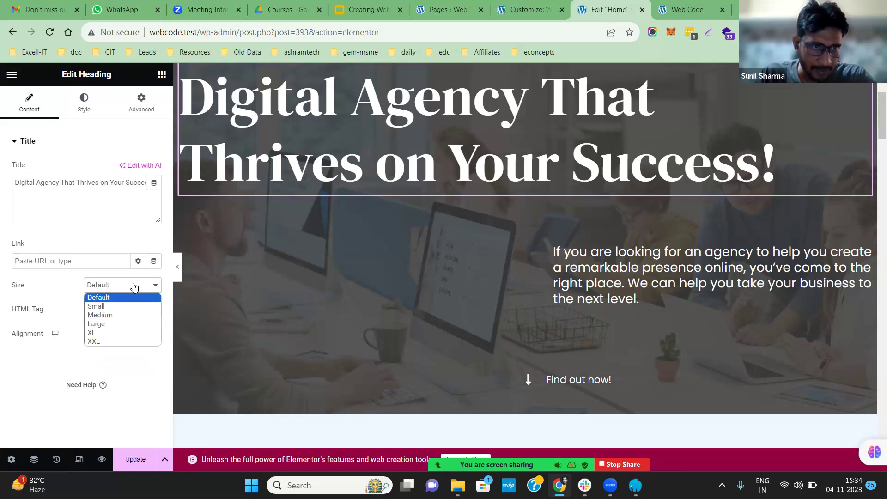
{"action": "left_click", "coordinate": [103, 323]}
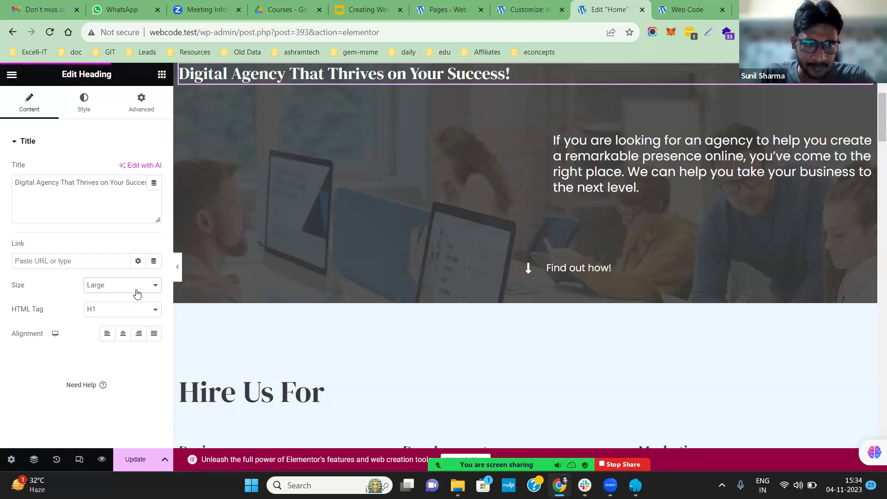
{"action": "left_click", "coordinate": [134, 289]}
{"action": "key", "text": "Escape"}
{"action": "key", "text": "ctrl+z"}
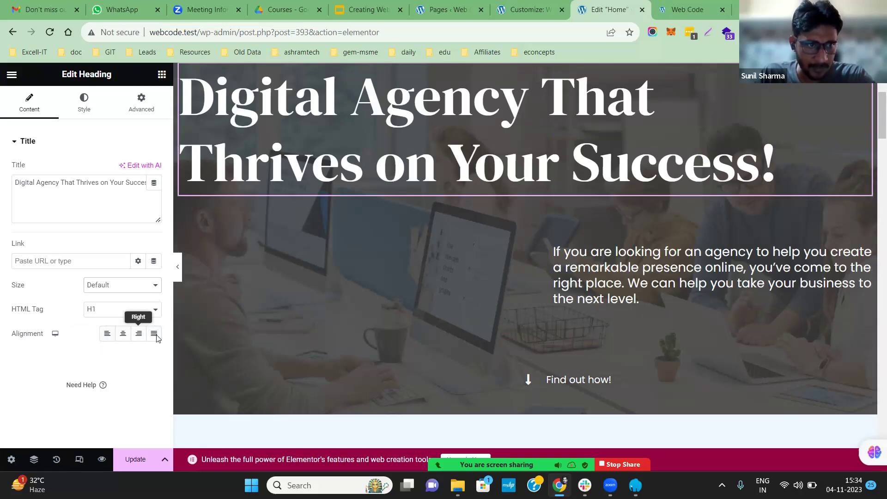
- Examine the content settings of the hero paragraph and of the "Find out how!" icon list
{"action": "left_click", "coordinate": [629, 276]}
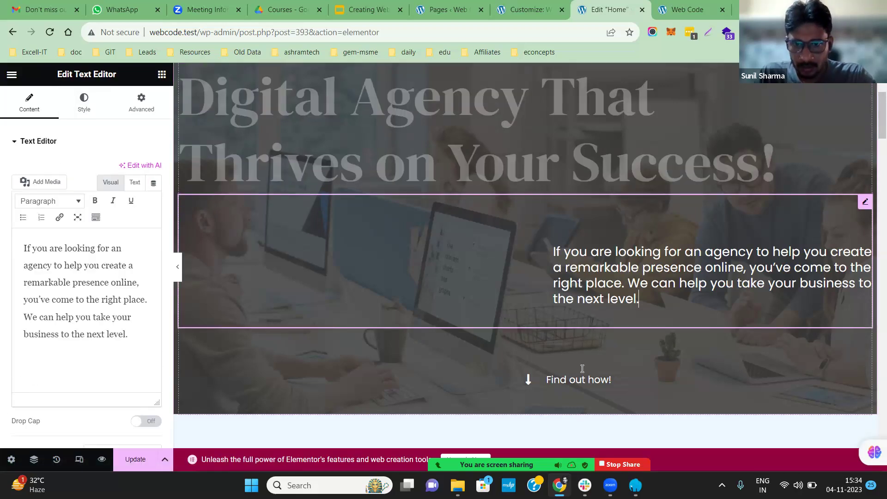
{"action": "left_click", "coordinate": [584, 383]}
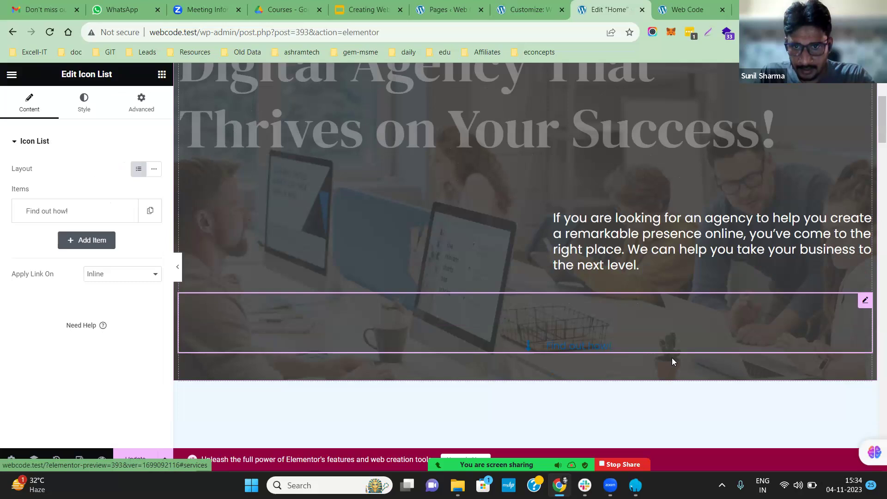
{"action": "scroll", "coordinate": [673, 361], "scroll_direction": "down", "scroll_amount": 5}
{"action": "scroll", "coordinate": [875, 203], "scroll_direction": "up", "scroll_amount": 10}
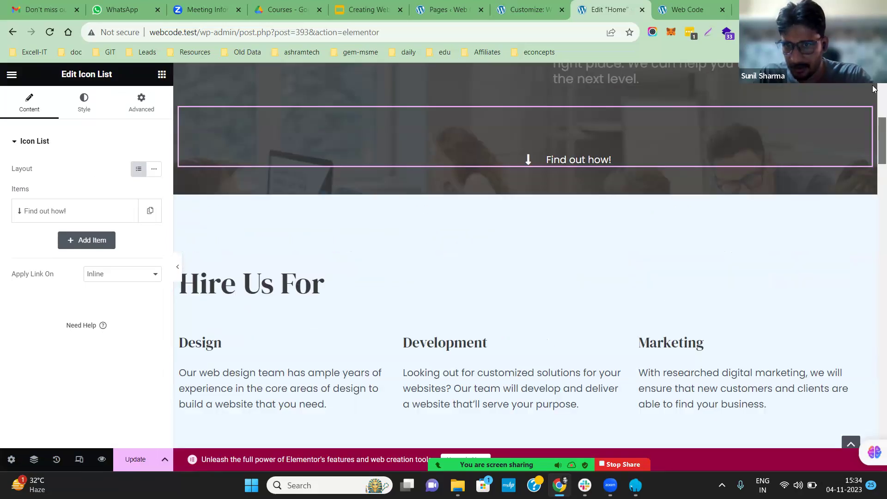
{"action": "scroll", "coordinate": [554, 231], "scroll_direction": "down", "scroll_amount": 5}
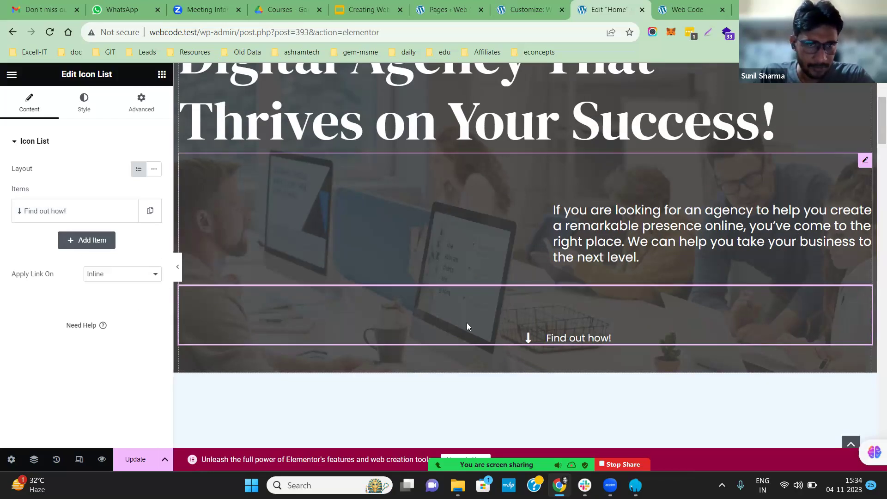
- Check the hero section and its "Find out how!" link in the home page preview, and return to the Elementor editor
{"action": "key", "text": "ctrl+s"}
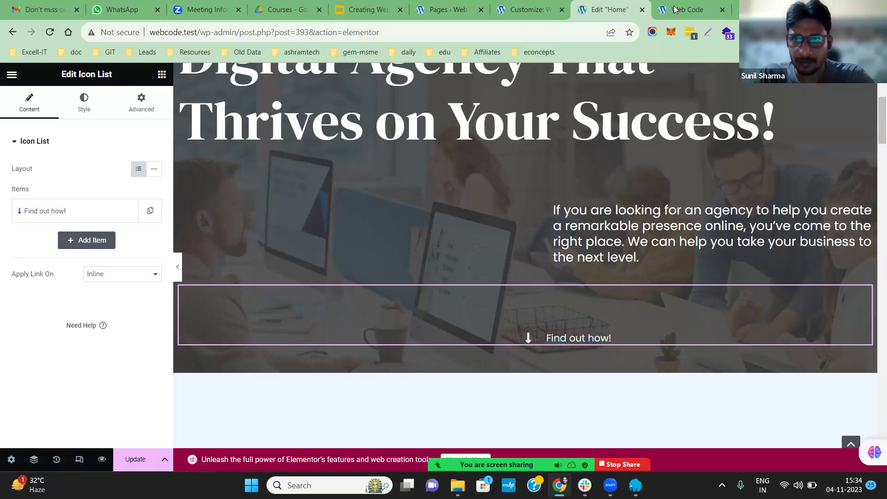
{"action": "key", "text": "ctrl+Tab"}
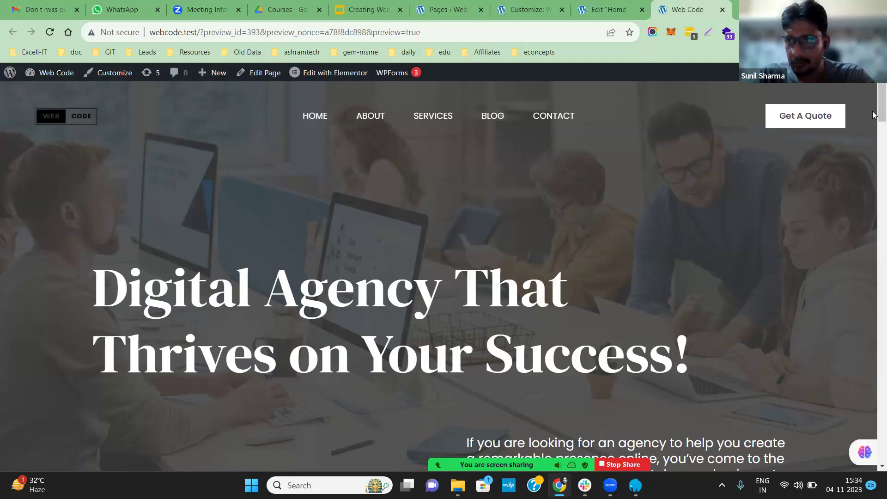
{"action": "scroll", "coordinate": [873, 145], "scroll_direction": "down", "scroll_amount": 8}
{"action": "left_click", "coordinate": [503, 171]}
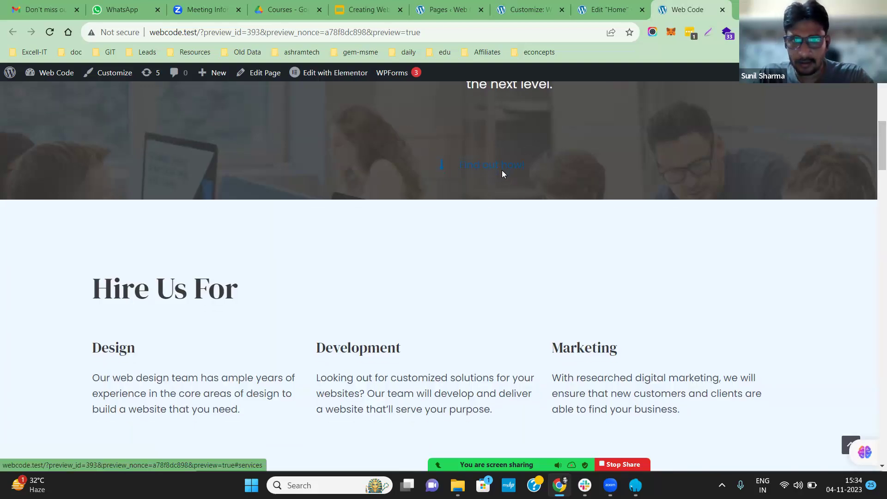
{"action": "left_click", "coordinate": [610, 4]}
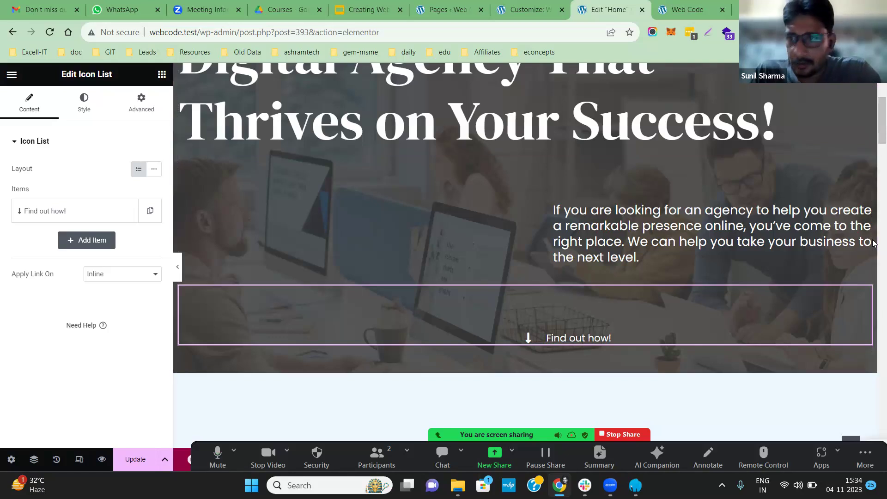
- Open the typography style settings of the hero section's paragraph
{"action": "scroll", "coordinate": [395, 266], "scroll_direction": "up", "scroll_amount": 5}
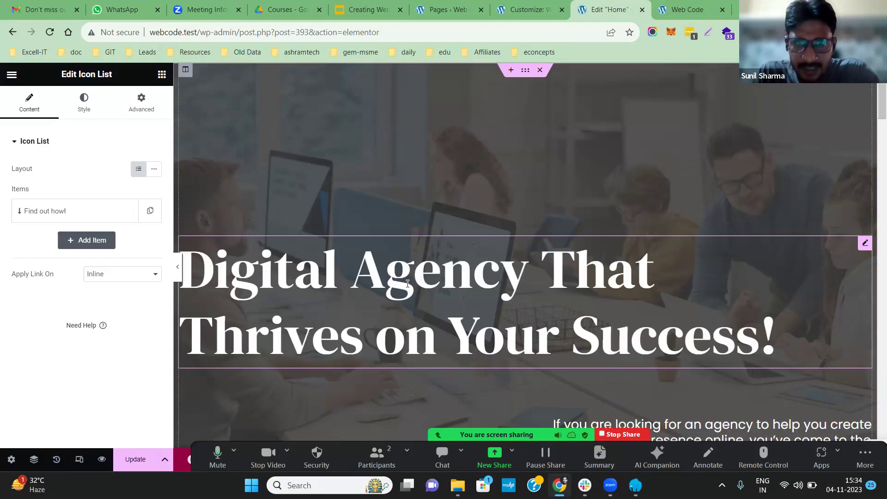
{"action": "left_click", "coordinate": [393, 323]}
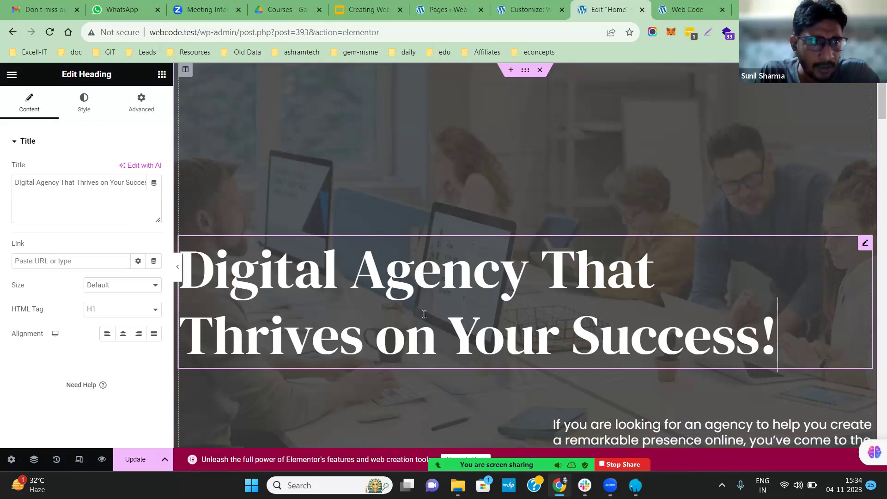
{"action": "left_click", "coordinate": [605, 429]}
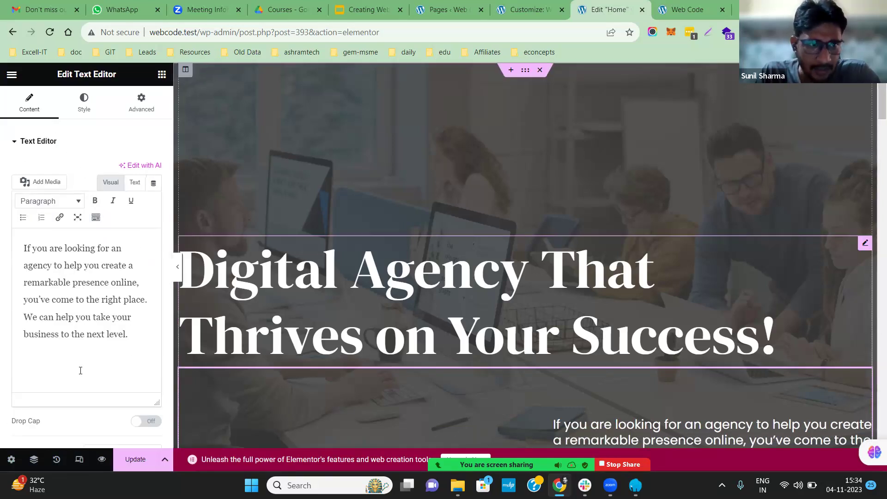
{"action": "left_click_drag", "start_coordinate": [39, 282], "coordinate": [131, 338]}
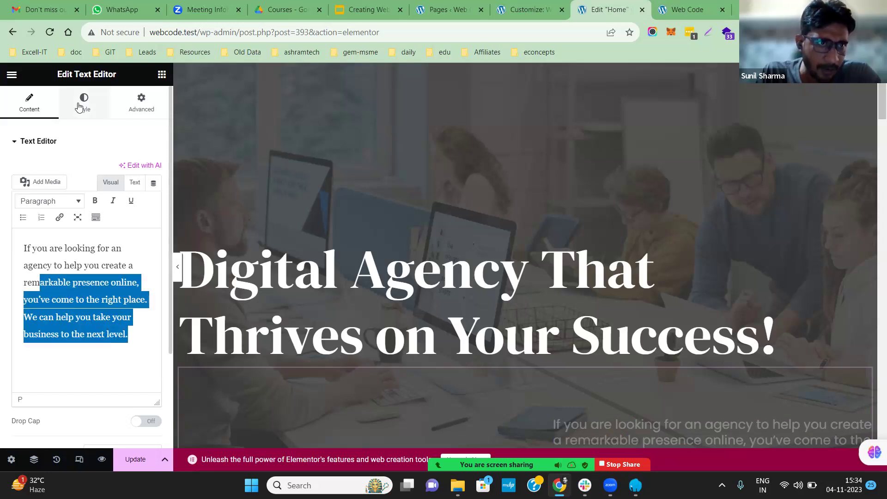
{"action": "left_click", "coordinate": [83, 105]}
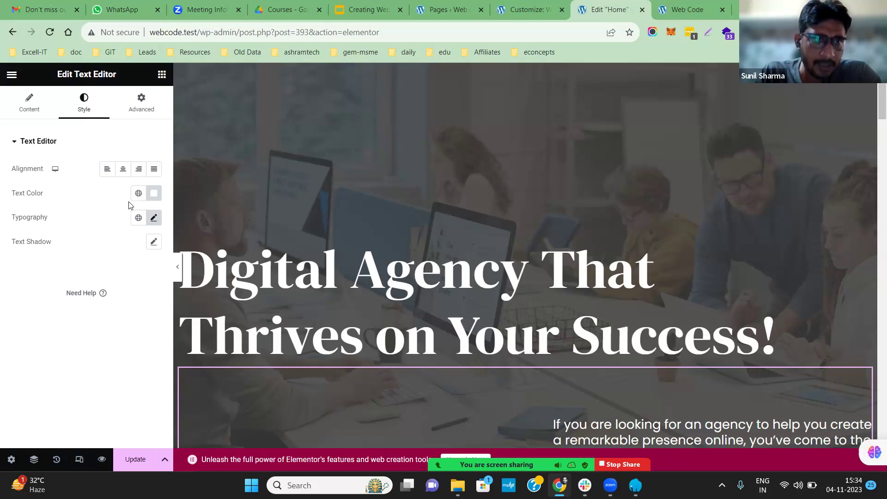
{"action": "left_click", "coordinate": [154, 218]}
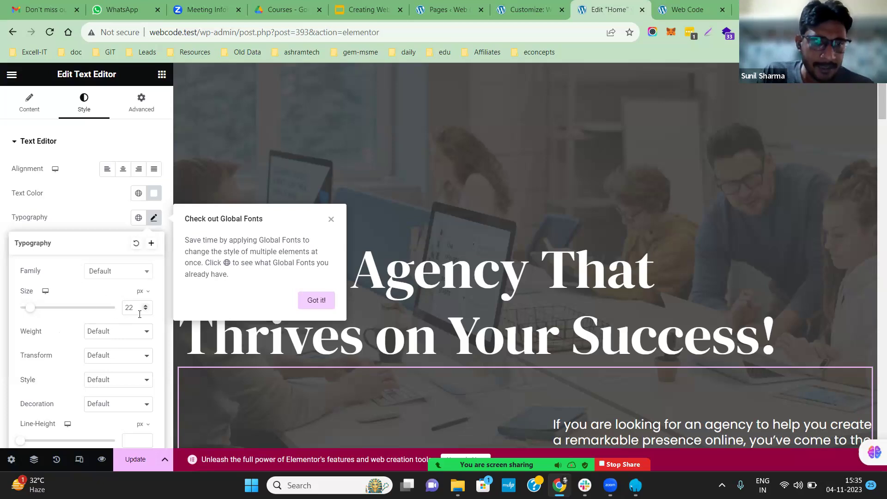
- Examine the Weight, Transform and Style choices in the hero paragraph's typography settings
{"action": "scroll", "coordinate": [121, 326], "scroll_direction": "down", "scroll_amount": 1}
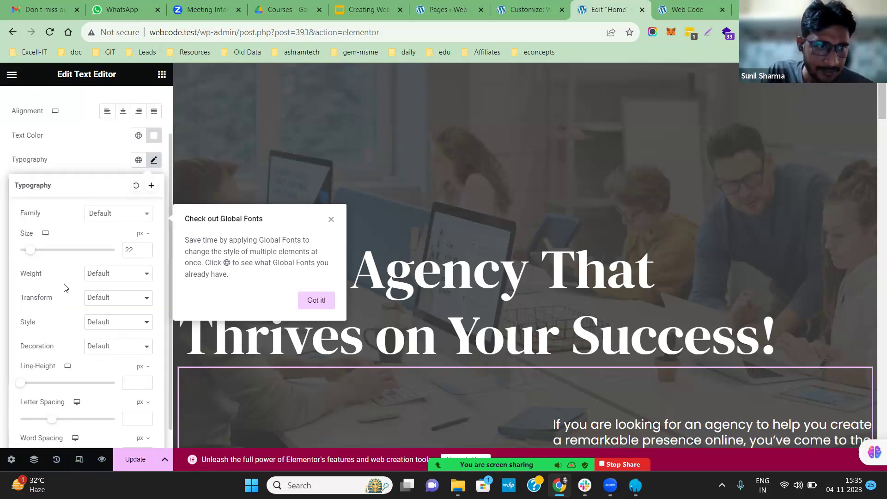
{"action": "left_click", "coordinate": [135, 276]}
{"action": "left_click", "coordinate": [134, 275]}
{"action": "left_click", "coordinate": [129, 305]}
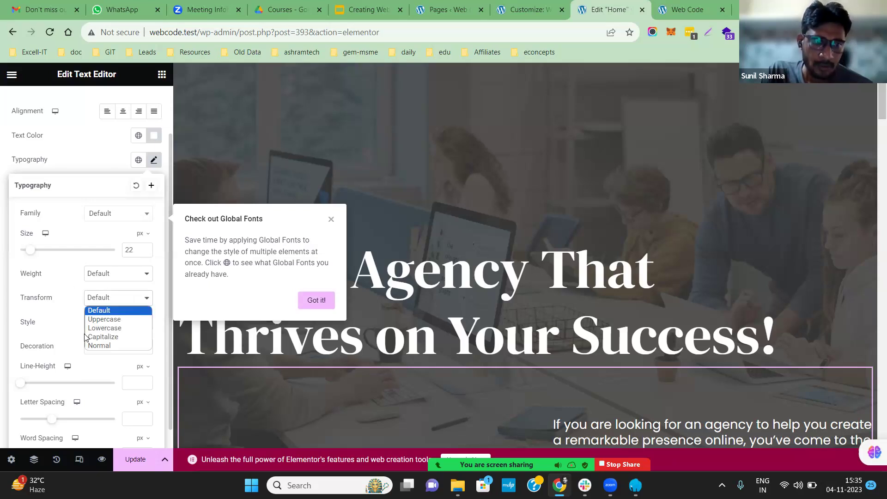
{"action": "left_click", "coordinate": [52, 325]}
{"action": "left_click", "coordinate": [114, 326]}
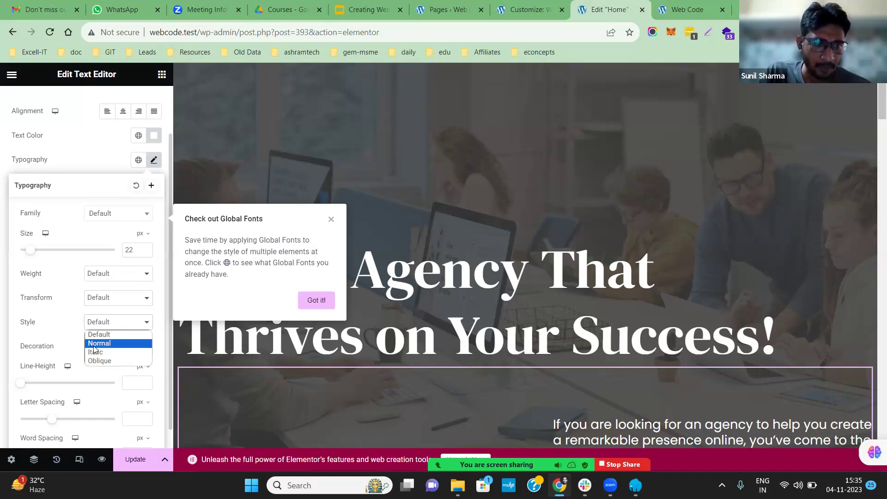
{"action": "left_click", "coordinate": [71, 326]}
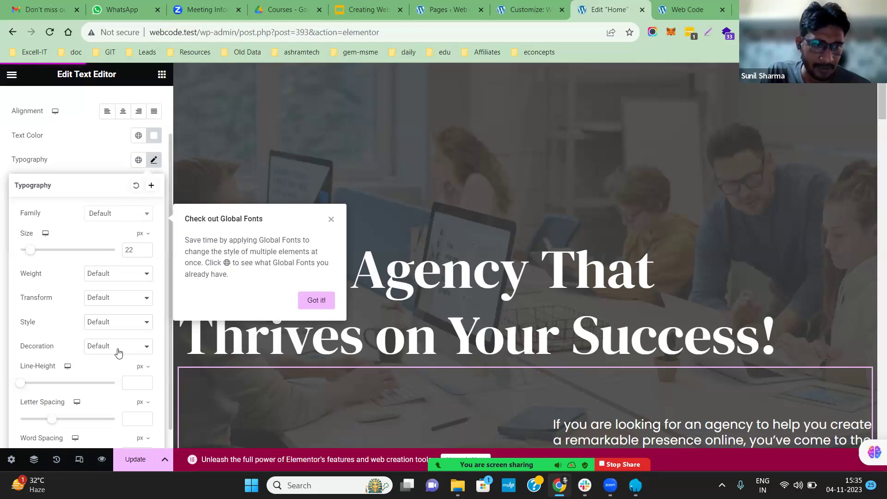
- Examine the Decoration choices and the line-height, letter-spacing and word-spacing settings in the hero paragraph's typography
{"action": "left_click", "coordinate": [123, 350]}
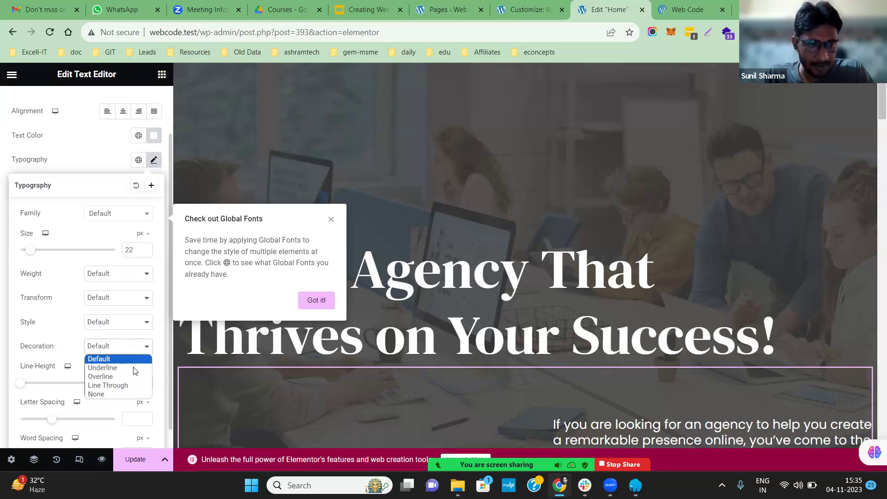
{"action": "left_click", "coordinate": [60, 416]}
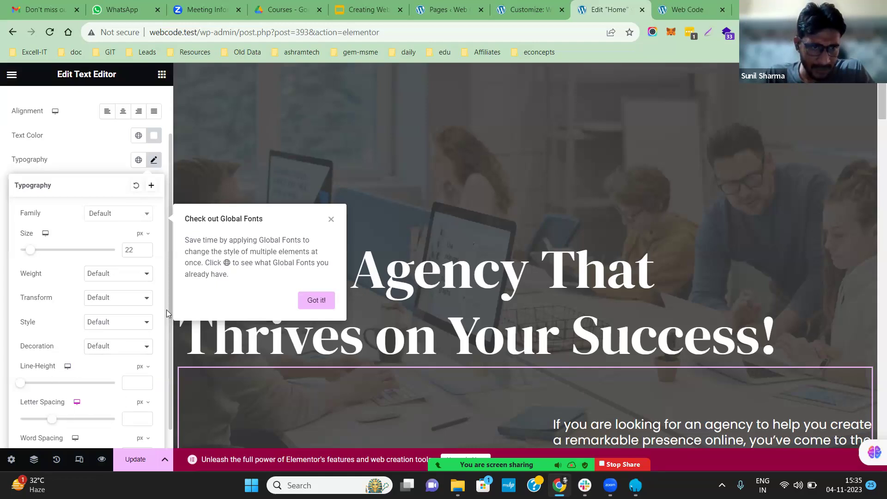
{"action": "scroll", "coordinate": [121, 352], "scroll_direction": "down", "scroll_amount": 1}
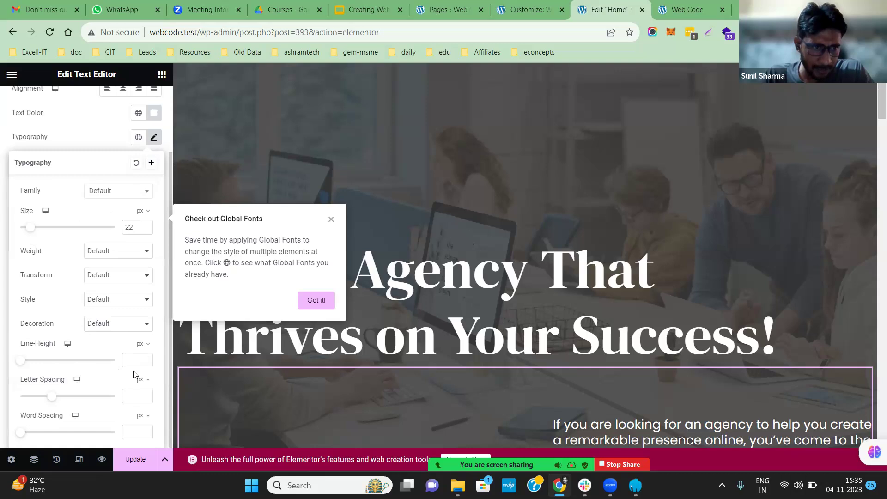
{"action": "scroll", "coordinate": [65, 381], "scroll_direction": "up", "scroll_amount": 3}
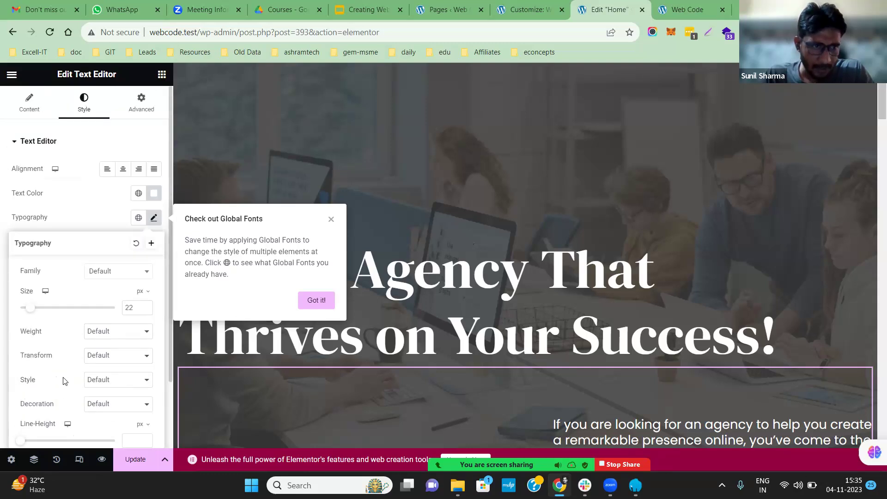
{"action": "scroll", "coordinate": [61, 314], "scroll_direction": "down", "scroll_amount": 4}
{"action": "scroll", "coordinate": [70, 282], "scroll_direction": "up", "scroll_amount": 3}
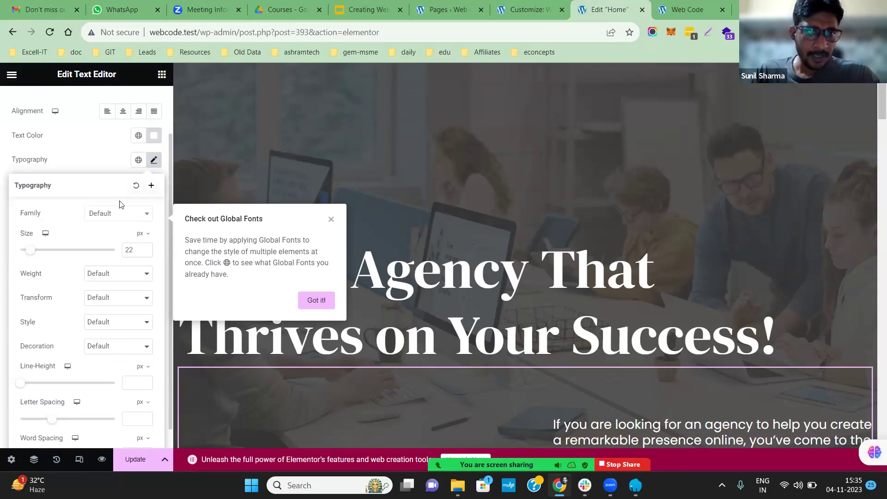
{"action": "scroll", "coordinate": [82, 189], "scroll_direction": "up", "scroll_amount": 1}
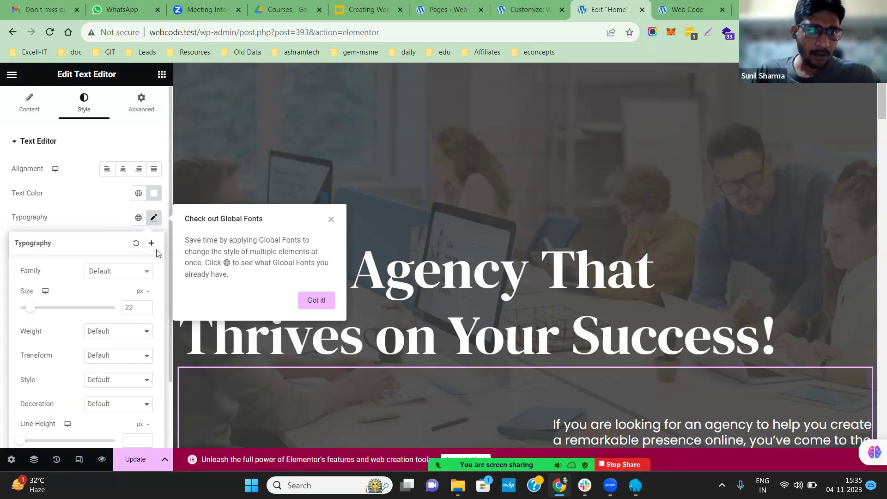
- Collapse the paragraph's text style group and review the widget's Content, Style and Advanced settings, ending on Content
{"action": "left_click", "coordinate": [88, 140]}
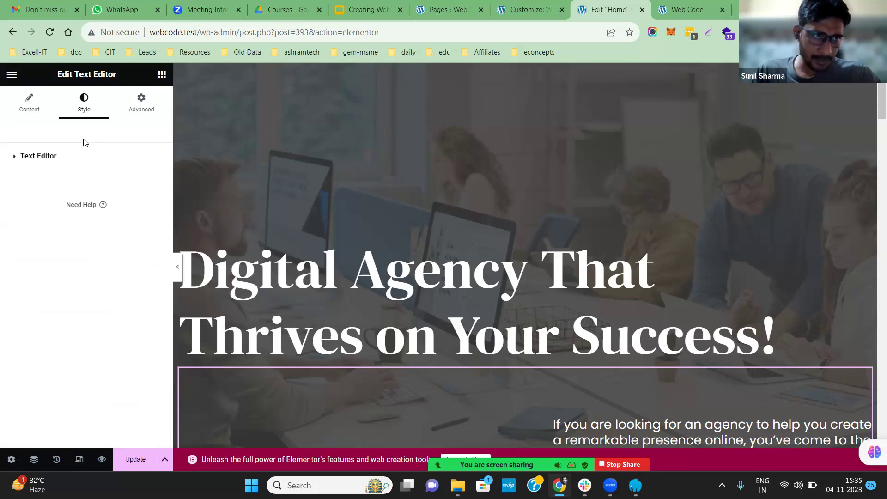
{"action": "left_click", "coordinate": [30, 107]}
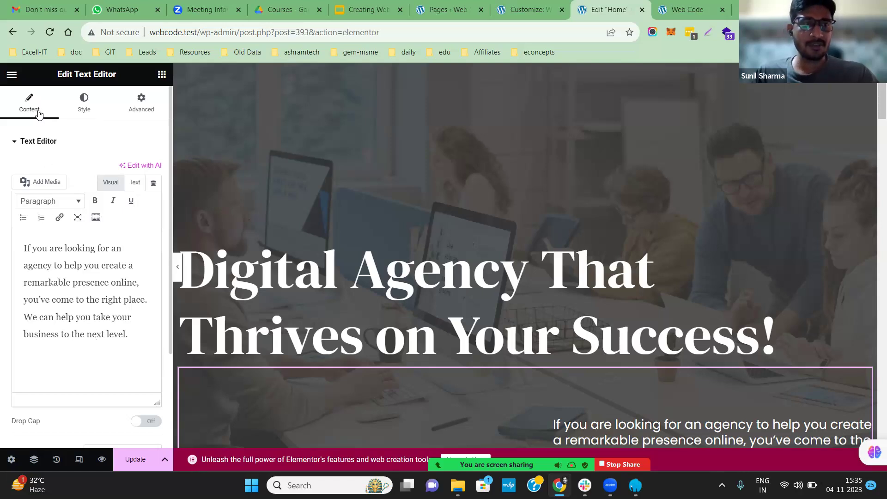
{"action": "left_click", "coordinate": [81, 113]}
{"action": "left_click", "coordinate": [149, 114]}
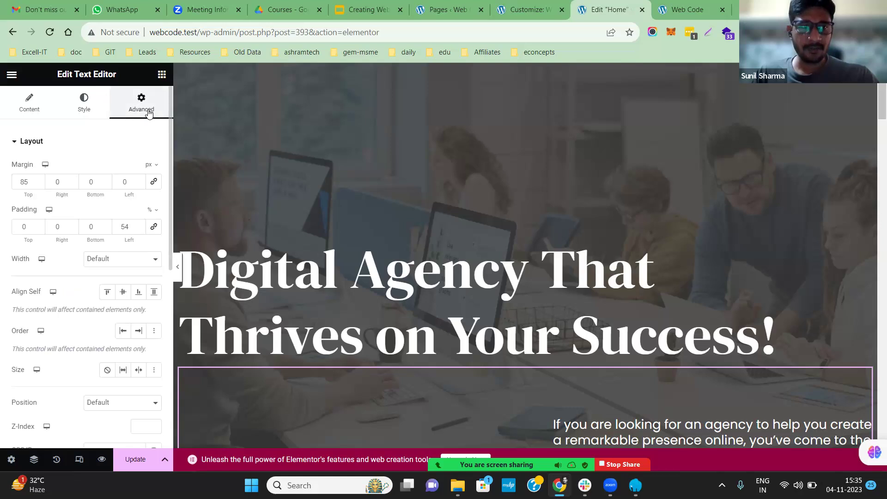
{"action": "left_click", "coordinate": [27, 113]}
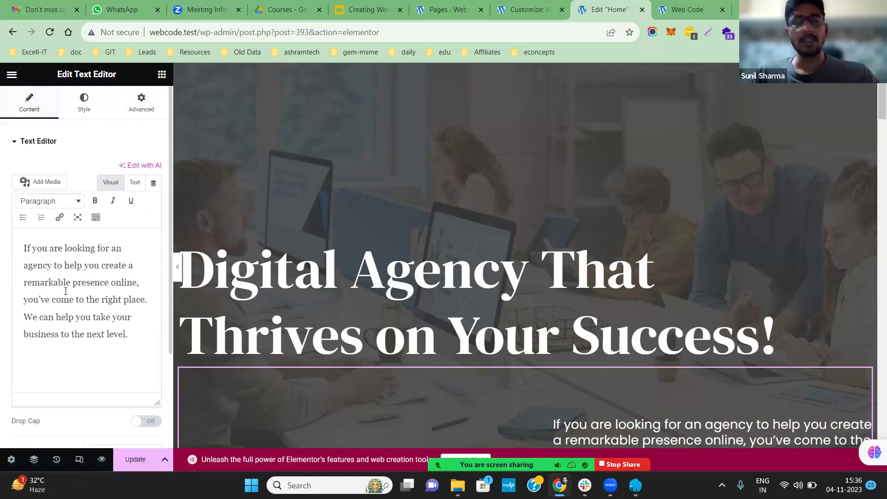
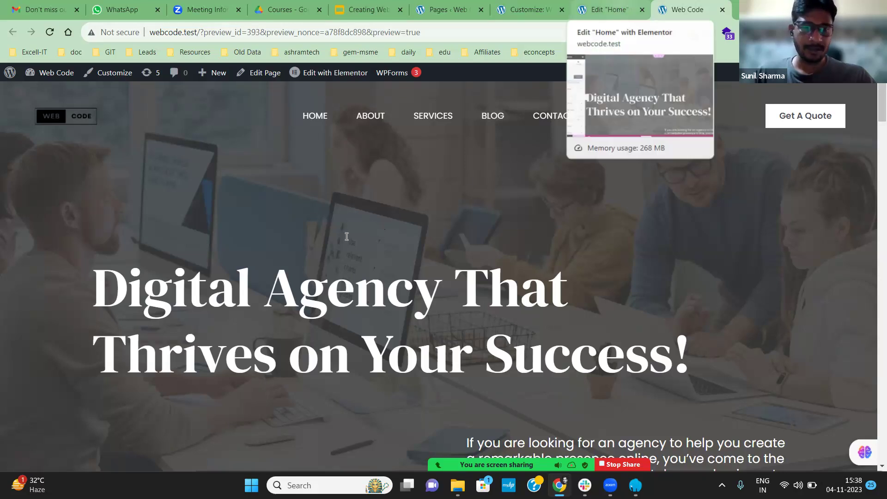
- Return from the preview to the Elementor editor and set the hero section's Height to Default
{"action": "key", "text": "ctrl+shift+Tab"}
{"action": "left_click", "coordinate": [142, 332]}
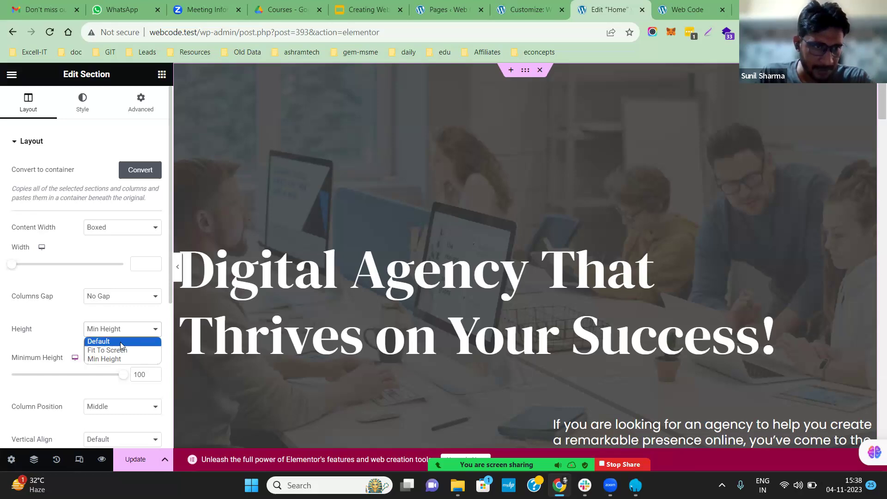
{"action": "left_click", "coordinate": [120, 342]}
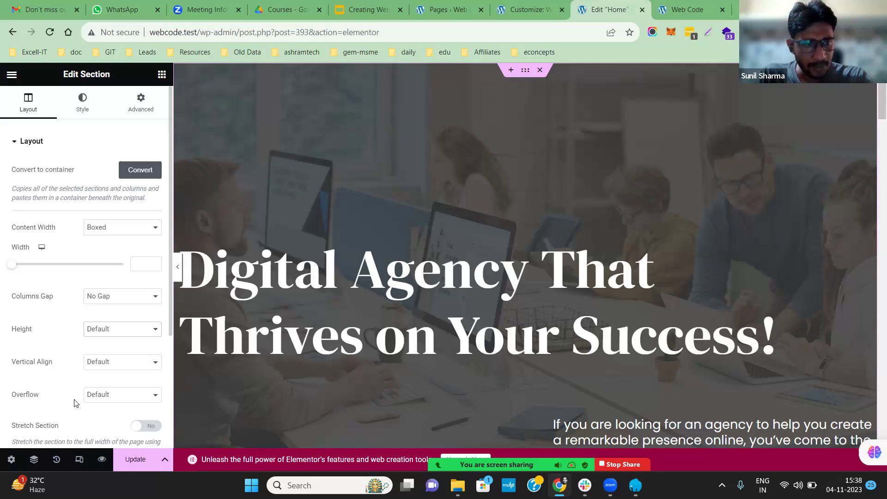
- Try Stretch Section on the hero section, turn it back off, and review the remaining layout settings
{"action": "scroll", "coordinate": [74, 401], "scroll_direction": "down", "scroll_amount": 1}
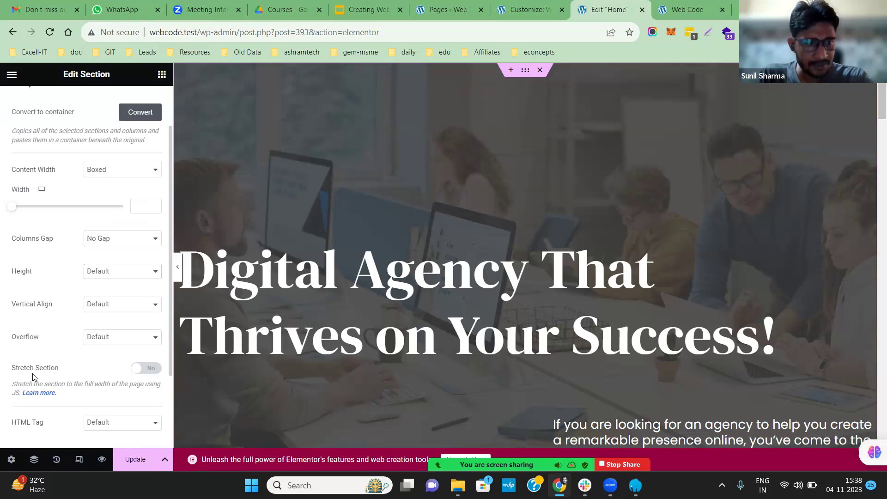
{"action": "left_click", "coordinate": [151, 372]}
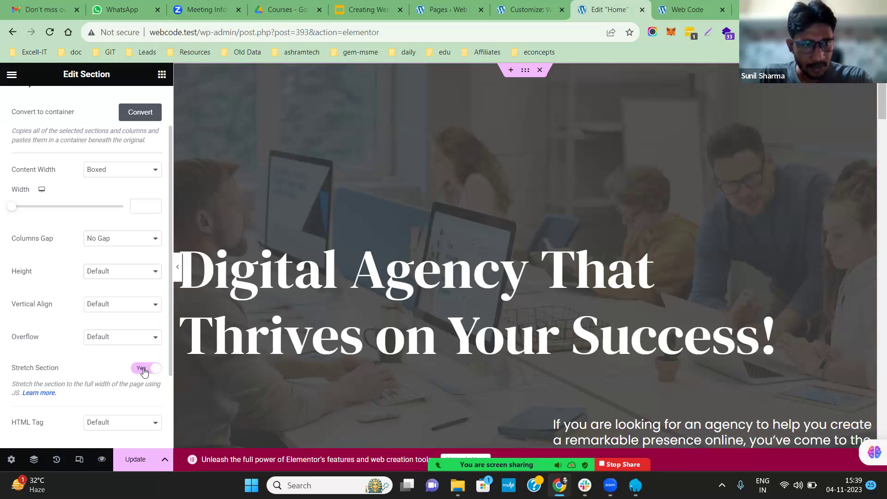
{"action": "left_click", "coordinate": [141, 369]}
{"action": "scroll", "coordinate": [71, 194], "scroll_direction": "down", "scroll_amount": 1}
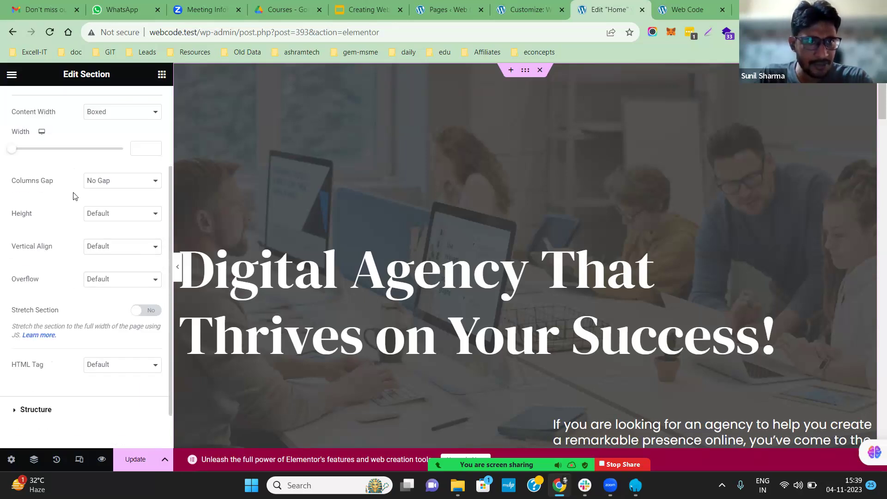
{"action": "scroll", "coordinate": [73, 196], "scroll_direction": "up", "scroll_amount": 3}
{"action": "scroll", "coordinate": [149, 217], "scroll_direction": "down", "scroll_amount": 1}
{"action": "scroll", "coordinate": [149, 218], "scroll_direction": "up", "scroll_amount": 1}
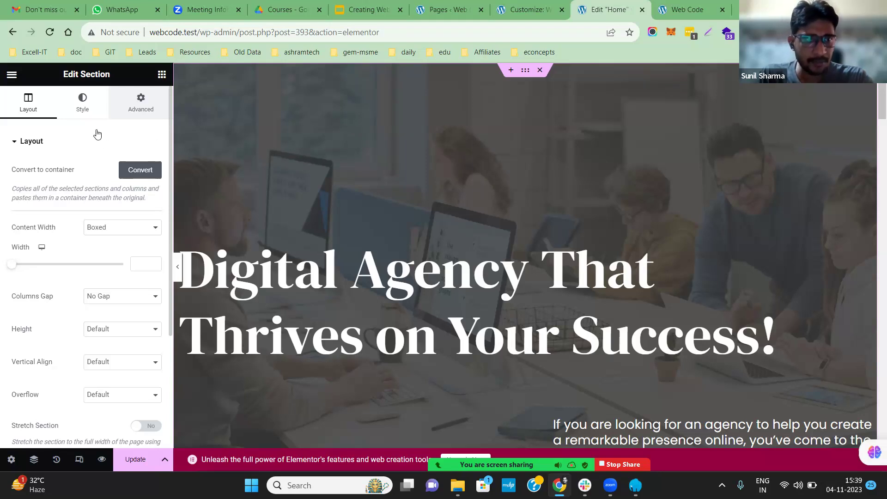
- Open the hero section's background style settings and examine the Image Size and Position choices for the background image
{"action": "left_click", "coordinate": [81, 110]}
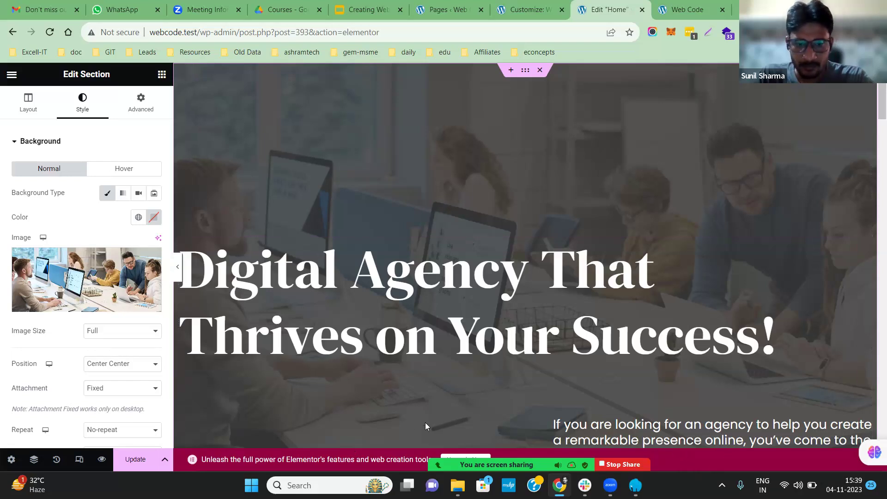
{"action": "left_click", "coordinate": [452, 457]}
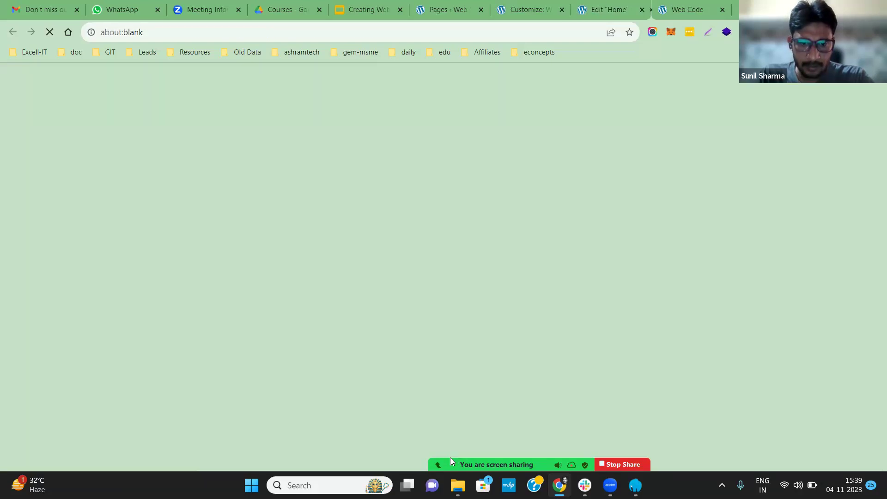
{"action": "left_click", "coordinate": [648, 9]}
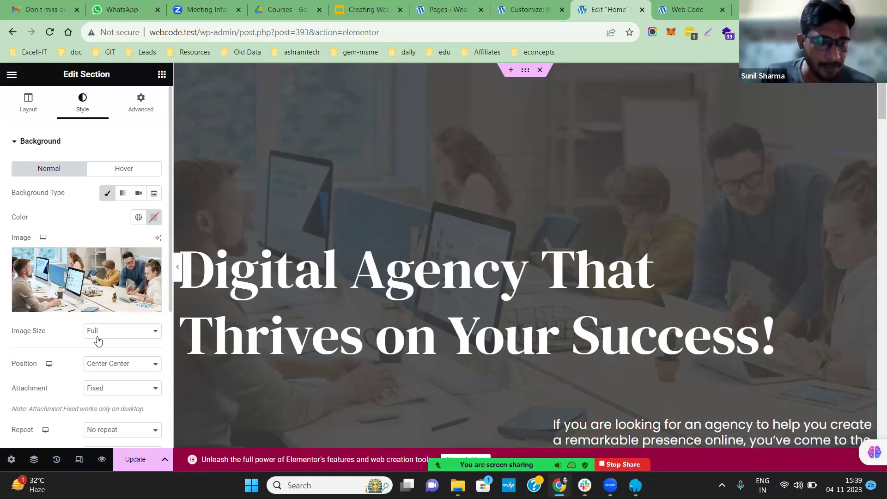
{"action": "left_click", "coordinate": [127, 332]}
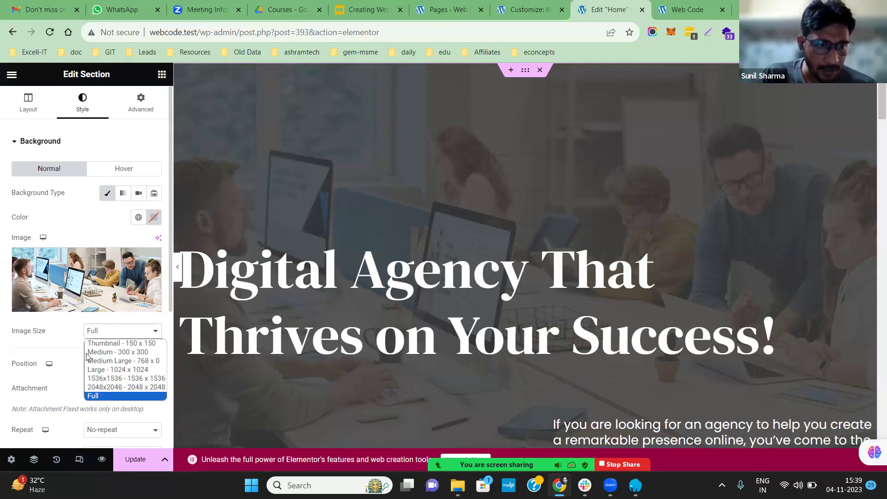
{"action": "left_click", "coordinate": [102, 233]}
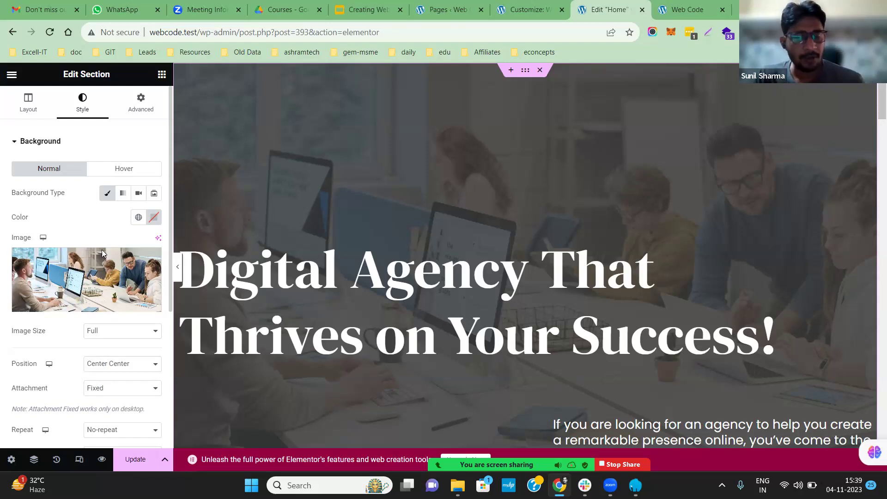
{"action": "left_click", "coordinate": [150, 368]}
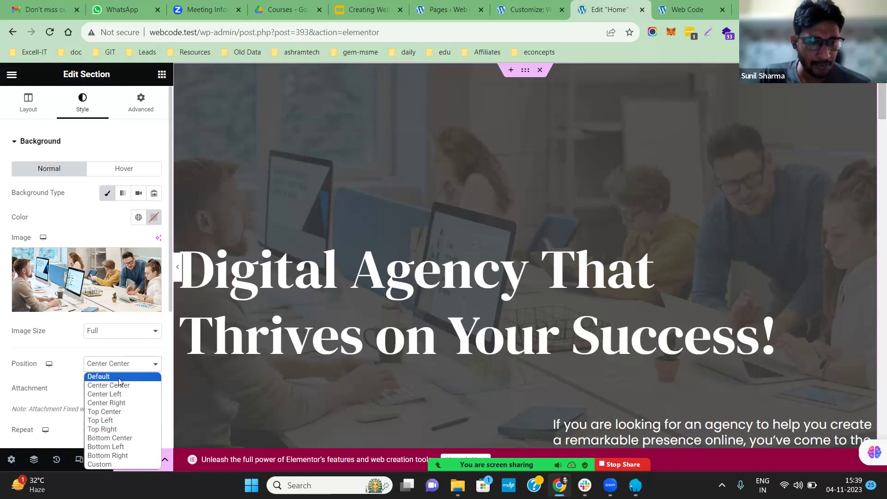
{"action": "left_click", "coordinate": [69, 349]}
- Examine the Attachment, Repeat and Display Size choices for the hero section's background image
{"action": "left_click", "coordinate": [121, 394]}
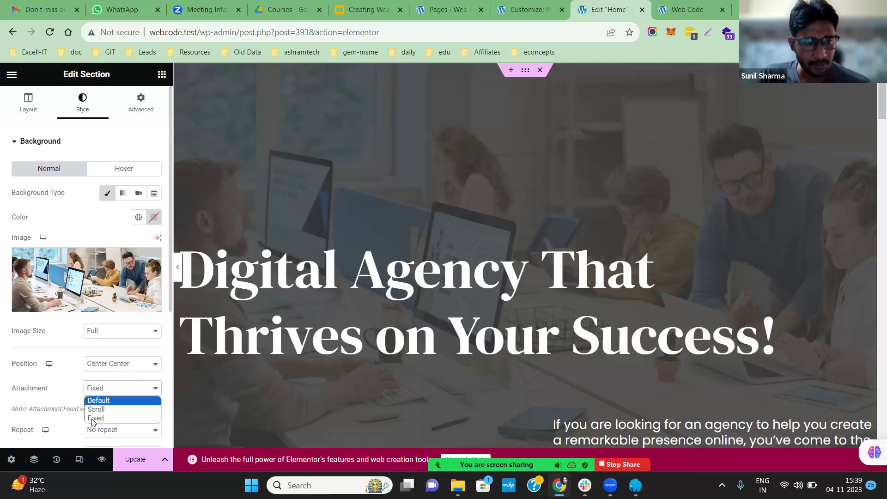
{"action": "left_click", "coordinate": [64, 406]}
{"action": "scroll", "coordinate": [86, 404], "scroll_direction": "down", "scroll_amount": 1}
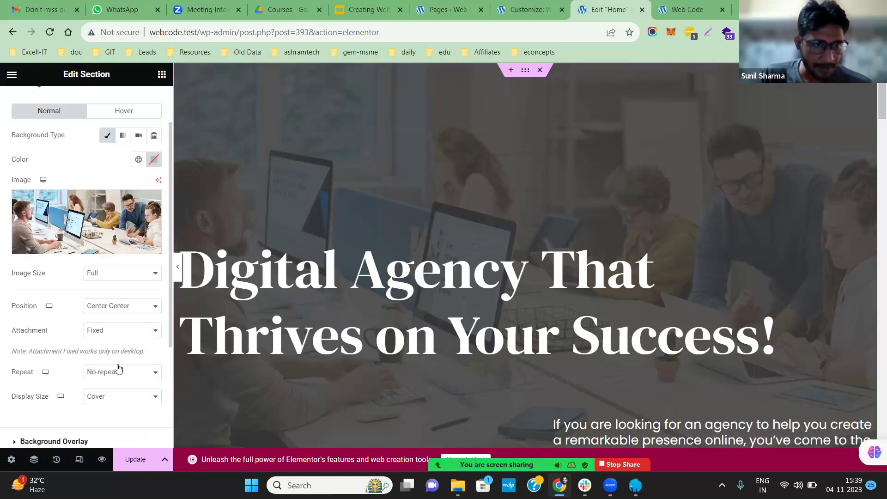
{"action": "left_click", "coordinate": [129, 377]}
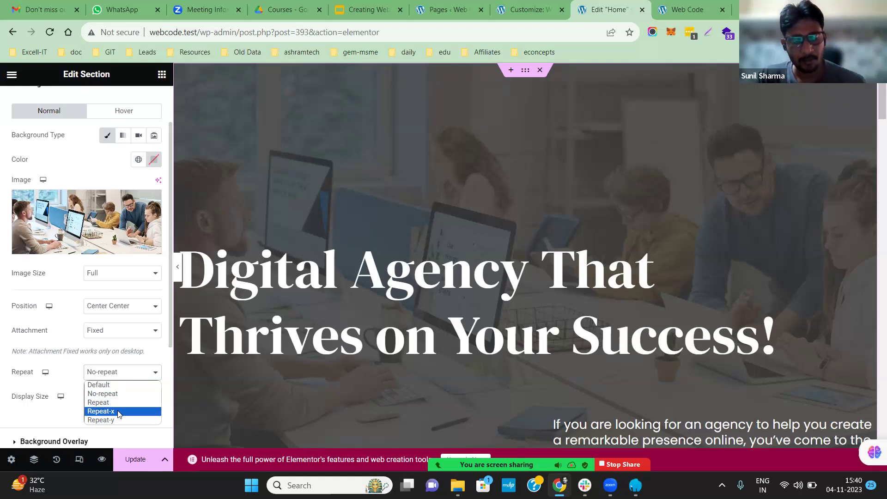
{"action": "left_click", "coordinate": [44, 410]}
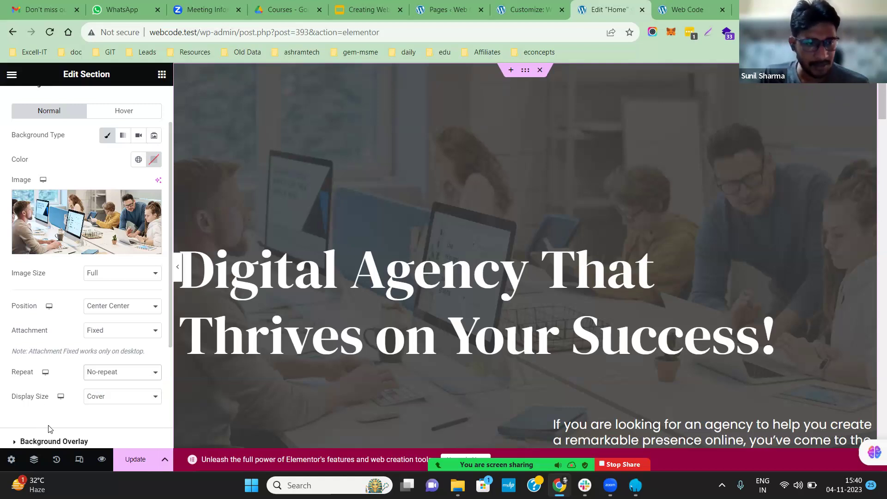
{"action": "left_click", "coordinate": [126, 398]}
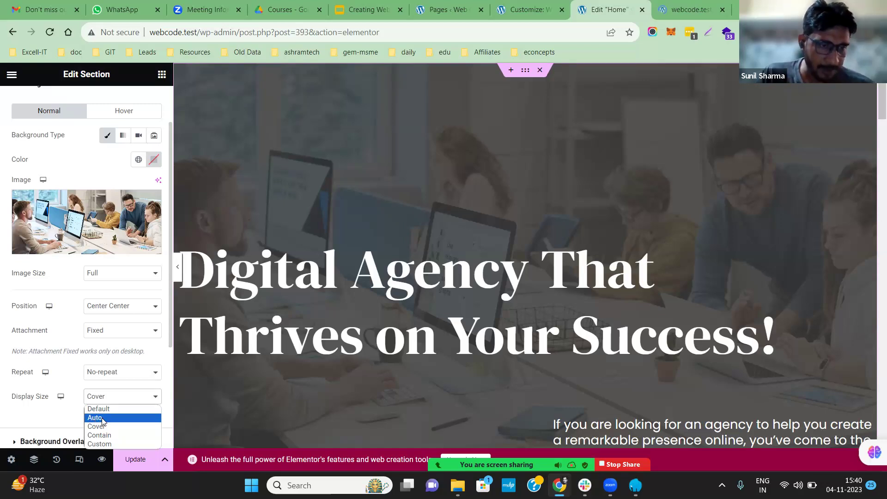
{"action": "left_click", "coordinate": [49, 420]}
- Examine the hero section's background overlay settings and compare the overlay with the page preview
{"action": "scroll", "coordinate": [50, 423], "scroll_direction": "down", "scroll_amount": 3}
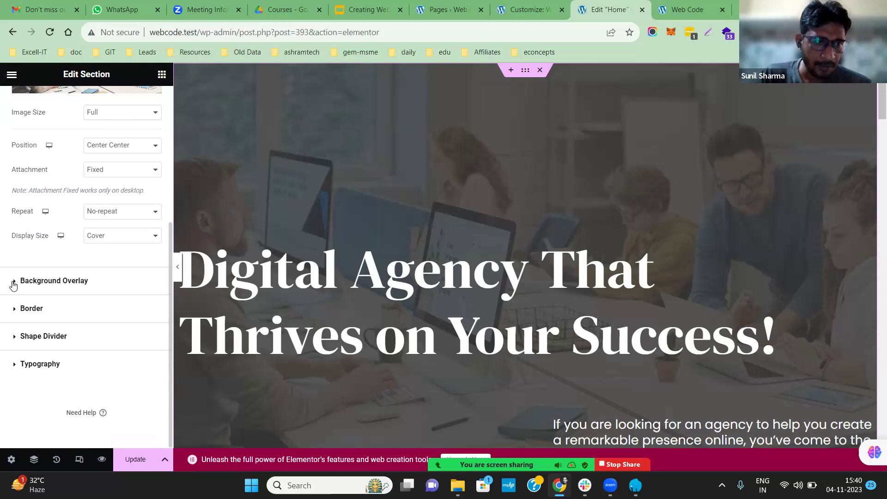
{"action": "left_click", "coordinate": [14, 281]}
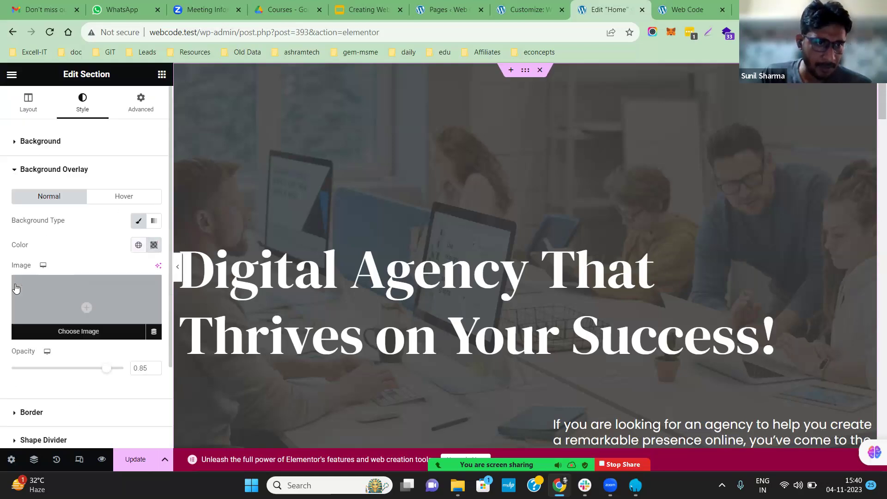
{"action": "left_click", "coordinate": [116, 286]}
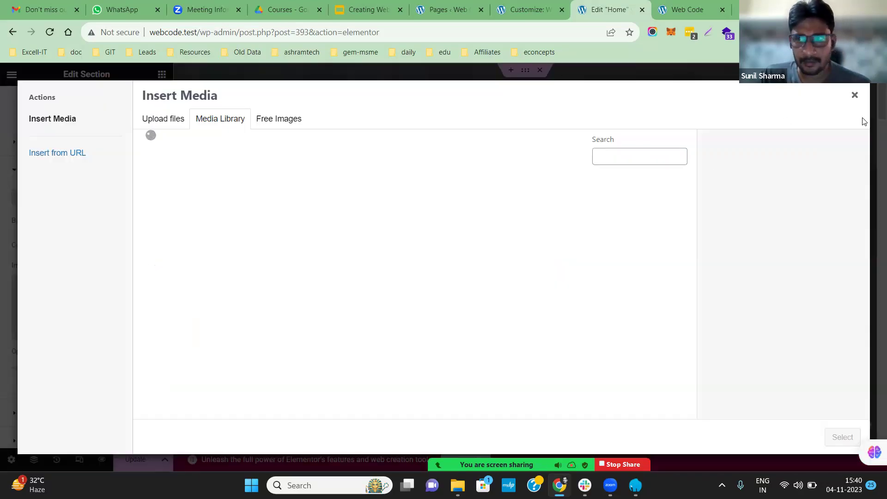
{"action": "left_click", "coordinate": [854, 97]}
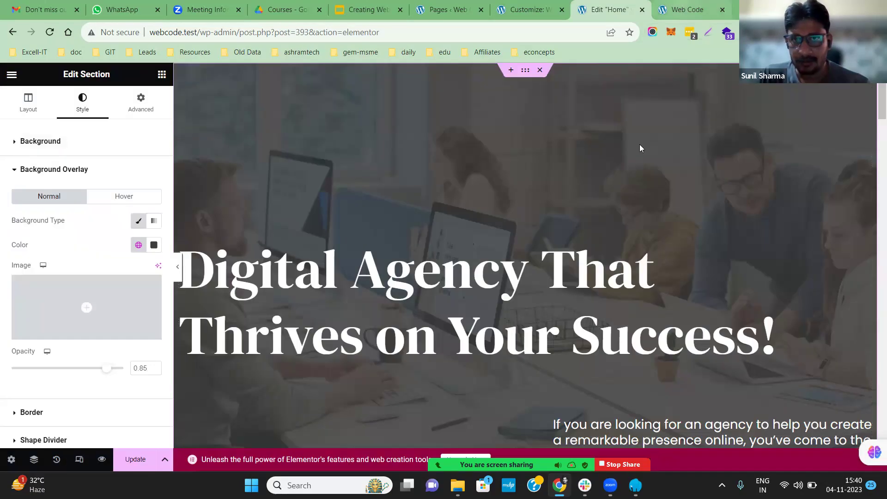
{"action": "key", "text": "ctrl+9"}
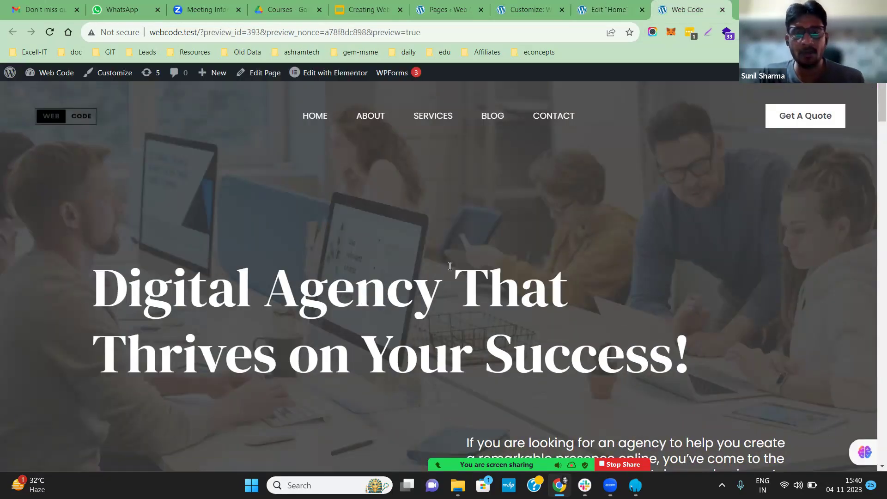
{"action": "left_click", "coordinate": [609, 9]}
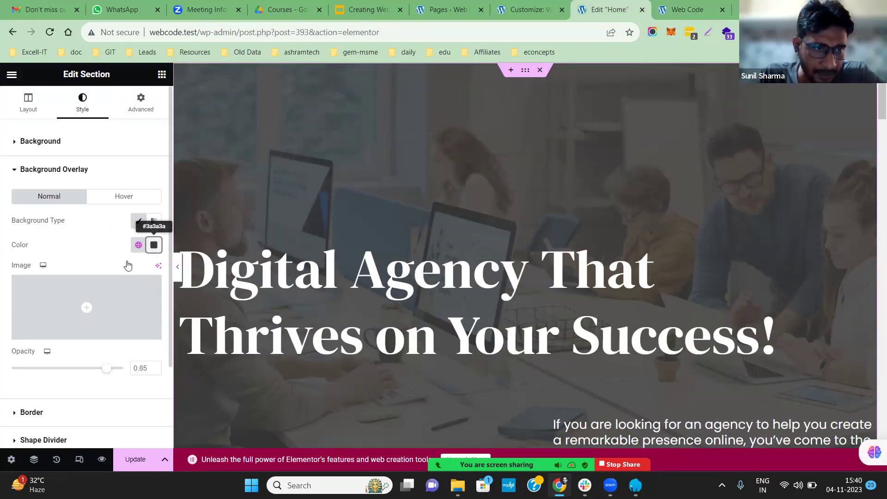
- Inspect the hero background overlay's color, try an opacity of 0.29, and set the opacity to 0.8
{"action": "left_click", "coordinate": [154, 246]}
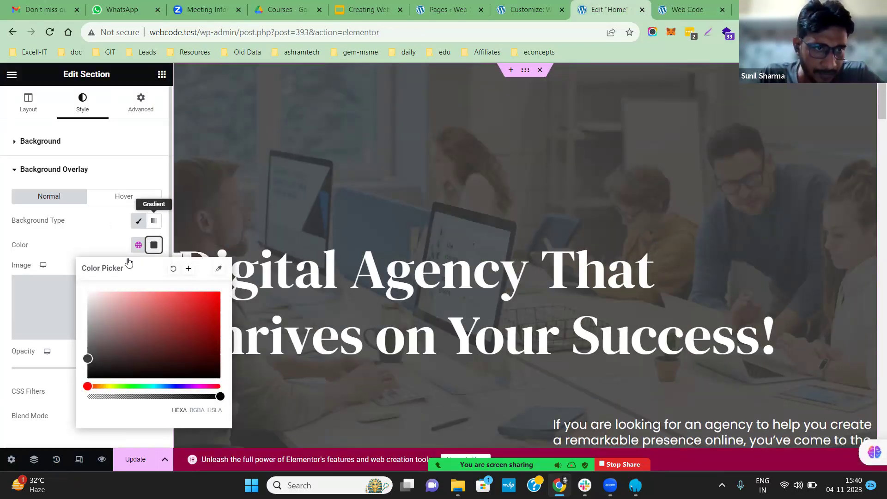
{"action": "left_click", "coordinate": [86, 243]}
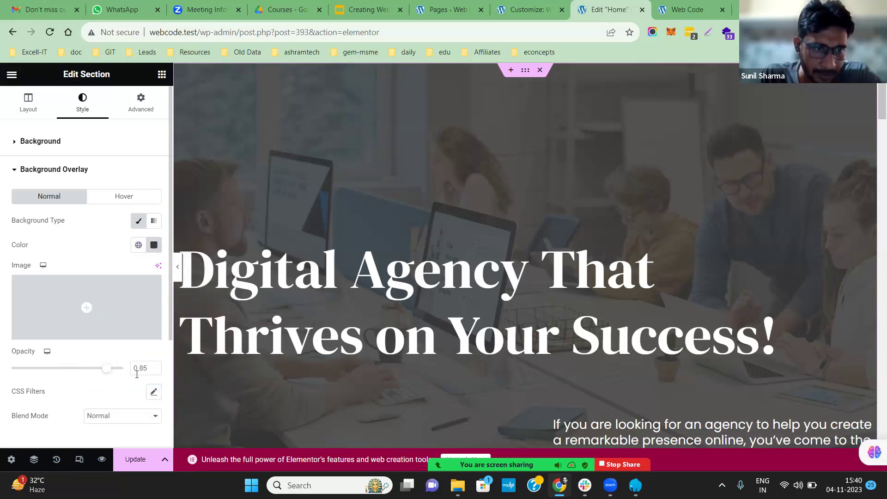
{"action": "left_click_drag", "start_coordinate": [107, 370], "coordinate": [44, 371]}
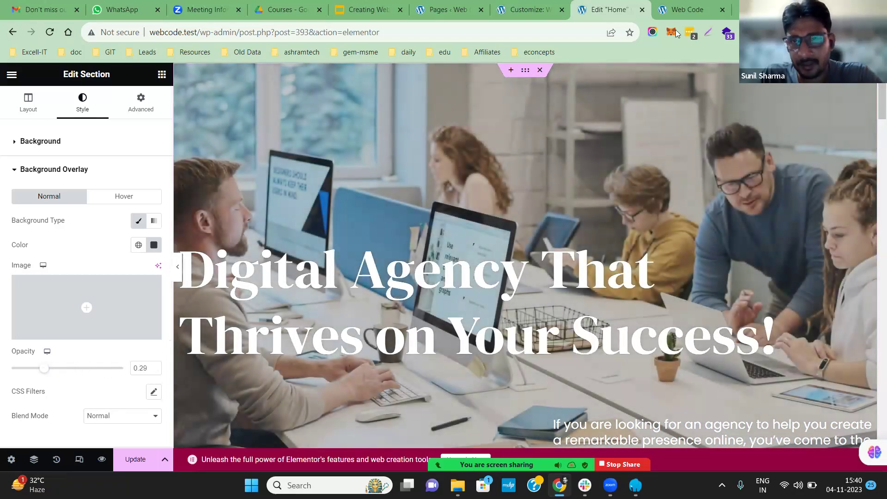
{"action": "left_click_drag", "start_coordinate": [44, 371], "coordinate": [102, 372]}
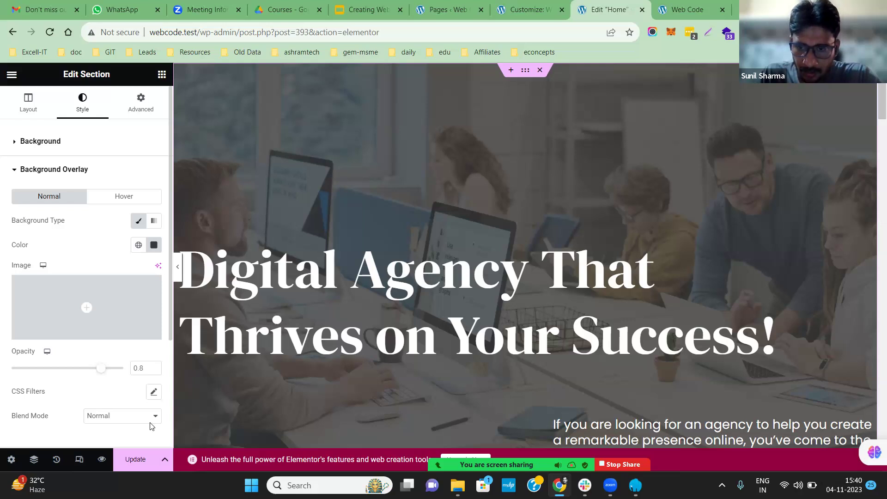
{"action": "mouse_move", "coordinate": [435, 428]}
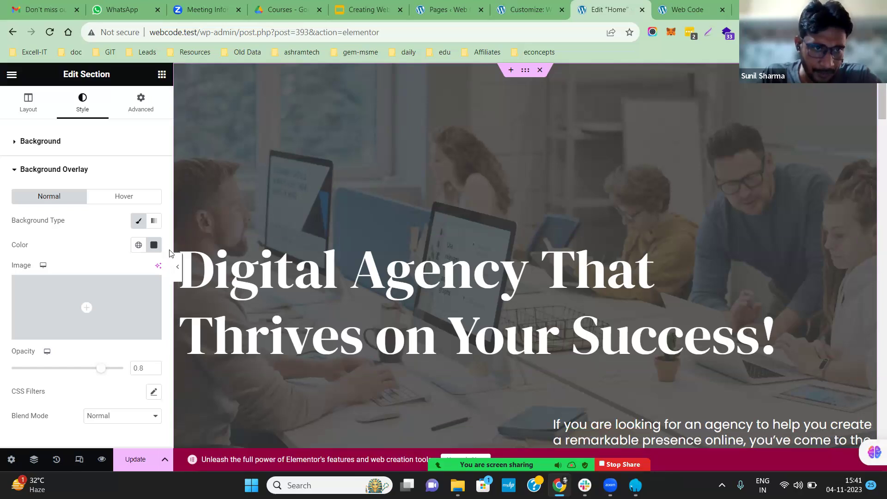
- Open the hero section's border settings and examine the Border Type choices
{"action": "scroll", "coordinate": [169, 382], "scroll_direction": "down", "scroll_amount": 3}
{"action": "scroll", "coordinate": [168, 381], "scroll_direction": "down", "scroll_amount": 1}
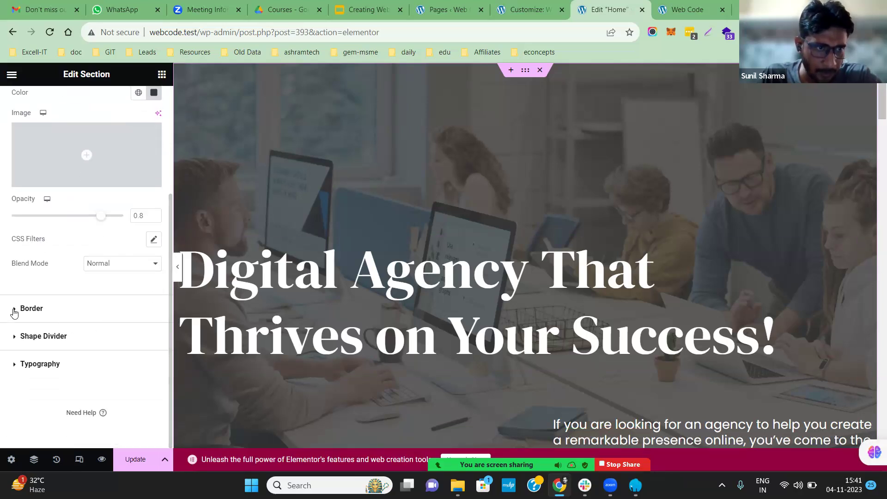
{"action": "left_click", "coordinate": [14, 313]}
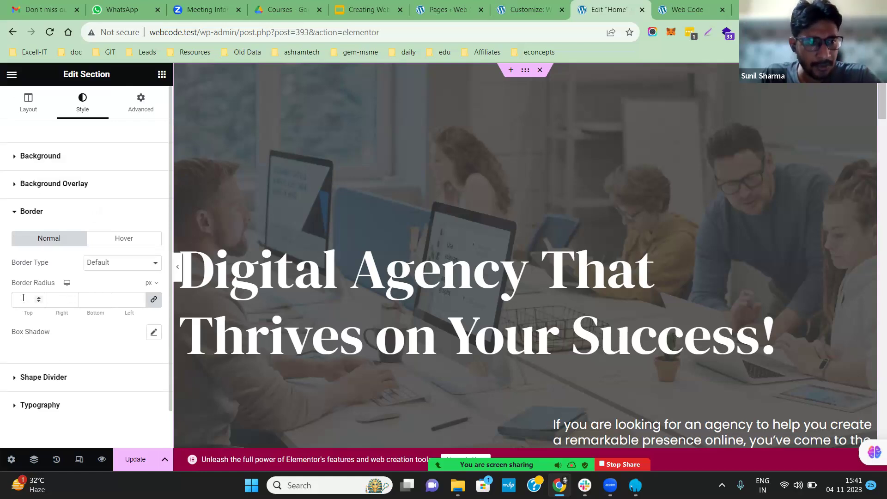
{"action": "left_click", "coordinate": [133, 265]}
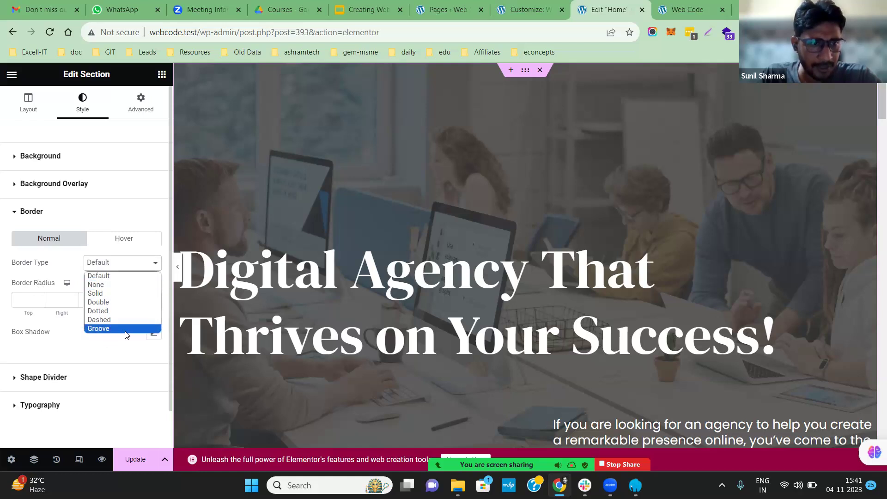
{"action": "left_click", "coordinate": [106, 358]}
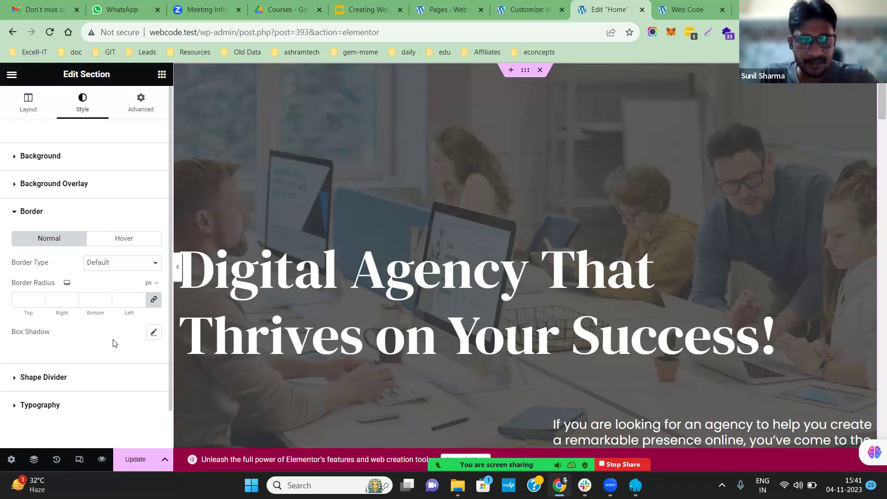
- Add a Mountains shape divider to the top of the hero section with the color #020101
{"action": "left_click", "coordinate": [57, 379]}
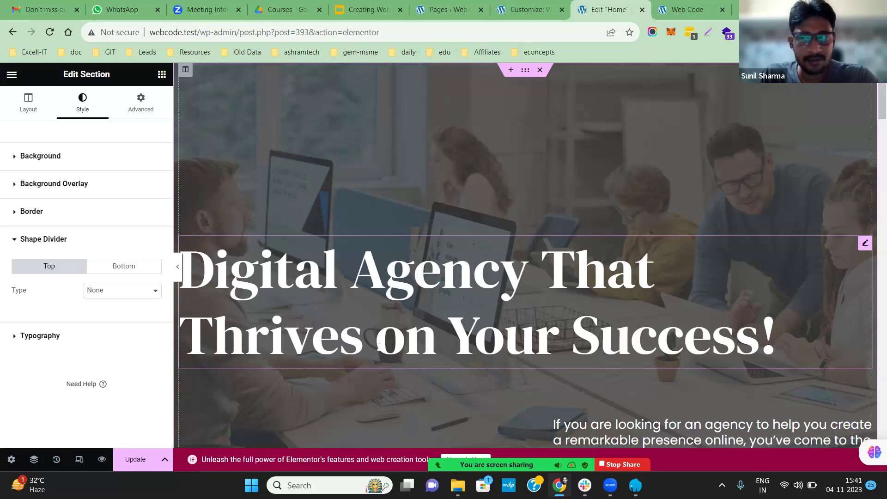
{"action": "scroll", "coordinate": [873, 139], "scroll_direction": "down", "scroll_amount": 4}
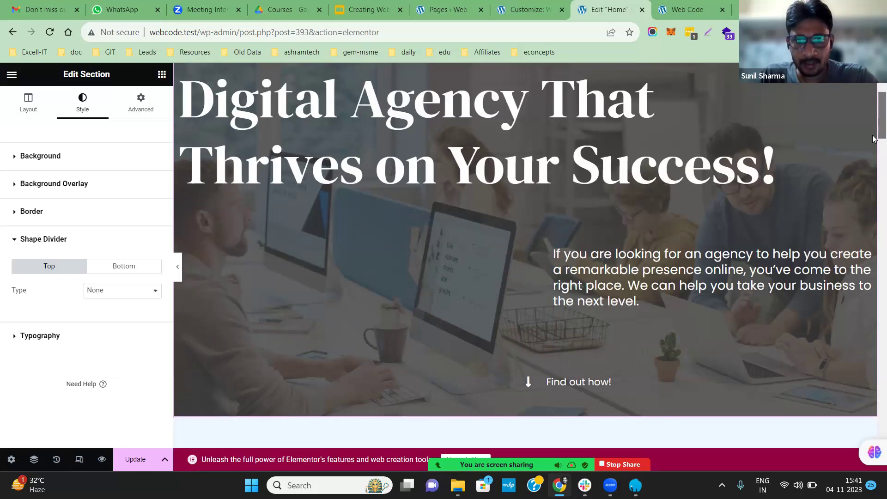
{"action": "scroll", "coordinate": [873, 138], "scroll_direction": "down", "scroll_amount": 5}
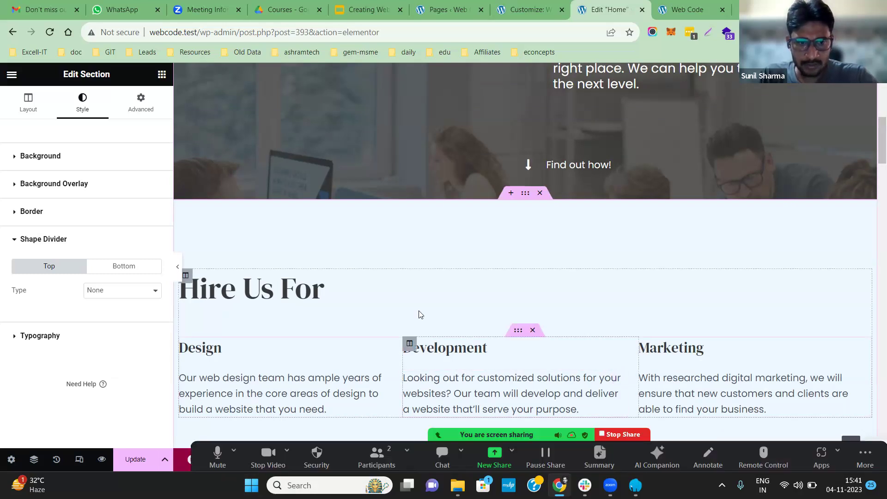
{"action": "left_click", "coordinate": [111, 296]}
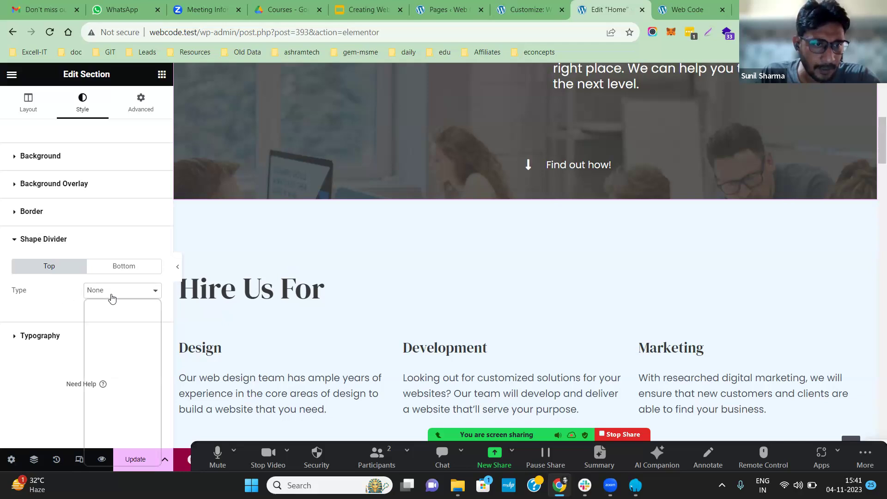
{"action": "left_click", "coordinate": [111, 313]}
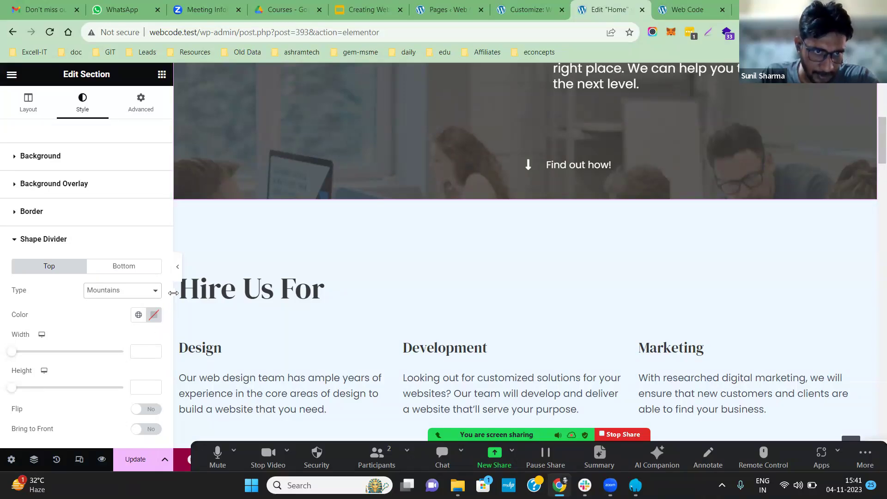
{"action": "left_click", "coordinate": [155, 316]}
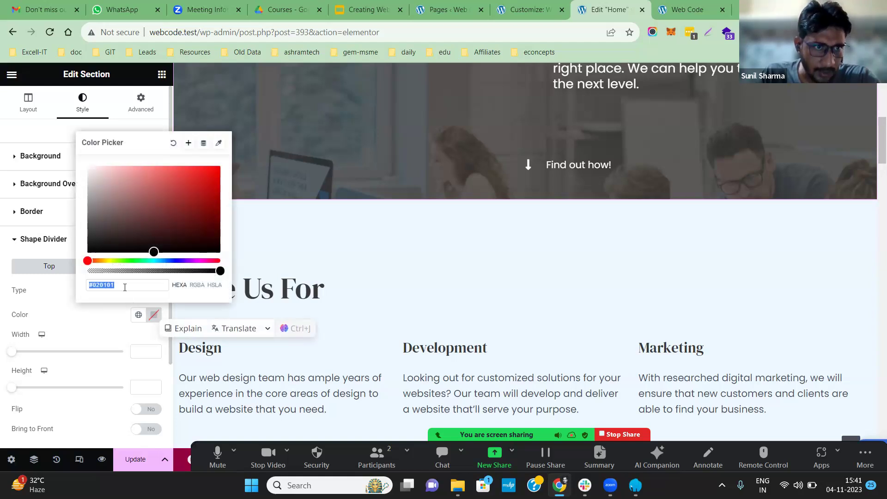
{"action": "left_click", "coordinate": [91, 327]}
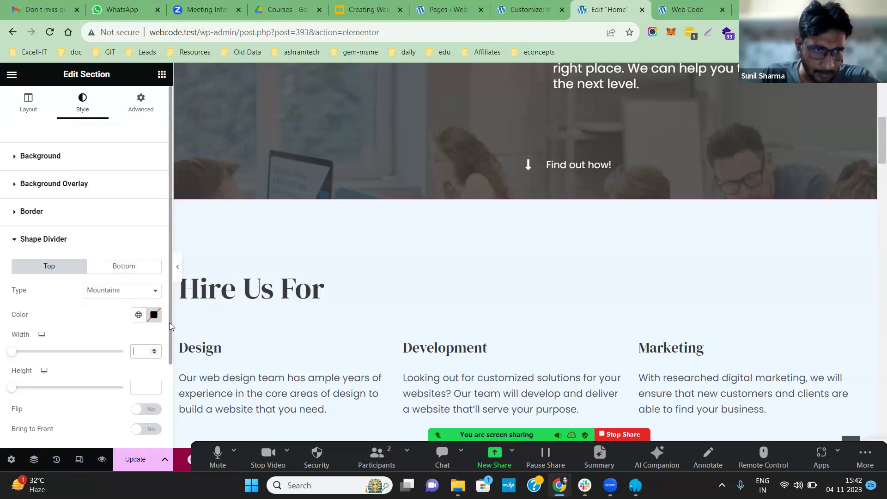
- Review the top shape divider's size fields and turn on Bring to Front
{"action": "scroll", "coordinate": [153, 319], "scroll_direction": "down", "scroll_amount": 2}
{"action": "left_click", "coordinate": [147, 285]}
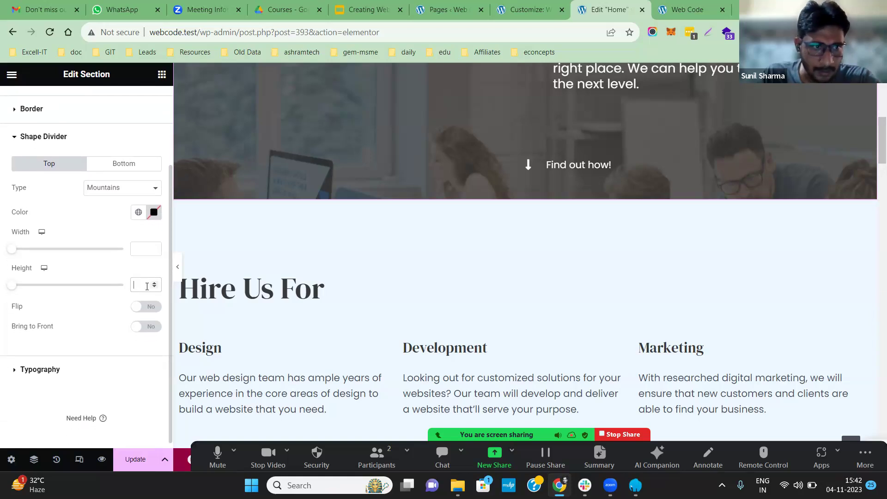
{"action": "left_click", "coordinate": [156, 327]}
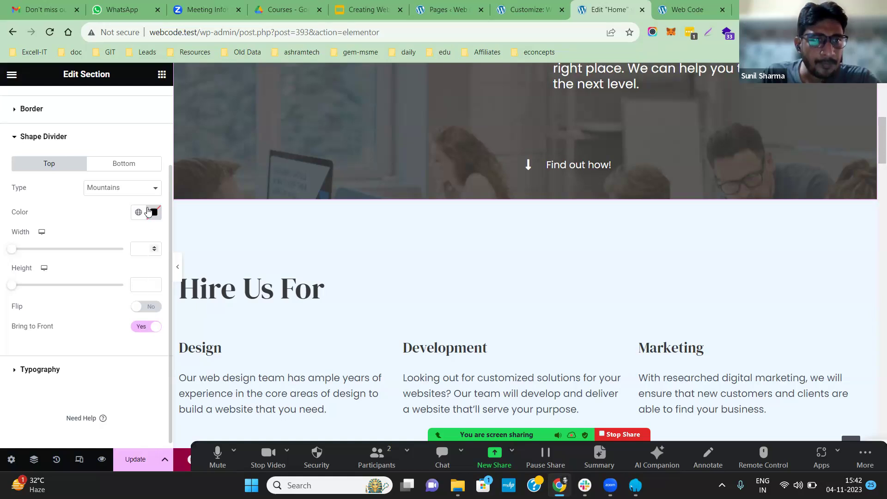
- Replace the top shape divider's color with the hex value #c9c9cc9
{"action": "left_click", "coordinate": [154, 213]}
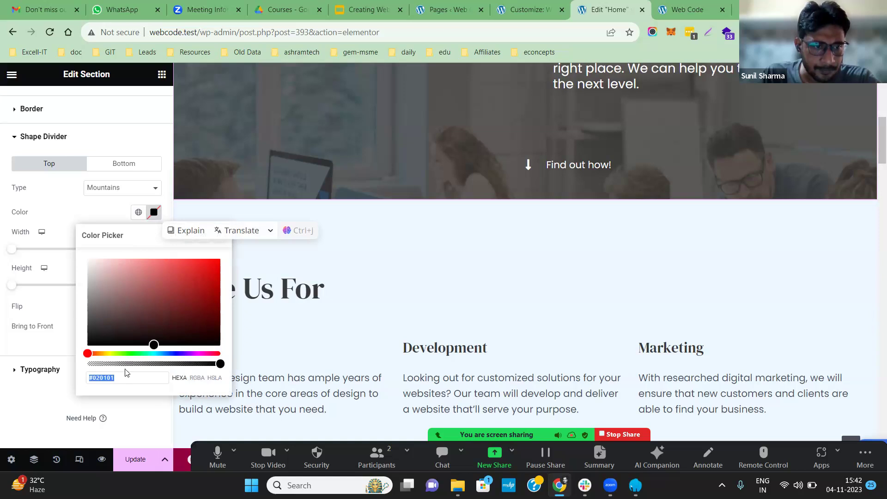
{"action": "left_click", "coordinate": [121, 380]}
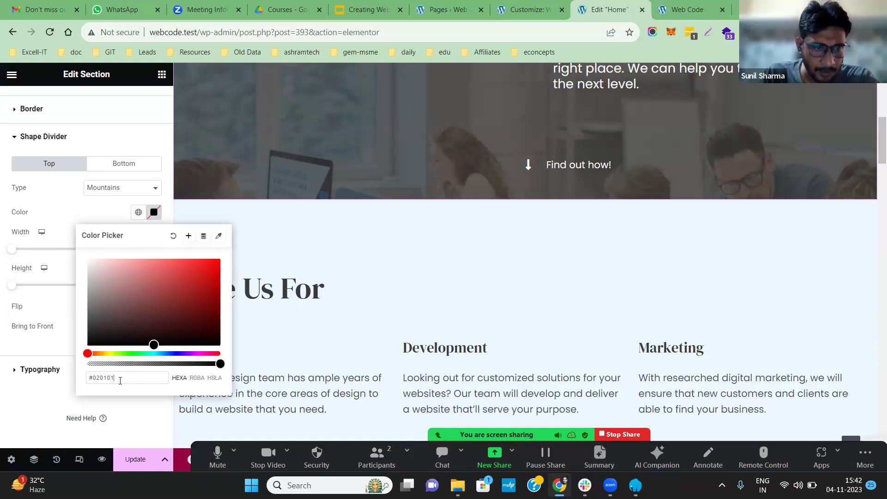
{"action": "key", "text": "BackSpace"}
{"action": "key", "text": "BackSpace"}
{"action": "key", "text": "BackSpace"}
{"action": "key", "text": "BackSpace"}
{"action": "key", "text": "BackSpace"}
{"action": "key", "text": "BackSpace"}
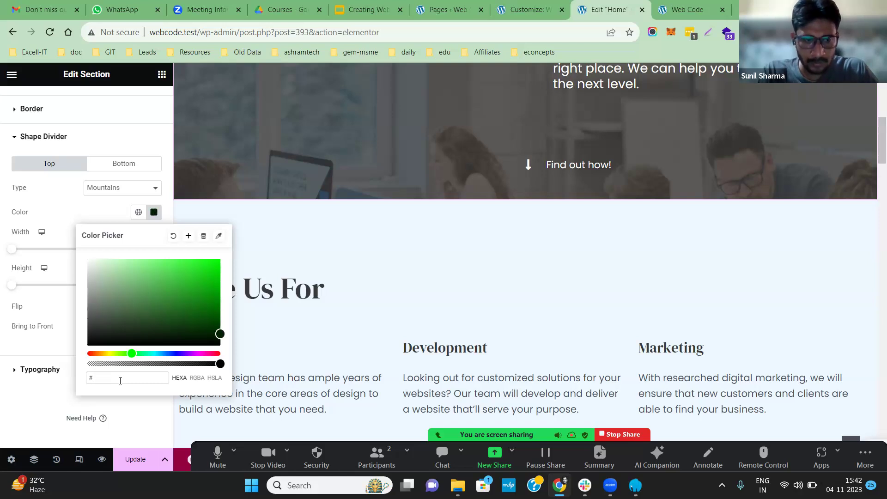
{"action": "type", "text": "c9c9cc9"}
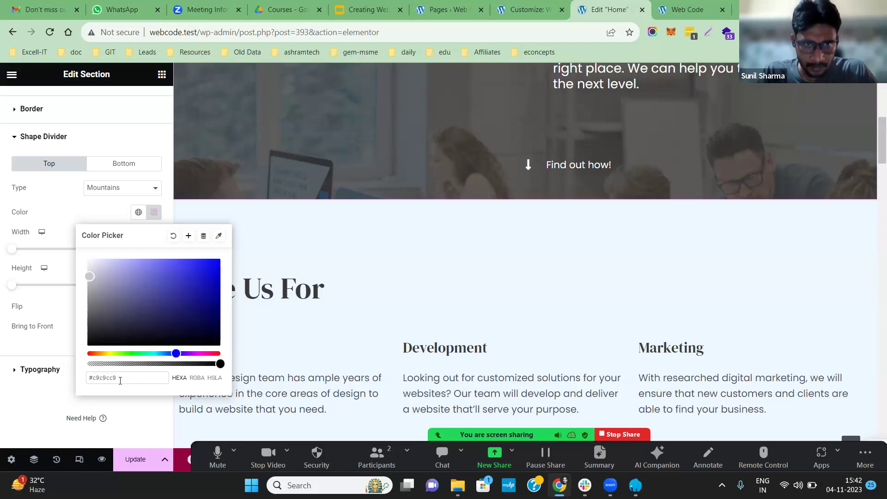
{"action": "left_click", "coordinate": [38, 401]}
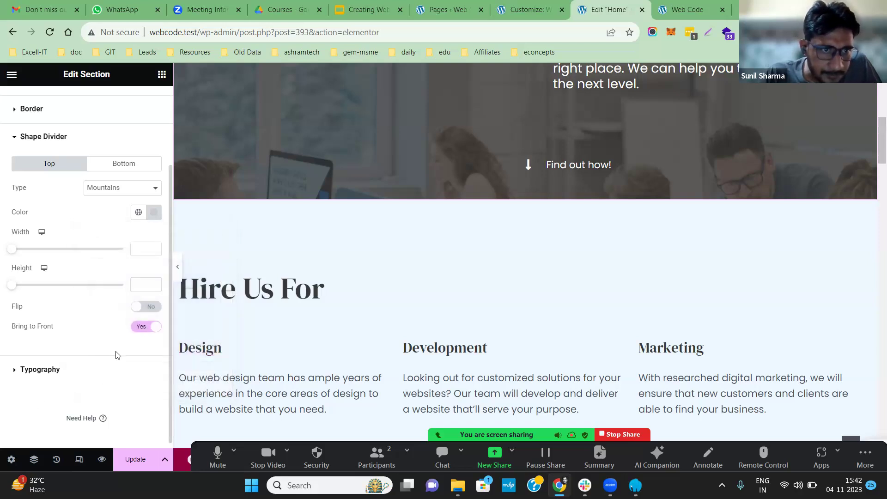
- Set the top shape divider's height to 50 and look through the section's typography settings
{"action": "left_click", "coordinate": [146, 280]}
{"action": "type", "text": "50"}
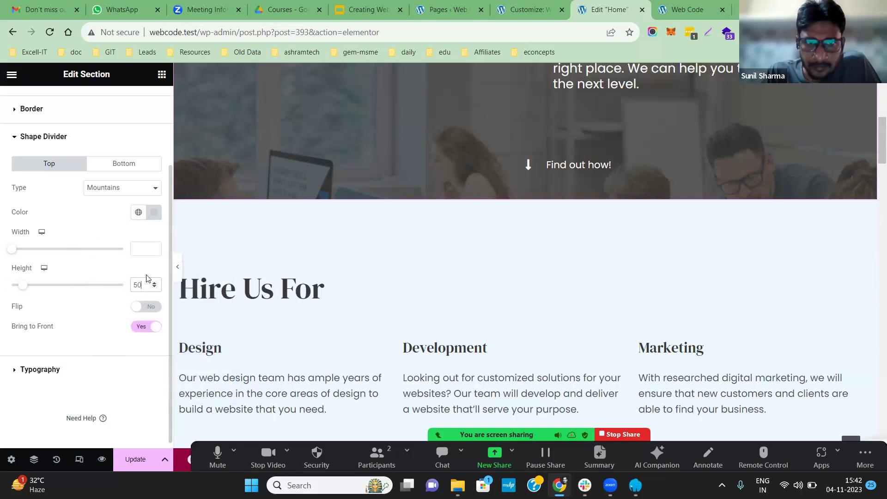
{"action": "left_click", "coordinate": [135, 371]}
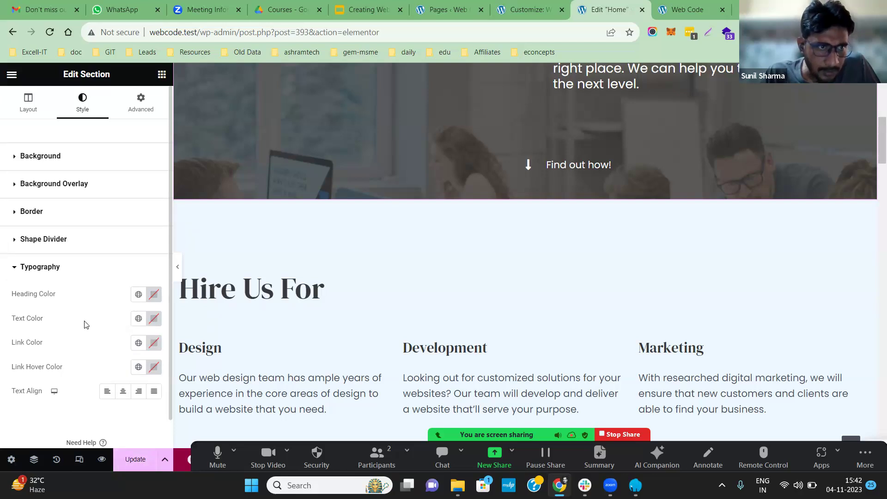
{"action": "left_click", "coordinate": [97, 248]}
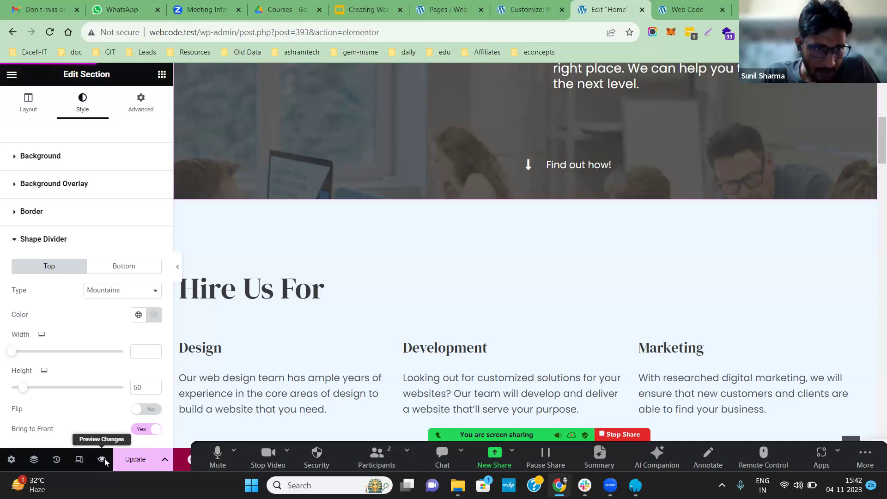
- Preview the page with the Mountains divider and return to the hero section's shape divider settings in the editor
{"action": "left_click", "coordinate": [102, 460]}
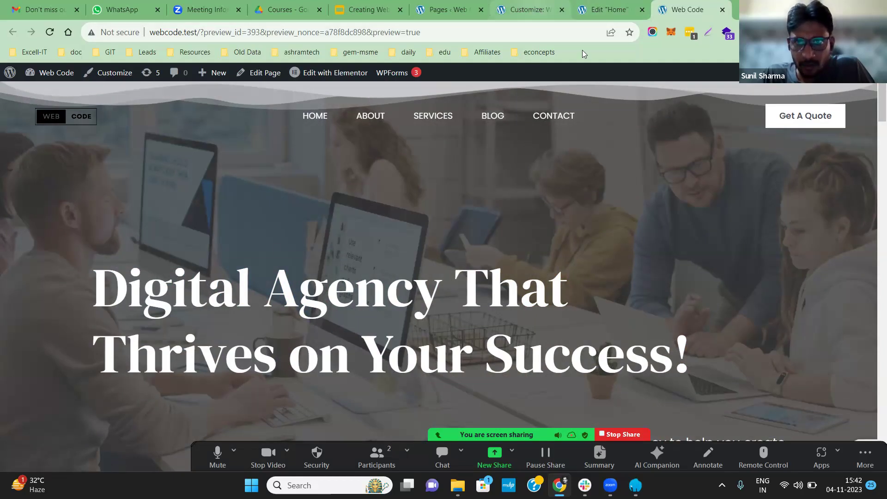
{"action": "key", "text": "ctrl+shift+Tab"}
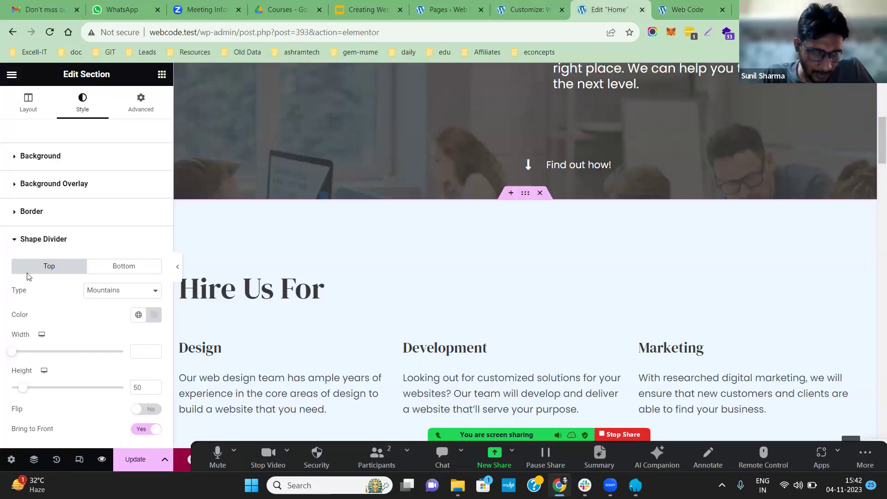
{"action": "left_click", "coordinate": [123, 271]}
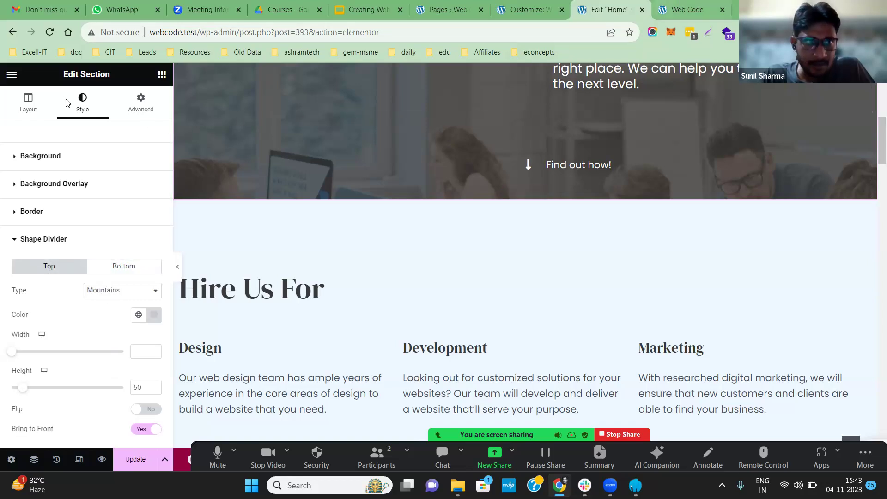
- Check the page preview and set the hero section's top shape divider type to None
{"action": "left_click", "coordinate": [684, 9]}
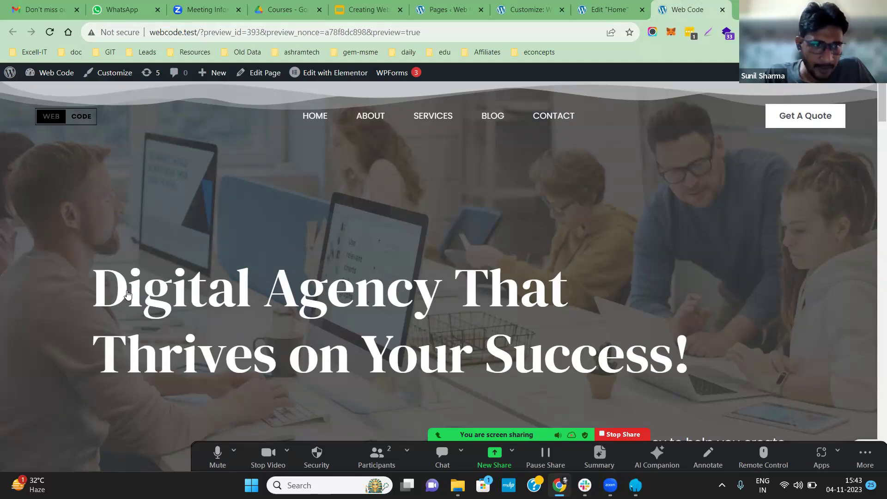
{"action": "key", "text": "ctrl+shift+Tab"}
{"action": "left_click", "coordinate": [108, 294]}
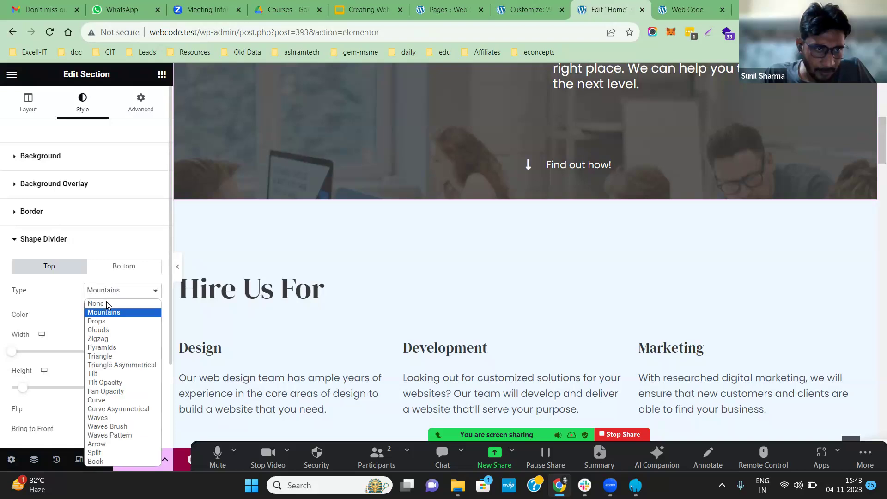
- Set the hero section's bottom shape divider type to Zigzag and look over its remaining options
{"action": "left_click", "coordinate": [130, 268]}
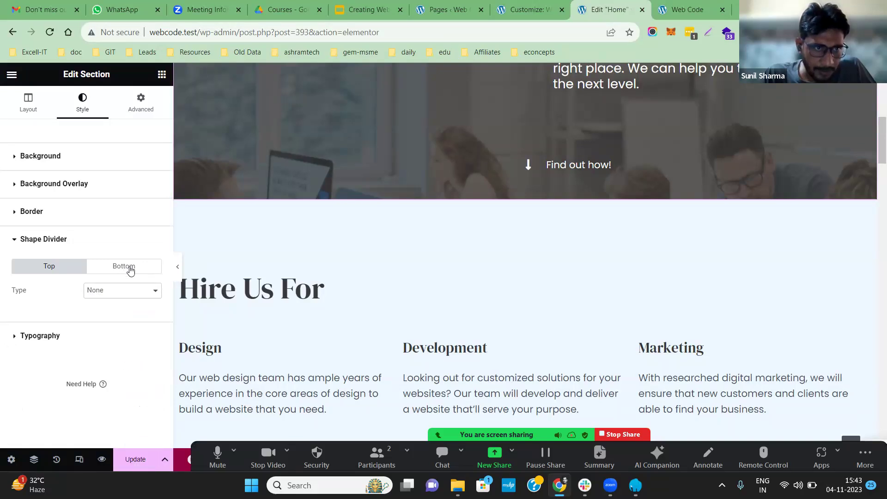
{"action": "left_click", "coordinate": [119, 291]}
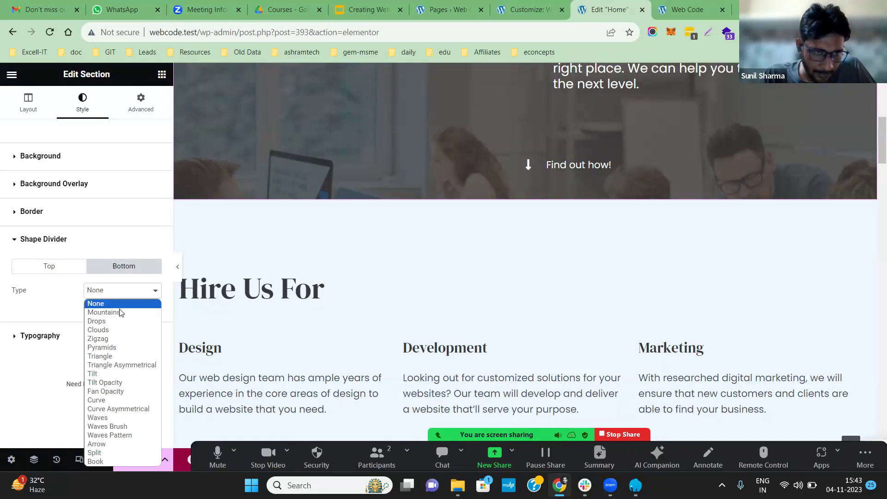
{"action": "left_click", "coordinate": [109, 338]}
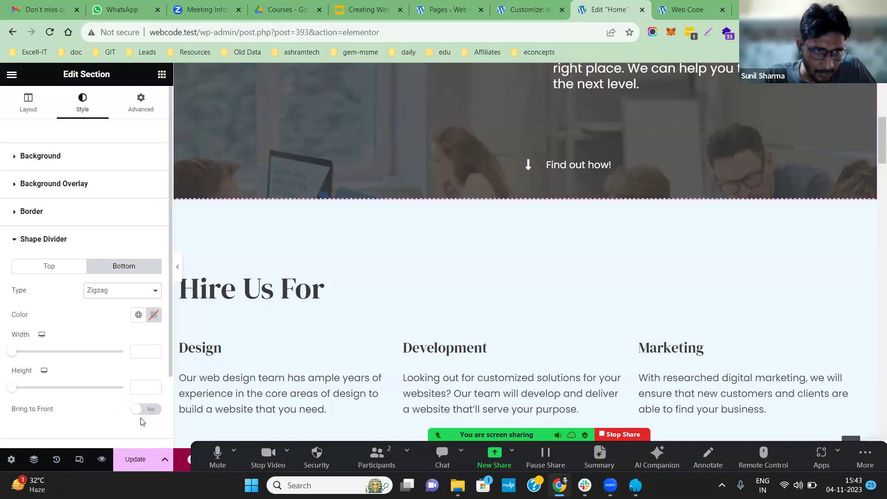
{"action": "scroll", "coordinate": [102, 459], "scroll_direction": "down", "scroll_amount": 2}
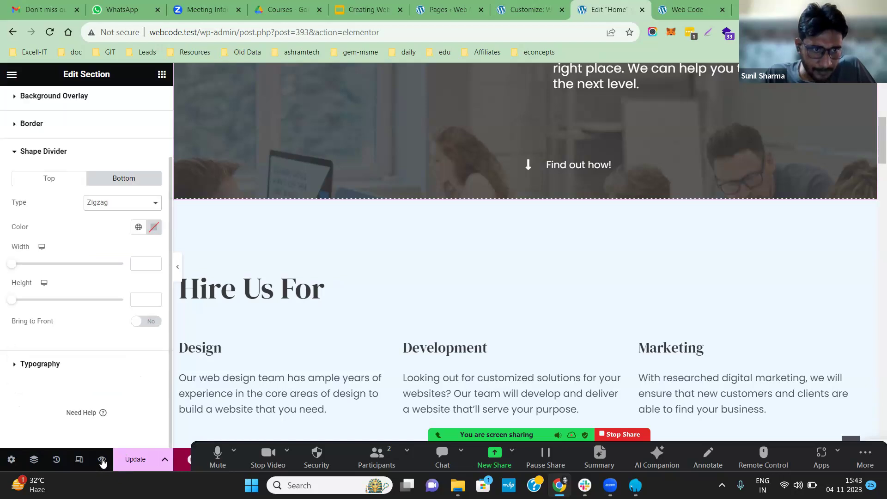
- Preview the page and examine the Zigzag divider between the hero and Hire Us For sections
{"action": "scroll", "coordinate": [103, 461], "scroll_direction": "up", "scroll_amount": 1}
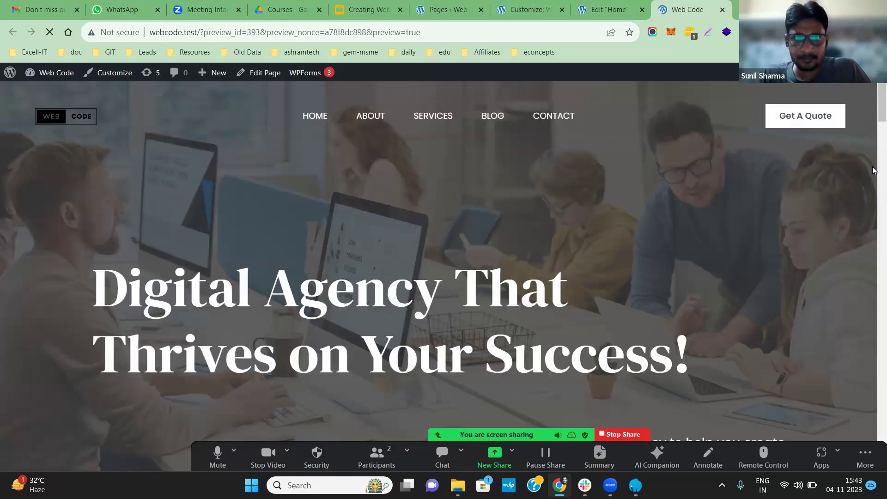
{"action": "scroll", "coordinate": [872, 157], "scroll_direction": "down", "scroll_amount": 10}
{"action": "scroll", "coordinate": [37, 208], "scroll_direction": "up", "scroll_amount": 3}
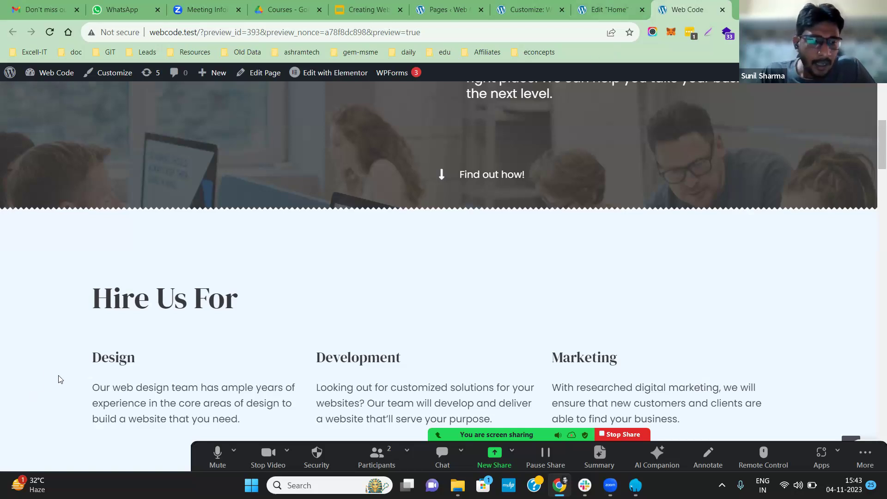
{"action": "key", "text": "ctrl+shift+Tab"}
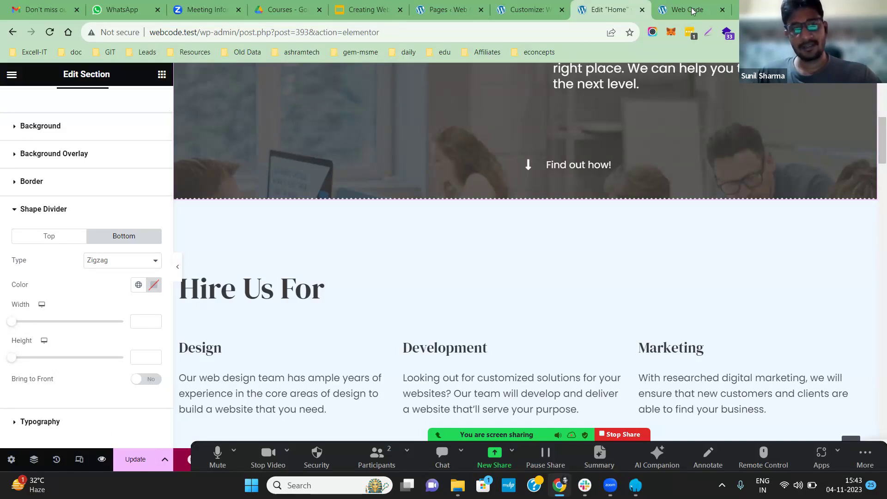
{"action": "mouse_move", "coordinate": [693, 11]}
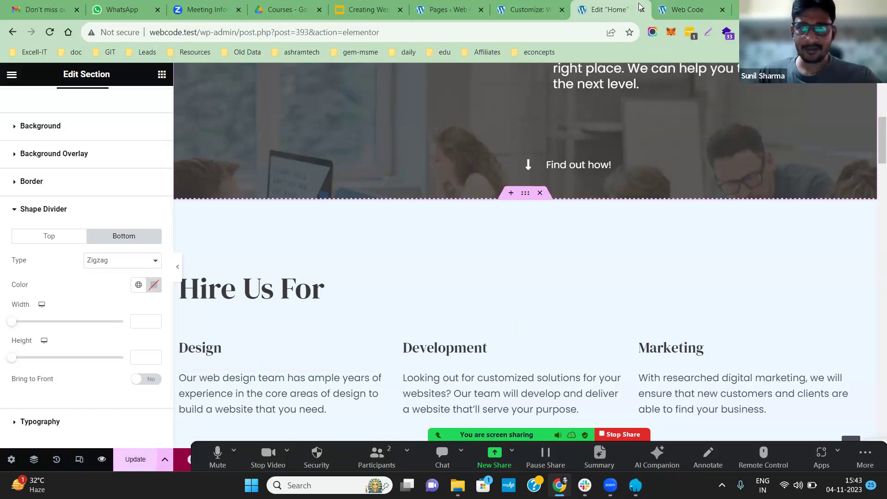
{"action": "left_click", "coordinate": [688, 9]}
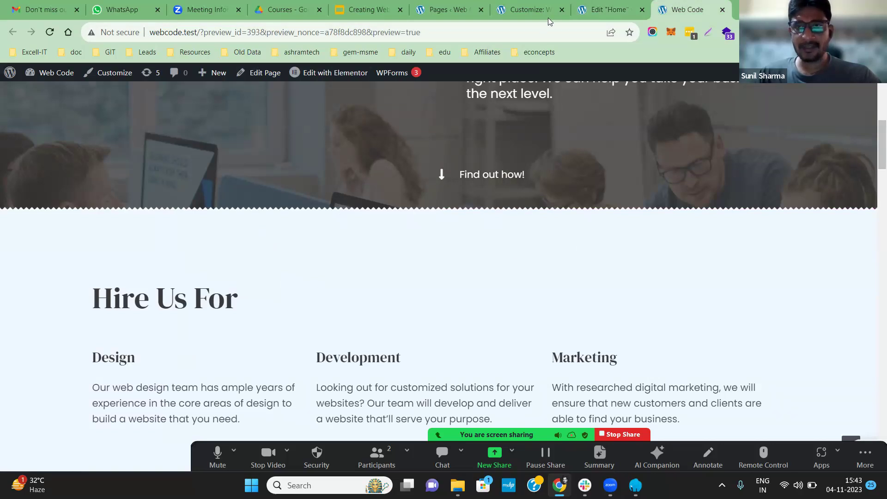
- Change the hero section's bottom shape divider type to Pyramids and preview the changes
{"action": "key", "text": "ctrl+shift+Tab"}
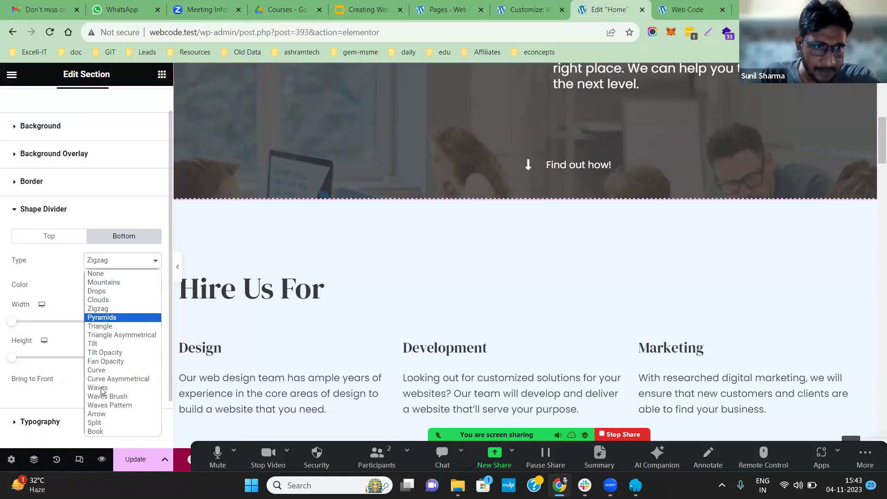
{"action": "key", "text": "Return"}
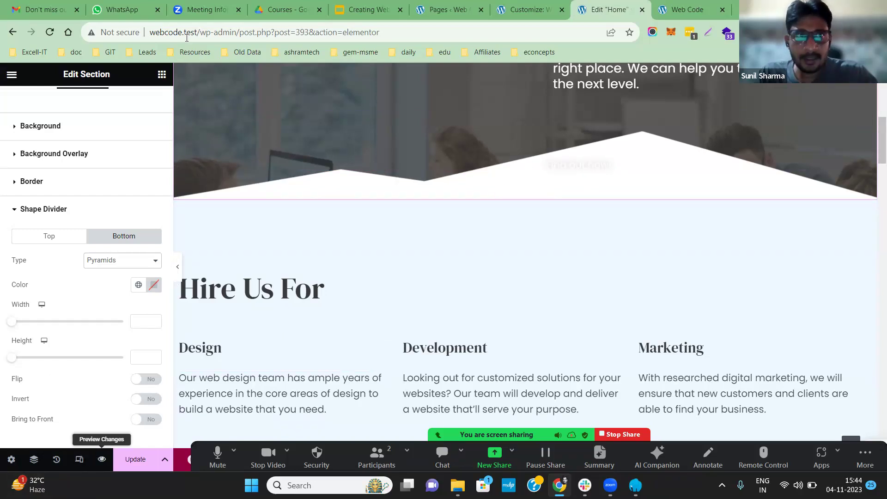
{"action": "left_click", "coordinate": [101, 459]}
- Open webcode.test in a new incognito window, examine the published hero section's lower edge, and return to the original browser window
{"action": "double_click", "coordinate": [172, 32]}
{"action": "key", "text": "ctrl+c"}
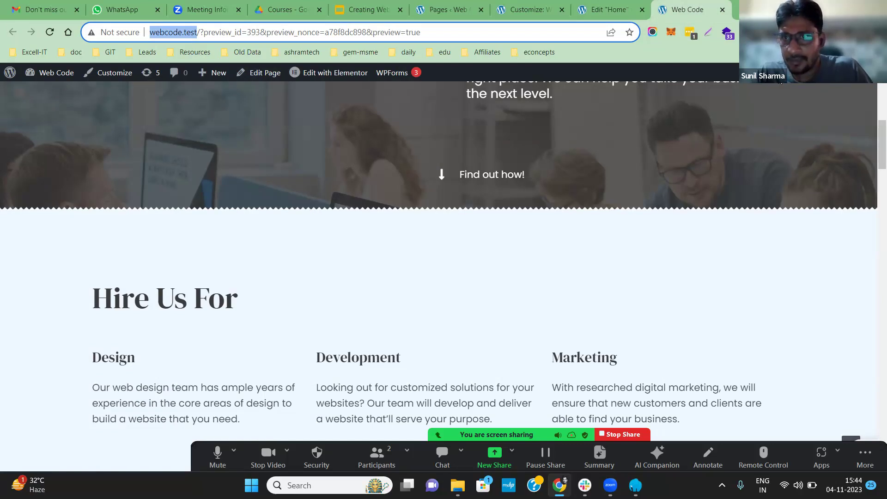
{"action": "key", "text": "alt+f"}
{"action": "key", "text": "ctrl+shift+n"}
{"action": "key", "text": "ctrl+v"}
{"action": "key", "text": "Return"}
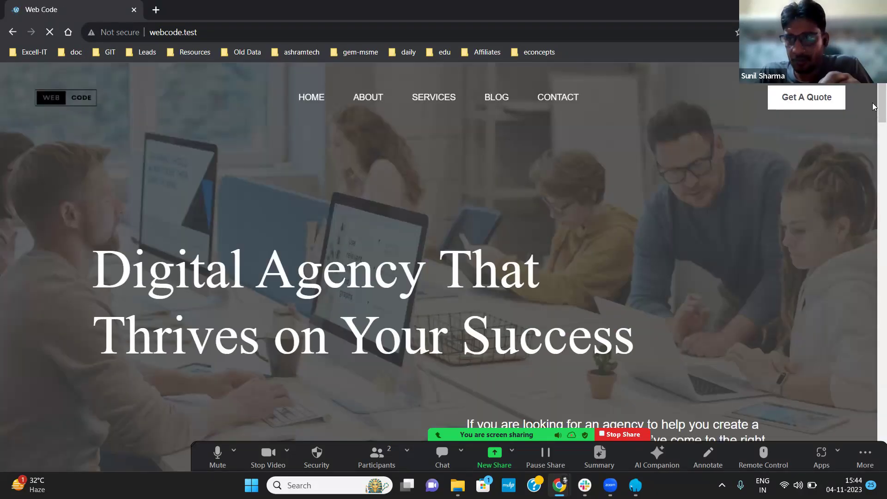
{"action": "scroll", "coordinate": [873, 145], "scroll_direction": "down", "scroll_amount": 10}
{"action": "scroll", "coordinate": [873, 150], "scroll_direction": "up", "scroll_amount": 4}
{"action": "scroll", "coordinate": [873, 149], "scroll_direction": "down", "scroll_amount": 4}
{"action": "scroll", "coordinate": [710, 130], "scroll_direction": "up", "scroll_amount": 5}
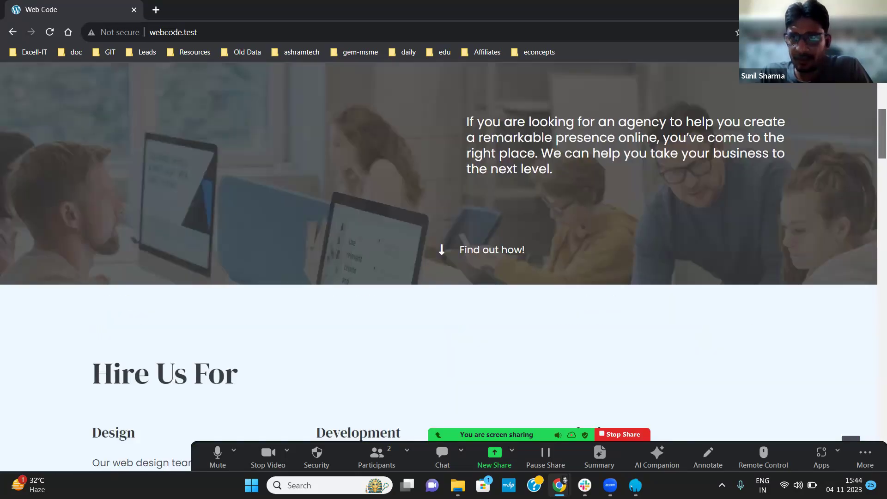
{"action": "key", "text": "alt+Tab"}
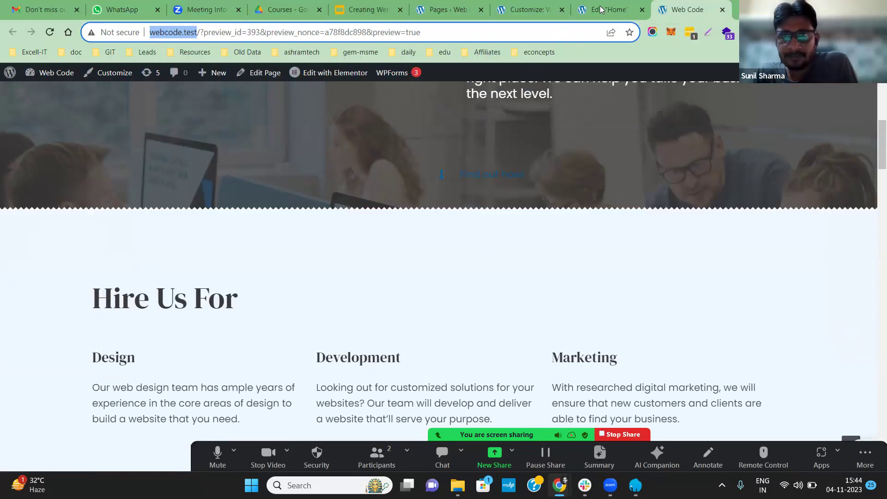
- Examine the Pyramids divider below the hero section in the page preview
{"action": "left_click", "coordinate": [610, 9]}
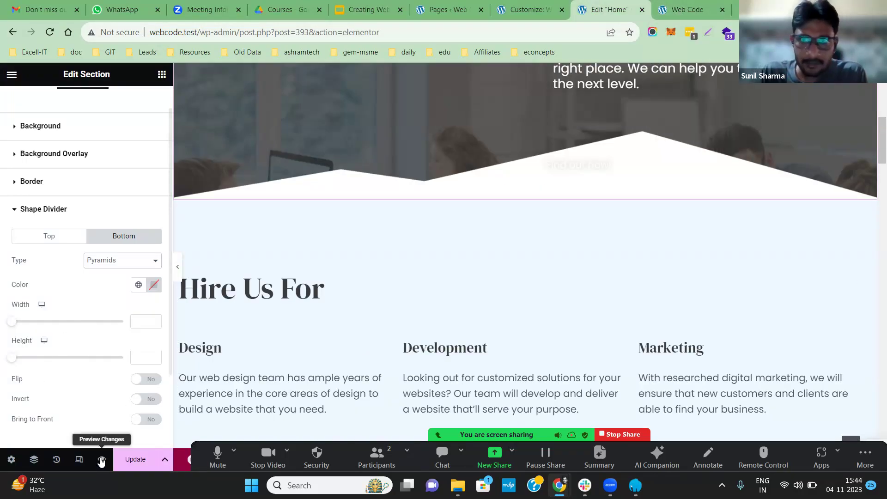
{"action": "left_click", "coordinate": [684, 9]}
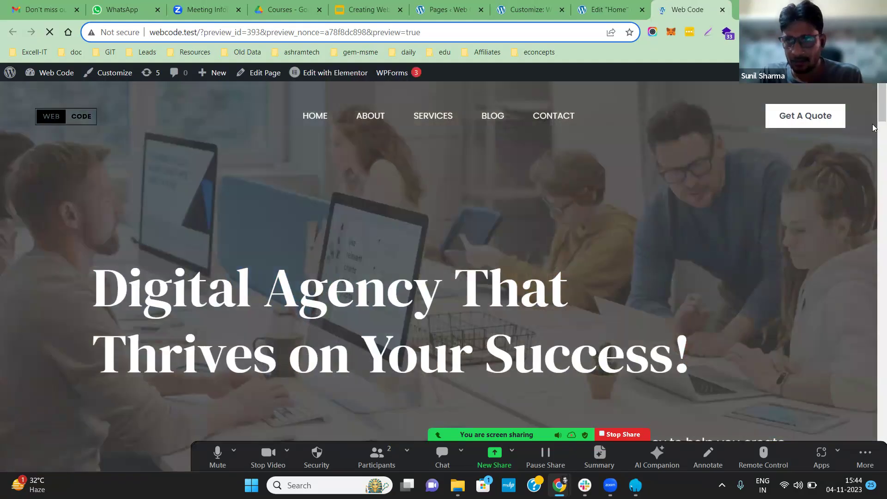
{"action": "scroll", "coordinate": [873, 158], "scroll_direction": "down", "scroll_amount": 9}
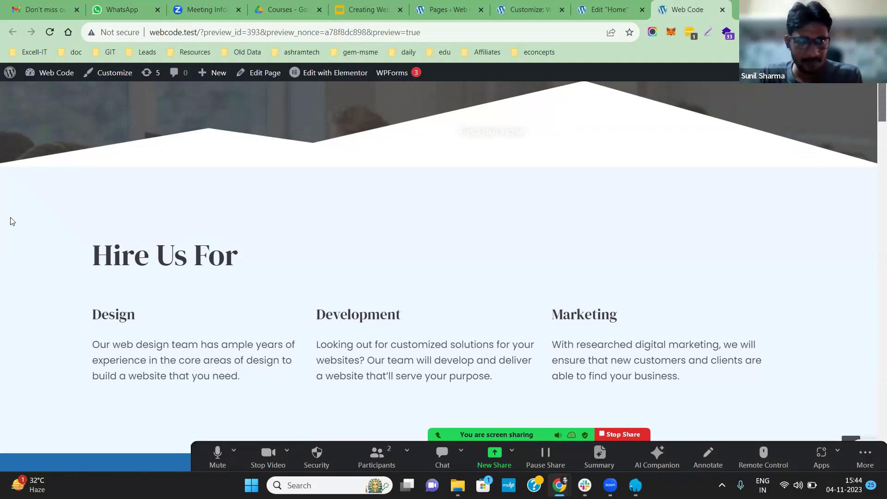
{"action": "scroll", "coordinate": [133, 215], "scroll_direction": "down", "scroll_amount": 6}
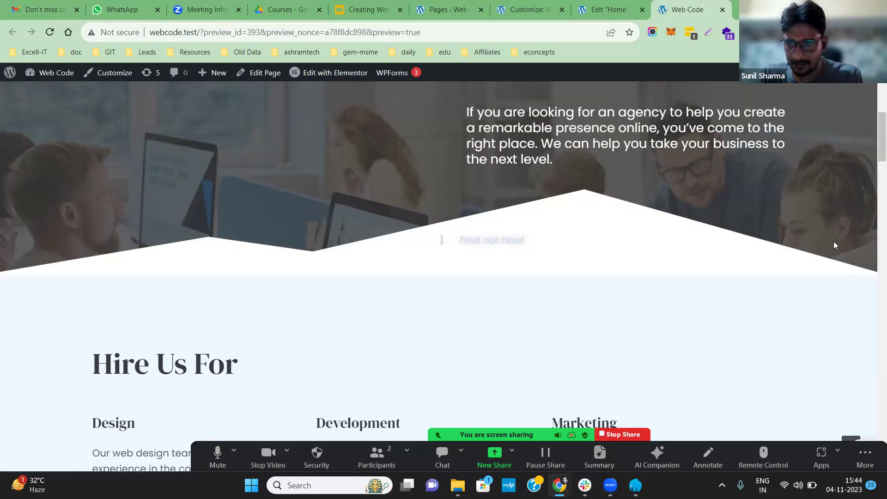
- Set the hero section's bottom shape divider type back to None in the editor
{"action": "left_click", "coordinate": [606, 9]}
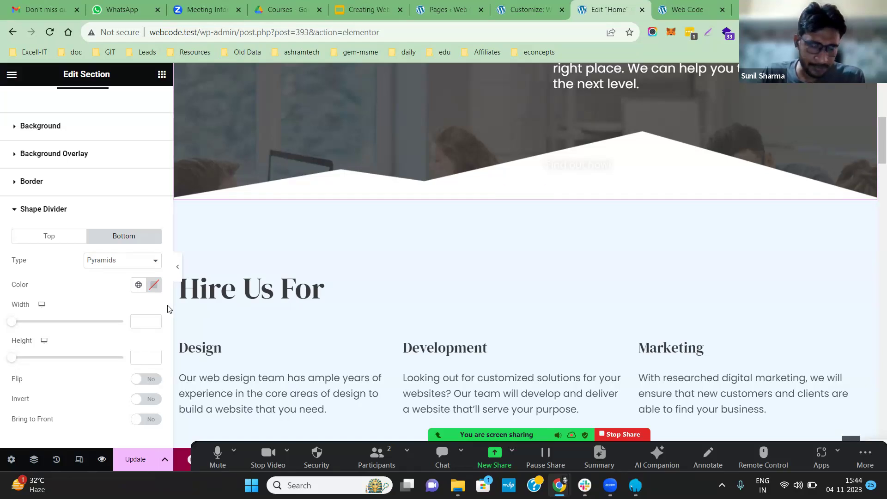
{"action": "left_click", "coordinate": [134, 263]}
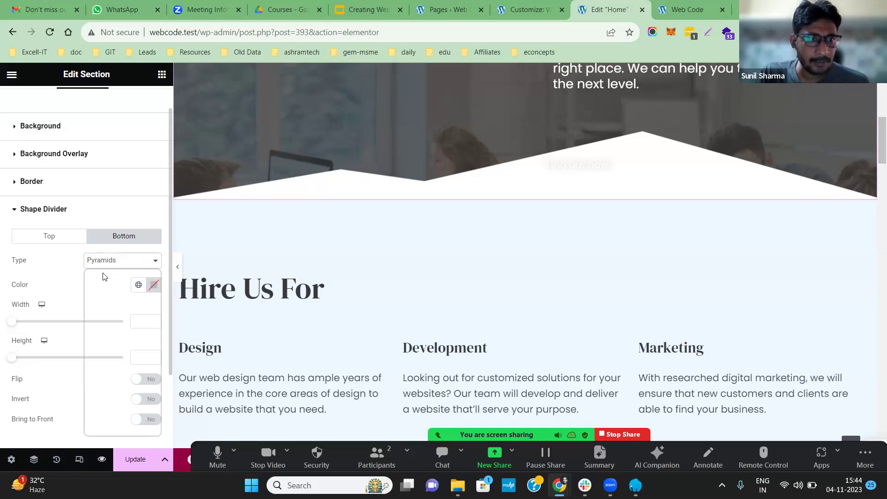
{"action": "left_click", "coordinate": [99, 276]}
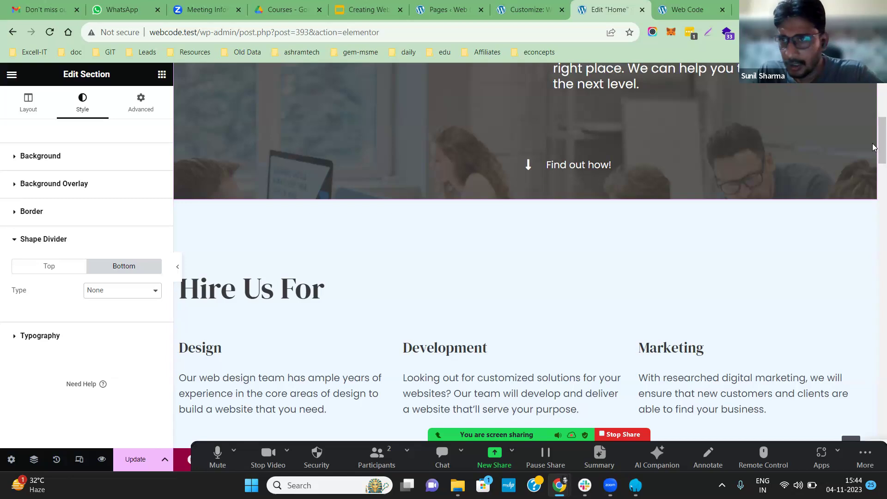
- Open the Hire Us For section's layout settings for editing
{"action": "scroll", "coordinate": [874, 156], "scroll_direction": "down", "scroll_amount": 4}
{"action": "scroll", "coordinate": [874, 157], "scroll_direction": "up", "scroll_amount": 2}
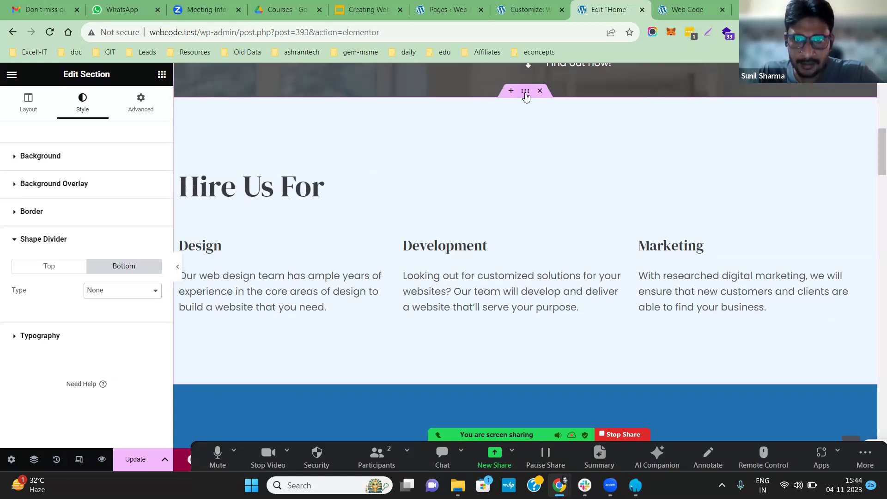
{"action": "left_click", "coordinate": [525, 92]}
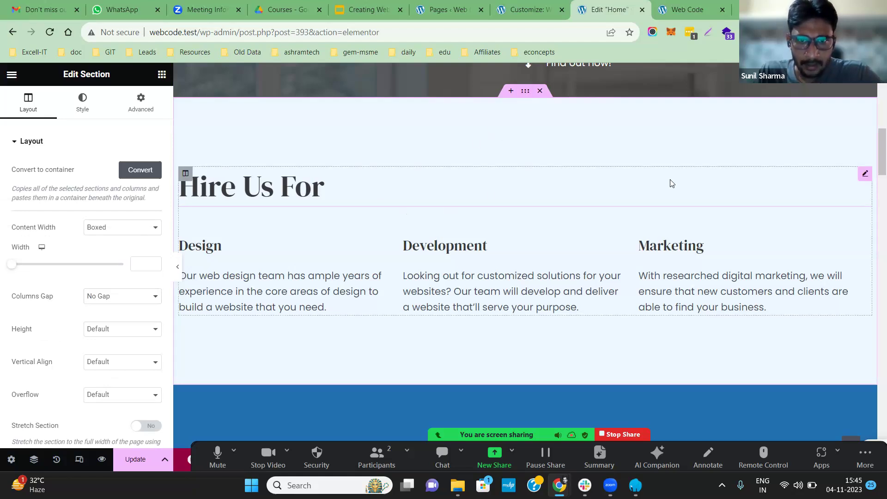
{"action": "scroll", "coordinate": [671, 183], "scroll_direction": "down", "scroll_amount": 1}
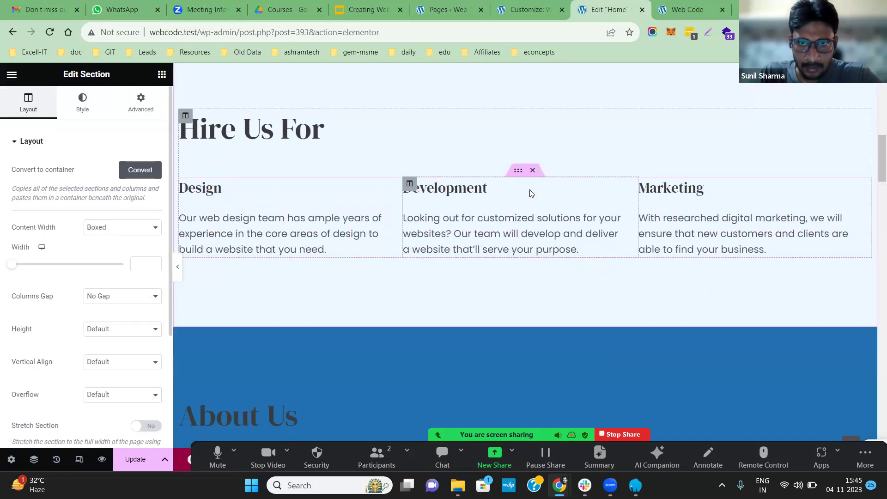
- Open the Development column's settings and review its layout and its advanced margin and padding options
{"action": "left_click", "coordinate": [289, 196]}
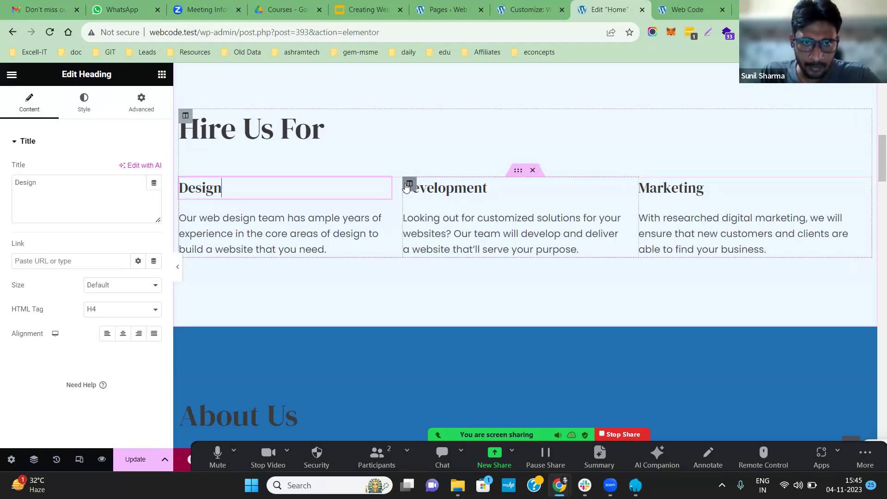
{"action": "left_click", "coordinate": [407, 186]}
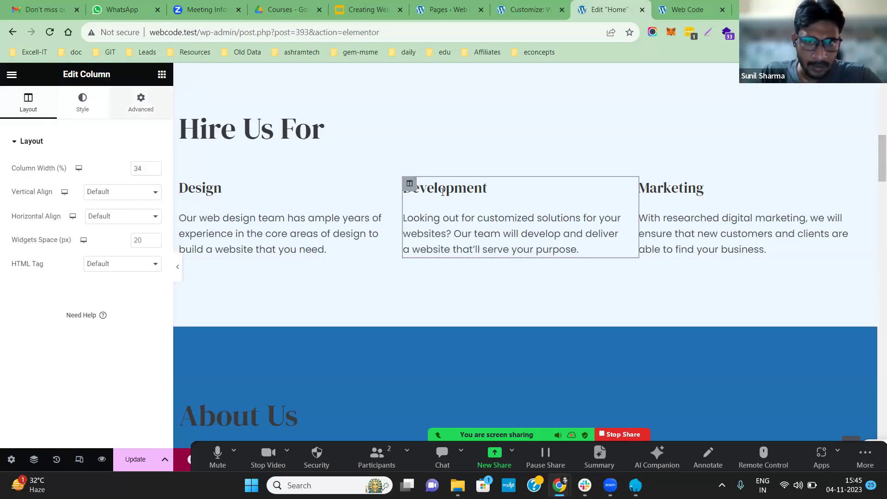
{"action": "left_click", "coordinate": [146, 115]}
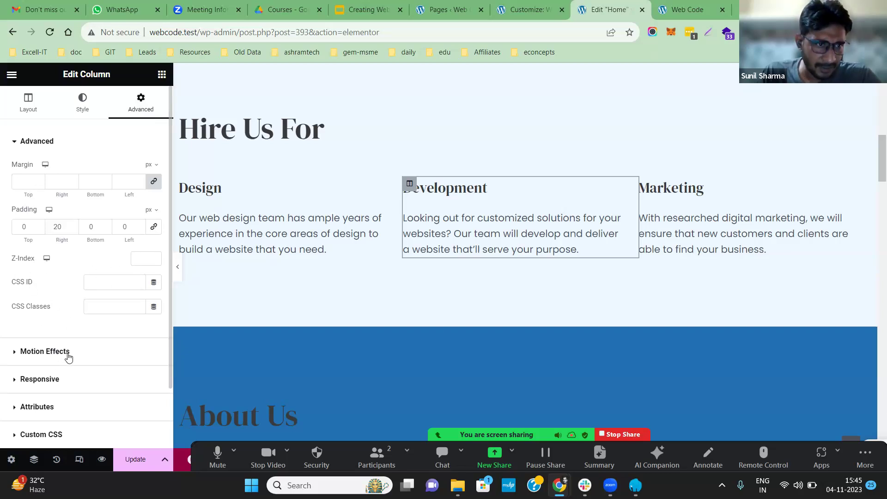
{"action": "scroll", "coordinate": [51, 357], "scroll_direction": "down", "scroll_amount": 2}
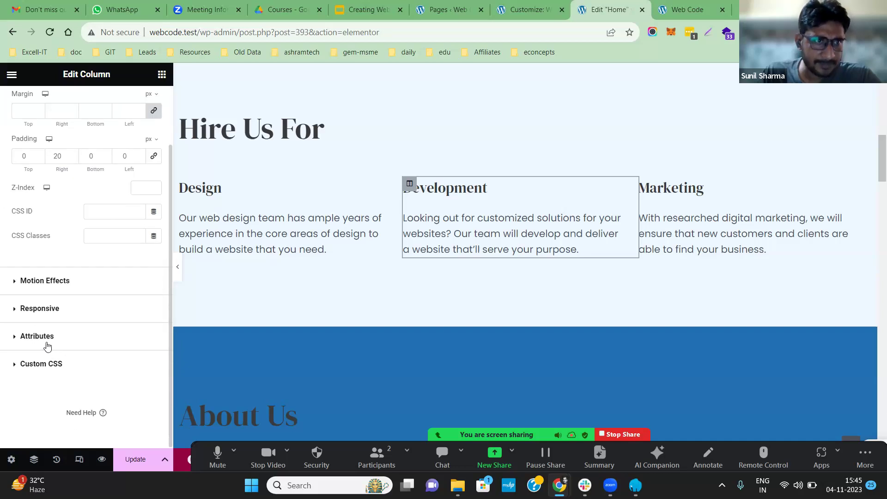
{"action": "scroll", "coordinate": [47, 347], "scroll_direction": "up", "scroll_amount": 3}
{"action": "left_click", "coordinate": [28, 103]}
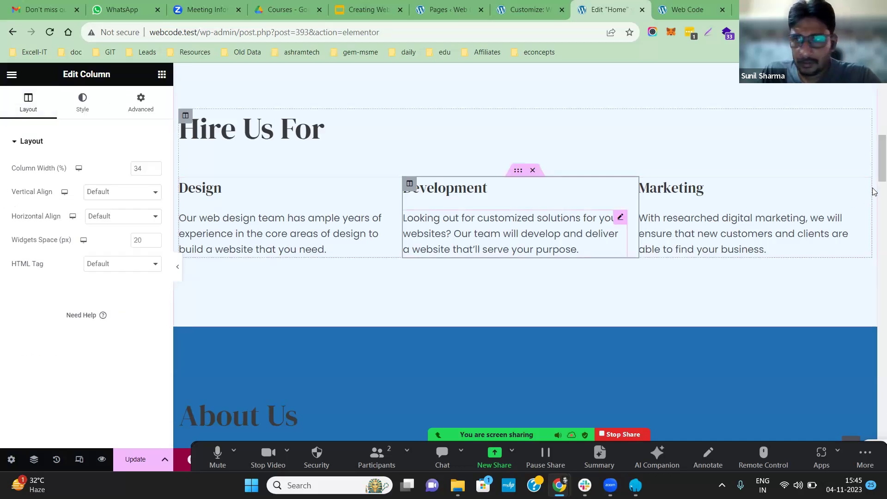
- Try the Extended columns gap on the Hire Us For section
{"action": "scroll", "coordinate": [453, 262], "scroll_direction": "up", "scroll_amount": 3}
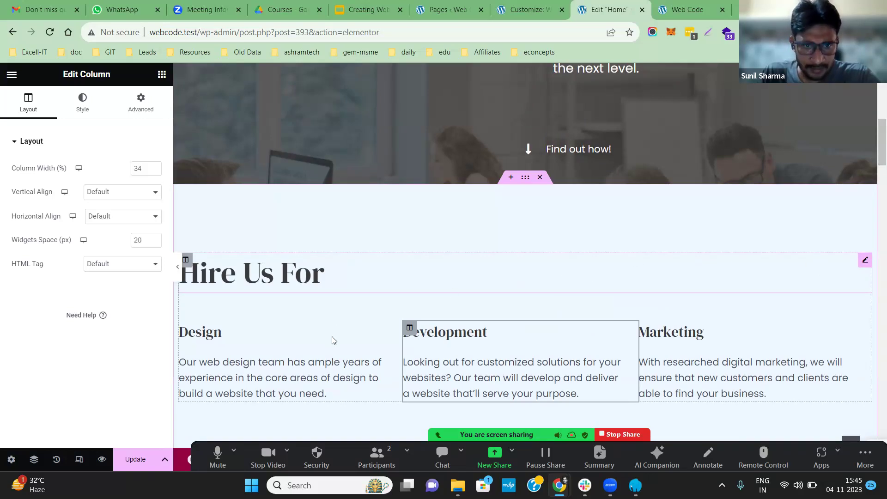
{"action": "left_click", "coordinate": [525, 183]}
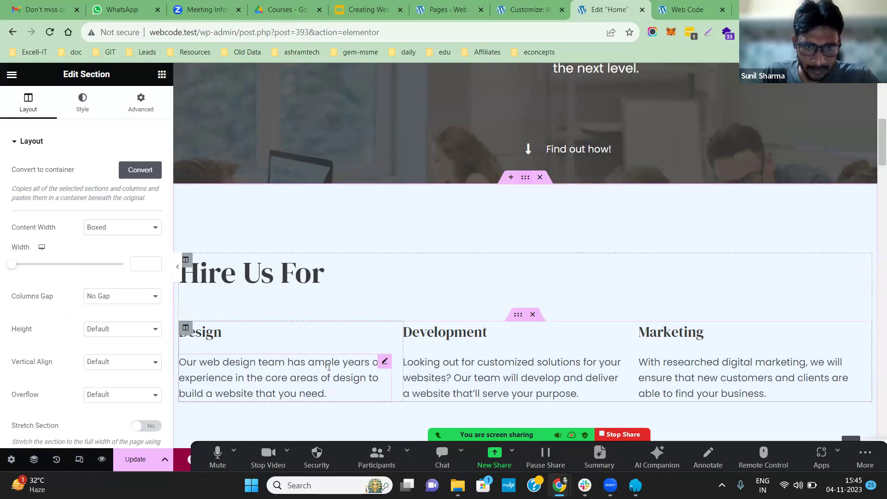
{"action": "left_click", "coordinate": [128, 296]}
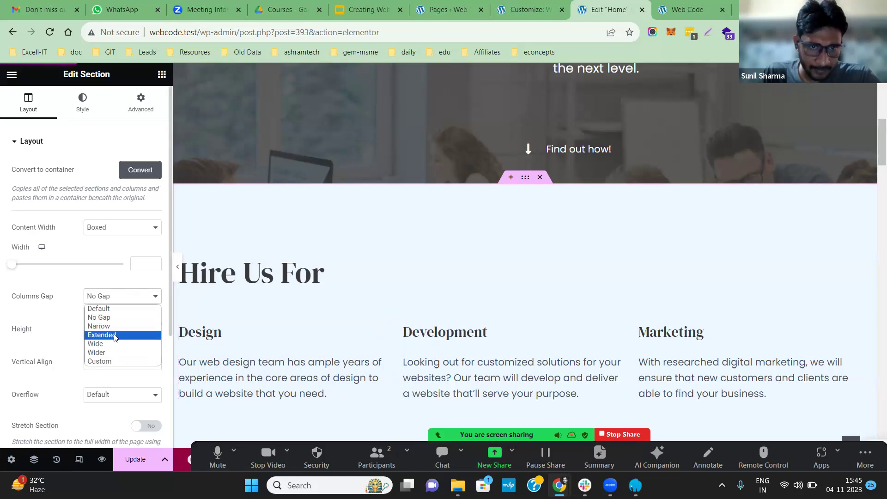
{"action": "left_click", "coordinate": [115, 336]}
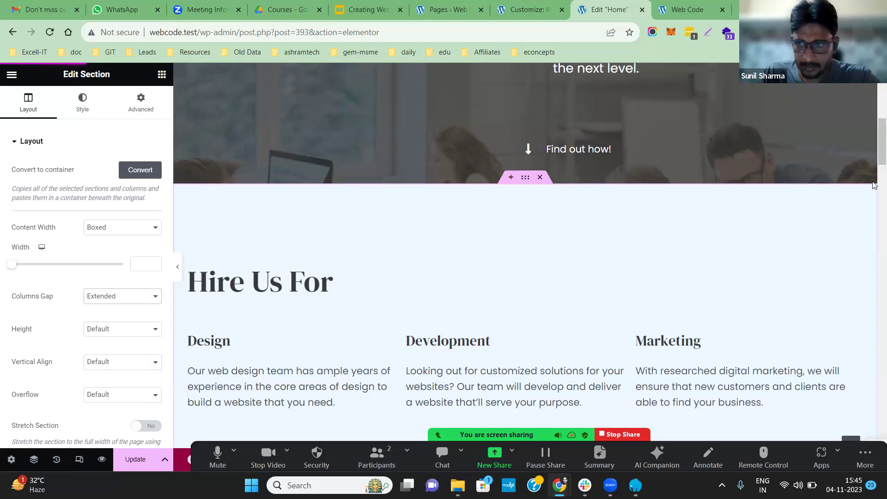
{"action": "scroll", "coordinate": [873, 185], "scroll_direction": "down", "scroll_amount": 4}
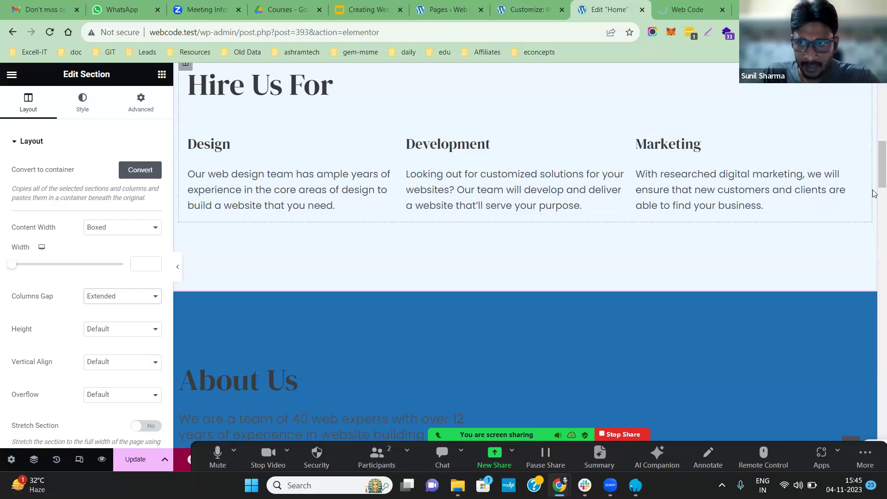
{"action": "scroll", "coordinate": [643, 301], "scroll_direction": "up", "scroll_amount": 5}
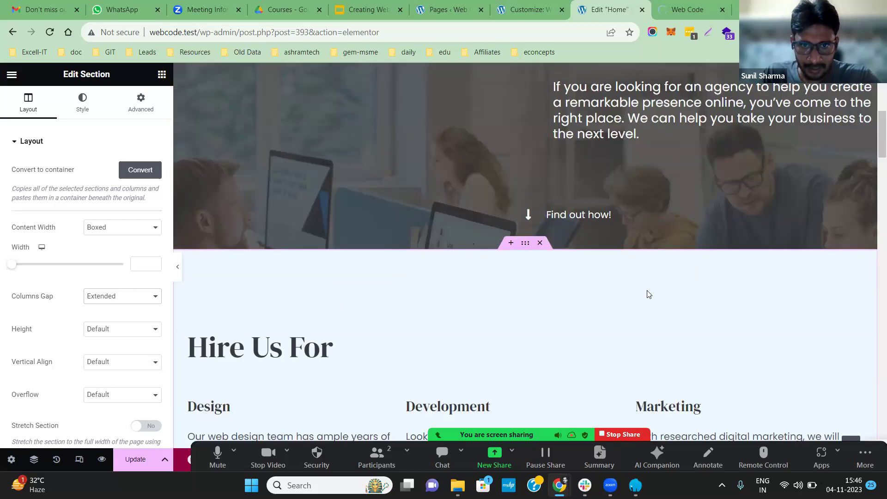
- Preview the page with the changed columns gap and check the Hire Us For section's column spacing
{"action": "left_click", "coordinate": [101, 459]}
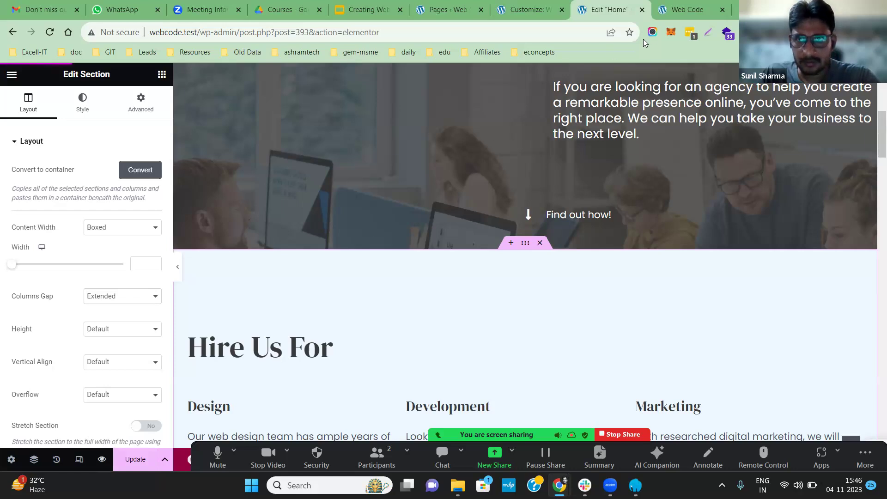
{"action": "scroll", "coordinate": [873, 112], "scroll_direction": "down", "scroll_amount": 8}
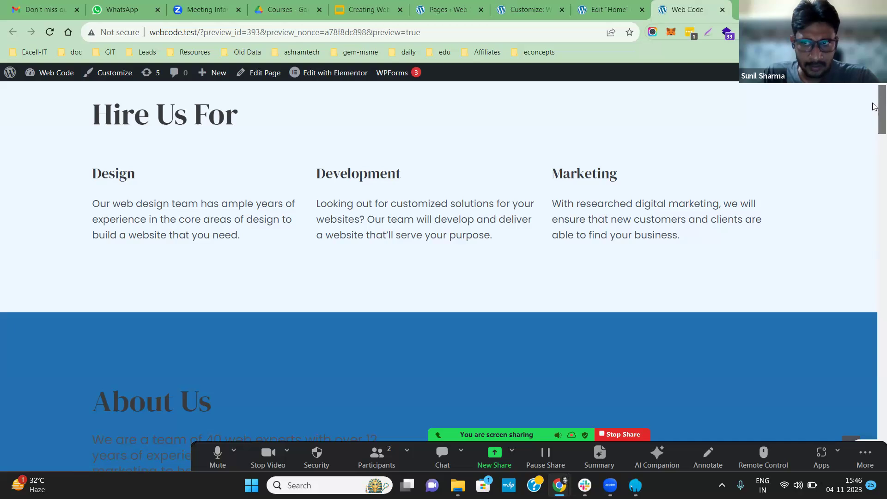
{"action": "key", "text": "F5"}
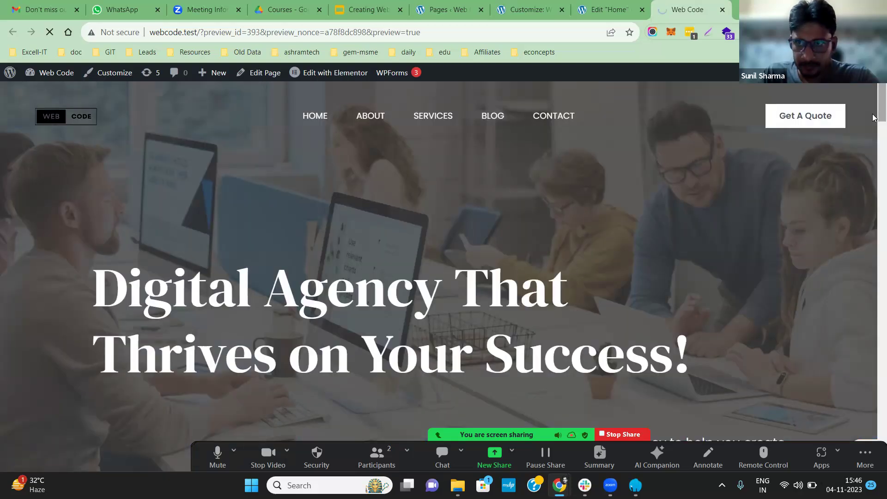
{"action": "scroll", "coordinate": [379, 275], "scroll_direction": "down", "scroll_amount": 9}
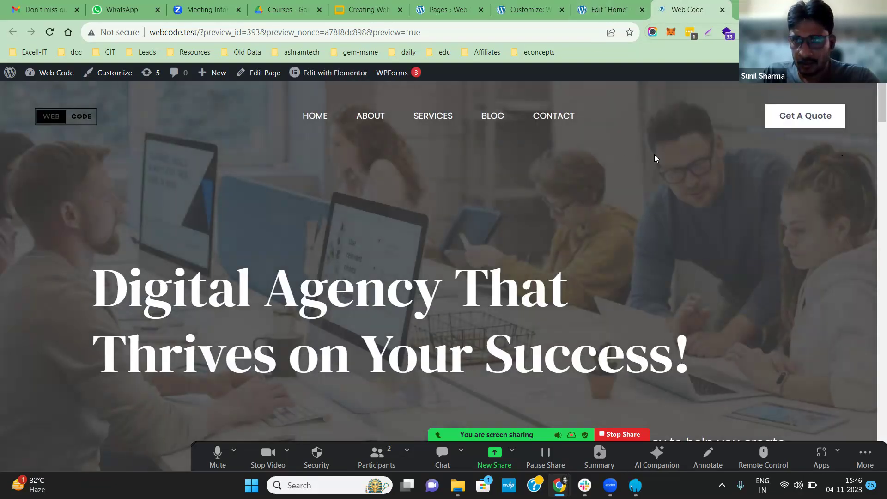
- Return to the Elementor editor and set the Hire Us For section's columns gap back to No Gap
{"action": "key", "text": "ctrl+shift+Tab"}
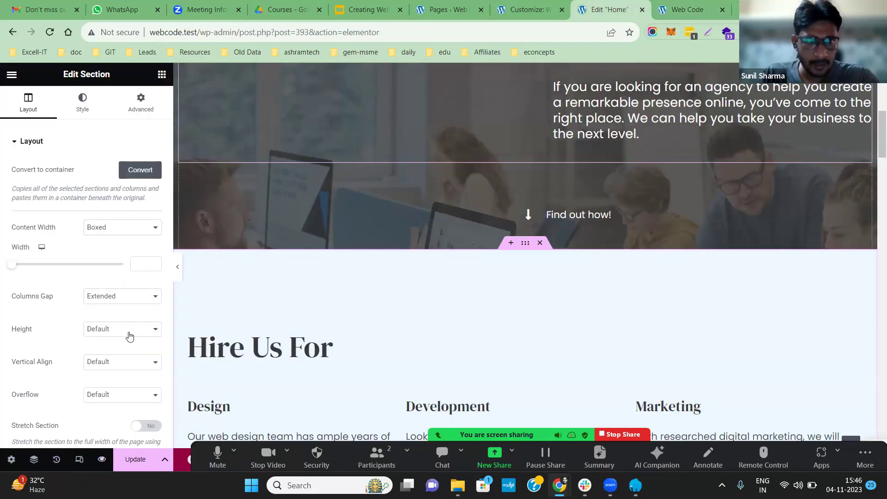
{"action": "left_click", "coordinate": [131, 302]}
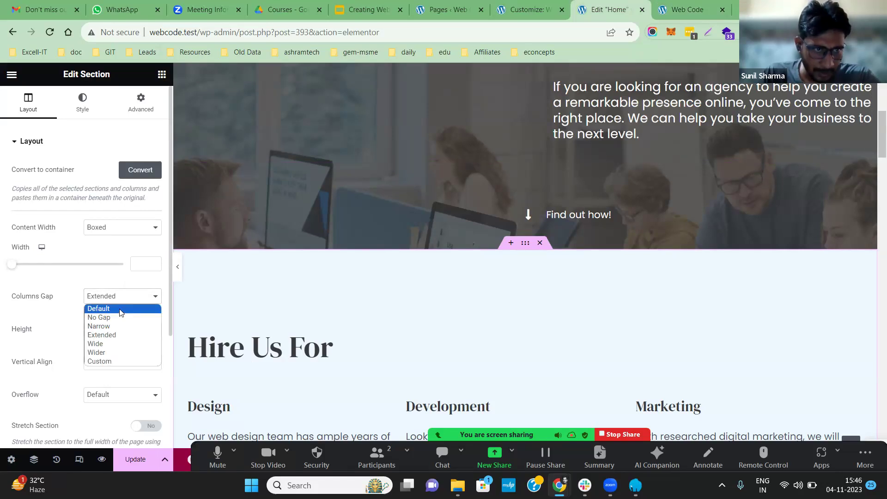
{"action": "left_click", "coordinate": [112, 309]}
{"action": "left_click", "coordinate": [113, 297]}
{"action": "left_click", "coordinate": [107, 318]}
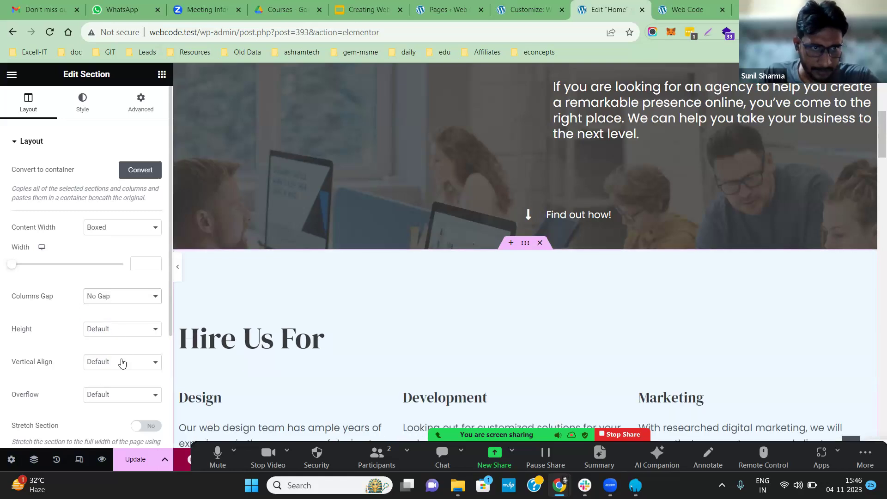
- Review the Hire Us For section's remaining layout options and examine the About Us section in the page preview
{"action": "left_click_drag", "start_coordinate": [169, 244], "coordinate": [167, 368]}
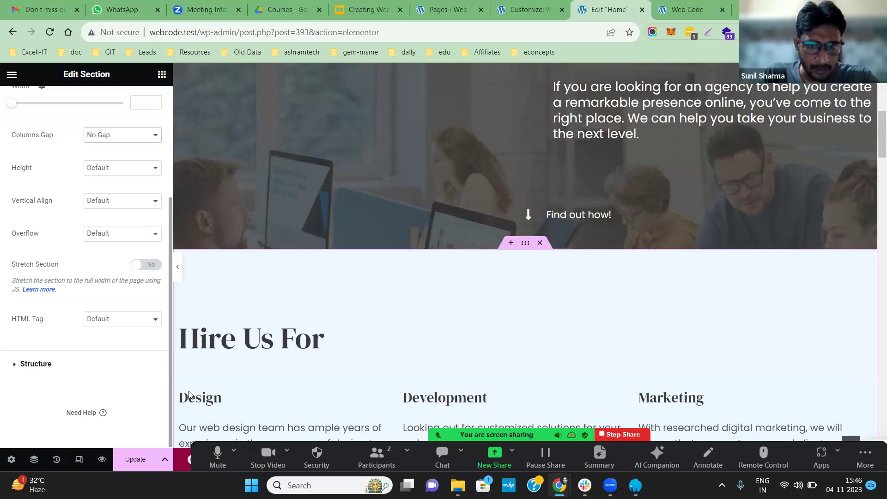
{"action": "scroll", "coordinate": [574, 343], "scroll_direction": "down", "scroll_amount": 1}
{"action": "scroll", "coordinate": [601, 339], "scroll_direction": "down", "scroll_amount": 3}
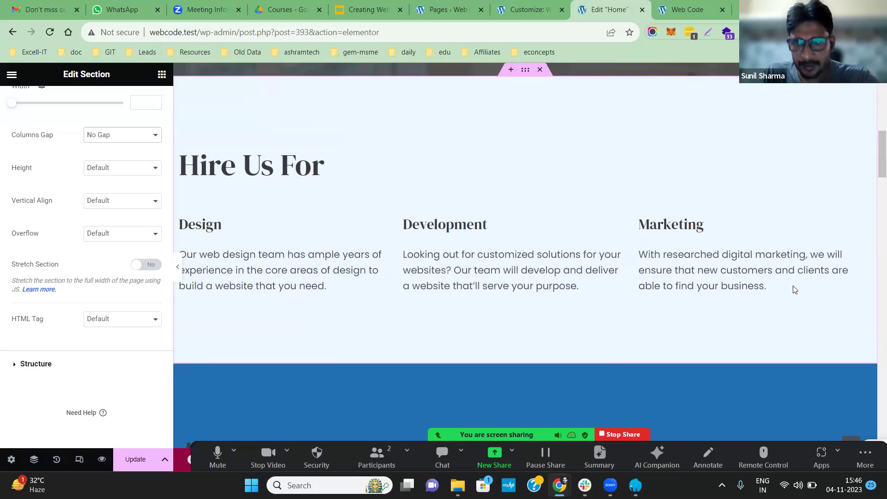
{"action": "left_click", "coordinate": [875, 201]}
{"action": "scroll", "coordinate": [530, 219], "scroll_direction": "up", "scroll_amount": 5}
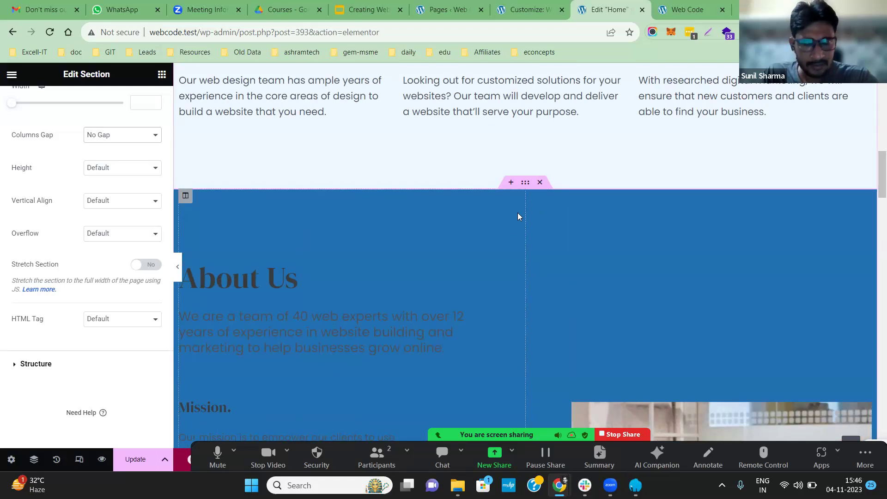
{"action": "key", "text": "ctrl+Tab"}
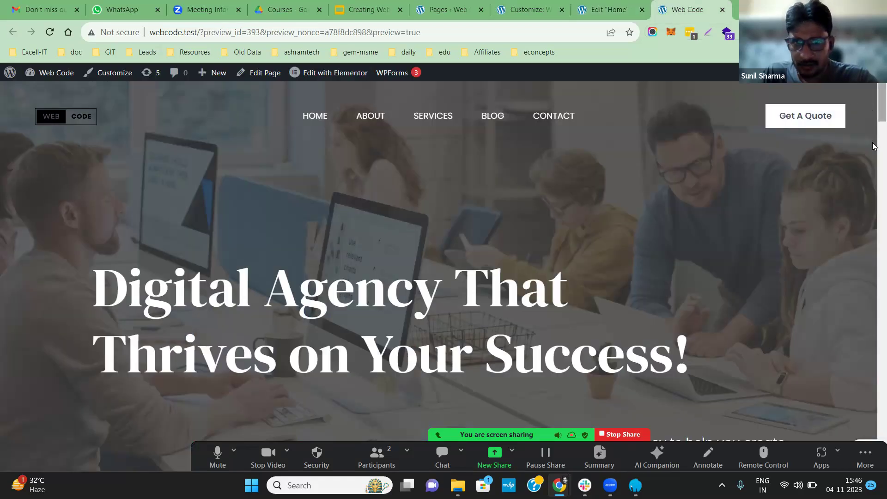
{"action": "scroll", "coordinate": [873, 146], "scroll_direction": "down", "scroll_amount": 20}
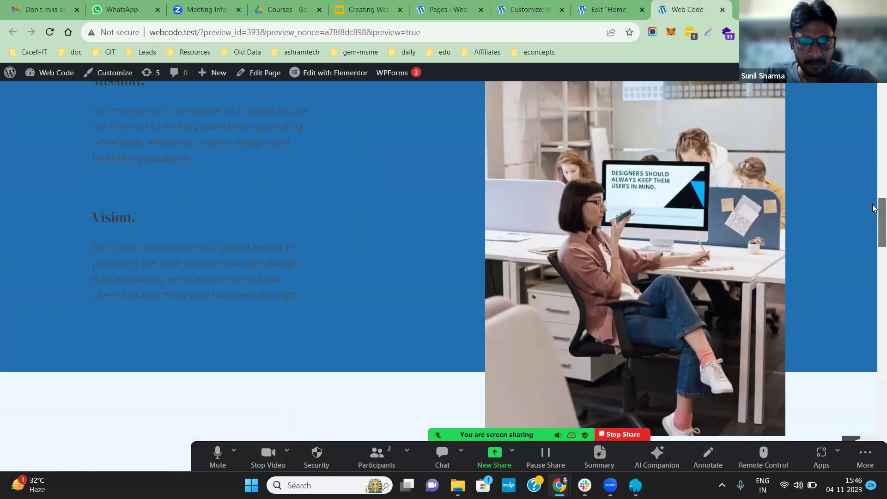
{"action": "scroll", "coordinate": [873, 208], "scroll_direction": "up", "scroll_amount": 5}
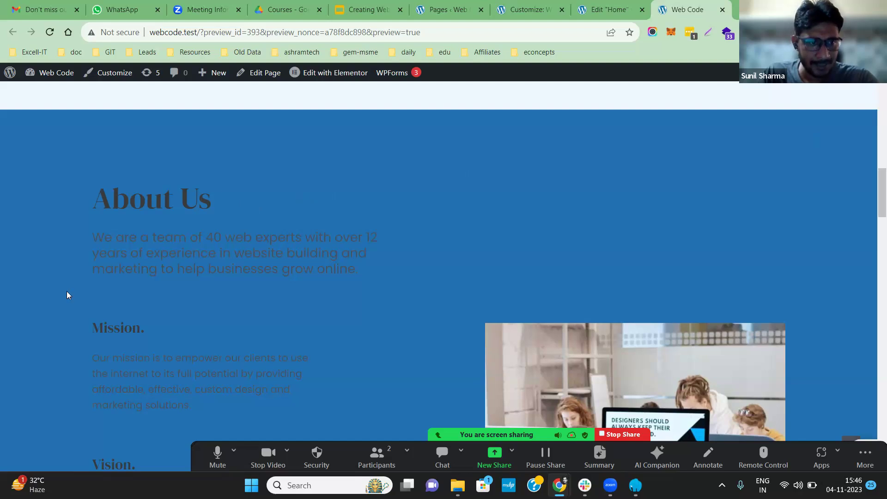
{"action": "left_click", "coordinate": [536, 8]}
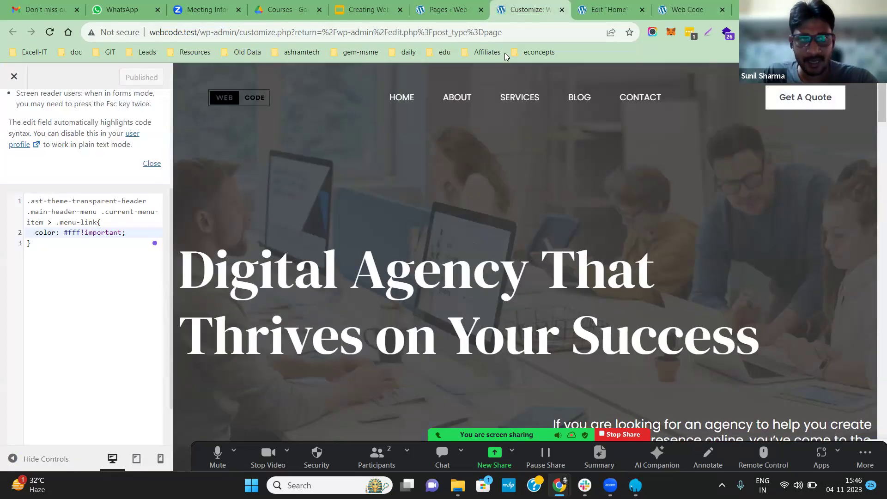
{"action": "left_click", "coordinate": [606, 10]}
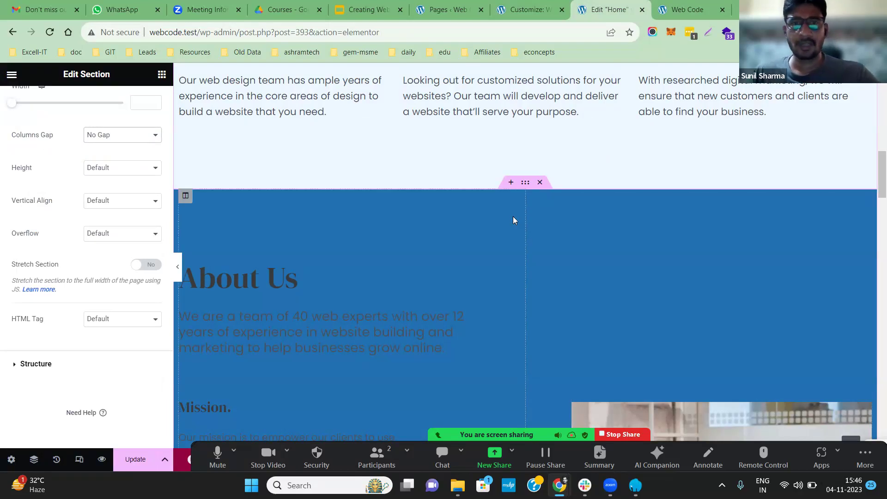
{"action": "left_click", "coordinate": [522, 10]}
{"action": "left_click", "coordinate": [446, 10]}
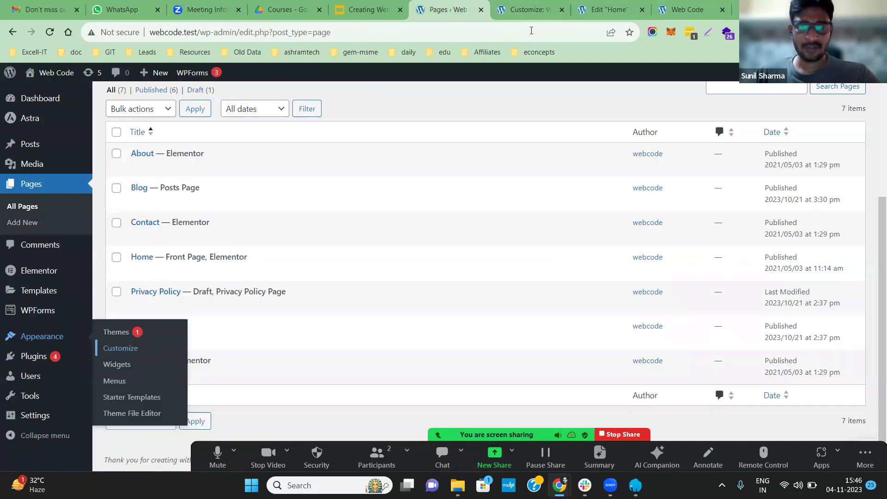
- In the Elementor editor, set the About Us section's background color to #c8c8c8
{"action": "left_click", "coordinate": [607, 10]}
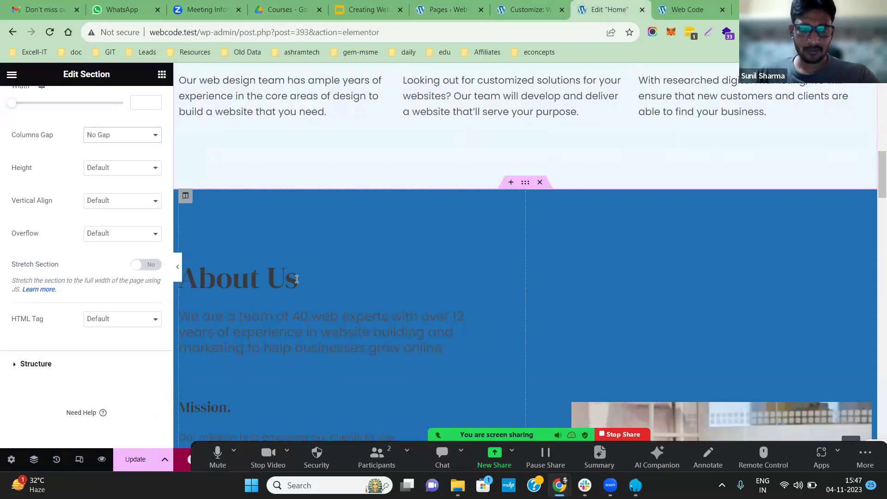
{"action": "left_click", "coordinate": [525, 183]}
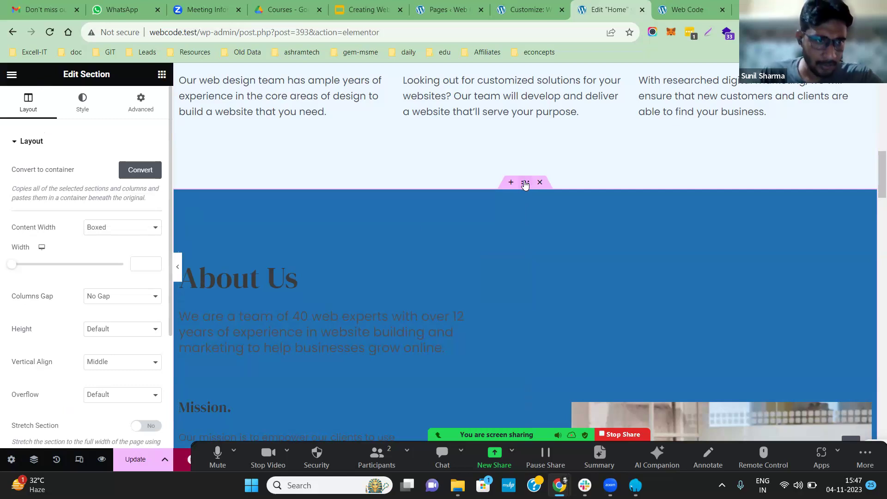
{"action": "left_click", "coordinate": [81, 111]}
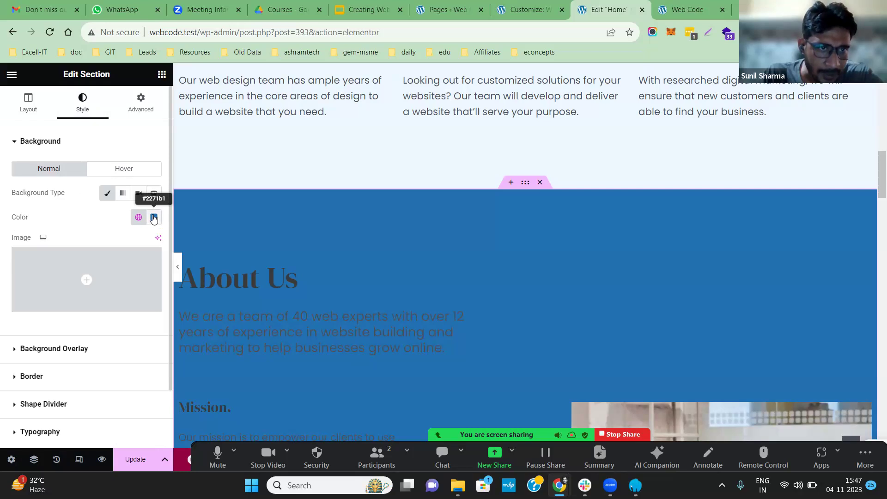
{"action": "left_click", "coordinate": [153, 218]}
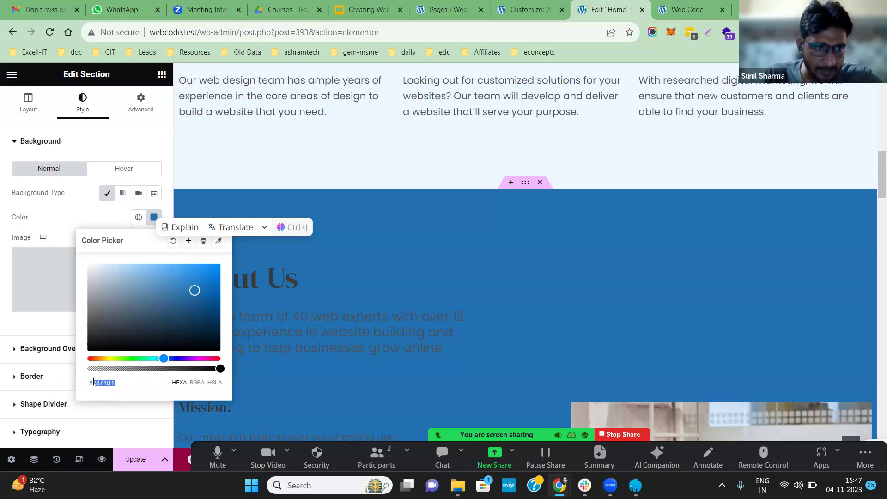
{"action": "key", "text": "BackSpace"}
{"action": "type", "text": "d8c8"}
{"action": "type", "text": "c8c8c8"}
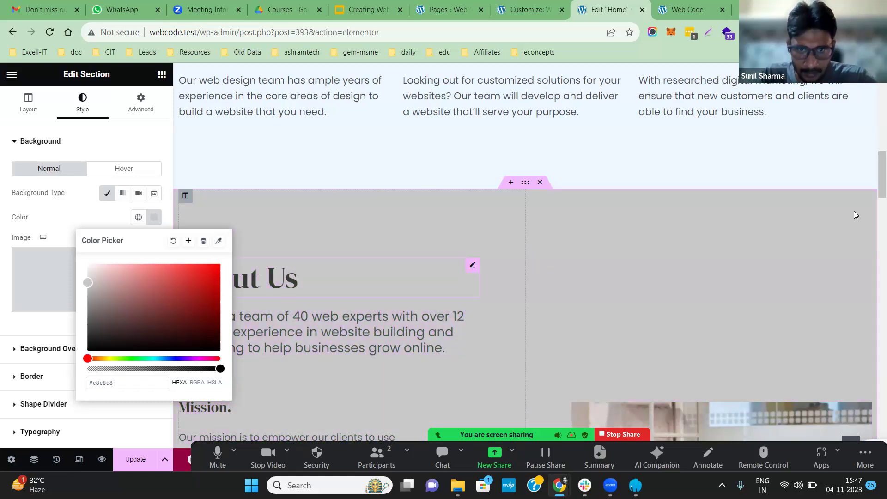
{"action": "scroll", "coordinate": [873, 194], "scroll_direction": "down", "scroll_amount": 3}
{"action": "scroll", "coordinate": [873, 198], "scroll_direction": "down", "scroll_amount": 5}
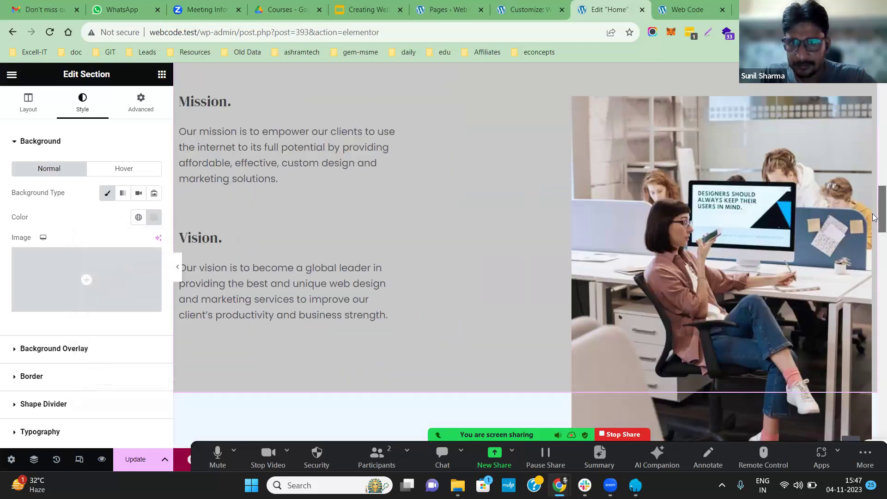
- Check the About Us section's background in the page preview and update the published page from the editor
{"action": "left_click", "coordinate": [101, 460]}
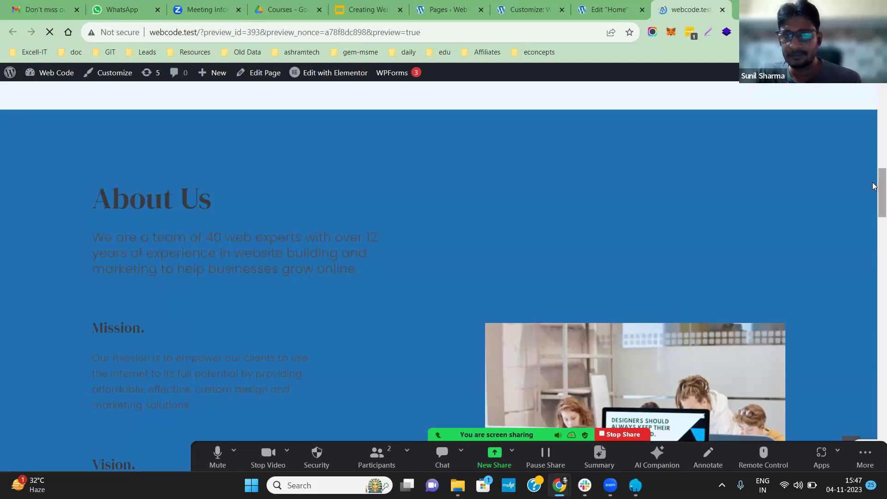
{"action": "mouse_move", "coordinate": [873, 186]}
{"action": "left_mouse_down"}
{"action": "mouse_move", "coordinate": [873, 123]}
{"action": "mouse_move", "coordinate": [874, 240]}
{"action": "mouse_move", "coordinate": [874, 181]}
{"action": "mouse_move", "coordinate": [874, 201]}
{"action": "left_mouse_up"}
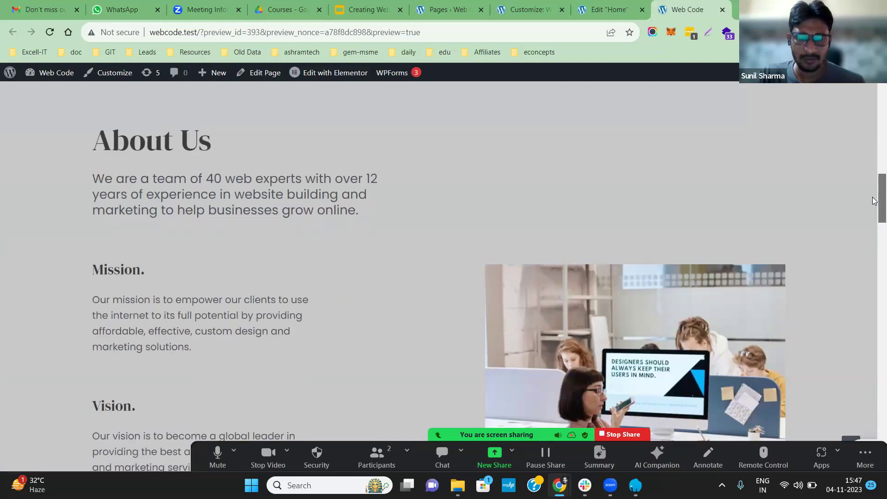
{"action": "left_click", "coordinate": [606, 12]}
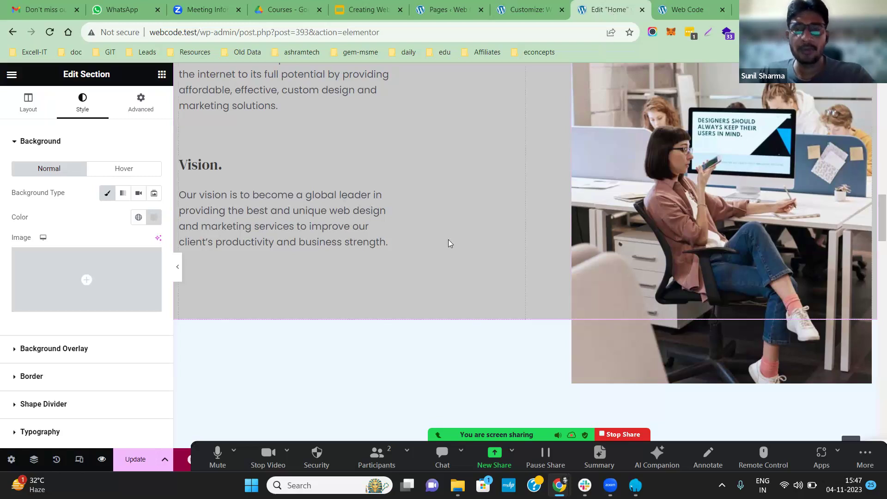
{"action": "left_click", "coordinate": [142, 464]}
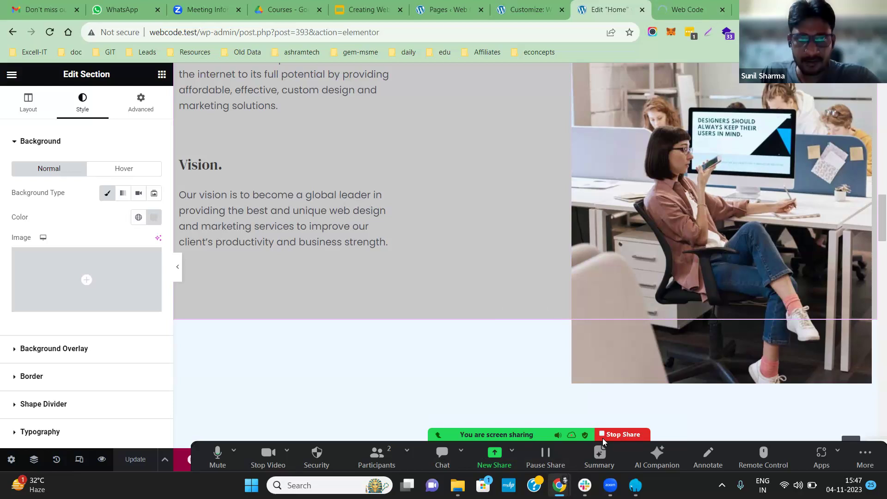
- Switch to the other browser window, reload the live webcode.test home page and review its sections down to the Have a Project on mind? block
{"action": "key", "text": "alt+Tab"}
{"action": "left_click", "coordinate": [49, 32]}
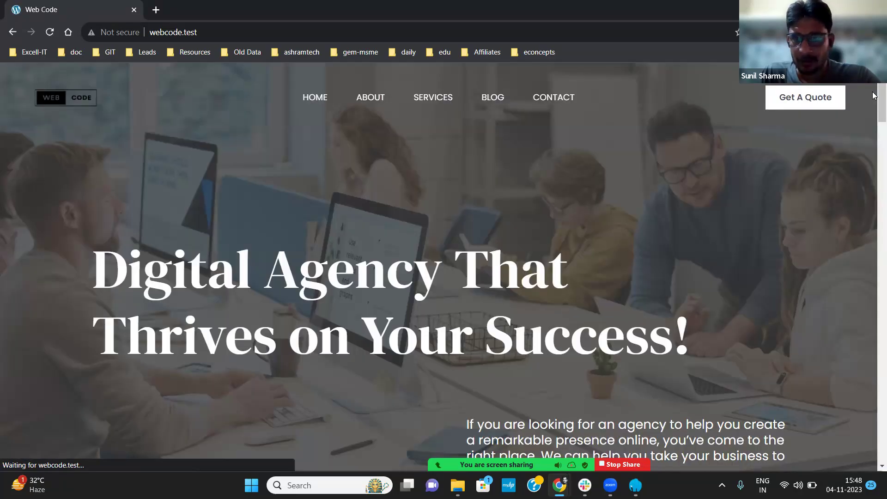
{"action": "scroll", "coordinate": [875, 139], "scroll_direction": "down", "scroll_amount": 10}
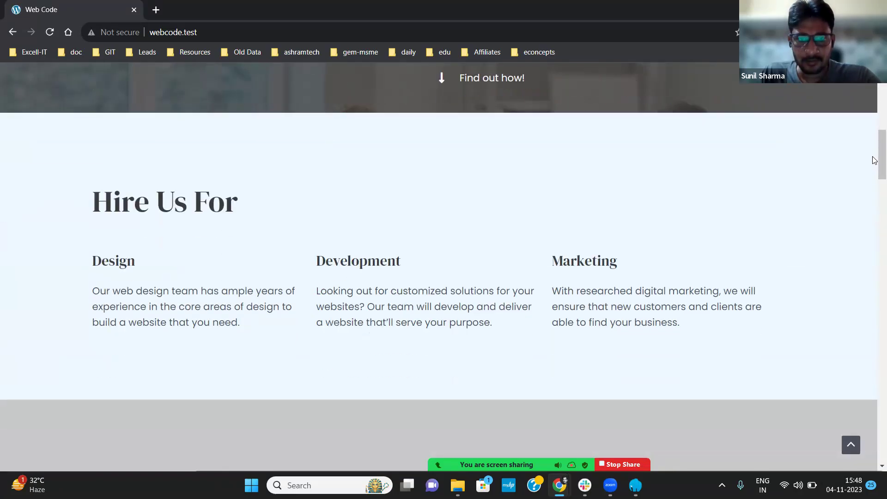
{"action": "left_click_drag", "start_coordinate": [875, 161], "coordinate": [873, 317]}
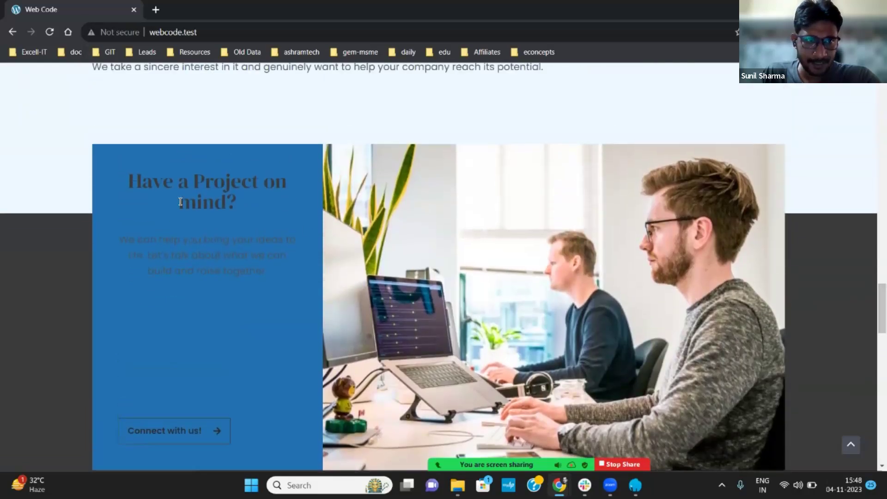
- Leave the live page window, return to the Elementor editor and select the Have a Project on mind? image box
{"action": "left_click_drag", "start_coordinate": [133, 179], "coordinate": [147, 186]}
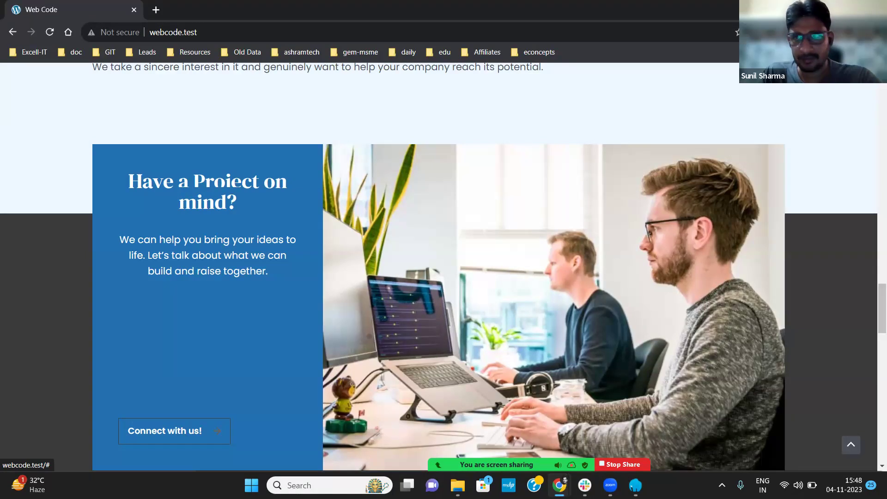
{"action": "key", "text": "ctrl+w"}
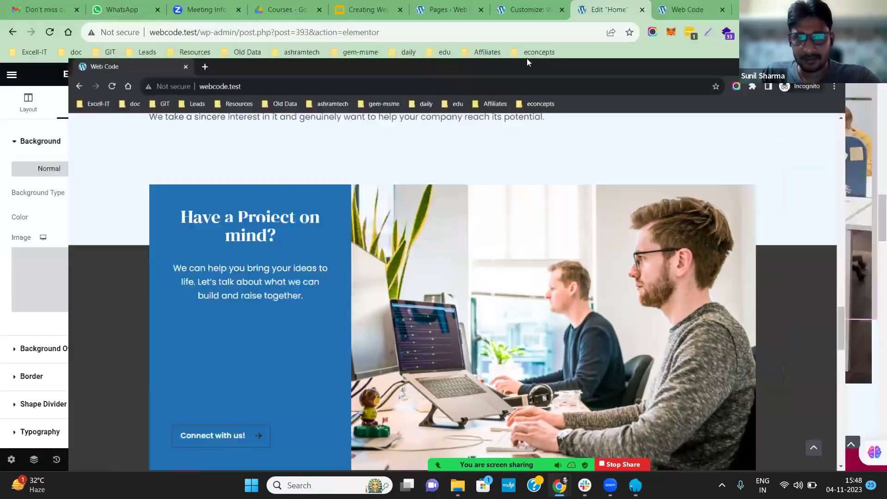
{"action": "scroll", "coordinate": [482, 200], "scroll_direction": "down", "scroll_amount": 10}
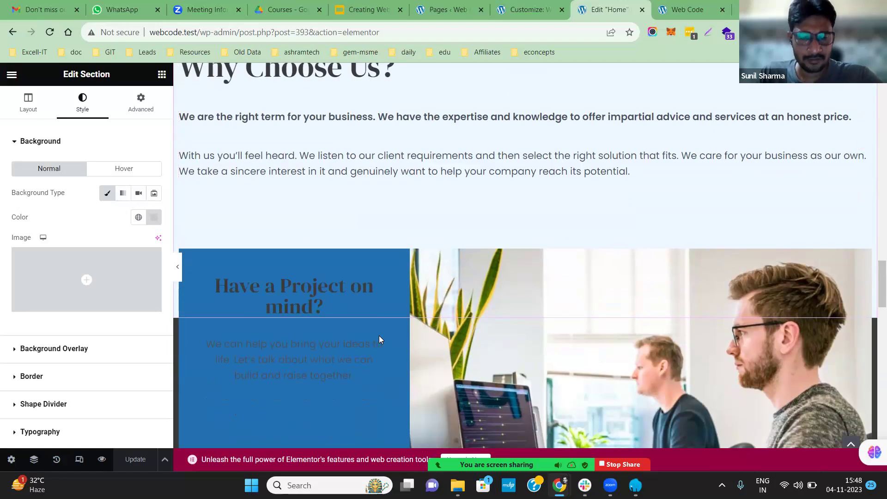
{"action": "scroll", "coordinate": [380, 329], "scroll_direction": "down", "scroll_amount": 1}
{"action": "scroll", "coordinate": [356, 282], "scroll_direction": "up", "scroll_amount": 1}
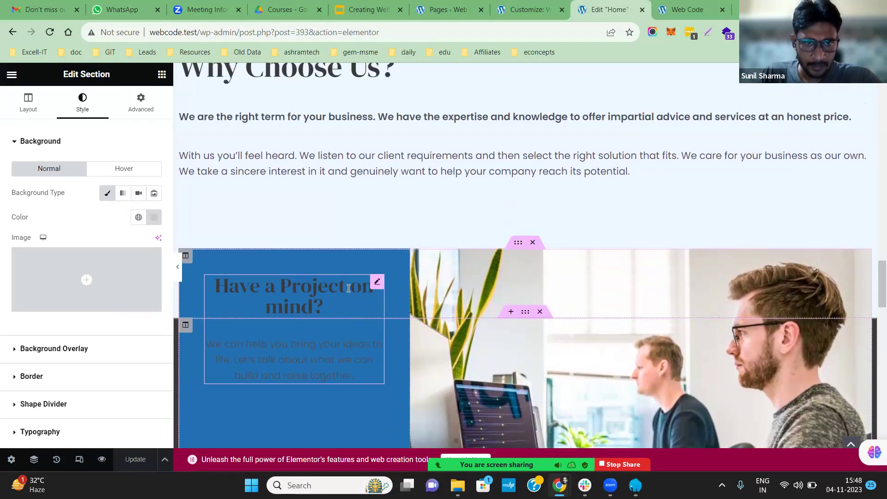
{"action": "left_click", "coordinate": [334, 302]}
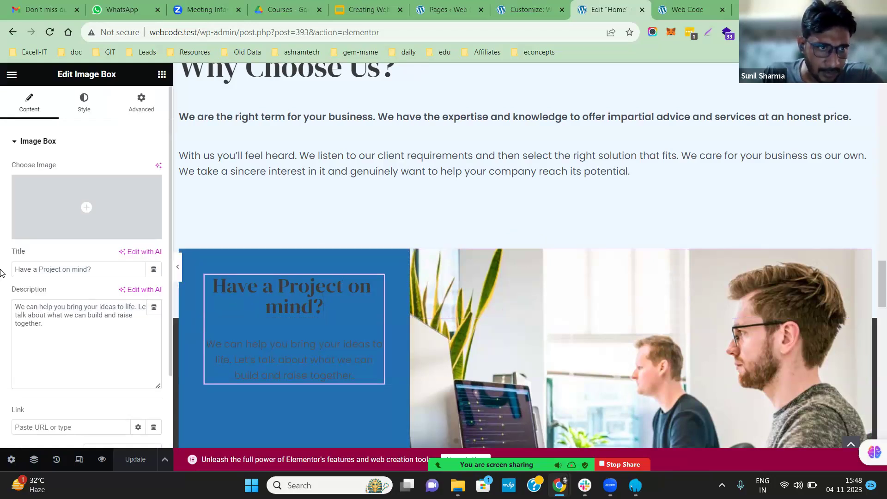
- Examine the title and description text in the image box's content settings
{"action": "left_click_drag", "start_coordinate": [92, 268], "coordinate": [17, 279]}
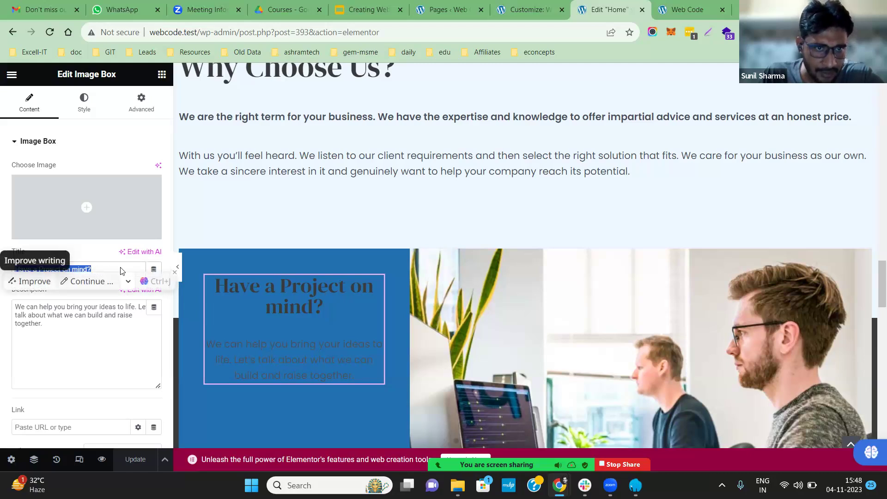
{"action": "left_click", "coordinate": [81, 321]}
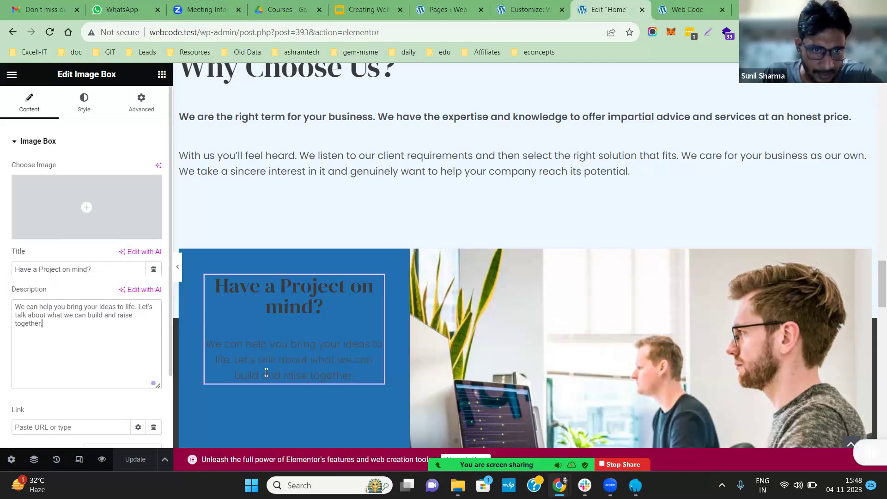
{"action": "key", "text": "ctrl+a"}
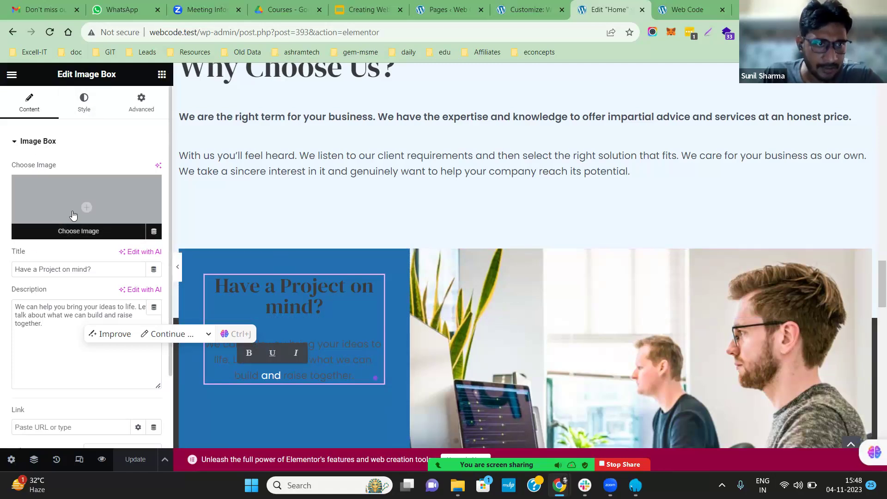
- Set the title color of the Have a Project on mind? image box to #ffffff
{"action": "left_click", "coordinate": [84, 102]}
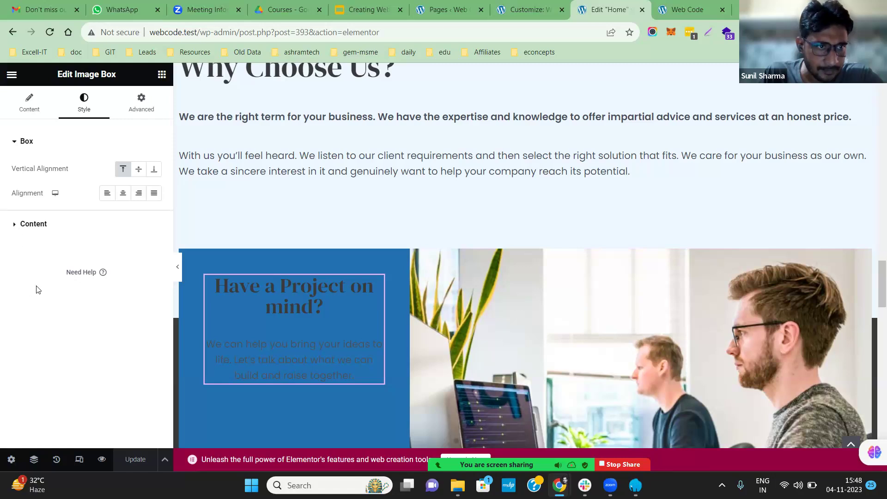
{"action": "left_click", "coordinate": [143, 223]}
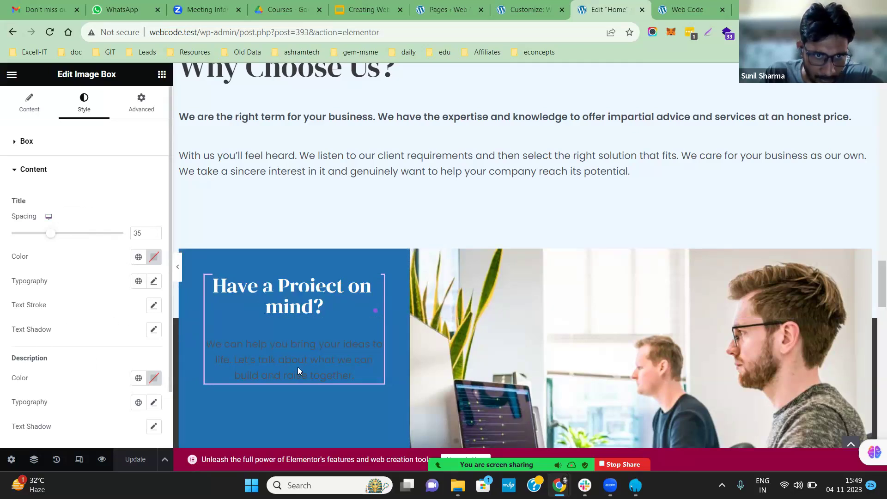
{"action": "left_click", "coordinate": [154, 262]}
{"action": "triple_click", "coordinate": [115, 421]}
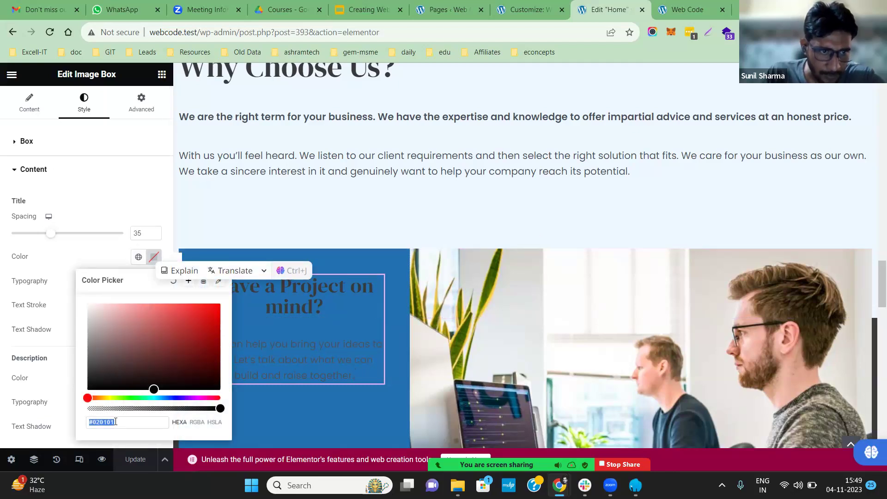
{"action": "left_click", "coordinate": [115, 421]}
{"action": "key", "text": "BackSpace"}
{"action": "key", "text": "BackSpace"}
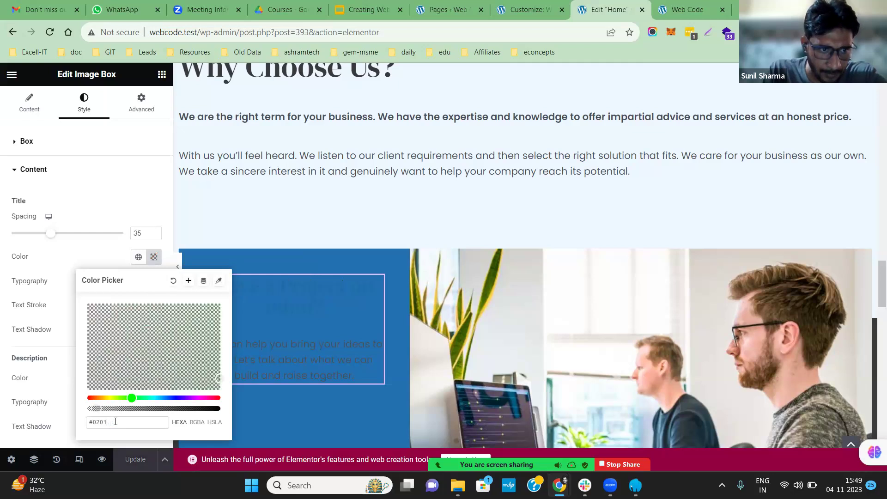
{"action": "key", "text": "BackSpace"}
{"action": "key", "text": "BackSpace"}
{"action": "key", "text": "BackSpace"}
{"action": "key", "text": "BackSpace"}
{"action": "key", "text": "BackSpace"}
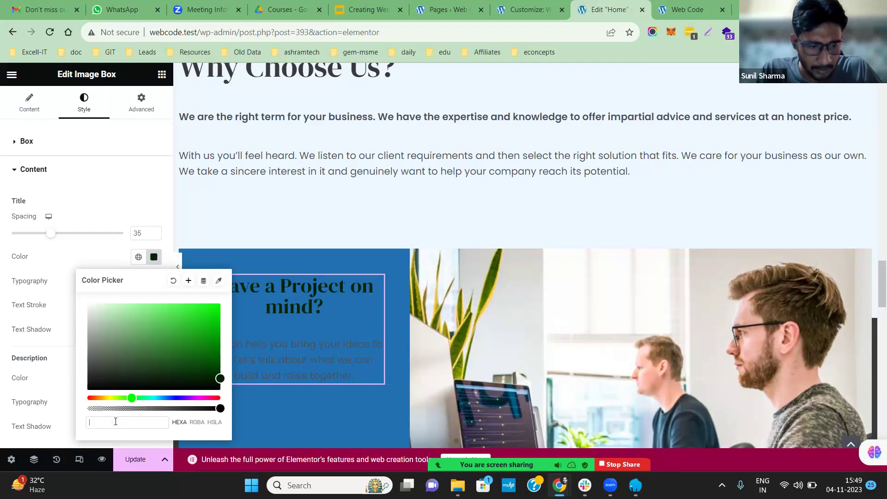
{"action": "type", "text": "#"}
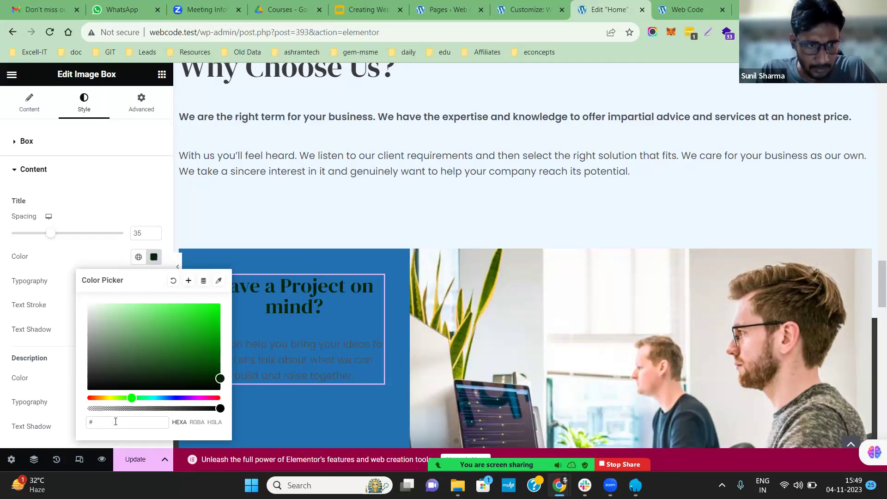
{"action": "type", "text": "ffffff"}
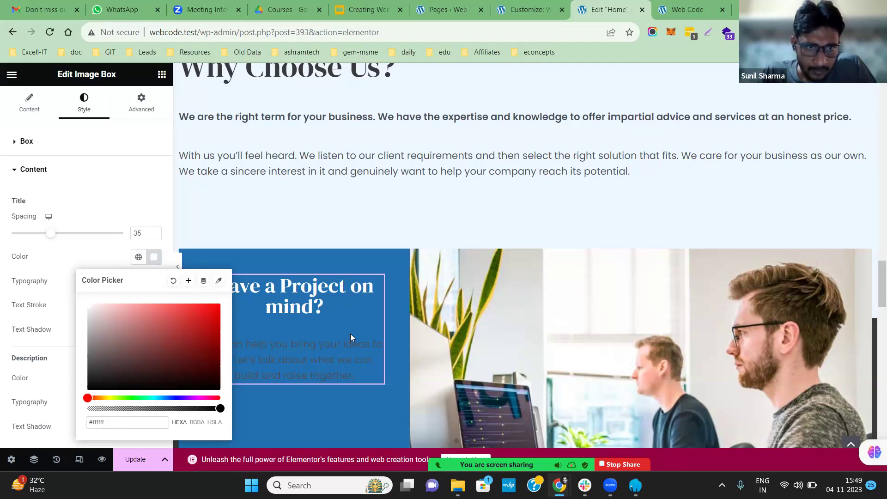
{"action": "left_click", "coordinate": [322, 365]}
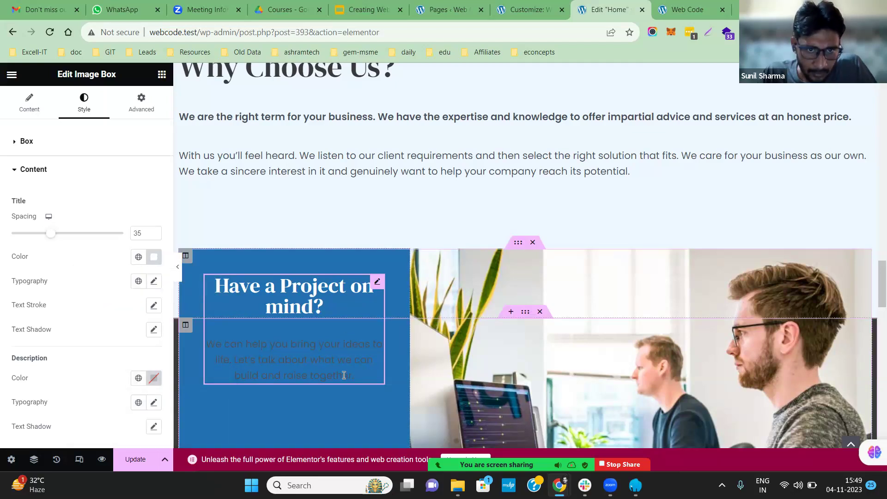
- Set the image box's description color to #ffffff
{"action": "left_click", "coordinate": [154, 378]}
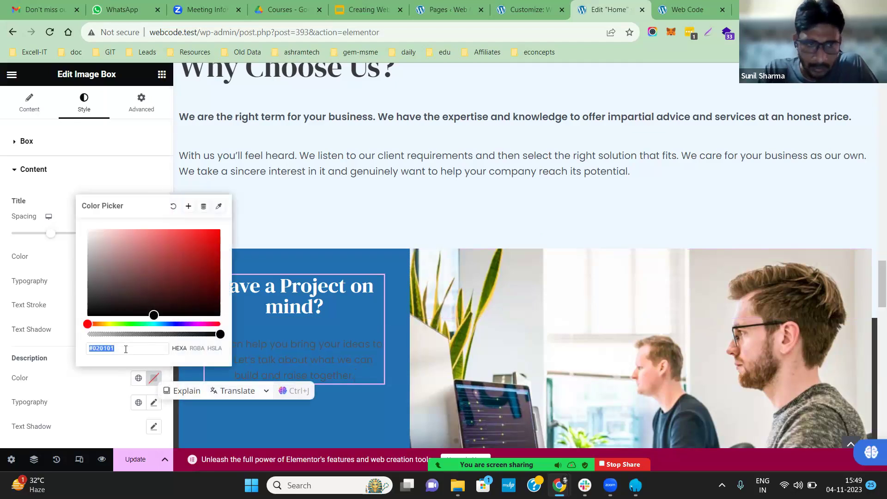
{"action": "left_click", "coordinate": [126, 350]}
{"action": "key", "text": "BackSpace"}
{"action": "key", "text": "BackSpace"}
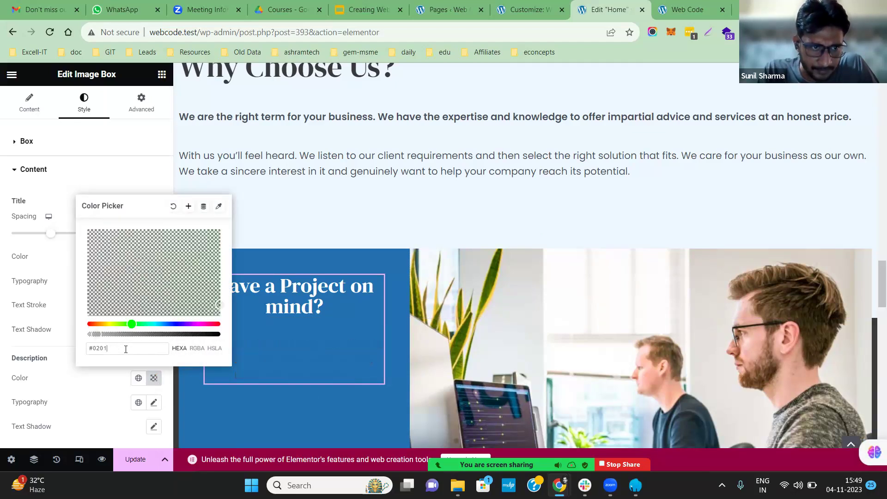
{"action": "key", "text": "BackSpace"}
{"action": "key", "text": "BackSpace"}
{"action": "key", "text": "BackSpace"}
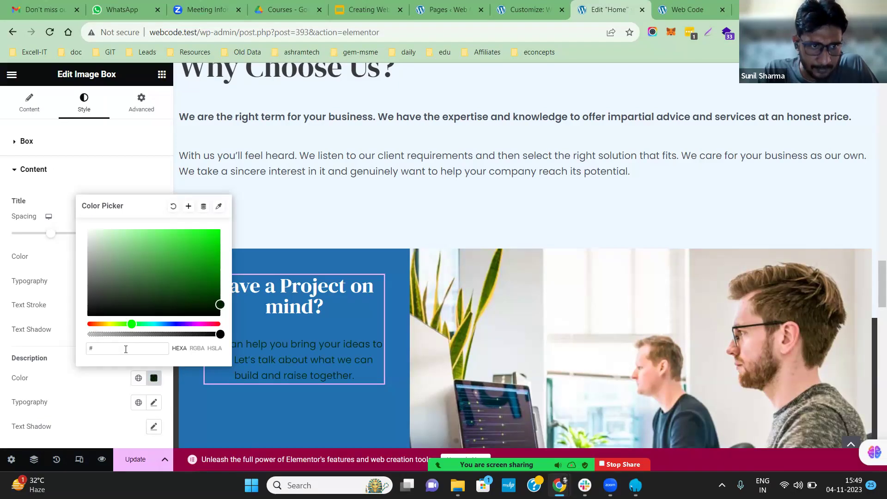
{"action": "type", "text": "ffffff"}
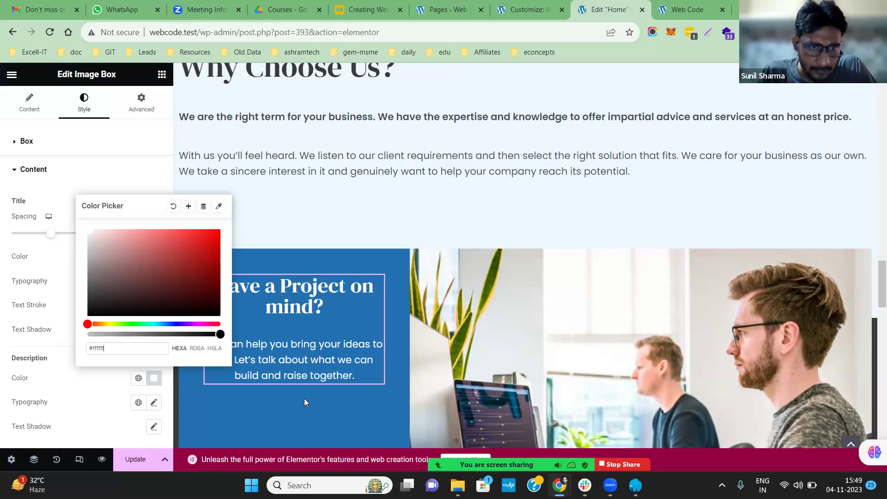
{"action": "left_click", "coordinate": [365, 391]}
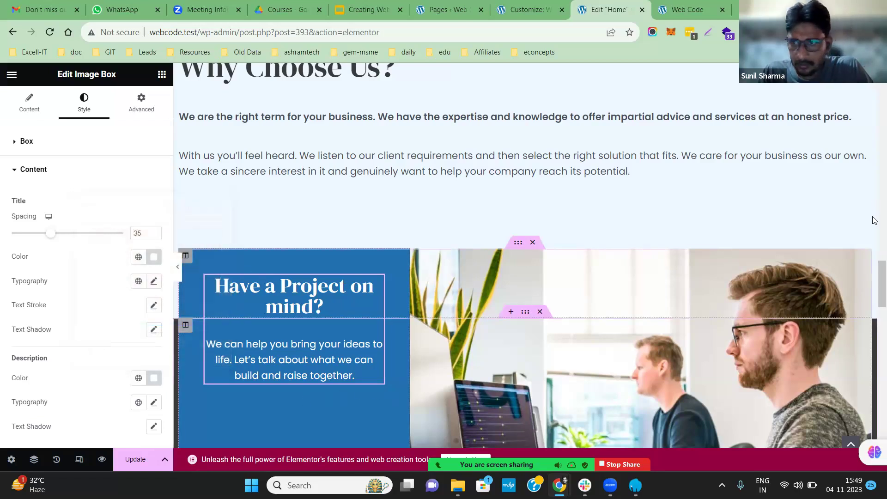
- Select the Connect with us! button and review its text, link and size options
{"action": "scroll", "coordinate": [874, 221], "scroll_direction": "up", "scroll_amount": 3}
{"action": "scroll", "coordinate": [875, 299], "scroll_direction": "down", "scroll_amount": 3}
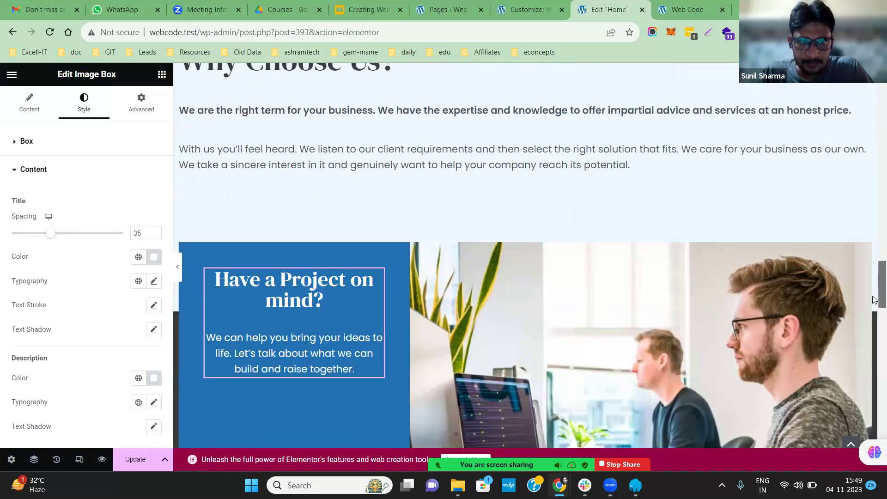
{"action": "scroll", "coordinate": [388, 300], "scroll_direction": "down", "scroll_amount": 5}
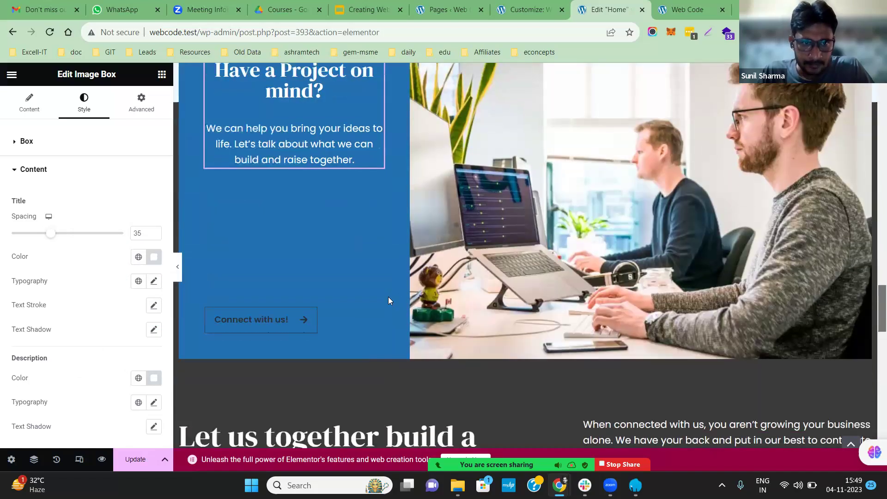
{"action": "left_click", "coordinate": [295, 323]}
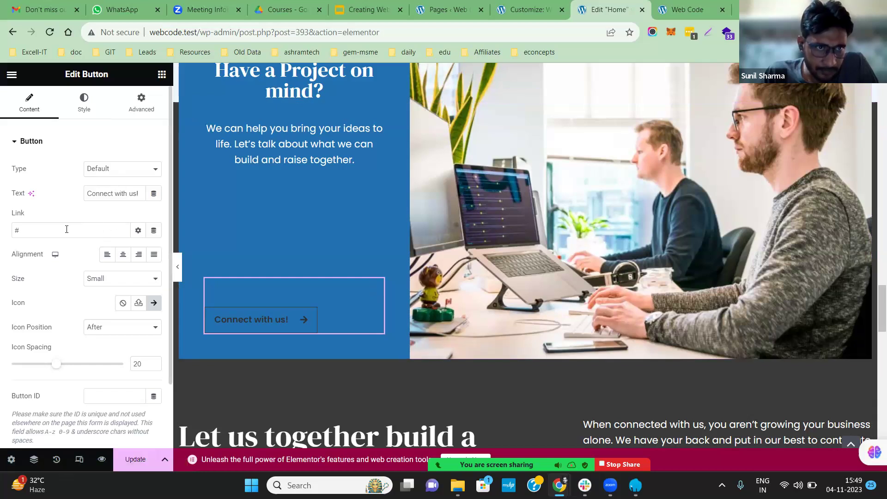
{"action": "triple_click", "coordinate": [123, 193]}
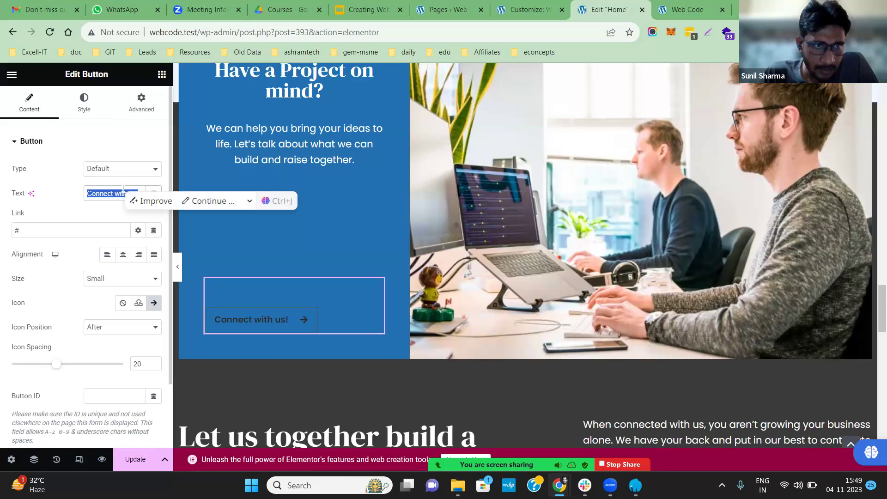
{"action": "left_click", "coordinate": [135, 193]}
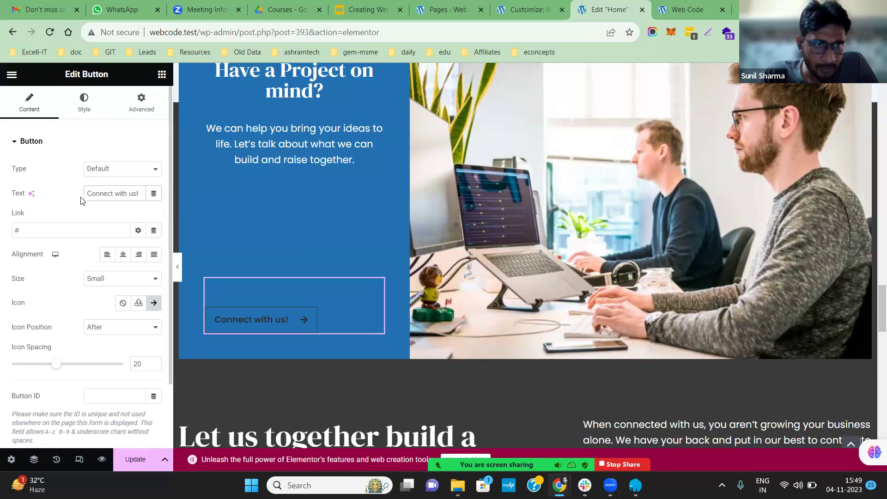
{"action": "left_click_drag", "start_coordinate": [86, 193], "coordinate": [132, 193]}
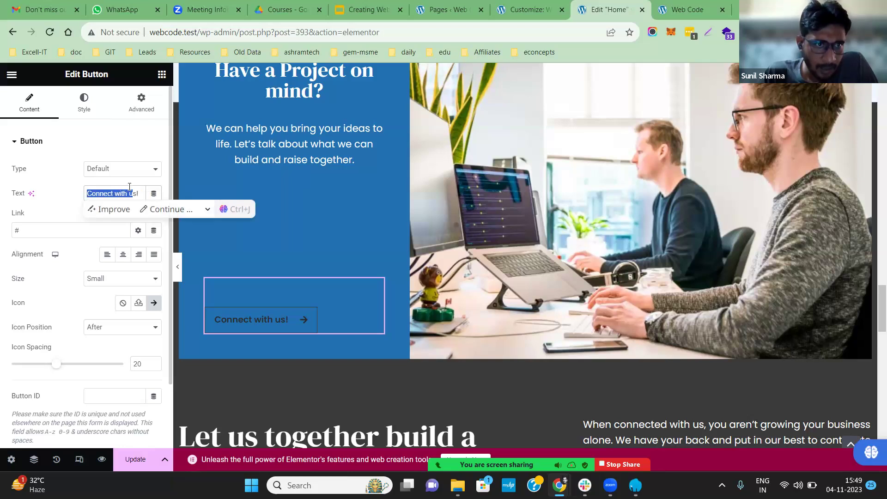
{"action": "key", "text": "Right"}
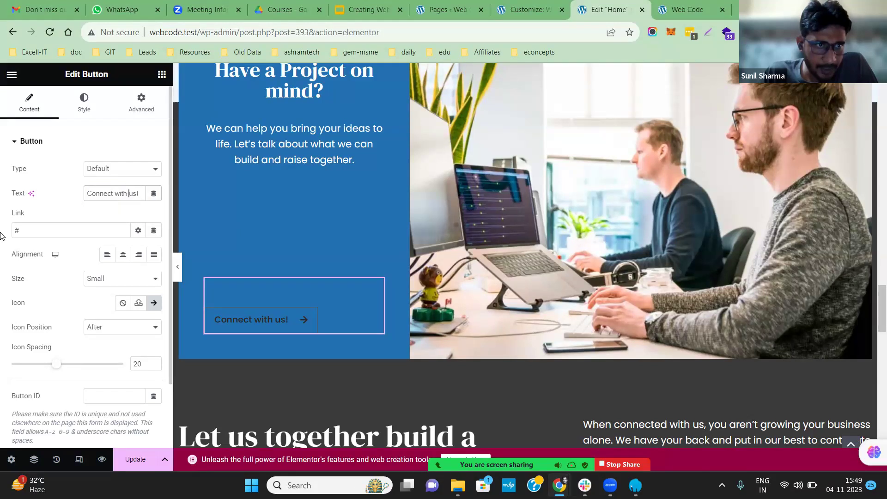
{"action": "key", "text": "Tab"}
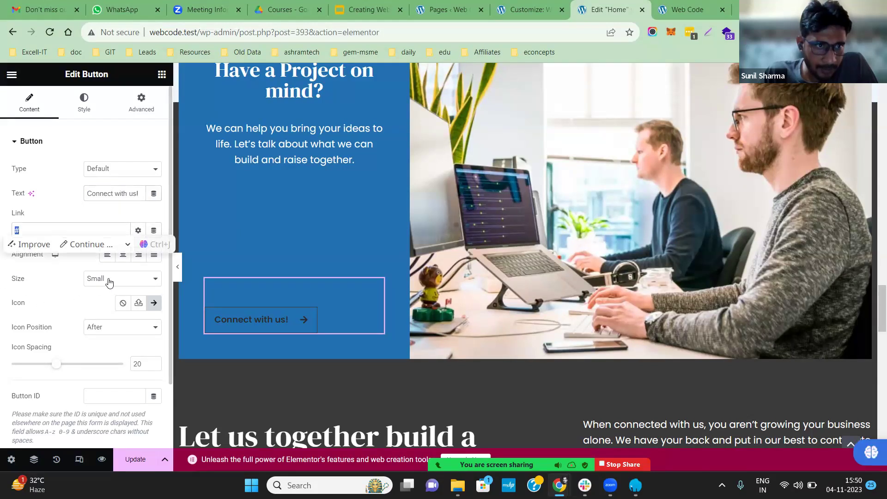
{"action": "left_click", "coordinate": [109, 279]}
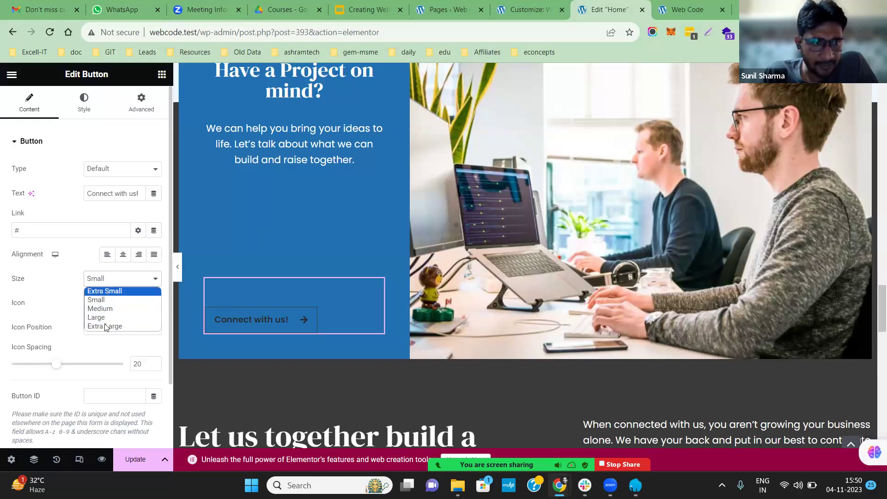
{"action": "left_click", "coordinate": [69, 307]}
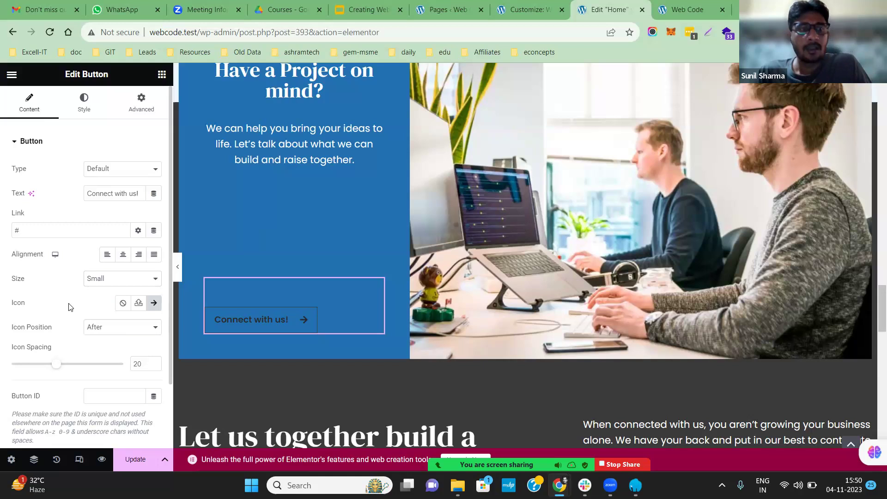
- Set the text color of the Connect with us! button to #ffffff in its normal state
{"action": "left_click", "coordinate": [85, 116]}
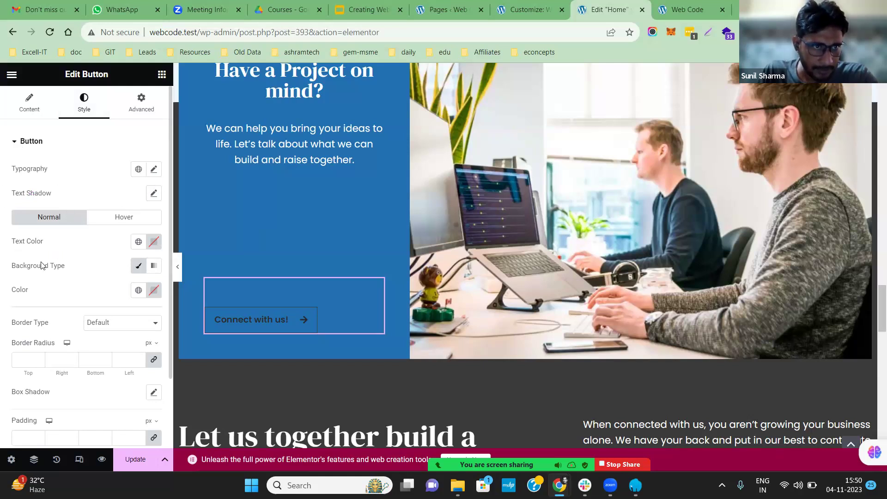
{"action": "left_click", "coordinate": [154, 242]}
{"action": "left_click_drag", "start_coordinate": [90, 407], "coordinate": [115, 408]}
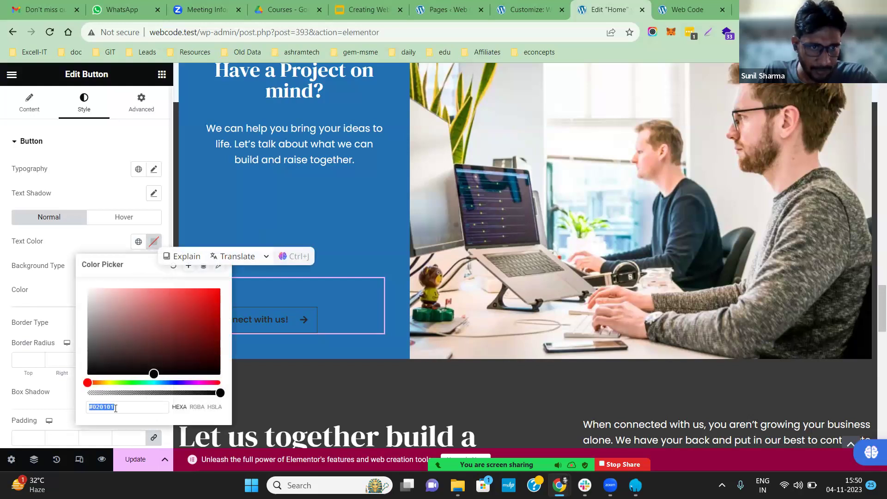
{"action": "left_click", "coordinate": [116, 407]}
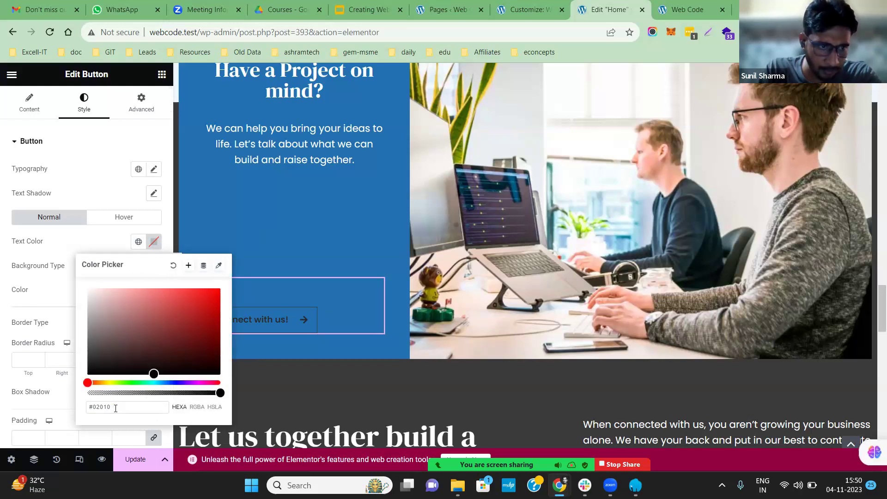
{"action": "key", "text": "BackSpace"}
{"action": "key", "text": "BackSpace"}
{"action": "key", "text": "BackSpace"}
{"action": "key", "text": "BackSpace"}
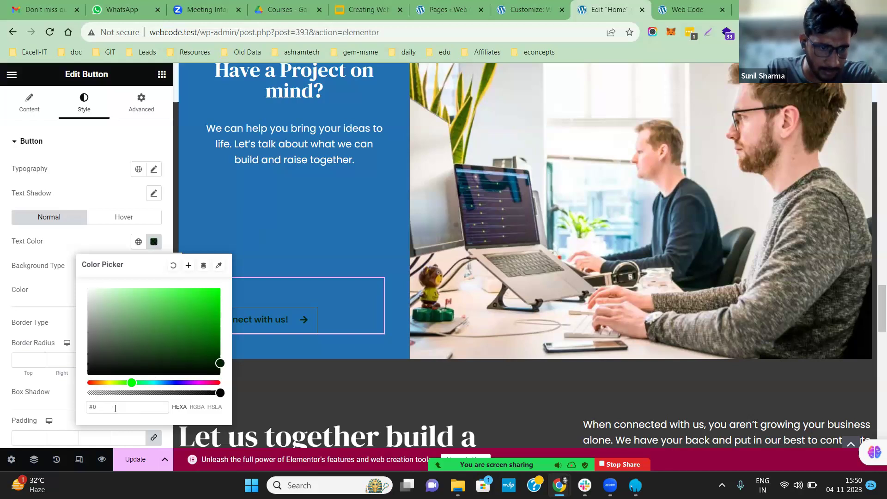
{"action": "type", "text": "fffff"}
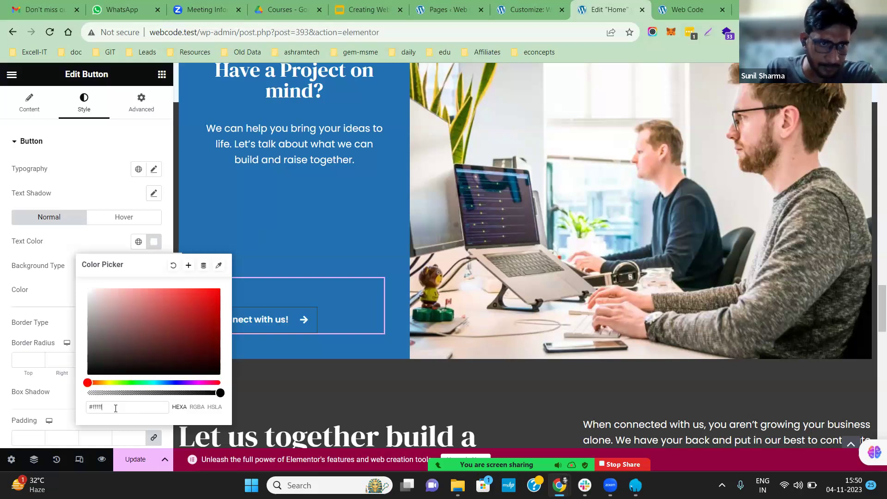
{"action": "type", "text": "f"}
{"action": "left_click", "coordinate": [108, 187]}
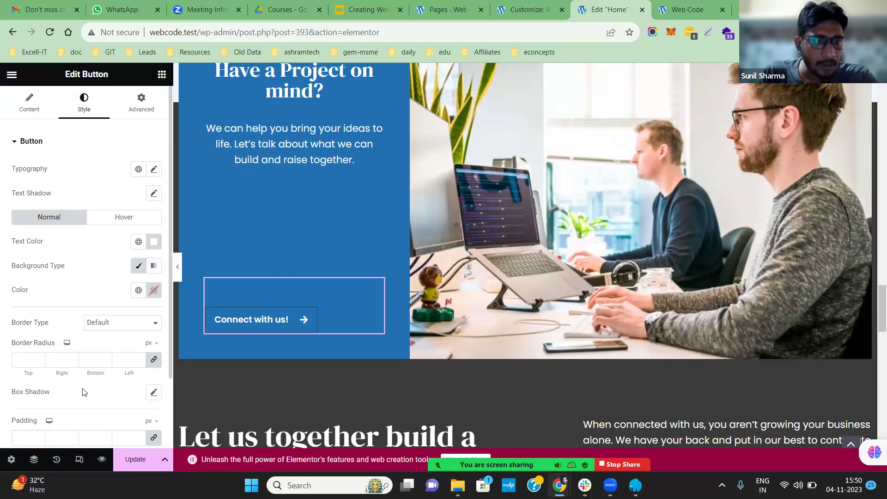
- Preview the page changes, check the Connect with us! button in the Have a Project on mind? section, and return to the editor
{"action": "scroll", "coordinate": [85, 391], "scroll_direction": "down", "scroll_amount": 2}
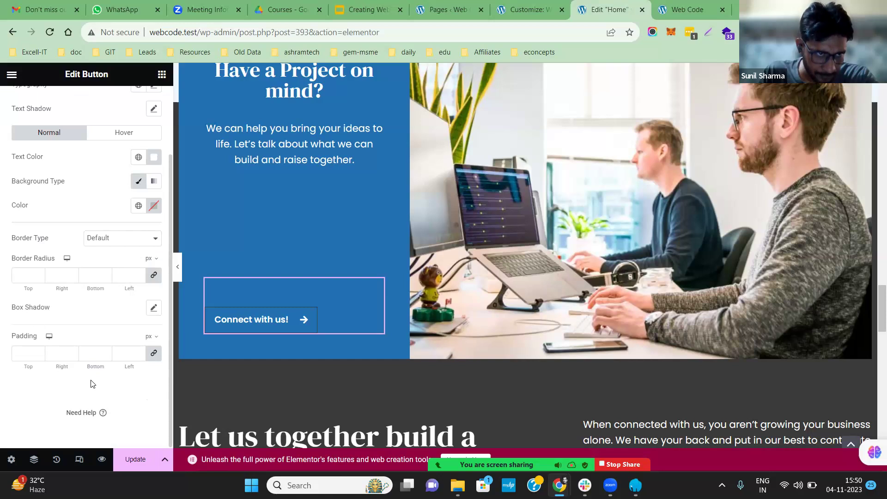
{"action": "scroll", "coordinate": [91, 384], "scroll_direction": "up", "scroll_amount": 2}
{"action": "scroll", "coordinate": [90, 383], "scroll_direction": "down", "scroll_amount": 2}
{"action": "scroll", "coordinate": [91, 380], "scroll_direction": "up", "scroll_amount": 1}
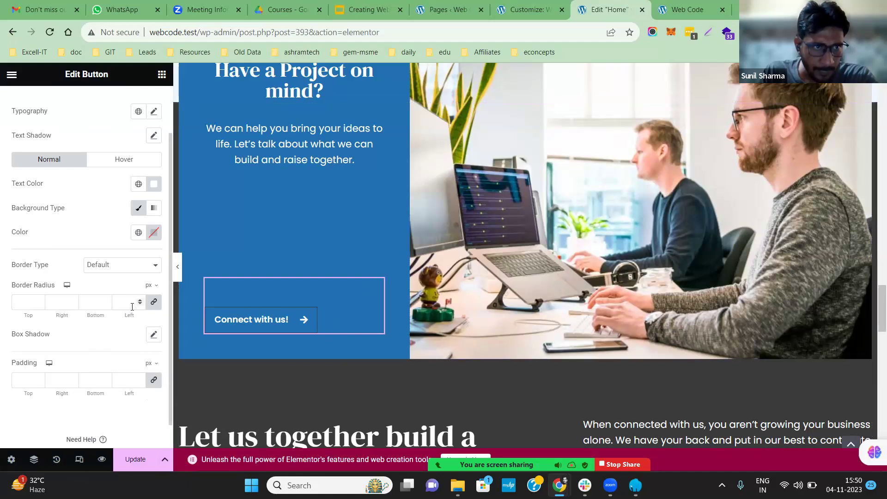
{"action": "scroll", "coordinate": [132, 306], "scroll_direction": "up", "scroll_amount": 2}
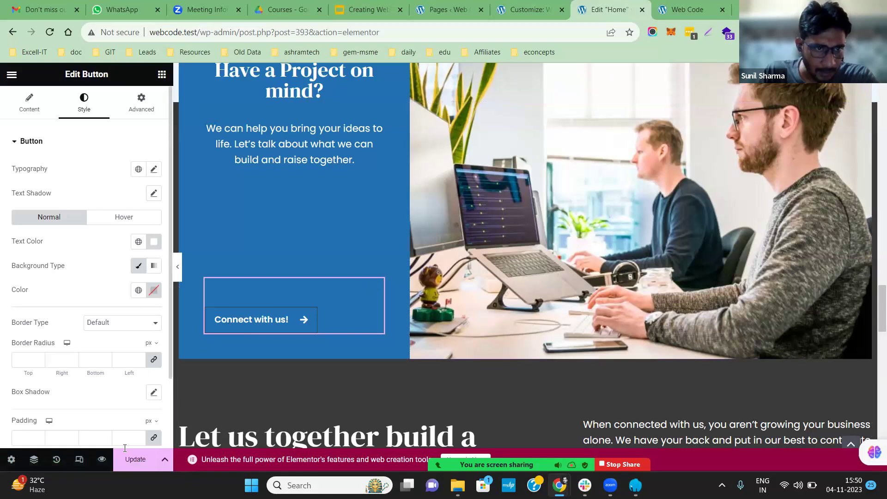
{"action": "left_click", "coordinate": [102, 460]}
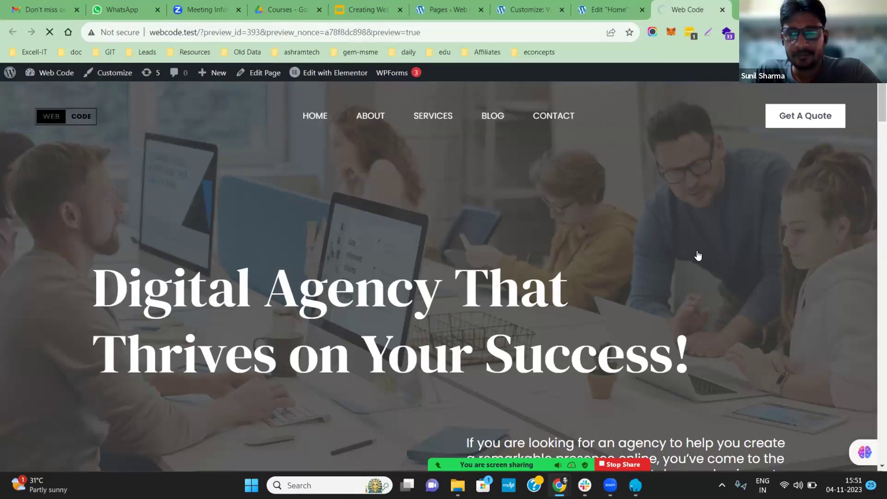
{"action": "left_click", "coordinate": [617, 10]}
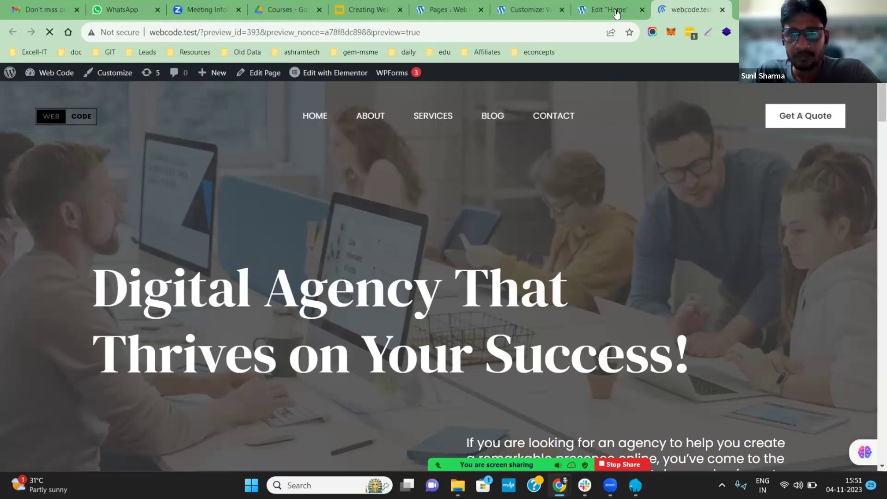
{"action": "left_click", "coordinate": [681, 10]}
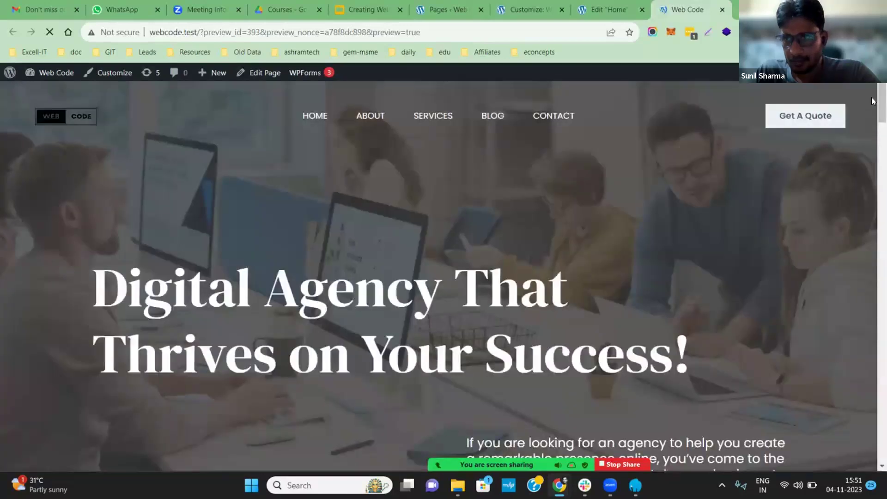
{"action": "scroll", "coordinate": [871, 162], "scroll_direction": "down", "scroll_amount": 20}
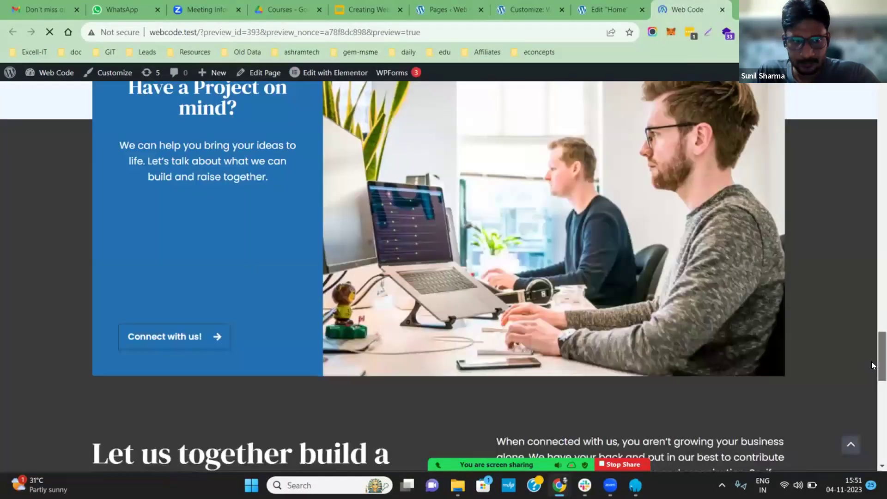
{"action": "scroll", "coordinate": [871, 322], "scroll_direction": "up", "scroll_amount": 6}
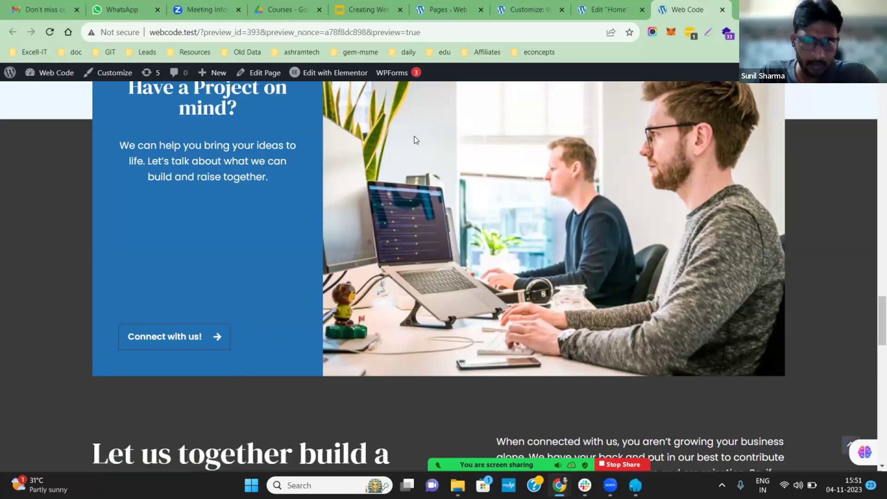
{"action": "left_click", "coordinate": [531, 9]}
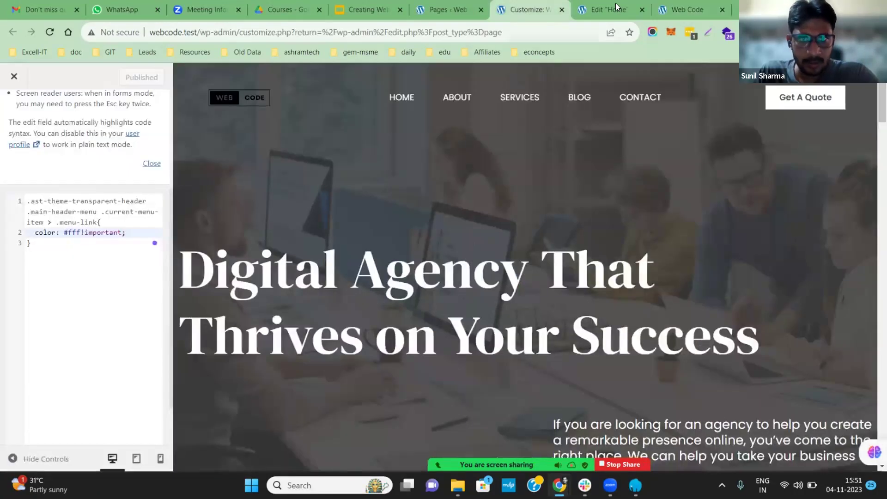
{"action": "left_click", "coordinate": [607, 9]}
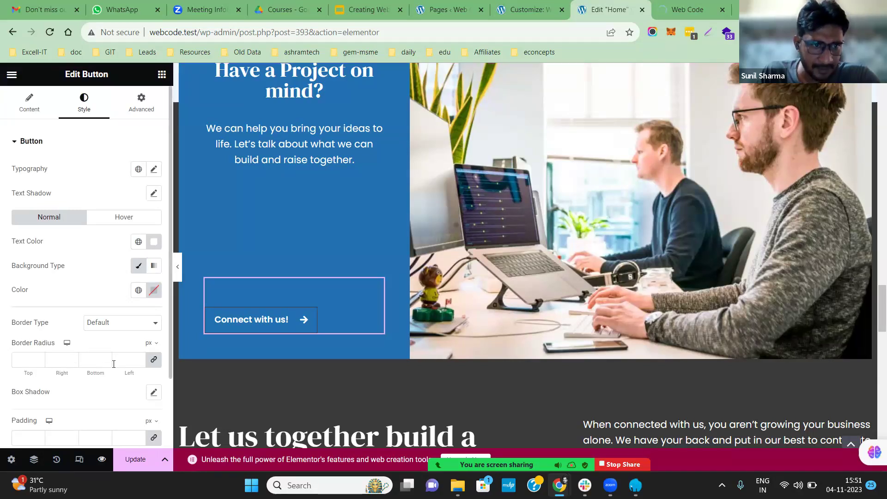
- Try a 3 px border radius on all corners of the Connect with us! button and check it in the page preview
{"action": "left_click", "coordinate": [29, 358]}
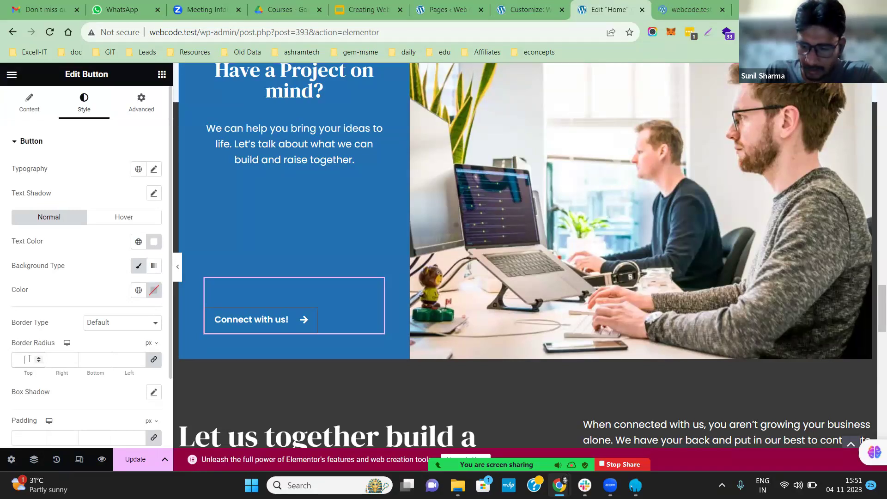
{"action": "type", "text": "3"}
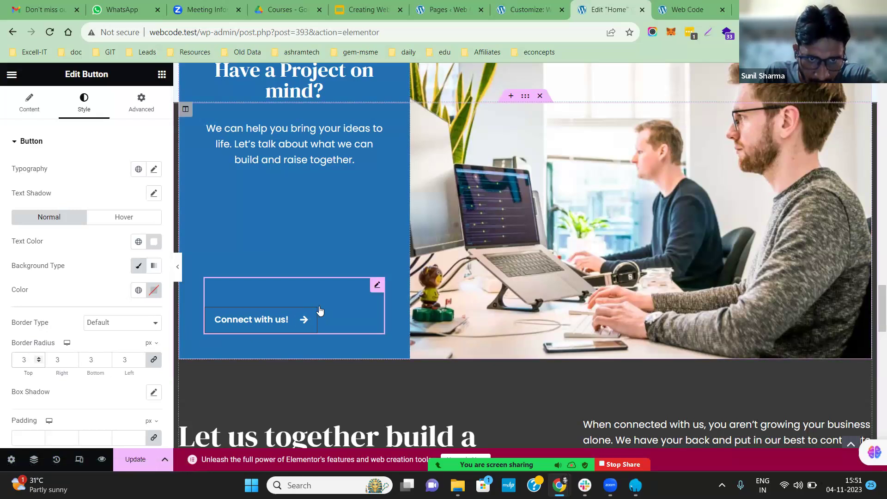
{"action": "left_click", "coordinate": [102, 460]}
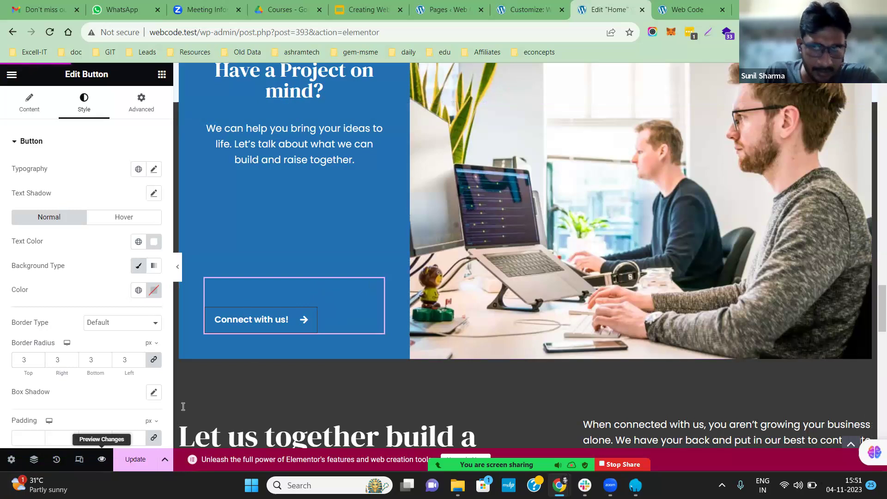
{"action": "left_click", "coordinate": [102, 460]}
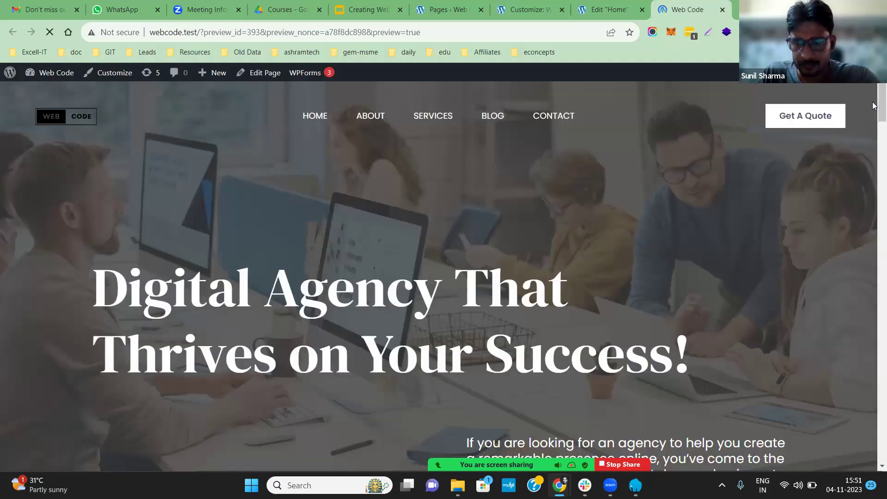
{"action": "scroll", "coordinate": [872, 194], "scroll_direction": "down", "scroll_amount": 15}
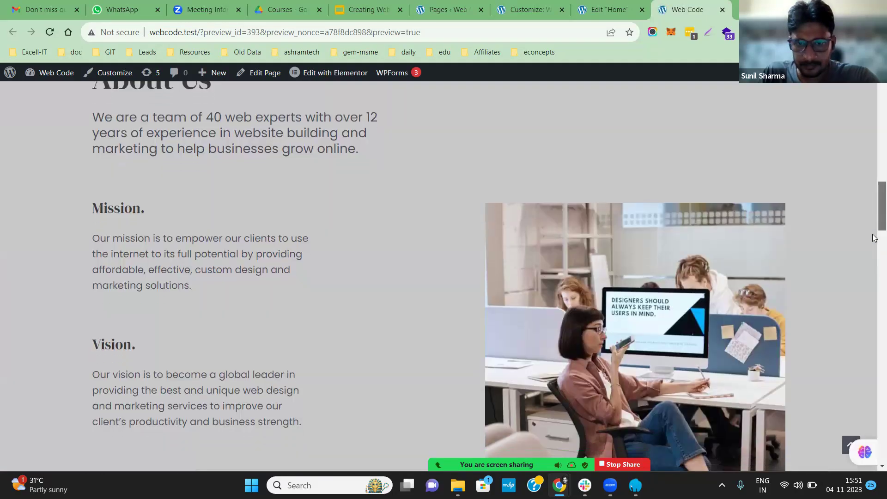
{"action": "scroll", "coordinate": [872, 348], "scroll_direction": "down", "scroll_amount": 12}
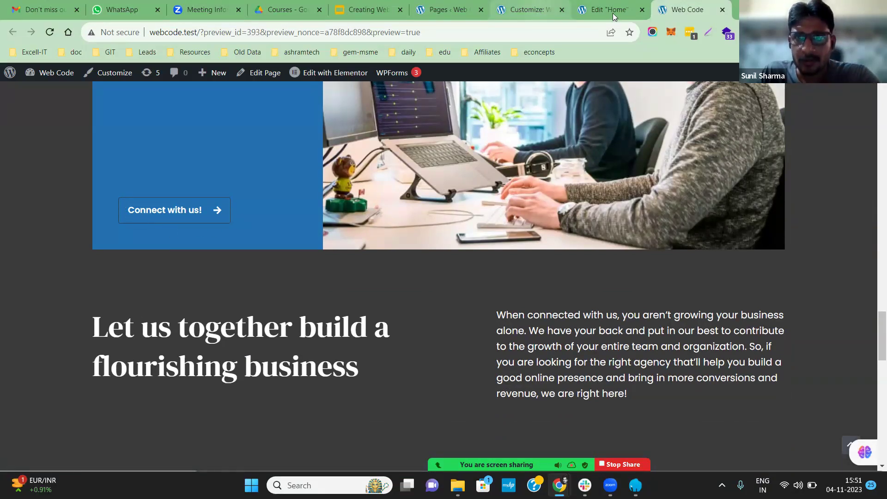
- Return to the editor and clear the button's border radius on all corners
{"action": "key", "text": "ctrl+shift+Tab"}
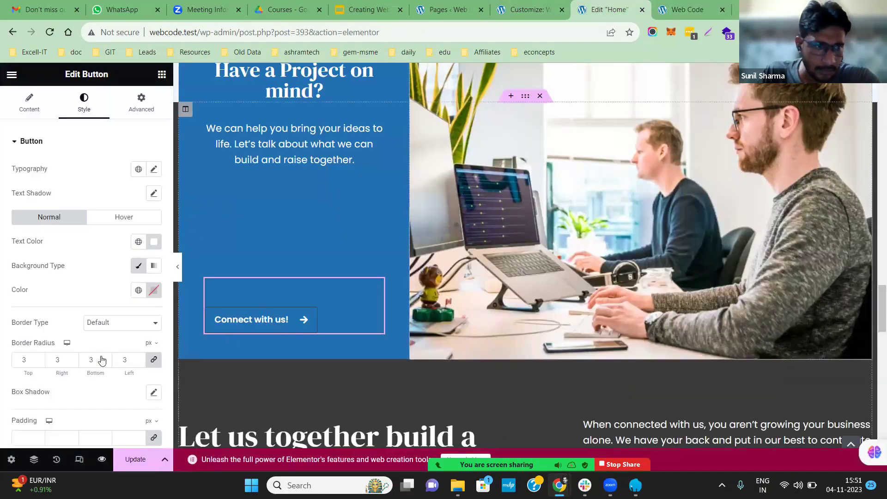
{"action": "double_click", "coordinate": [20, 361]}
{"action": "key", "text": "BackSpace"}
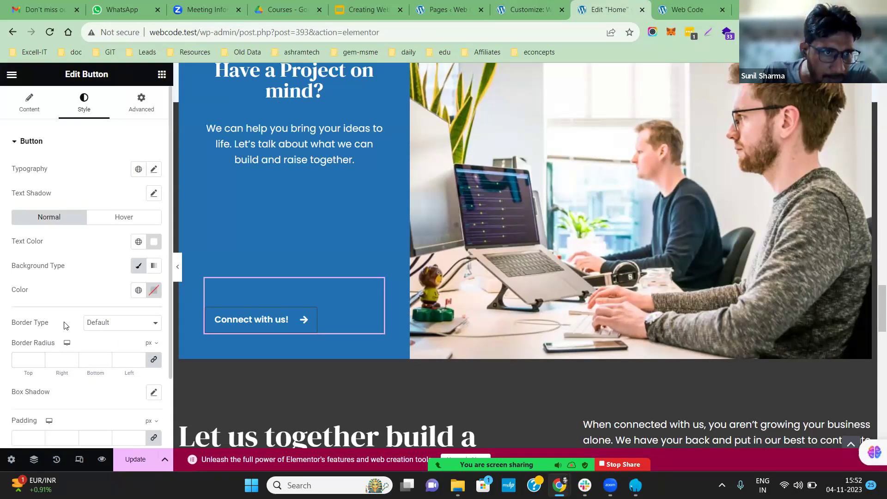
- Set the Connect with us! button's normal background color to the dark green #002200
{"action": "left_click", "coordinate": [154, 291]}
{"action": "triple_click", "coordinate": [106, 259]}
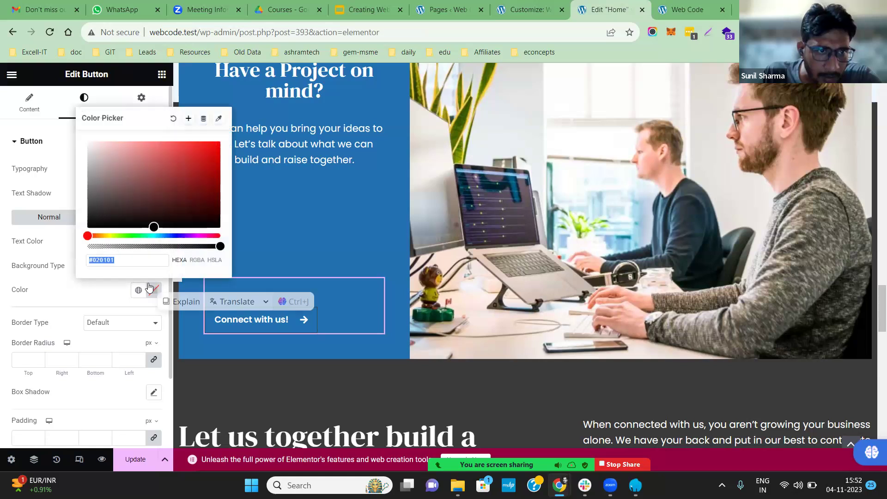
{"action": "left_click", "coordinate": [129, 265]}
{"action": "key", "text": "BackSpace"}
{"action": "key", "text": "BackSpace"}
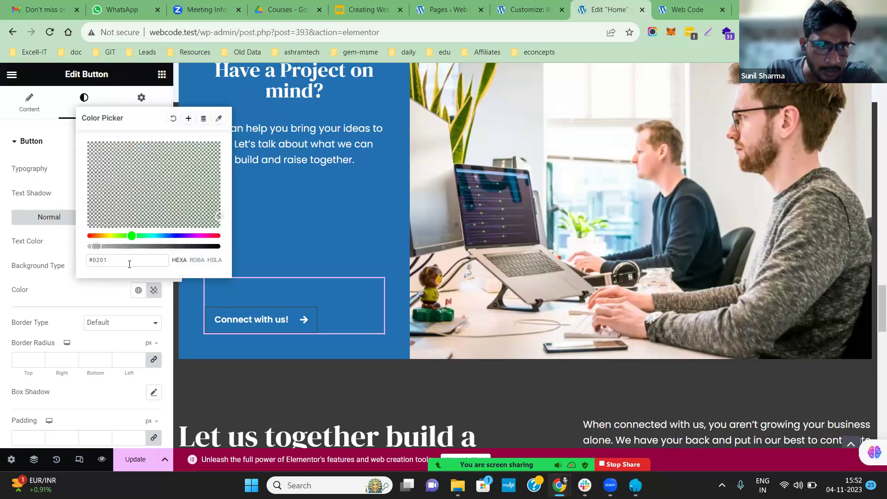
{"action": "key", "text": "BackSpace"}
{"action": "key", "text": "BackSpace"}
{"action": "key", "text": "BackSpace"}
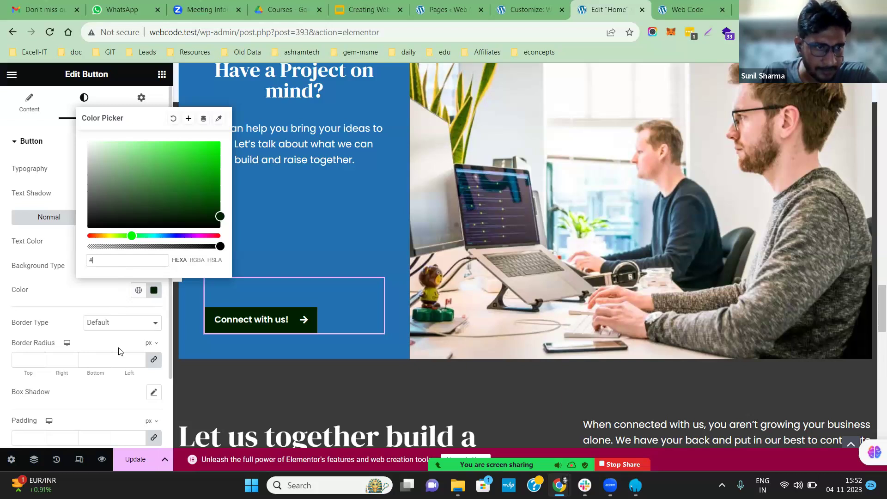
{"action": "left_click", "coordinate": [171, 351]}
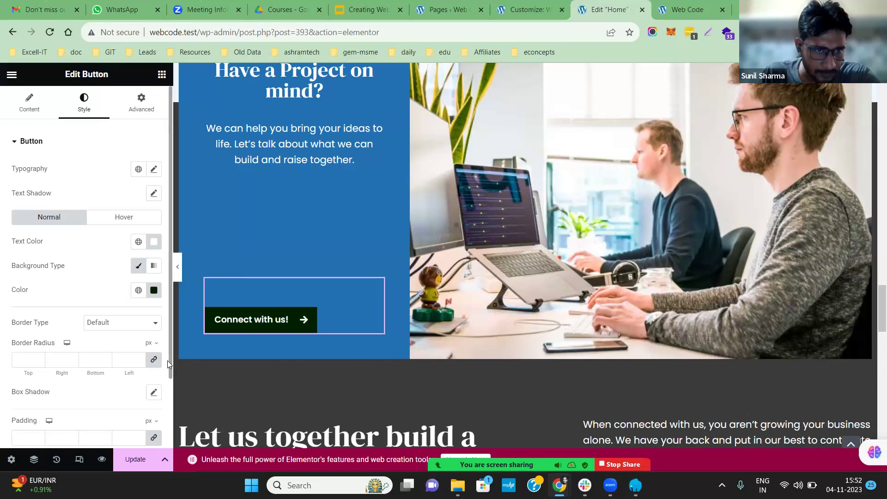
- Reduce the opacity of the button's normal background color to zero, giving #00220000
{"action": "scroll", "coordinate": [168, 367], "scroll_direction": "down", "scroll_amount": 2}
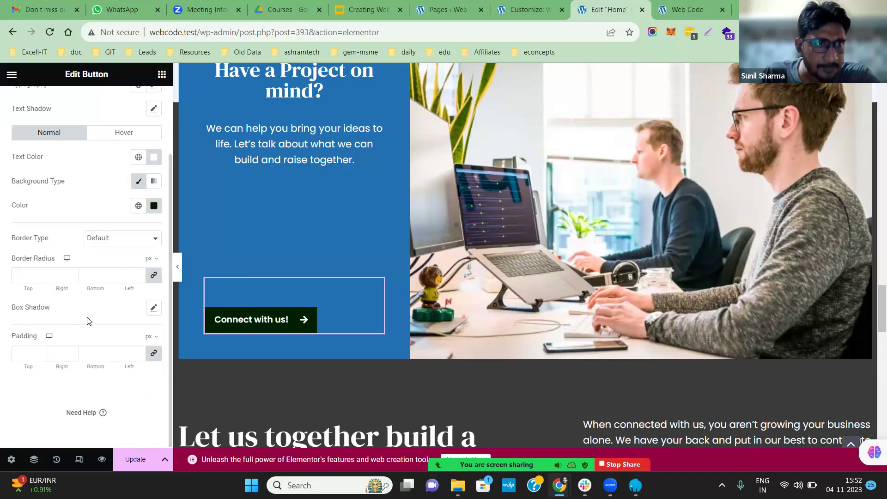
{"action": "scroll", "coordinate": [88, 322], "scroll_direction": "up", "scroll_amount": 2}
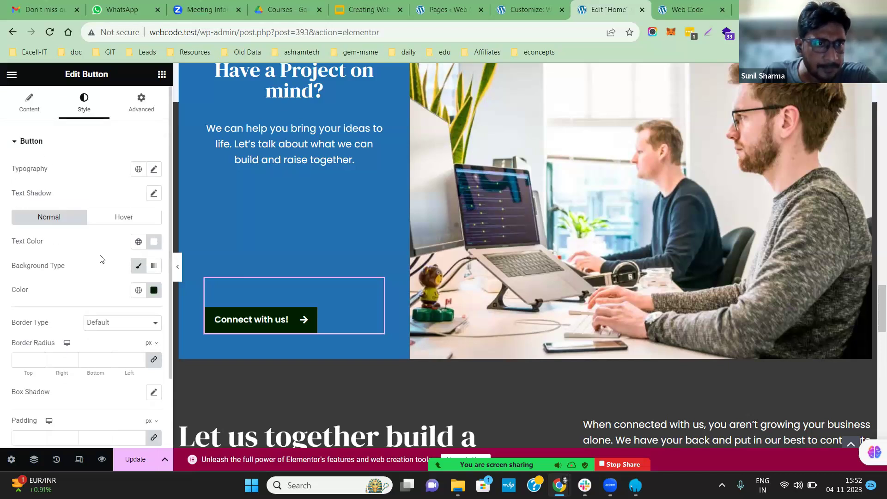
{"action": "left_click", "coordinate": [115, 222]}
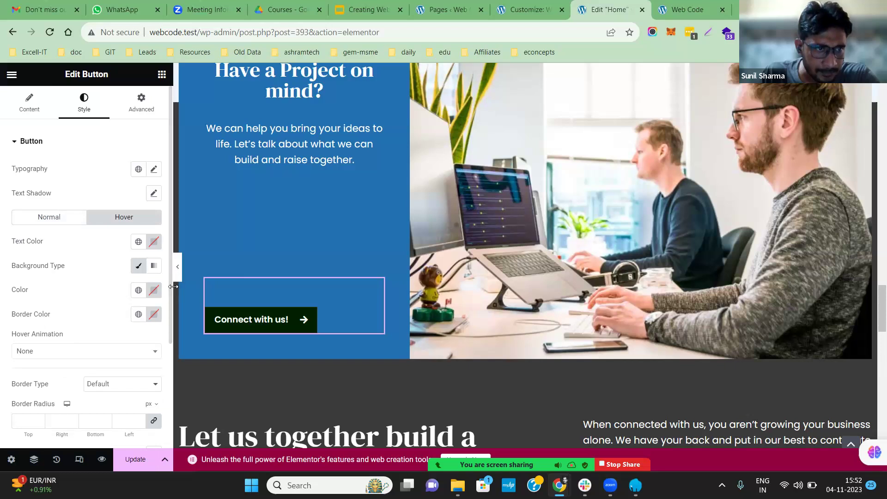
{"action": "left_click", "coordinate": [65, 221]}
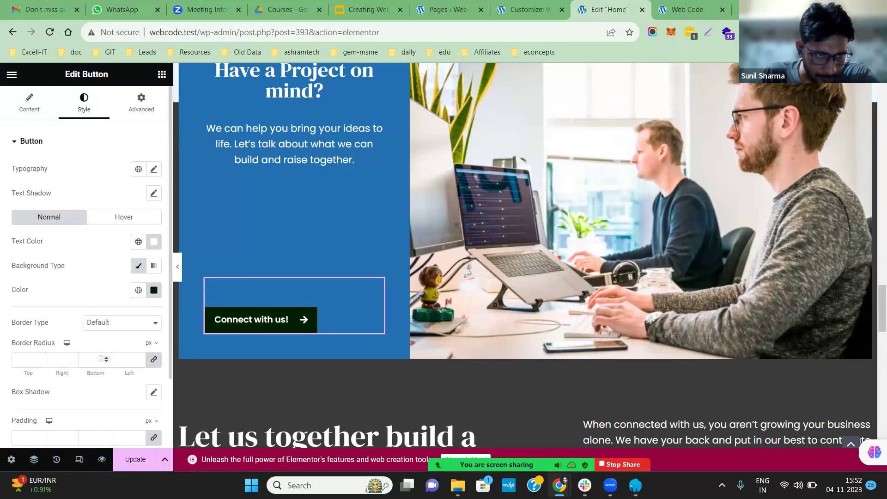
{"action": "left_click", "coordinate": [154, 291]}
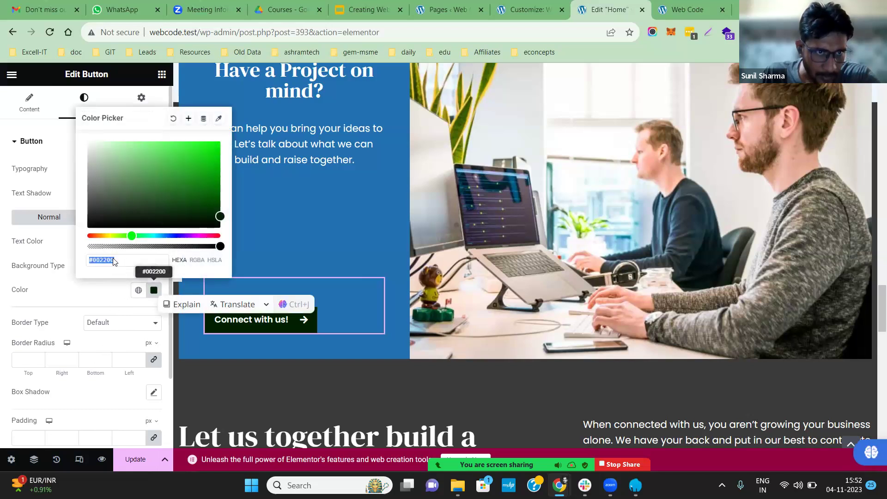
{"action": "left_click", "coordinate": [112, 259]}
{"action": "left_click_drag", "start_coordinate": [91, 260], "coordinate": [88, 259]}
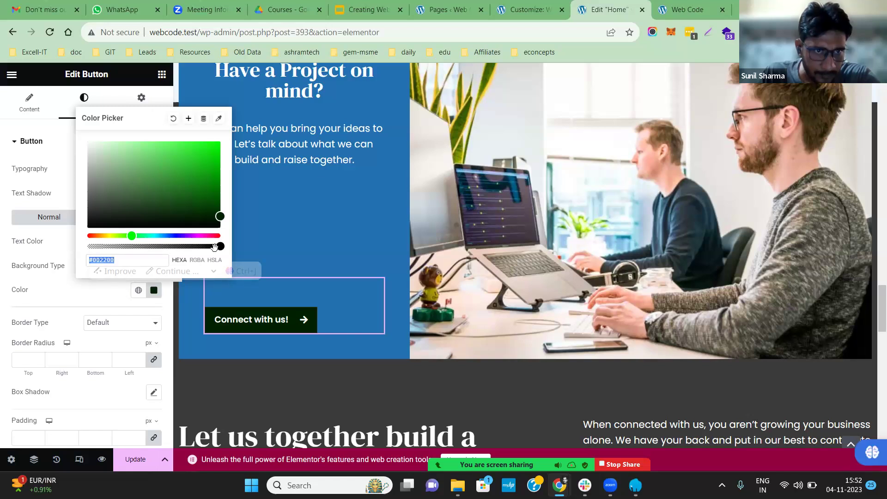
{"action": "left_click", "coordinate": [87, 248]}
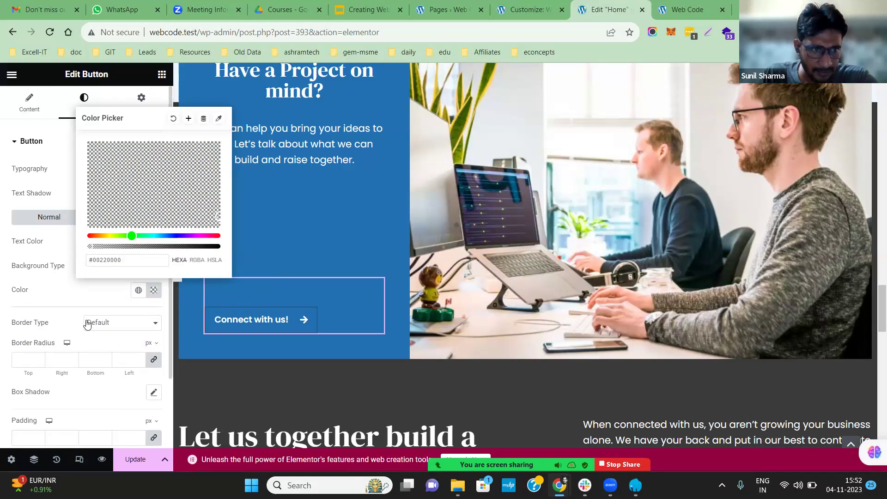
- Set the Connect with us! button's hover border color to white, #FFFFFF
{"action": "left_click", "coordinate": [116, 344]}
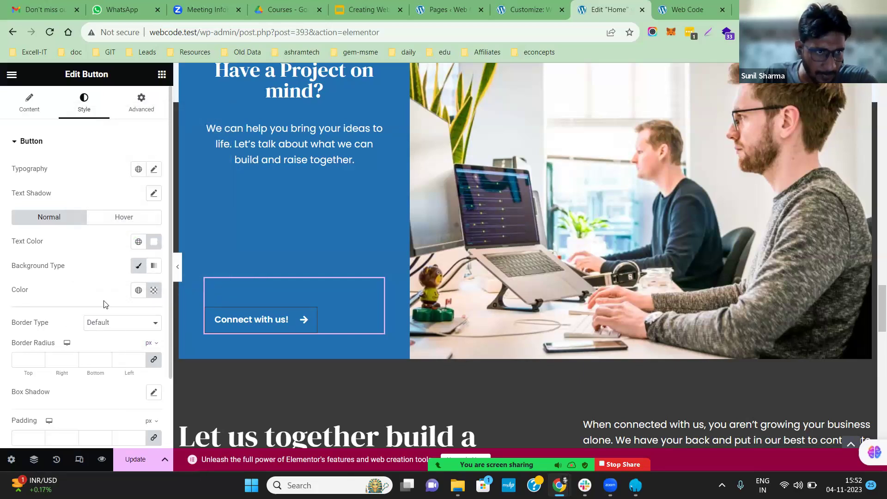
{"action": "left_click", "coordinate": [115, 221]}
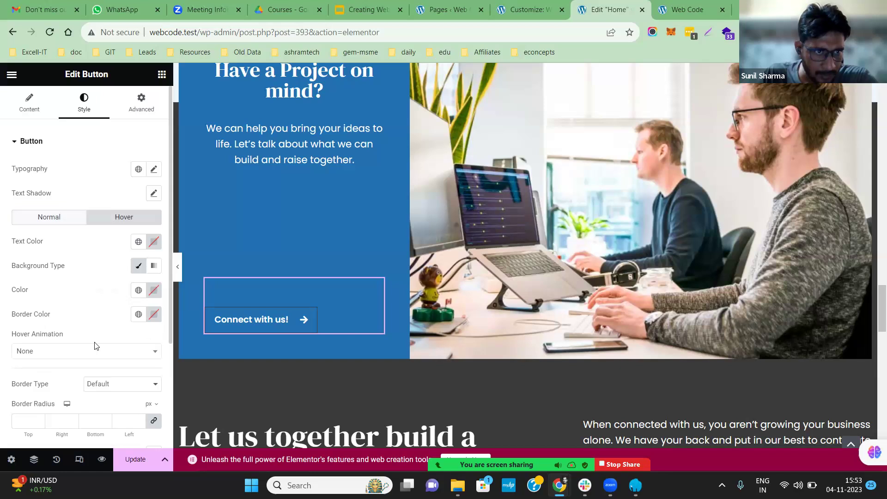
{"action": "left_click", "coordinate": [154, 315]}
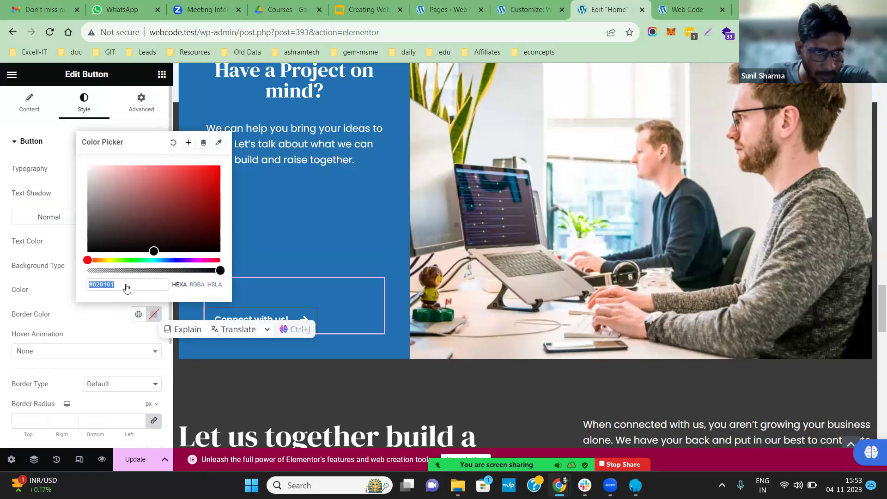
{"action": "left_click", "coordinate": [126, 284]}
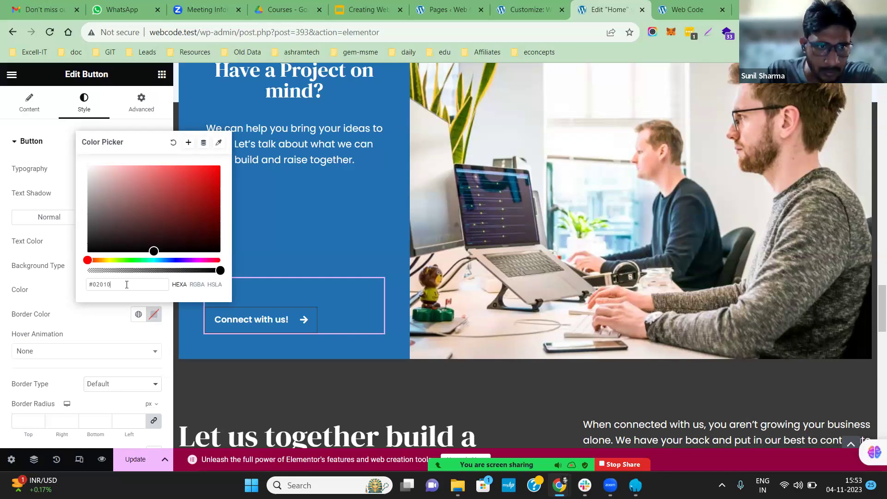
{"action": "key", "text": "BackSpace"}
{"action": "key", "text": "BackSpace"}
{"action": "key", "text": "BackSpace"}
{"action": "type", "text": "fff"}
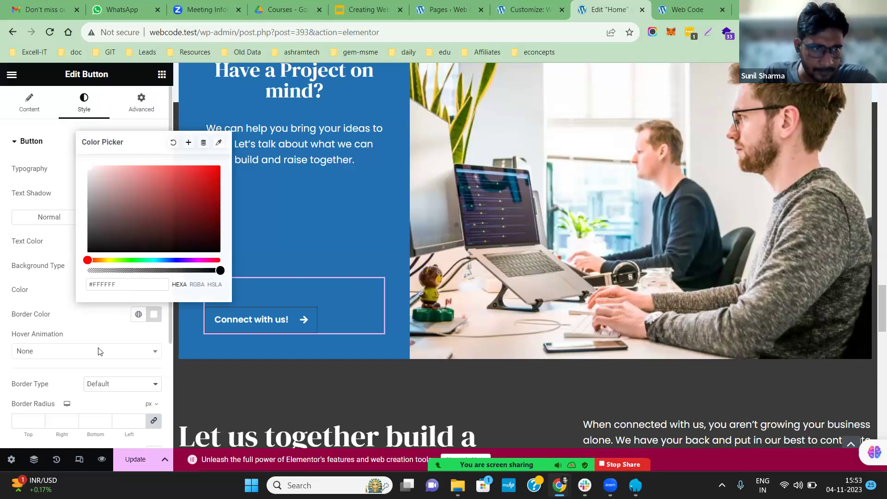
{"action": "left_click", "coordinate": [100, 367]}
- Open the page preview and examine the Connect with us! button and the section below it
{"action": "left_click", "coordinate": [102, 460]}
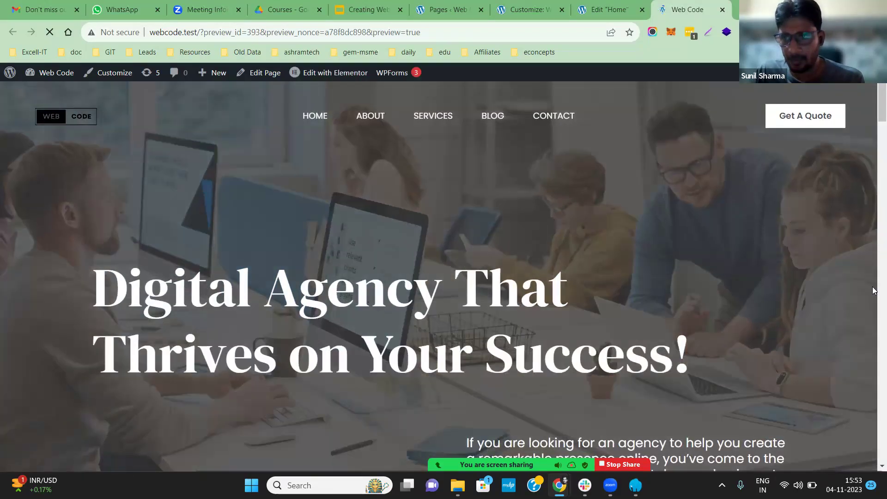
{"action": "scroll", "coordinate": [873, 241], "scroll_direction": "down", "scroll_amount": 10}
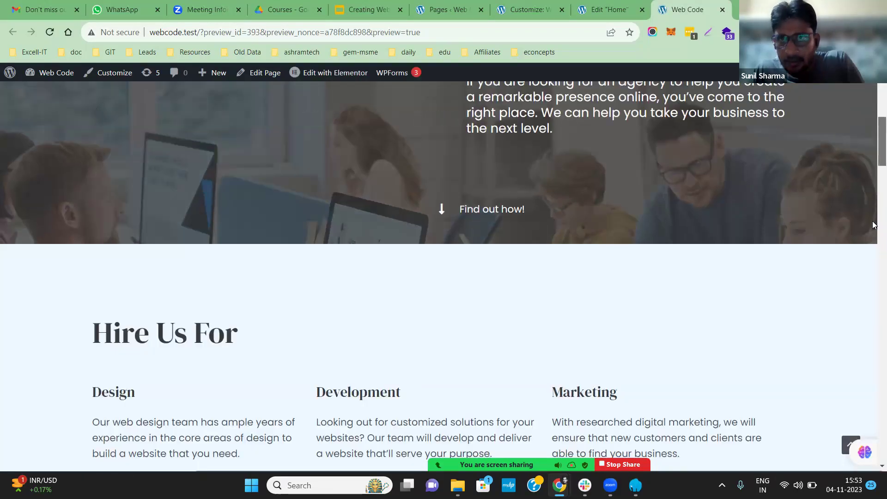
{"action": "scroll", "coordinate": [874, 248], "scroll_direction": "down", "scroll_amount": 15}
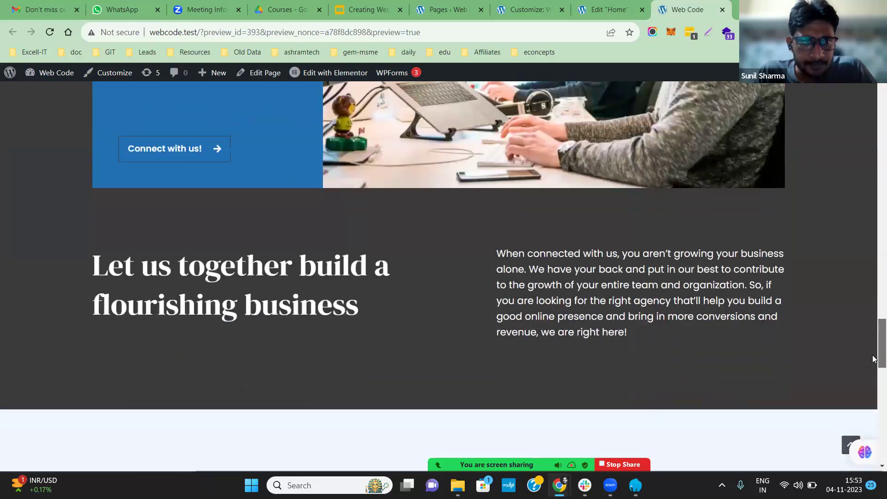
{"action": "scroll", "coordinate": [873, 341], "scroll_direction": "up", "scroll_amount": 3}
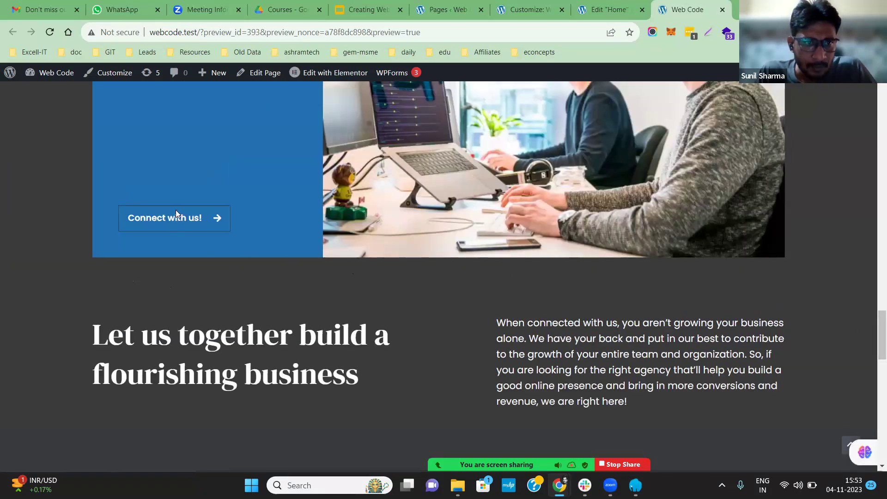
{"action": "left_click", "coordinate": [598, 10]}
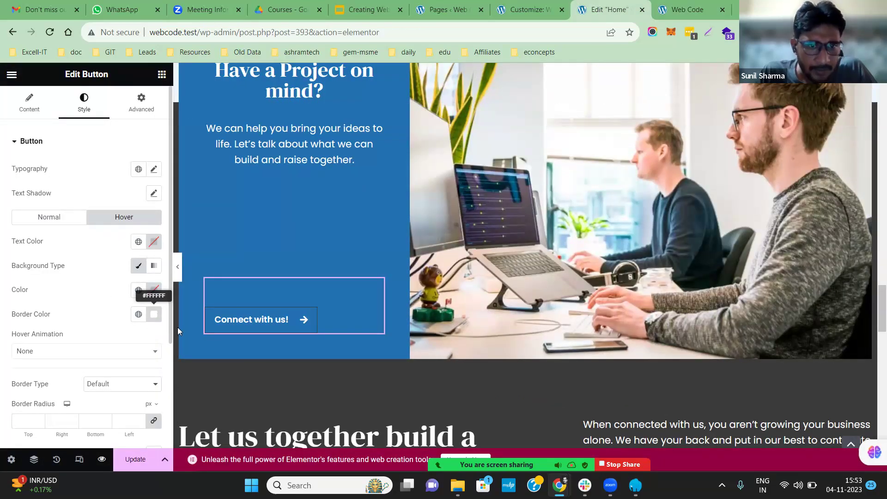
{"action": "key", "text": "ctrl+Tab"}
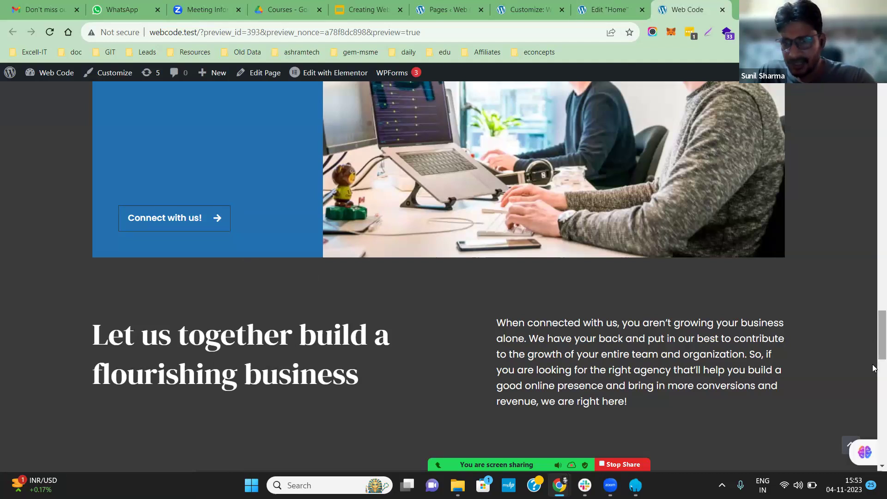
{"action": "scroll", "coordinate": [873, 345], "scroll_direction": "down", "scroll_amount": 5}
{"action": "scroll", "coordinate": [212, 339], "scroll_direction": "up", "scroll_amount": 5}
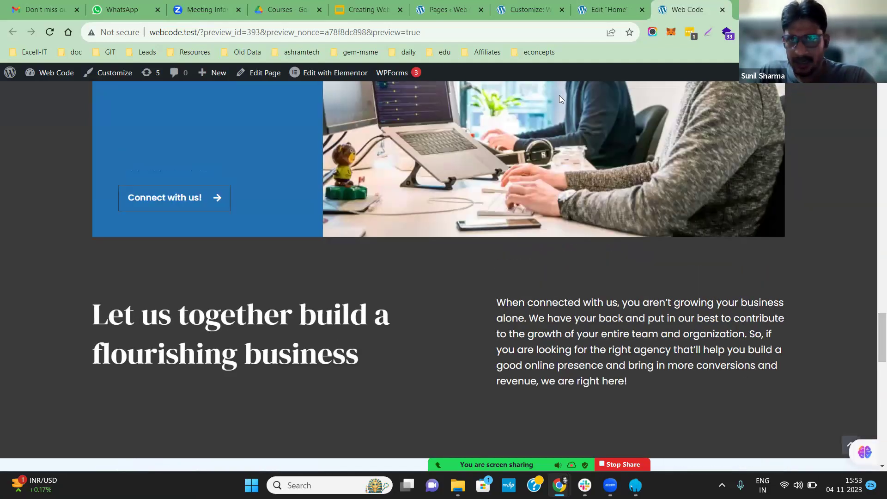
- Return to the editor and inspect the flourishing business heading, its adjacent paragraph and the Highly Motivated Team heading
{"action": "left_click", "coordinate": [605, 9]}
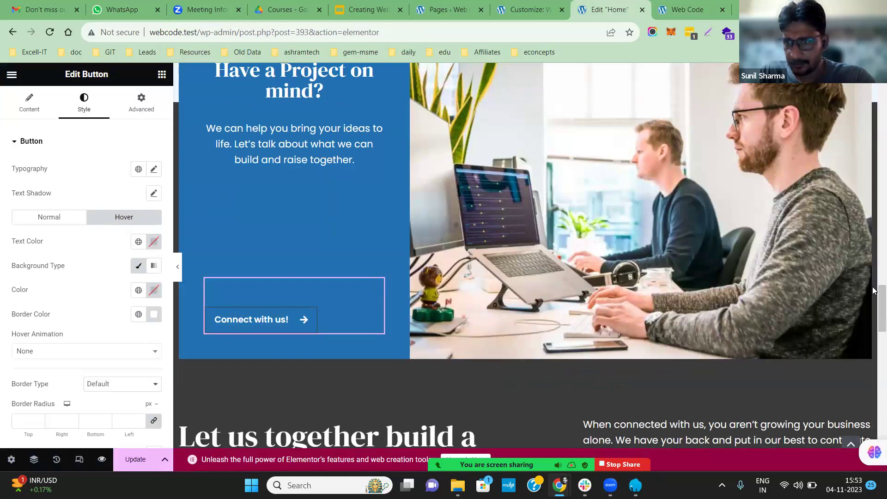
{"action": "scroll", "coordinate": [873, 290], "scroll_direction": "down", "scroll_amount": 5}
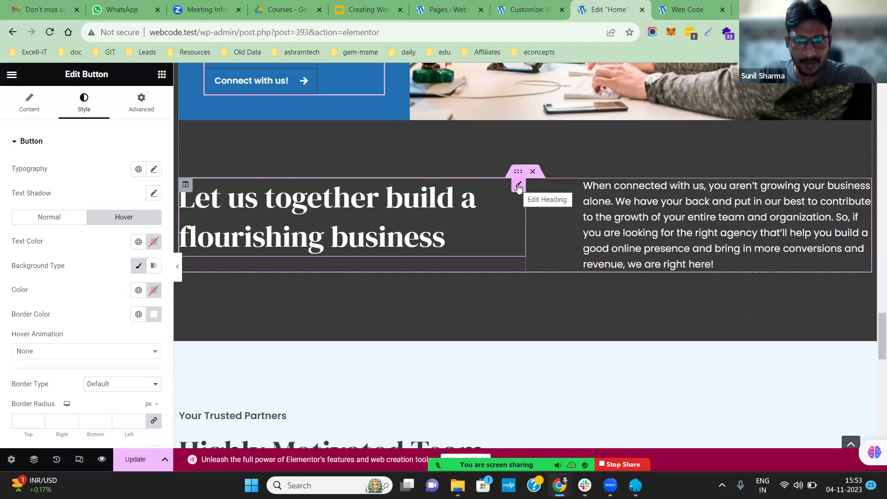
{"action": "left_click", "coordinate": [403, 208]}
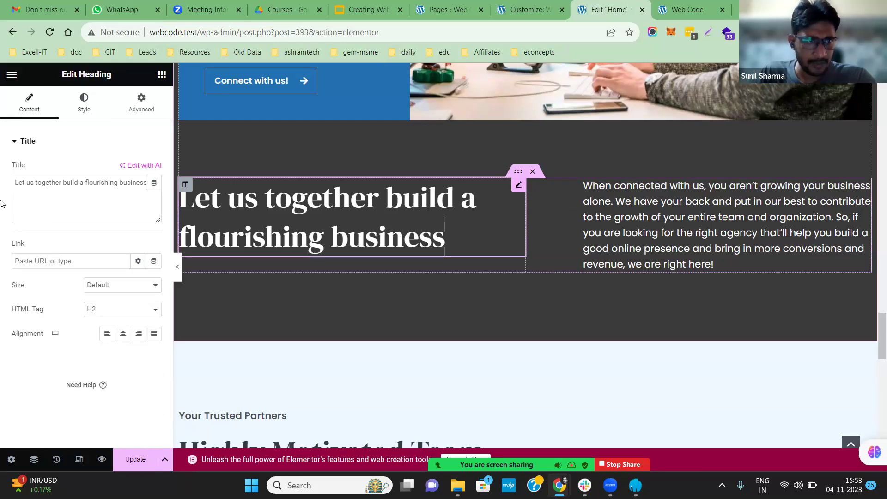
{"action": "triple_click", "coordinate": [56, 182]}
{"action": "left_click", "coordinate": [604, 223]}
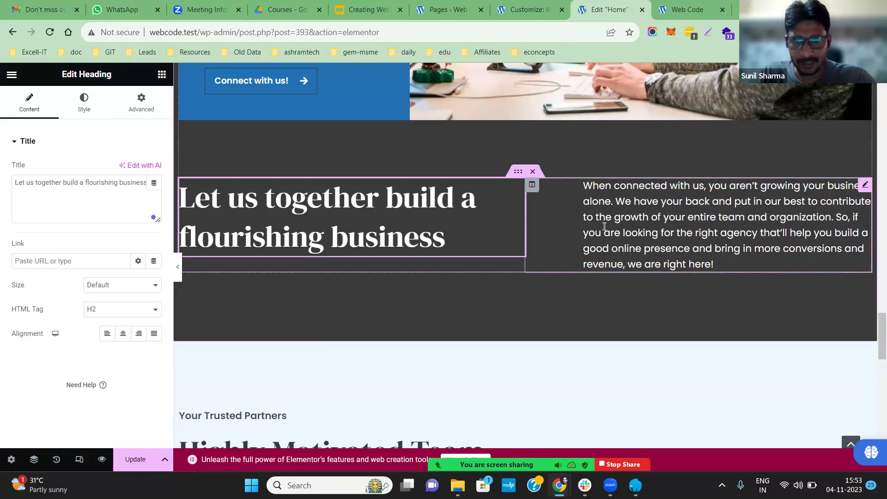
{"action": "double_click", "coordinate": [95, 282]}
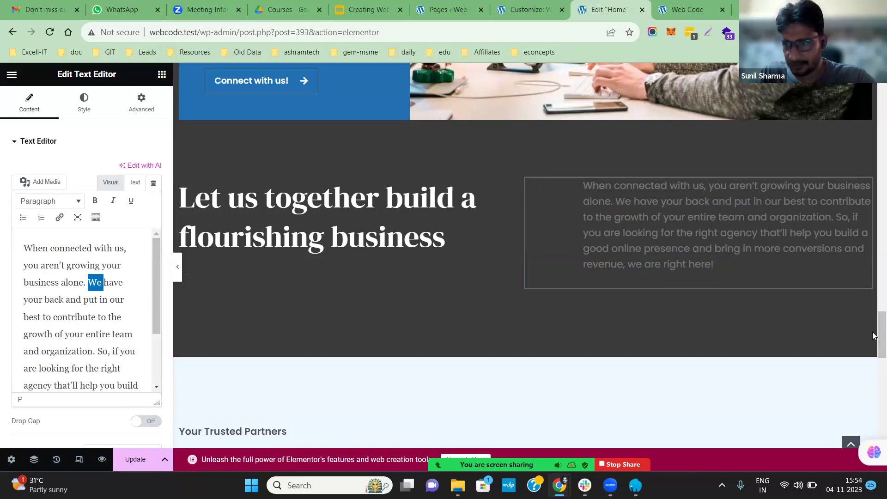
{"action": "scroll", "coordinate": [873, 371], "scroll_direction": "down", "scroll_amount": 6}
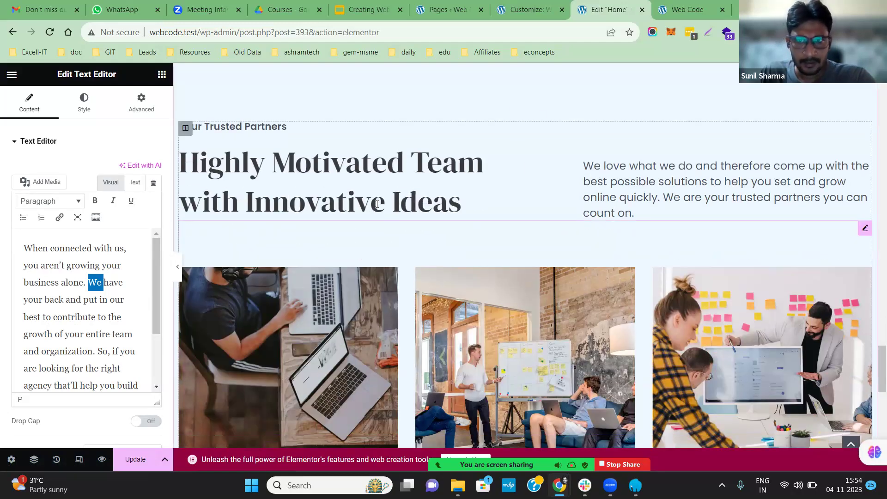
{"action": "left_click", "coordinate": [377, 204]}
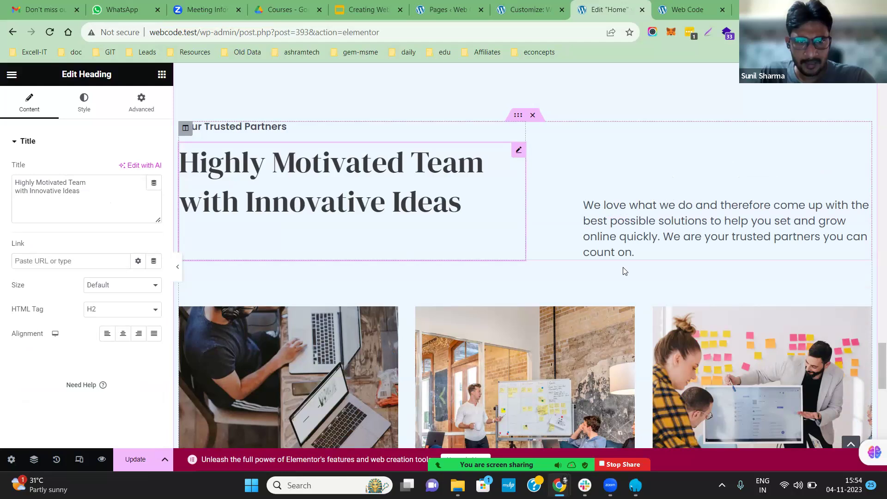
- Set the Subscribe section's normal background color to the light grey #c9c9c9
{"action": "scroll", "coordinate": [873, 425], "scroll_direction": "down", "scroll_amount": 10}
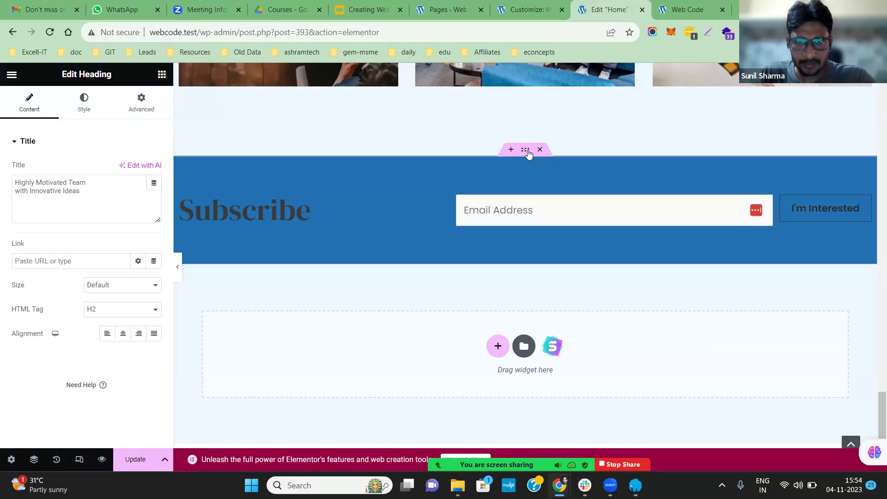
{"action": "left_click", "coordinate": [527, 151]}
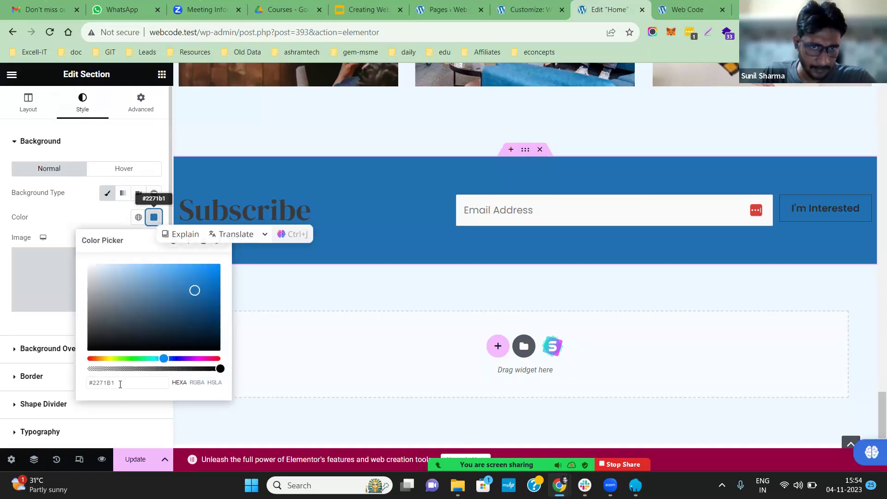
{"action": "left_click", "coordinate": [91, 386]}
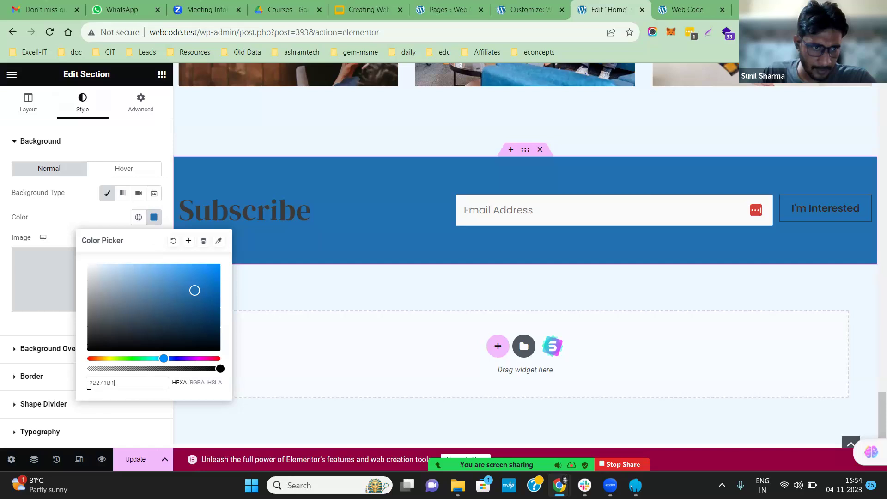
{"action": "key", "text": "ctrl+a"}
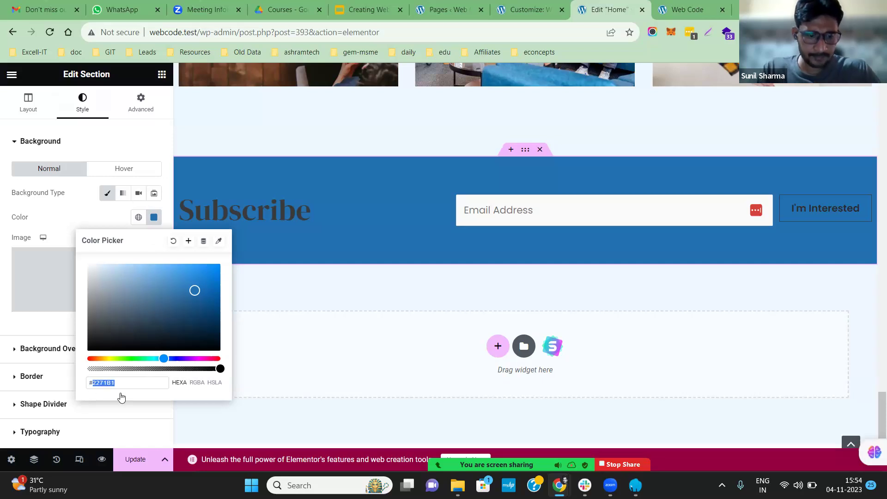
{"action": "type", "text": "#c9c9c9"}
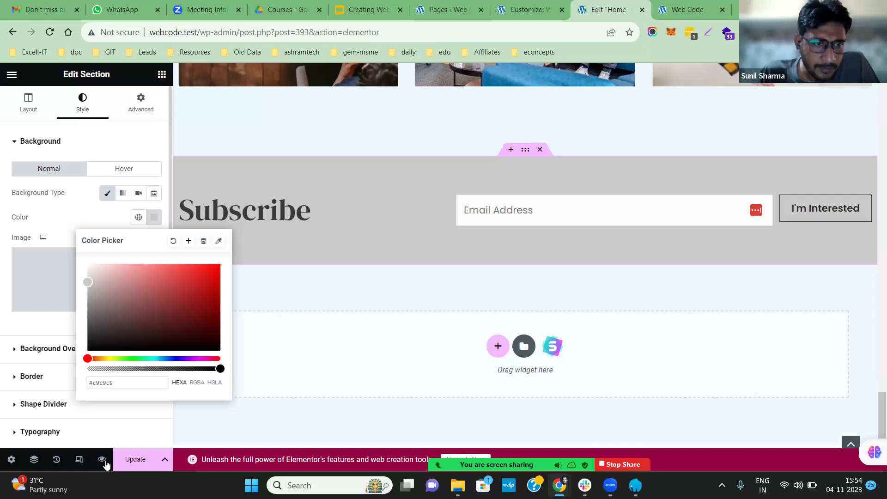
- Check the Subscribe section and the footer in the page preview
{"action": "left_click", "coordinate": [105, 464]}
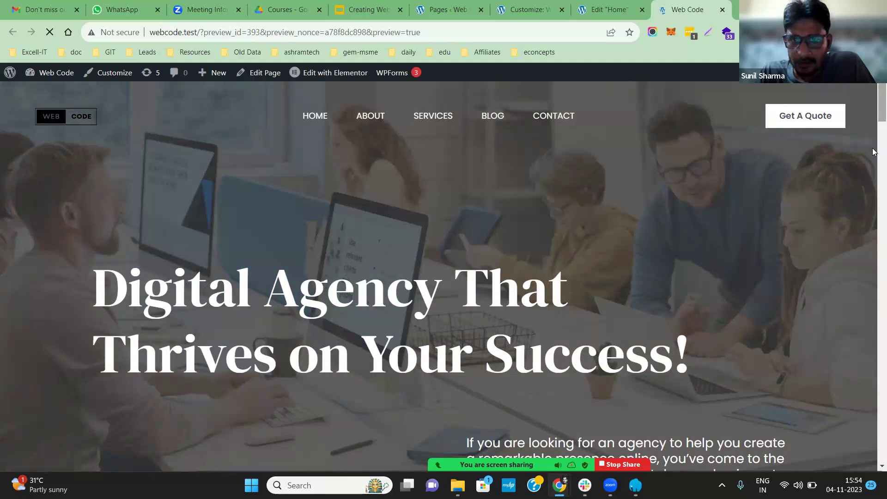
{"action": "scroll", "coordinate": [873, 153], "scroll_direction": "down", "scroll_amount": 15}
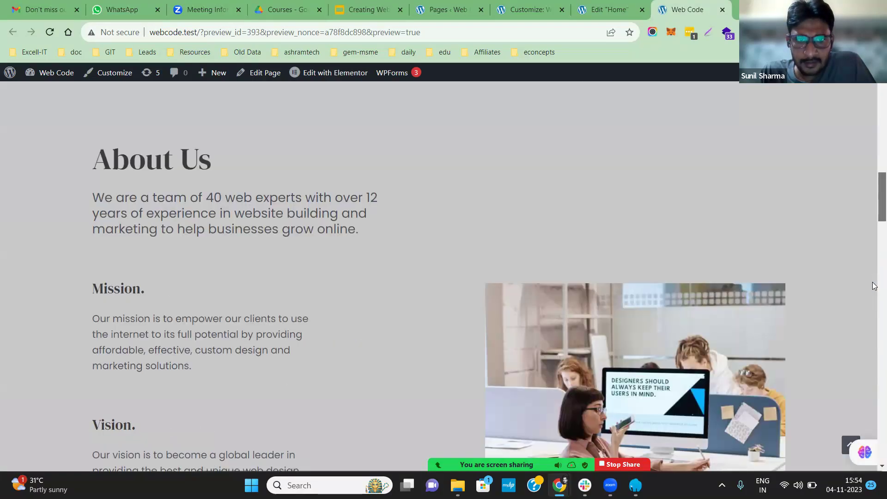
{"action": "scroll", "coordinate": [875, 286], "scroll_direction": "down", "scroll_amount": 10}
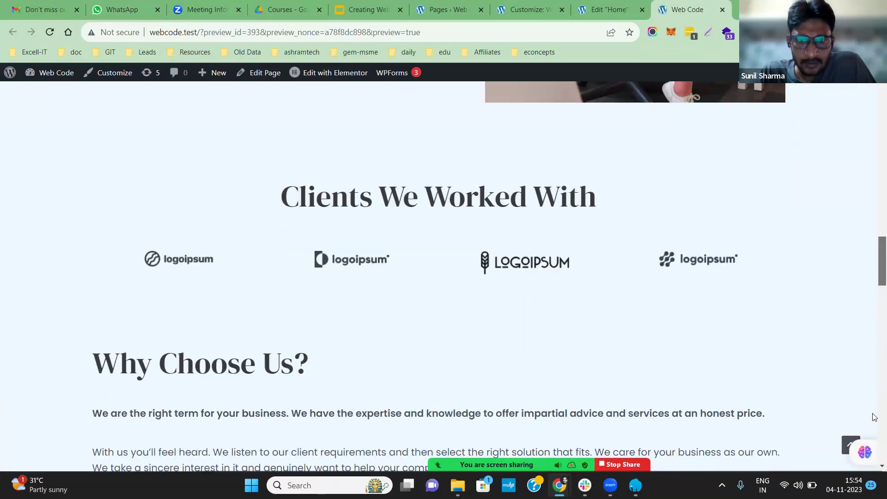
{"action": "scroll", "coordinate": [875, 417], "scroll_direction": "down", "scroll_amount": 15}
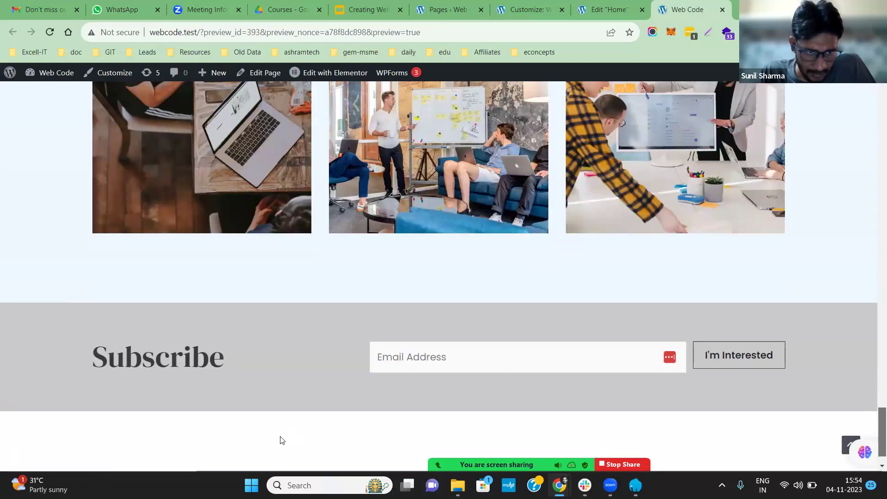
{"action": "scroll", "coordinate": [283, 347], "scroll_direction": "down", "scroll_amount": 3}
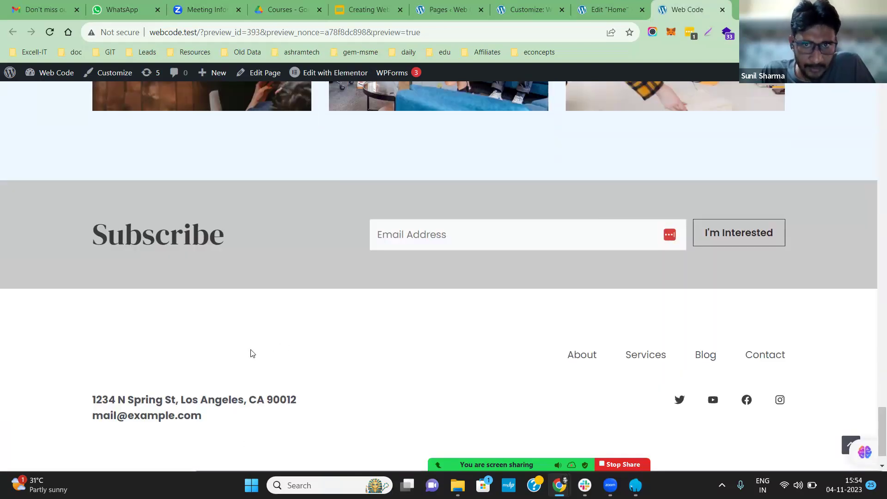
- Update the Home page from the editor and reload the live webcode.test site to review its lower sections
{"action": "key", "text": "ctrl+shift+Tab"}
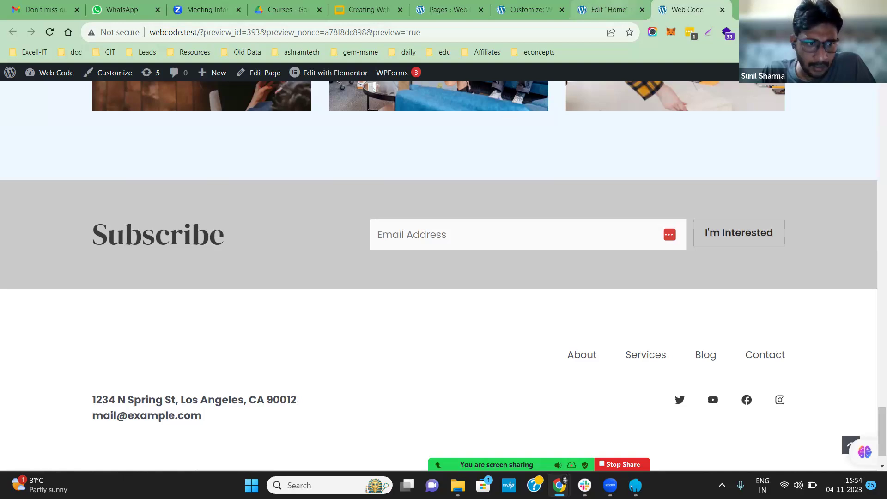
{"action": "left_click", "coordinate": [135, 459]}
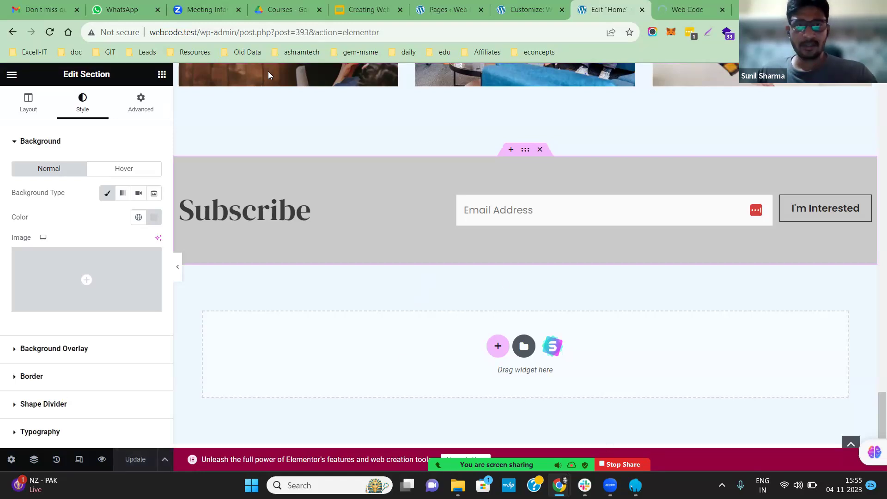
{"action": "mouse_move", "coordinate": [559, 485]}
{"action": "left_click", "coordinate": [621, 427]}
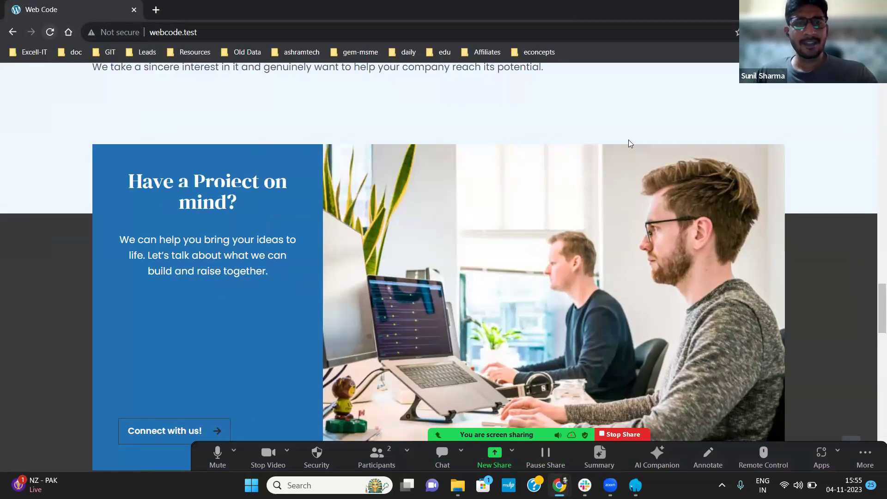
{"action": "key", "text": "F5"}
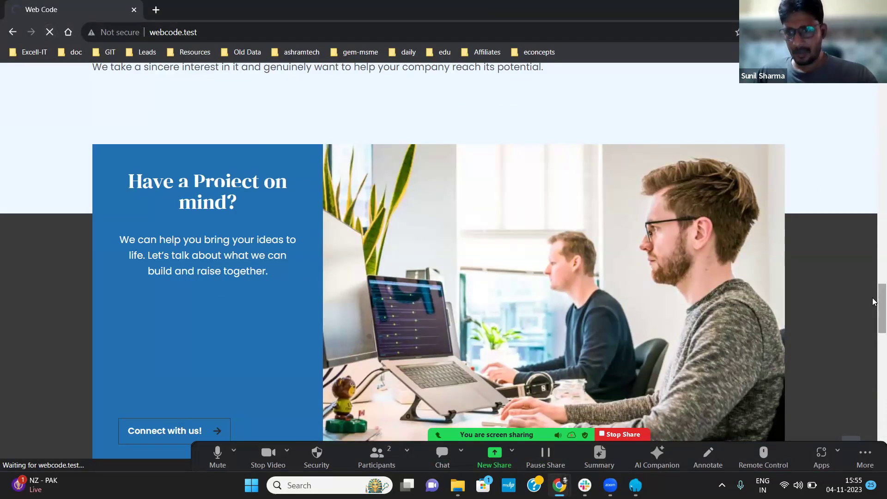
{"action": "left_click_drag", "start_coordinate": [875, 333], "coordinate": [877, 459]}
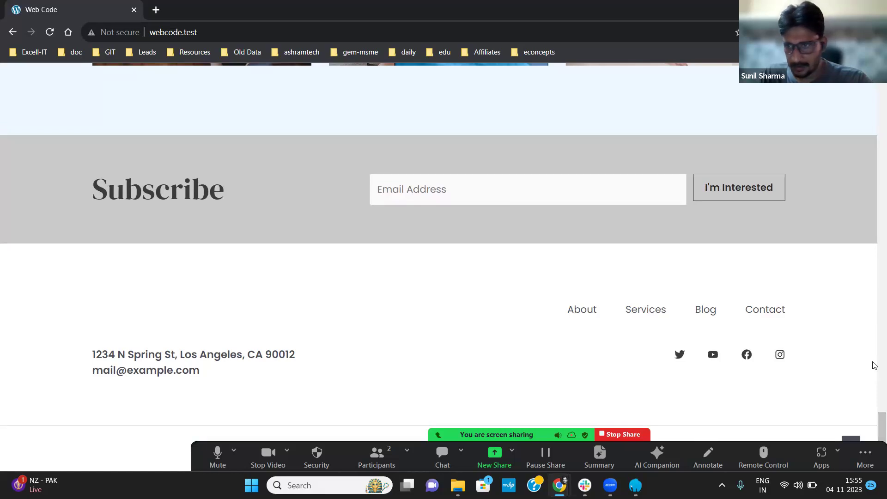
{"action": "scroll", "coordinate": [871, 364], "scroll_direction": "up", "scroll_amount": 15}
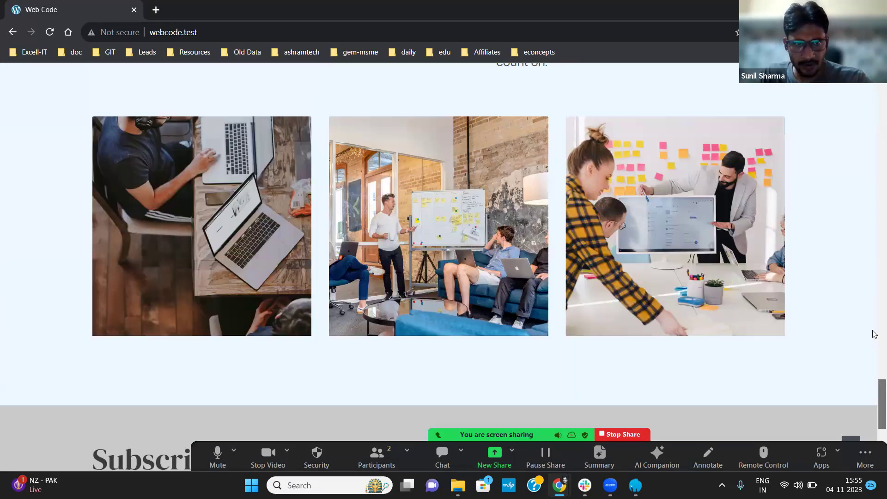
- Review the live home page from its lower sections up to the header and back down to the Highly Motivated Team section
{"action": "scroll", "coordinate": [219, 329], "scroll_direction": "up", "scroll_amount": 5}
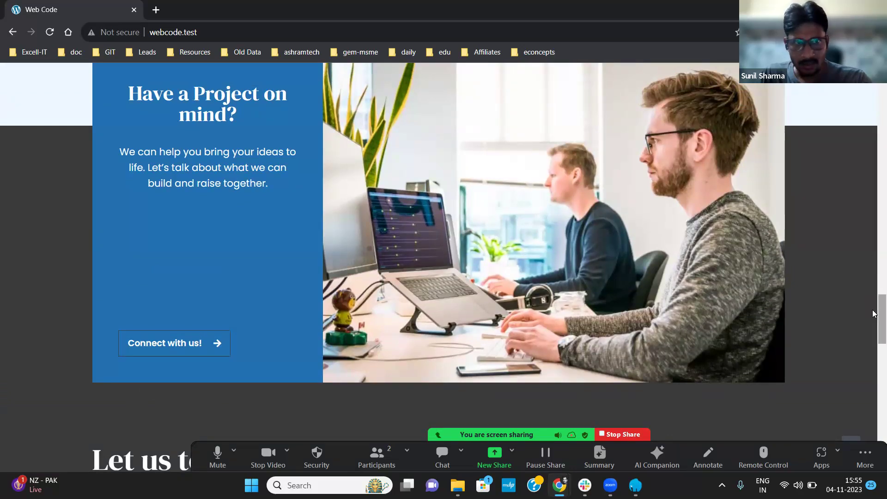
{"action": "scroll", "coordinate": [305, 278], "scroll_direction": "up", "scroll_amount": 1}
{"action": "scroll", "coordinate": [875, 296], "scroll_direction": "down", "scroll_amount": 2}
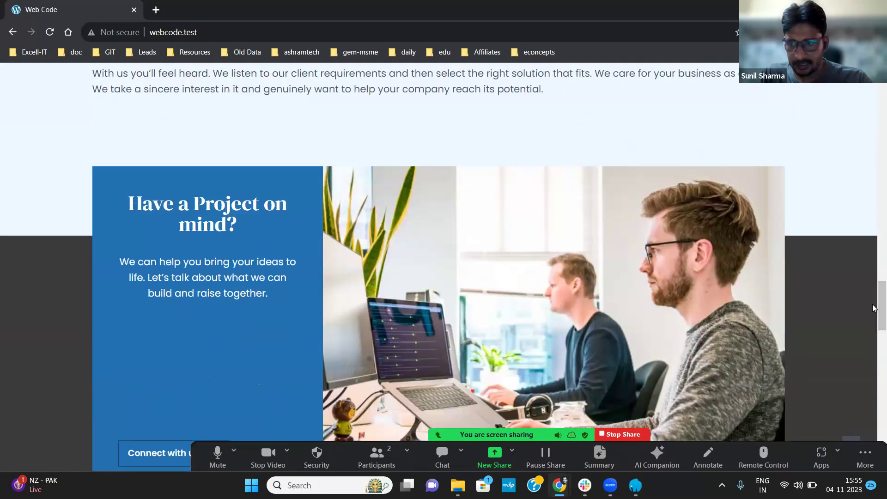
{"action": "scroll", "coordinate": [875, 254], "scroll_direction": "up", "scroll_amount": 14}
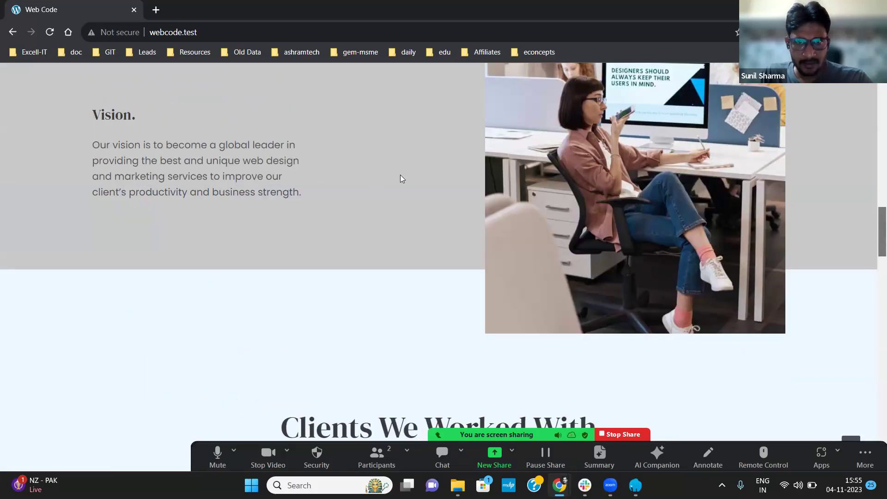
{"action": "scroll", "coordinate": [874, 127], "scroll_direction": "up", "scroll_amount": 10}
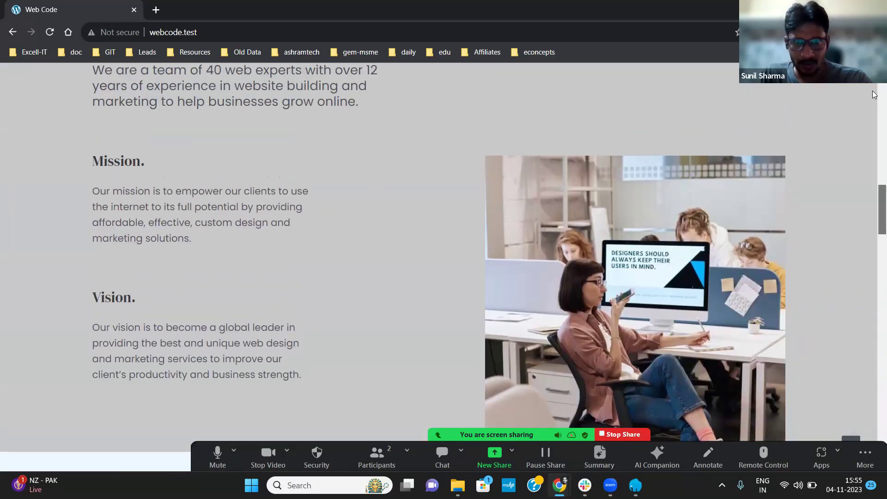
{"action": "scroll", "coordinate": [554, 148], "scroll_direction": "down", "scroll_amount": 2}
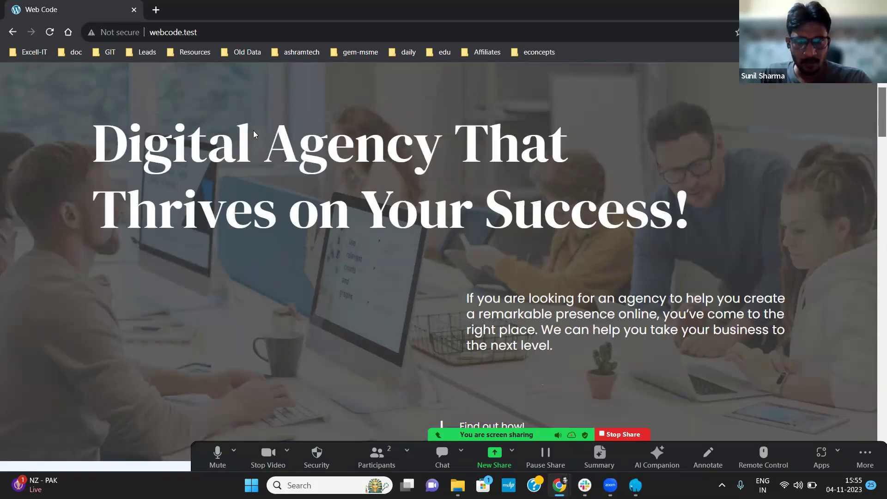
{"action": "scroll", "coordinate": [845, 211], "scroll_direction": "up", "scroll_amount": 4}
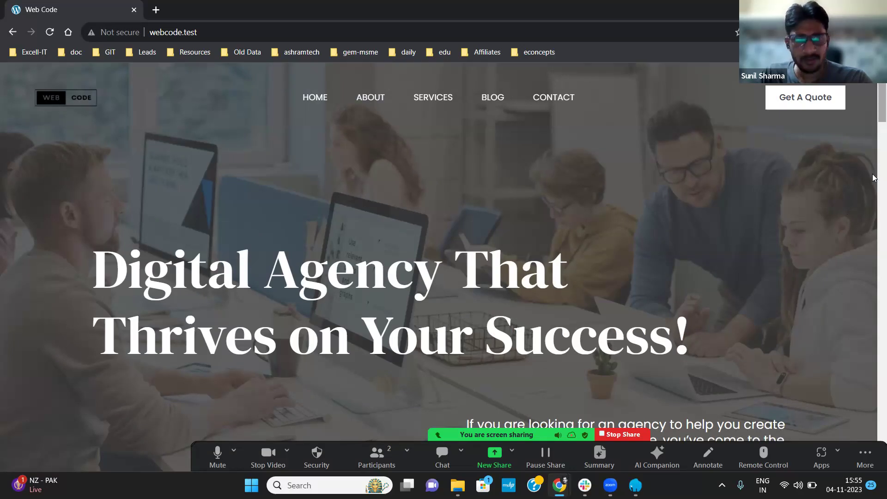
{"action": "scroll", "coordinate": [874, 177], "scroll_direction": "down", "scroll_amount": 15}
{"action": "scroll", "coordinate": [874, 326], "scroll_direction": "down", "scroll_amount": 10}
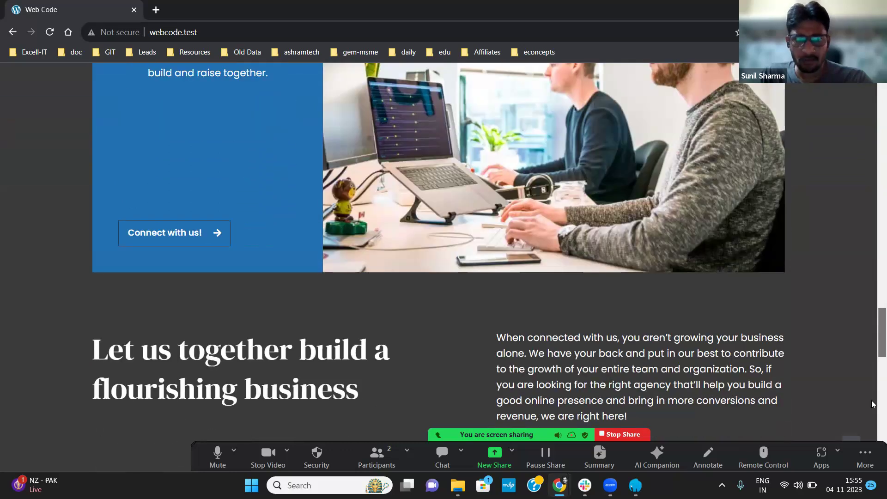
{"action": "scroll", "coordinate": [872, 404], "scroll_direction": "down", "scroll_amount": 10}
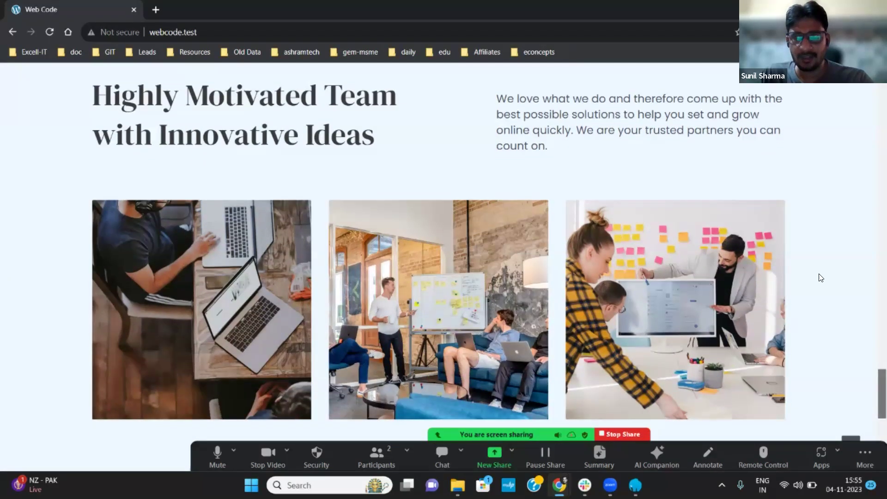
{"action": "scroll", "coordinate": [489, 253], "scroll_direction": "up", "scroll_amount": 1}
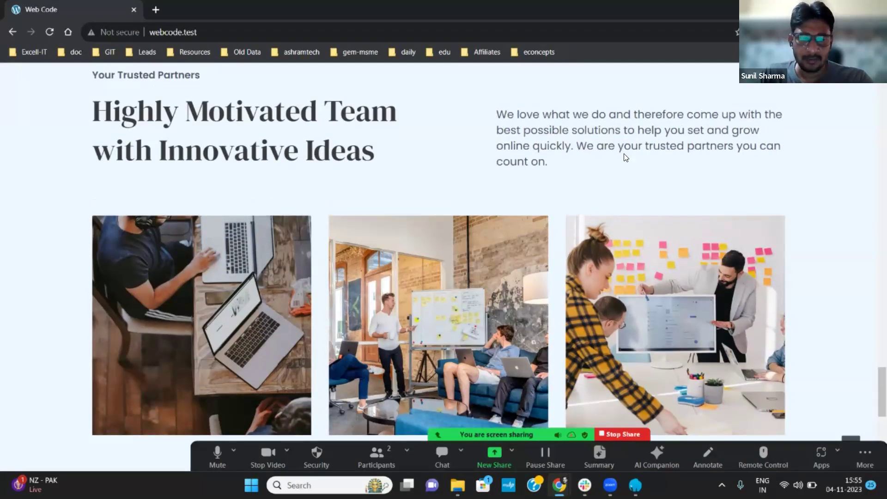
- Return to the Elementor editor and inspect the content, style and advanced settings of the team image gallery
{"action": "key", "text": "alt+Tab"}
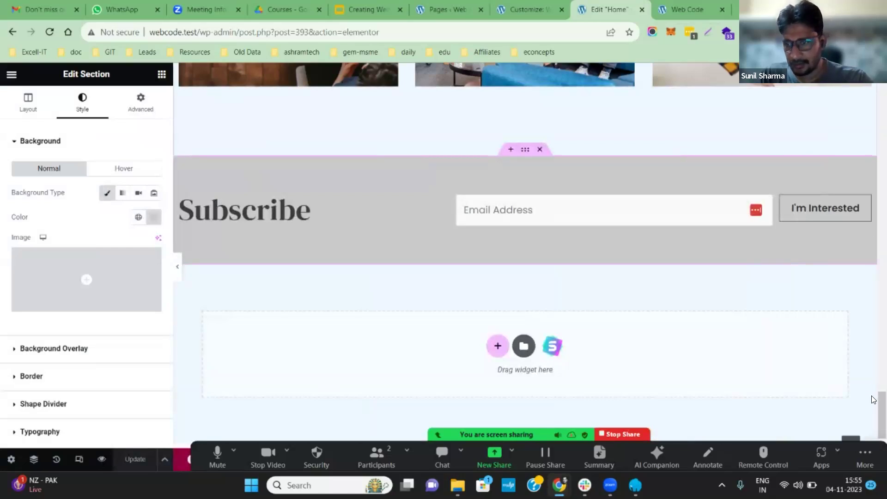
{"action": "scroll", "coordinate": [540, 347], "scroll_direction": "up", "scroll_amount": 7}
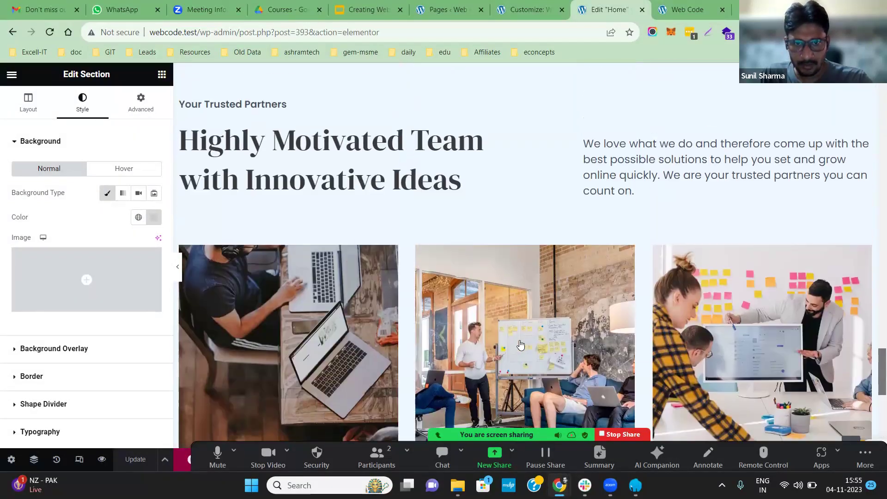
{"action": "left_click", "coordinate": [521, 344]}
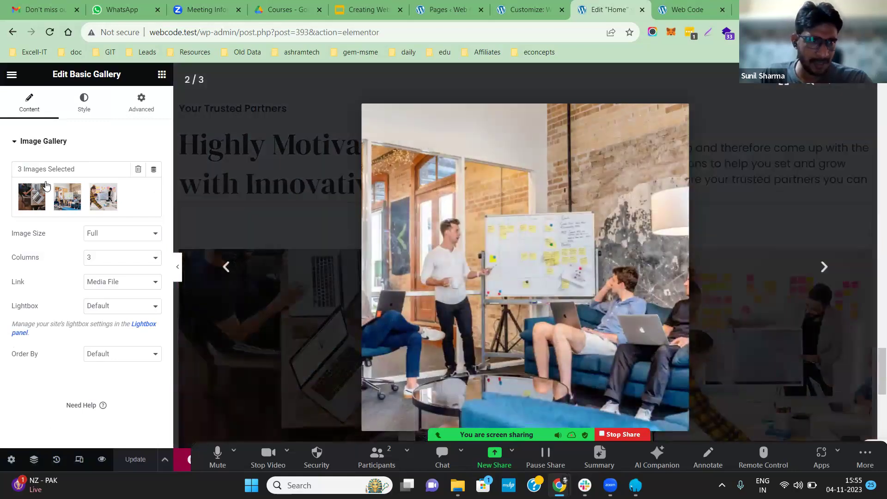
{"action": "mouse_move", "coordinate": [109, 198]}
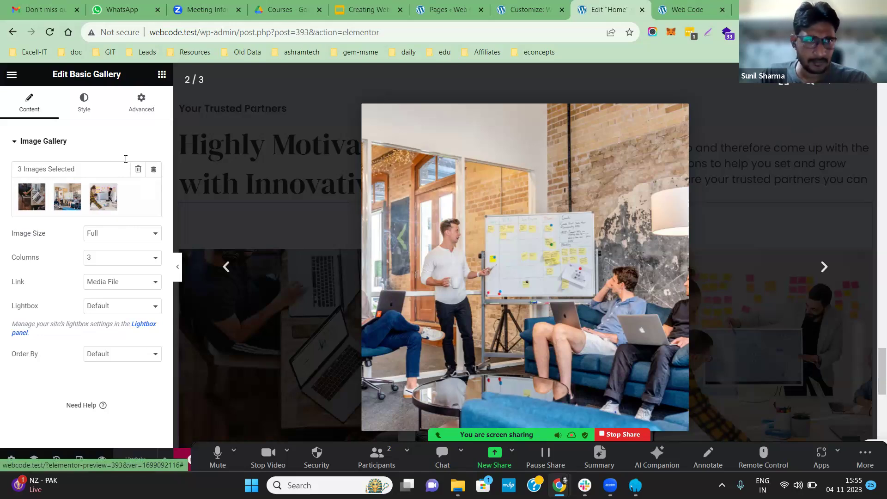
{"action": "left_click", "coordinate": [464, 307]}
{"action": "left_click", "coordinate": [335, 327]}
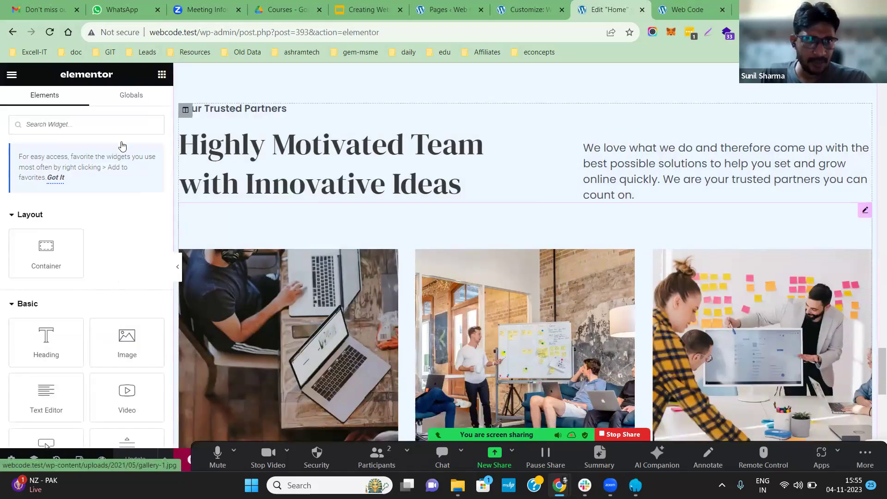
{"action": "left_click", "coordinate": [84, 114]}
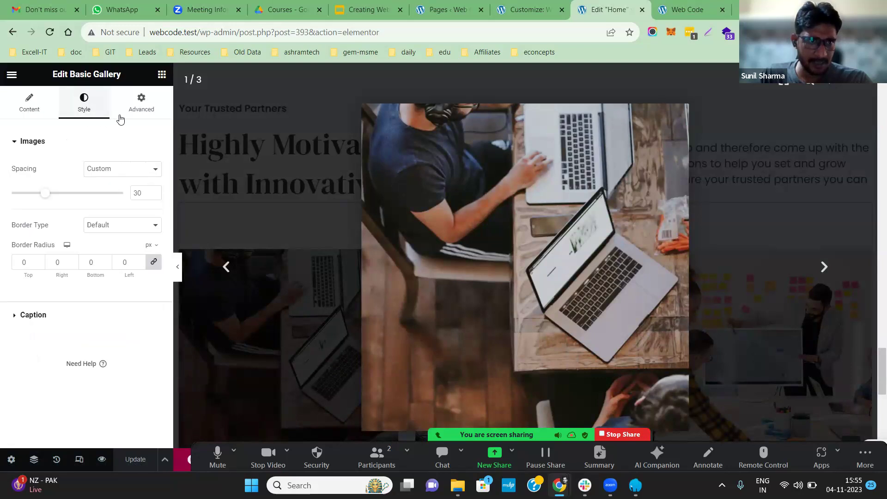
{"action": "left_click", "coordinate": [148, 114]}
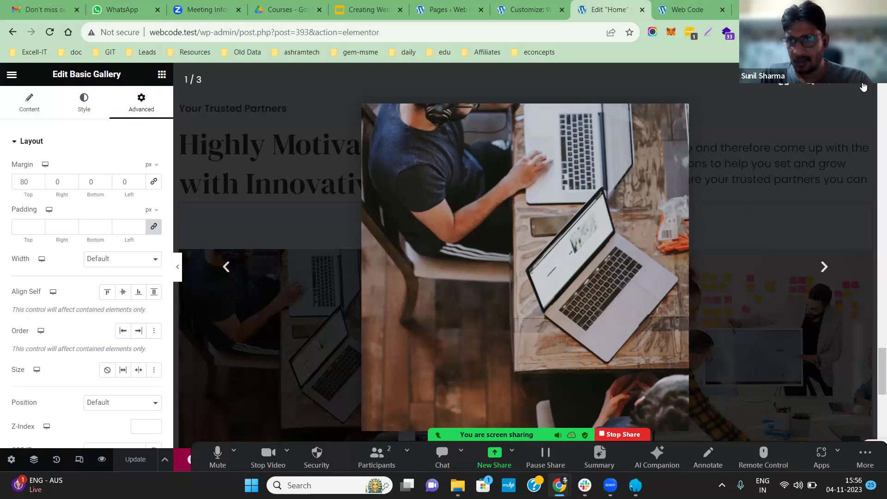
{"action": "left_click", "coordinate": [625, 266]}
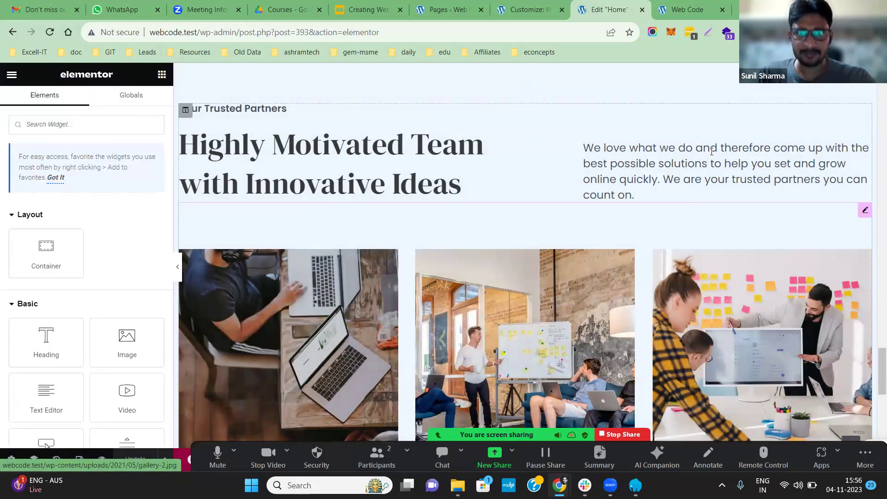
- Preview the Home page and exit its Elementor editor, leaving the choice of exit destination for Decide Later
{"action": "left_click", "coordinate": [100, 461]}
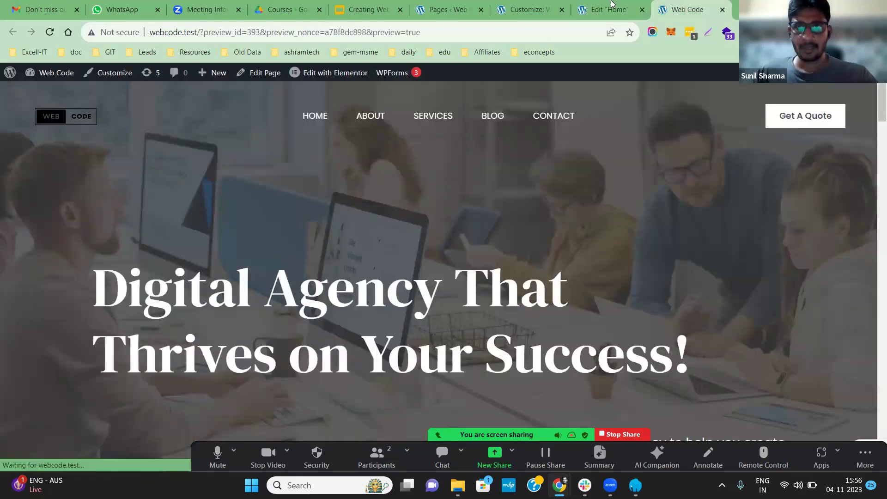
{"action": "left_click", "coordinate": [610, 9]}
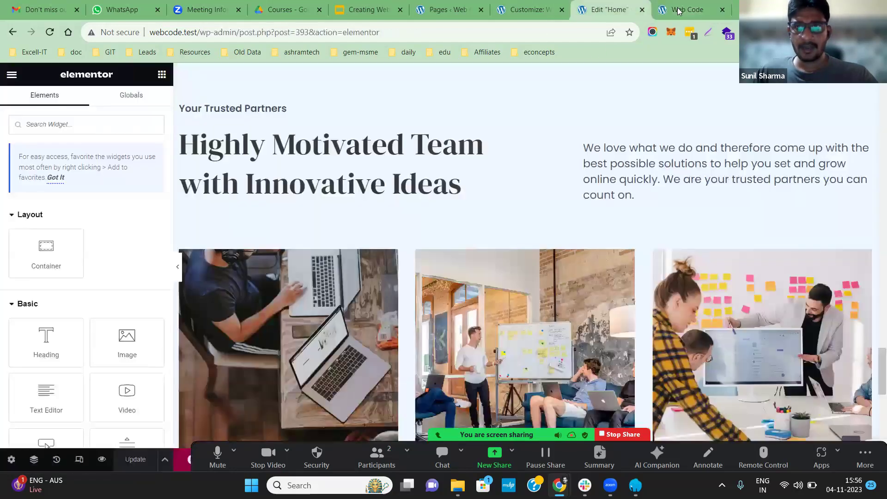
{"action": "left_click", "coordinate": [12, 77]}
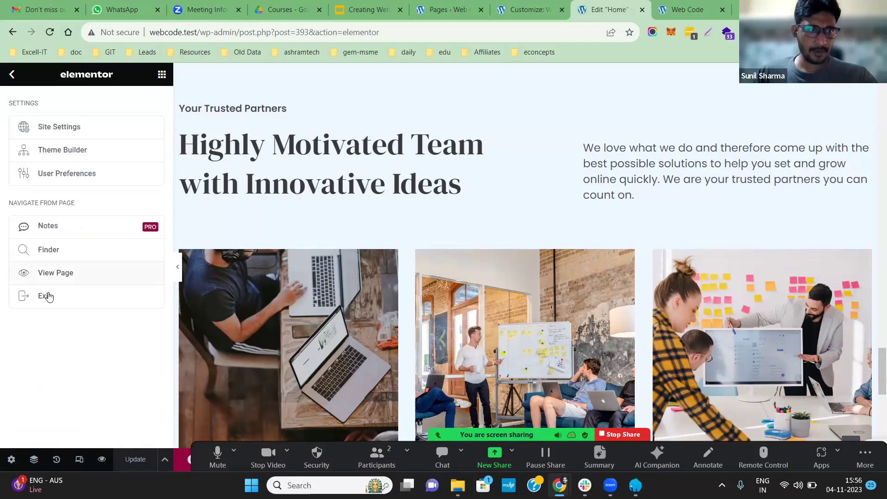
{"action": "left_click", "coordinate": [63, 300]}
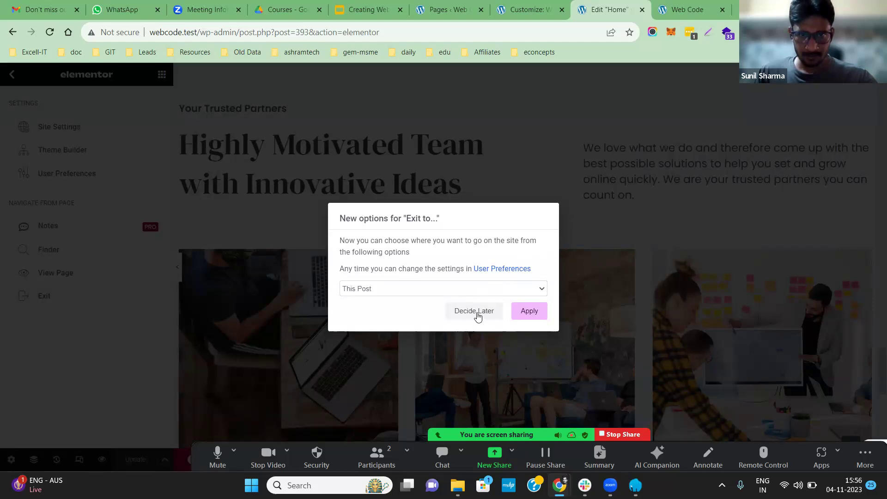
{"action": "left_click", "coordinate": [459, 320]}
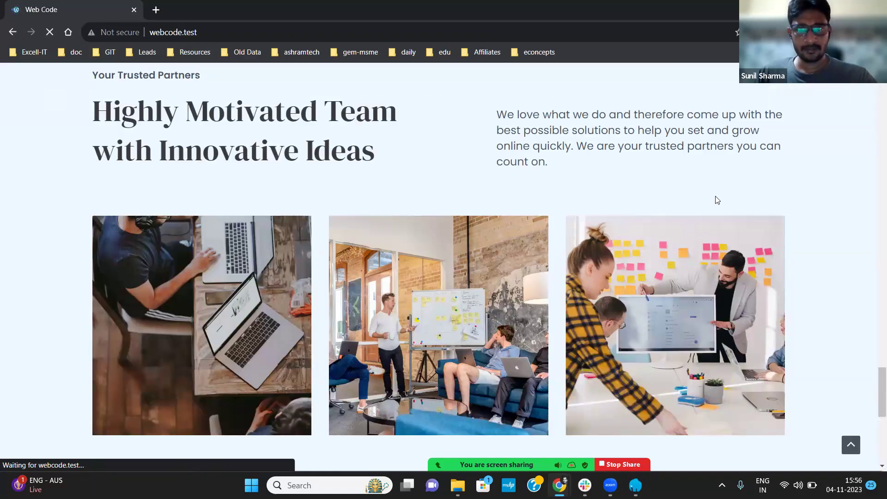
- Check the Subscribe section, footer and header of the live home page and return to the WordPress admin window
{"action": "left_click_drag", "start_coordinate": [874, 383], "coordinate": [874, 443]}
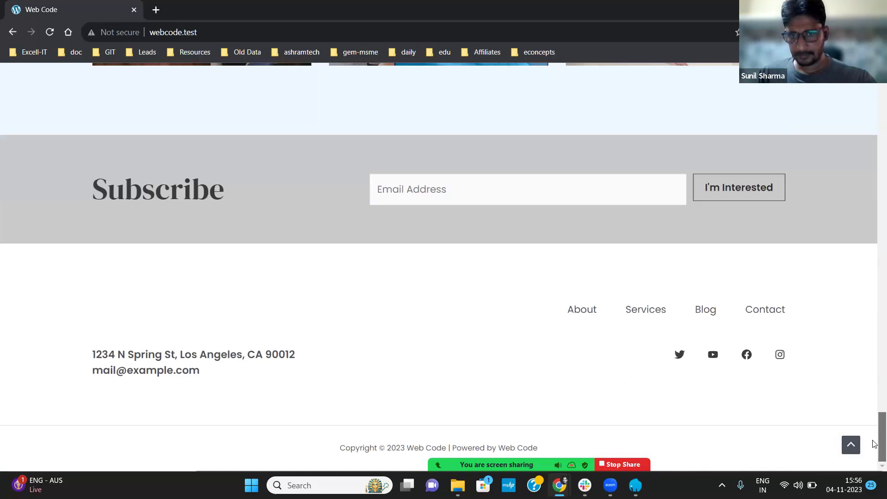
{"action": "key", "text": "Home"}
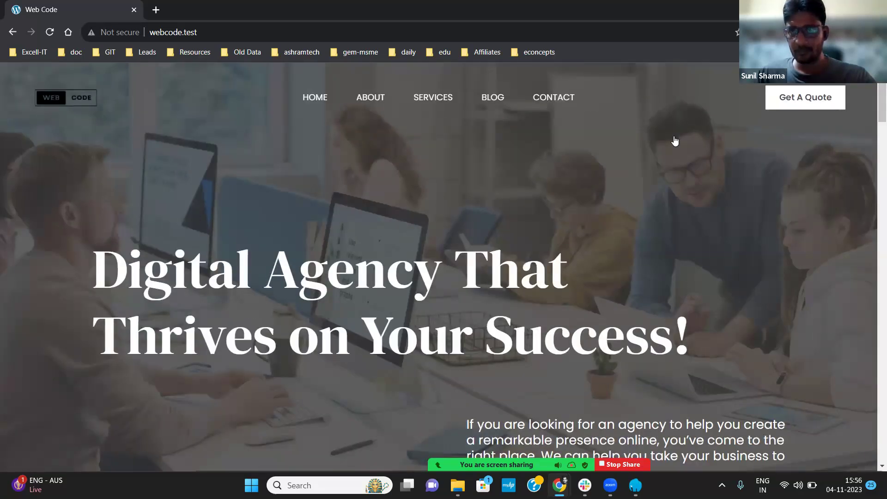
{"action": "key", "text": "alt+Tab"}
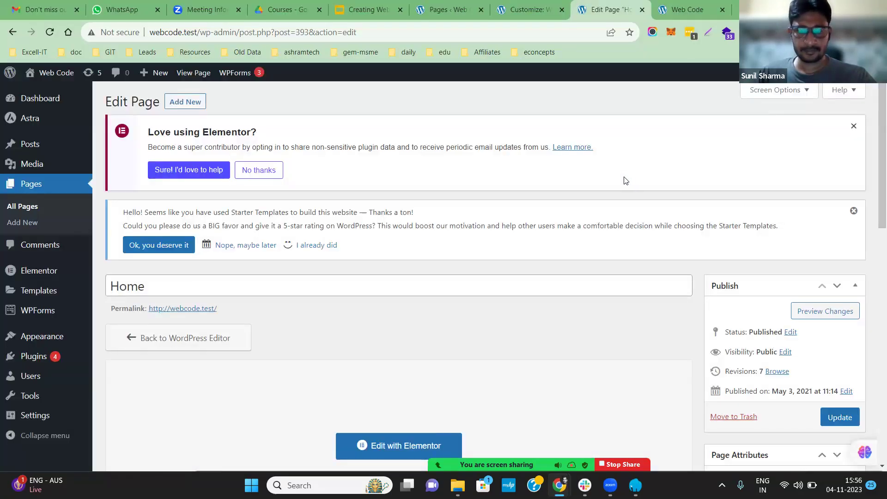
- Open the About page from the site navigation and examine its text, testimonials, project call-out and footer for readability
{"action": "left_click", "coordinate": [688, 10]}
{"action": "left_click", "coordinate": [372, 121]}
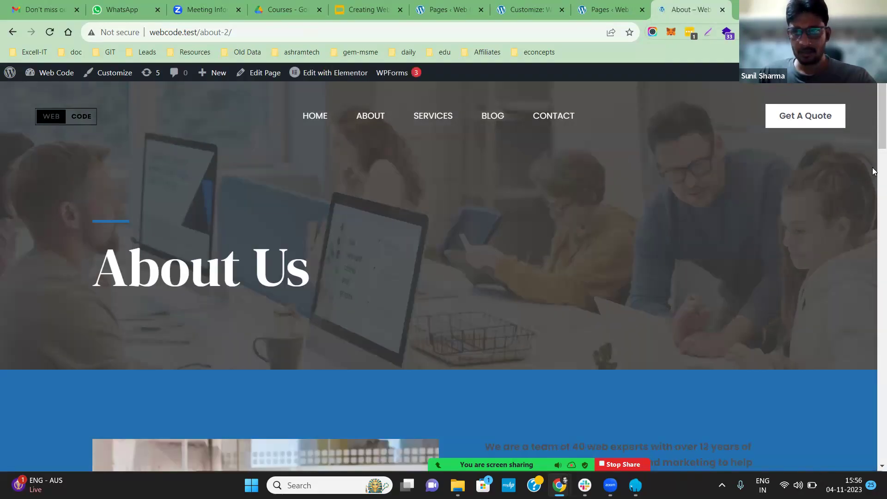
{"action": "scroll", "coordinate": [873, 171], "scroll_direction": "down", "scroll_amount": 12}
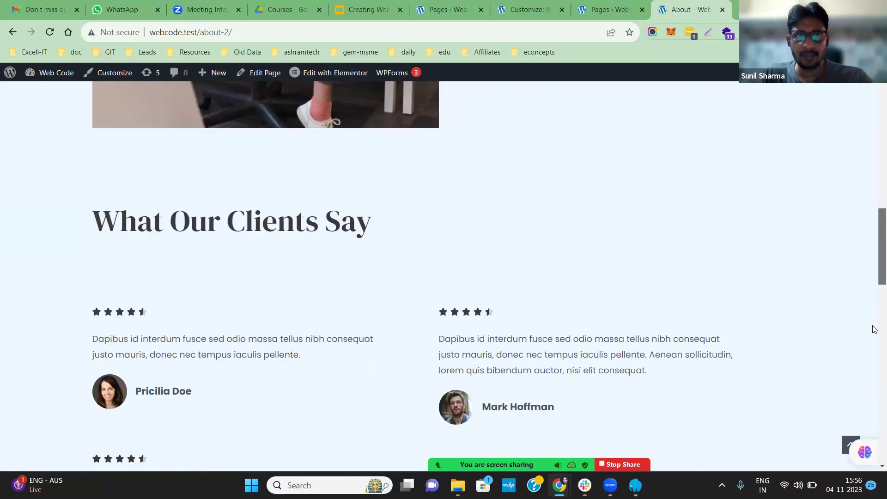
{"action": "scroll", "coordinate": [873, 329], "scroll_direction": "down", "scroll_amount": 10}
{"action": "left_click_drag", "start_coordinate": [873, 404], "coordinate": [873, 145]}
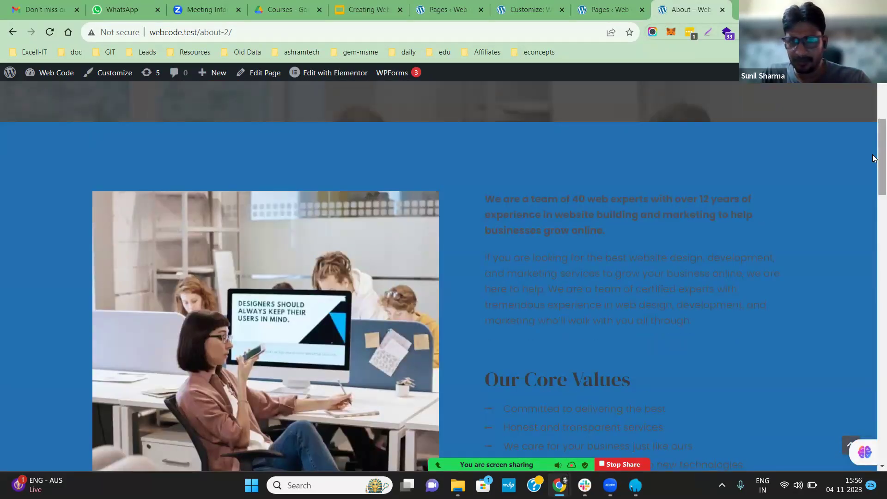
{"action": "scroll", "coordinate": [357, 296], "scroll_direction": "down", "scroll_amount": 15}
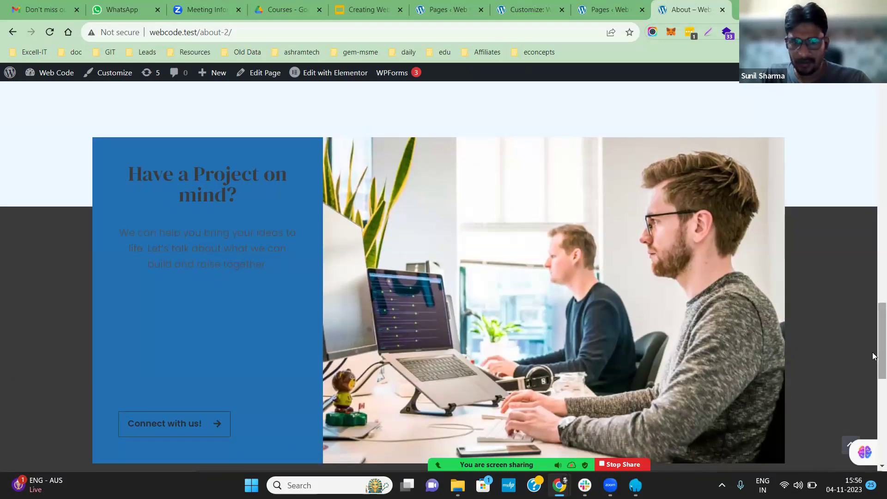
{"action": "left_click_drag", "start_coordinate": [873, 325], "coordinate": [874, 413]}
{"action": "key", "text": "Home"}
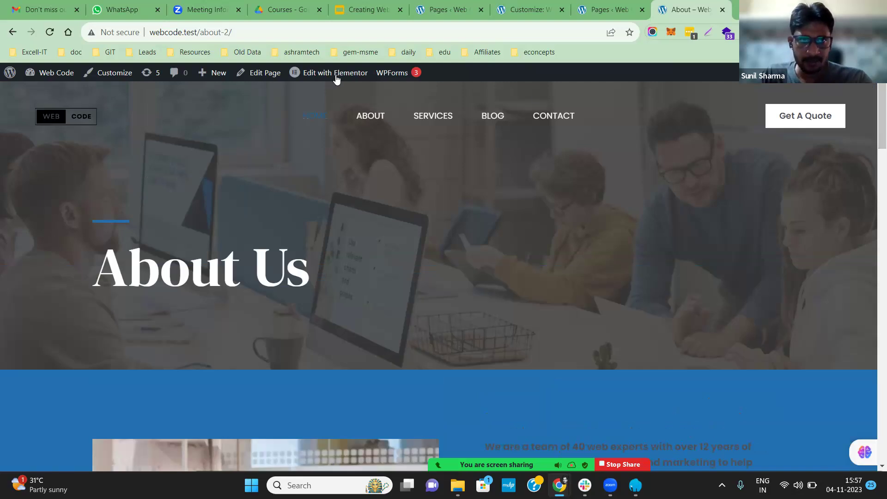
- Open the About page in the Elementor editor and show its blue section with the Our Core Values heading
{"action": "left_click", "coordinate": [337, 79]}
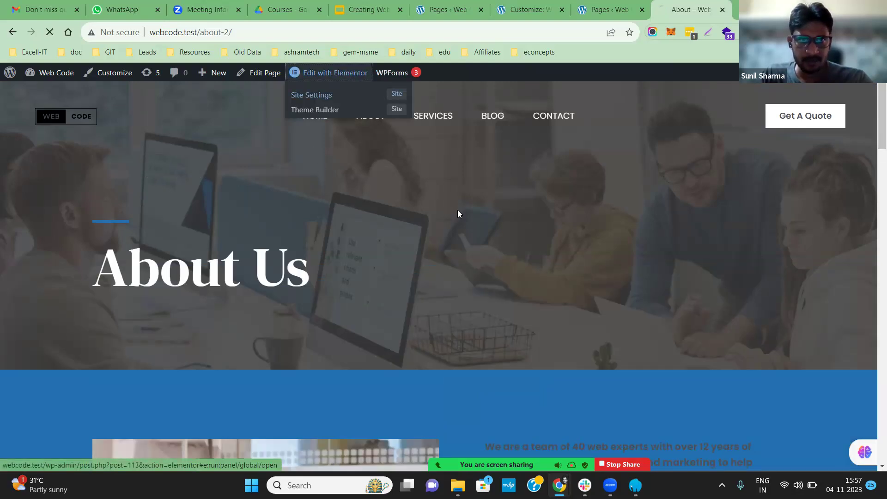
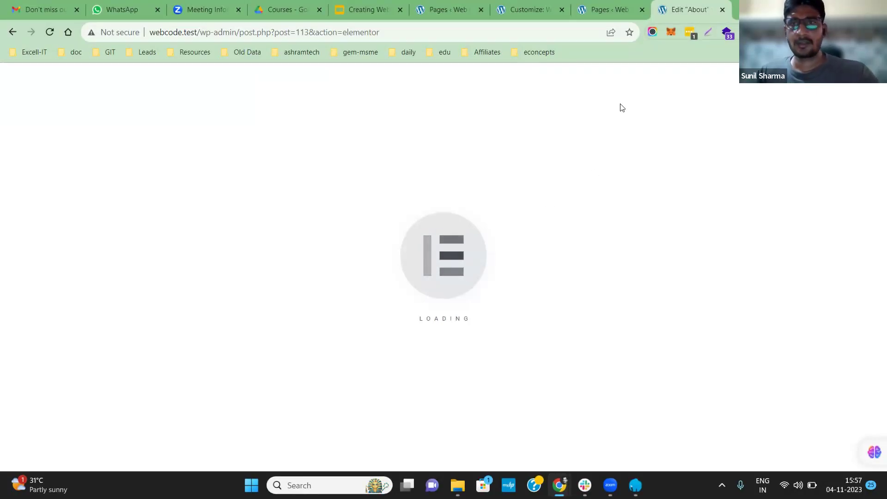
{"action": "left_click", "coordinate": [608, 6]}
{"action": "left_click", "coordinate": [526, 9]}
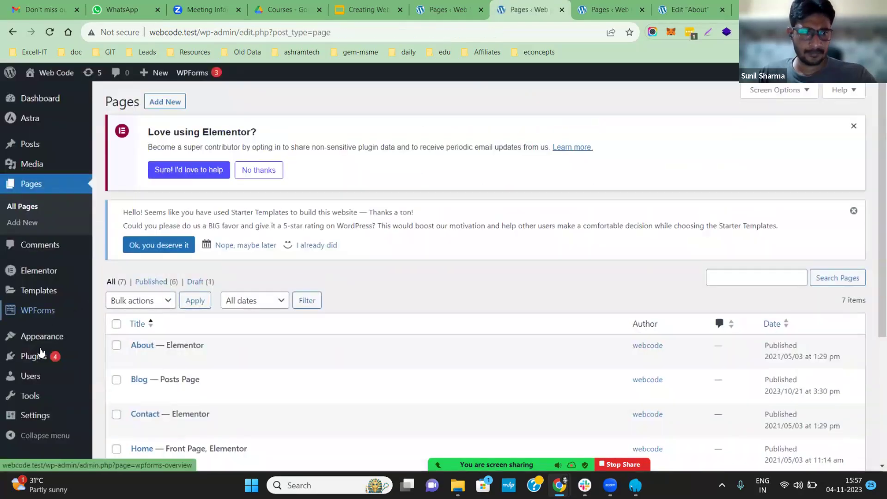
{"action": "mouse_move", "coordinate": [69, 336]}
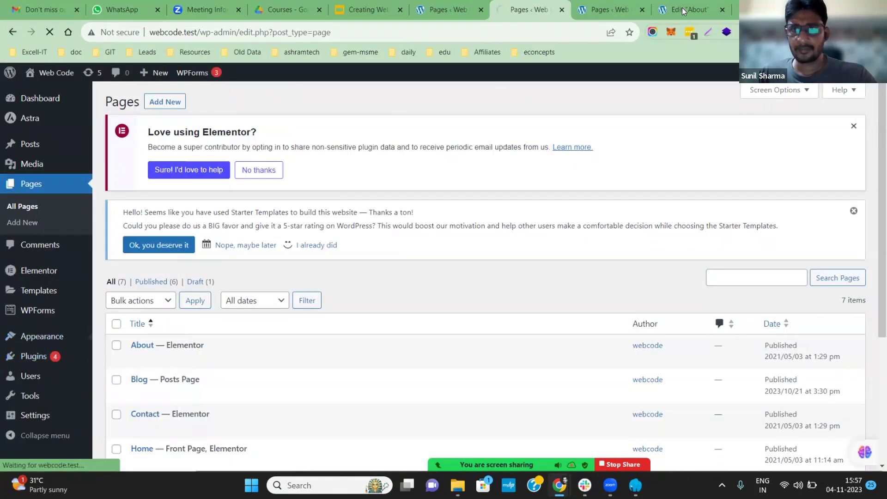
{"action": "left_click", "coordinate": [684, 7]}
{"action": "scroll", "coordinate": [521, 289], "scroll_direction": "down", "scroll_amount": 5}
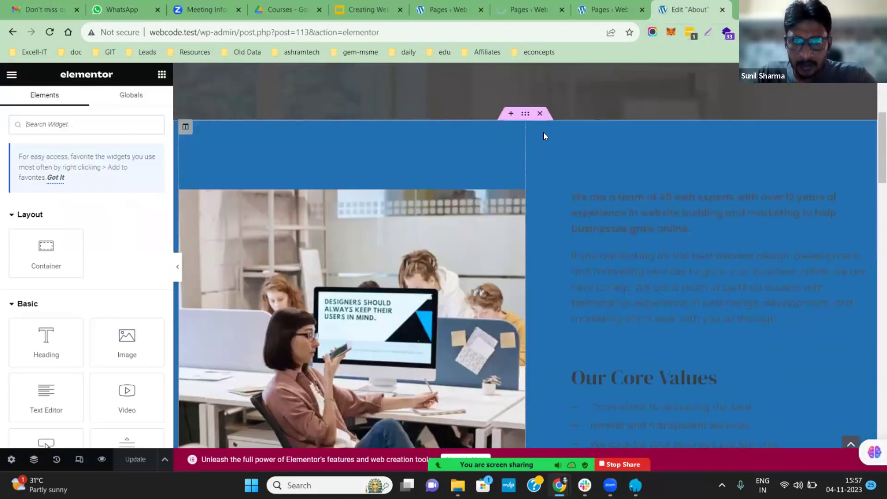
- Set the background color of the About page section containing Our Core Values to #c8c8c8
{"action": "left_click", "coordinate": [525, 114]}
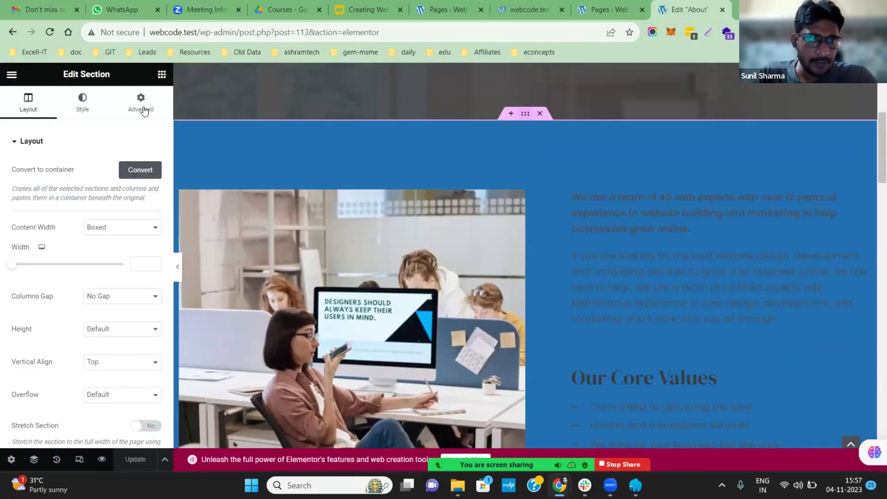
{"action": "left_click", "coordinate": [84, 115]}
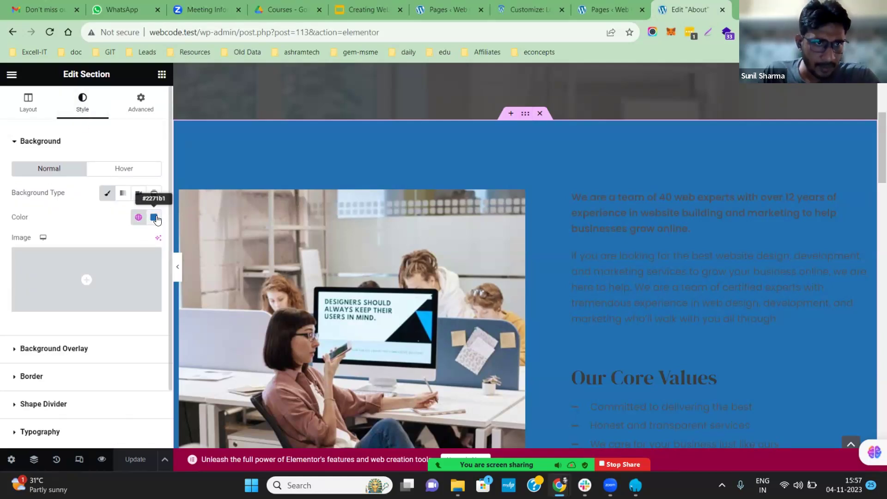
{"action": "left_click", "coordinate": [154, 217]}
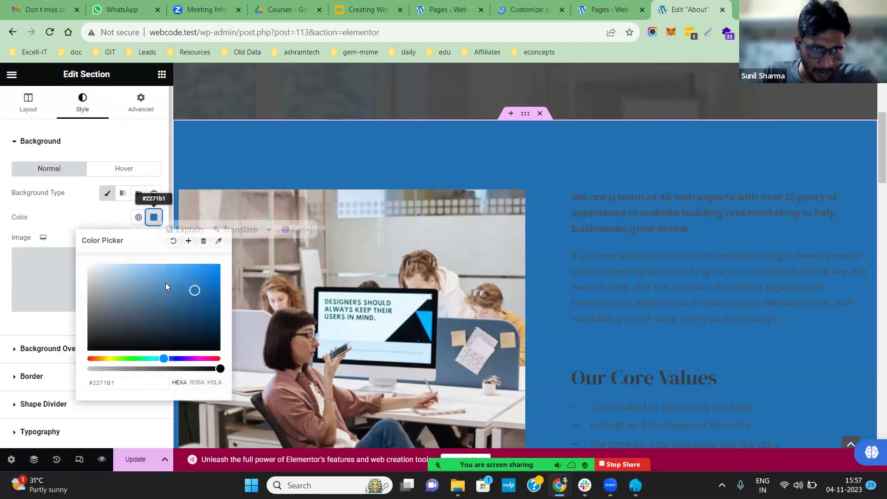
{"action": "left_click", "coordinate": [110, 385]}
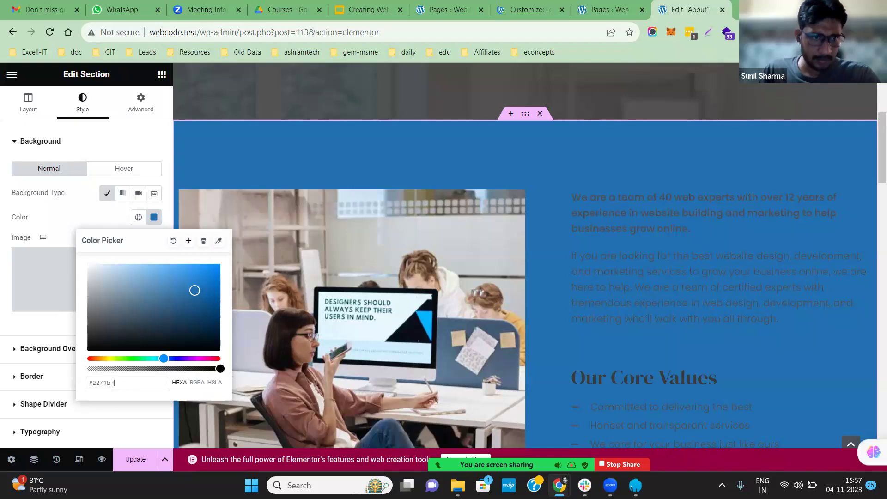
{"action": "key", "text": "BackSpace"}
{"action": "key", "text": "BackSpace"}
{"action": "key", "text": "BackSpace"}
{"action": "key", "text": "BackSpace"}
{"action": "key", "text": "BackSpace"}
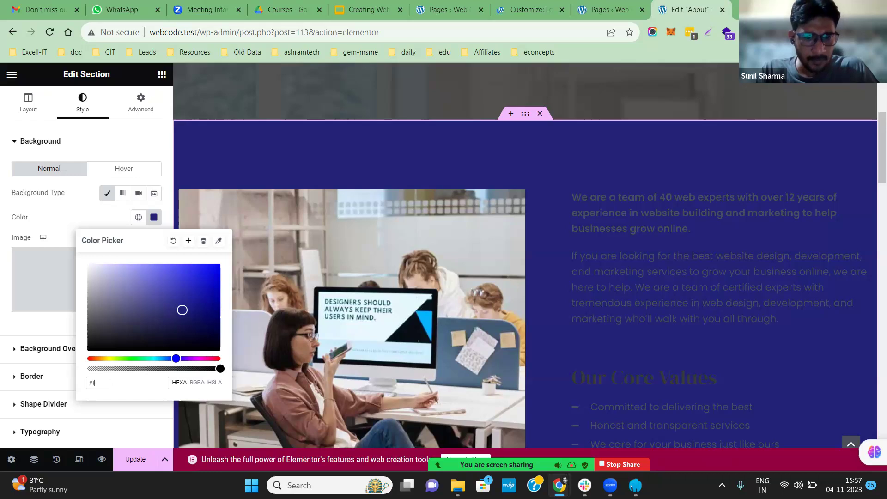
{"action": "type", "text": "c8c8c8"}
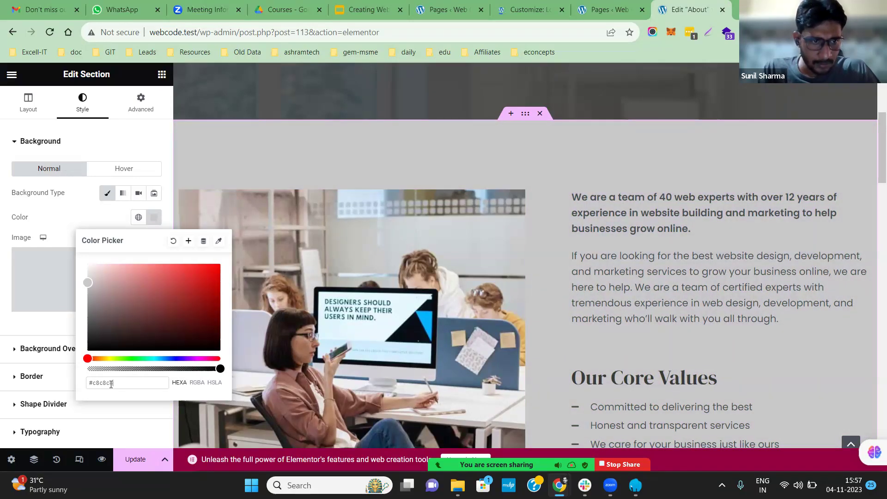
{"action": "left_click", "coordinate": [579, 291]}
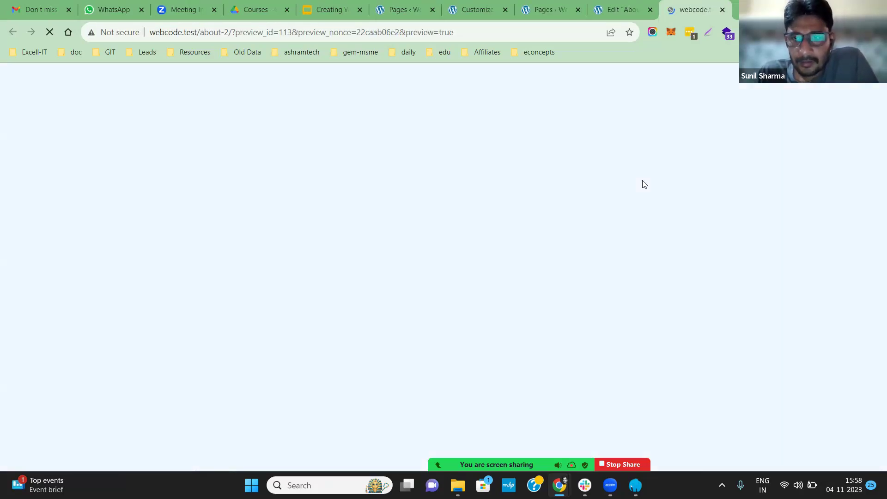
- Examine the About page preview for readability, covering the core values section, client testimonials and the Have a Project on mind? block
{"action": "scroll", "coordinate": [872, 151], "scroll_direction": "down", "scroll_amount": 10}
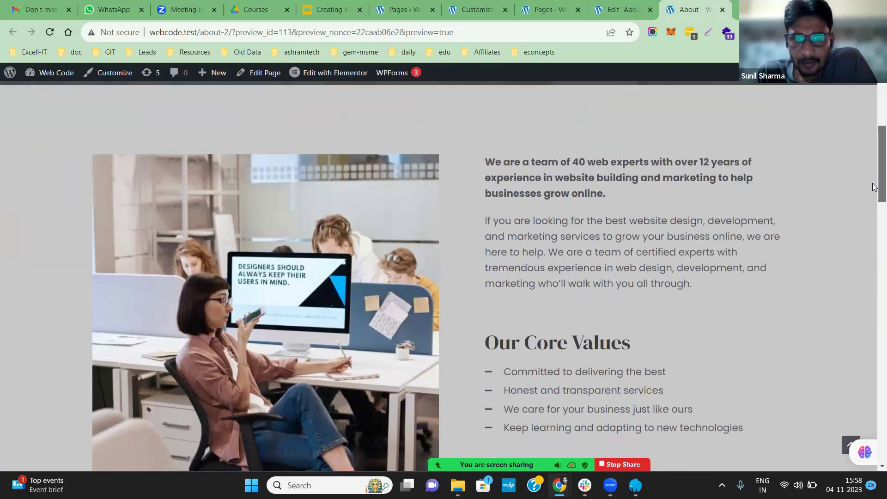
{"action": "scroll", "coordinate": [873, 160], "scroll_direction": "up", "scroll_amount": 5}
{"action": "scroll", "coordinate": [873, 160], "scroll_direction": "up", "scroll_amount": 1}
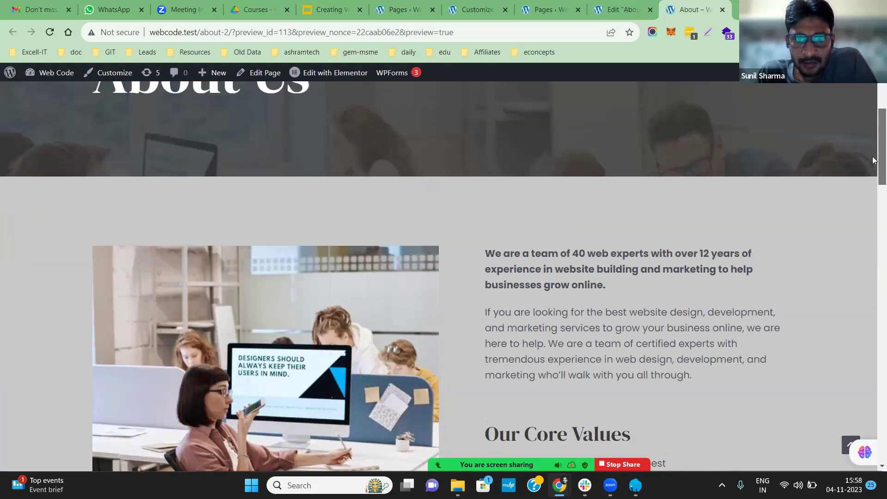
{"action": "scroll", "coordinate": [873, 185], "scroll_direction": "down", "scroll_amount": 7}
{"action": "scroll", "coordinate": [874, 267], "scroll_direction": "down", "scroll_amount": 8}
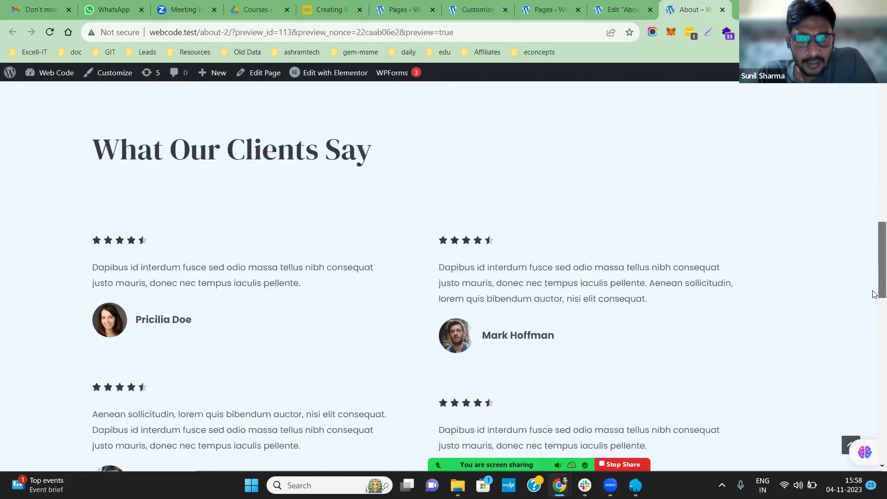
{"action": "scroll", "coordinate": [874, 259], "scroll_direction": "up", "scroll_amount": 6}
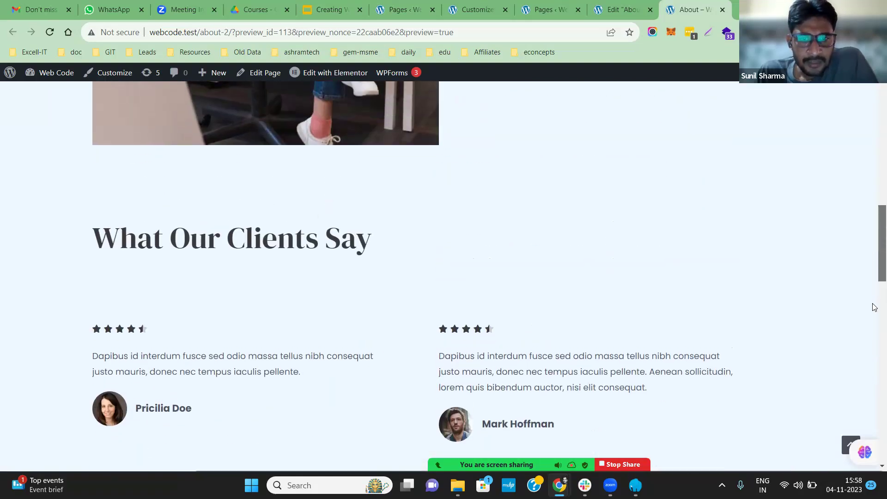
{"action": "scroll", "coordinate": [873, 307], "scroll_direction": "down", "scroll_amount": 12}
{"action": "scroll", "coordinate": [873, 375], "scroll_direction": "up", "scroll_amount": 3}
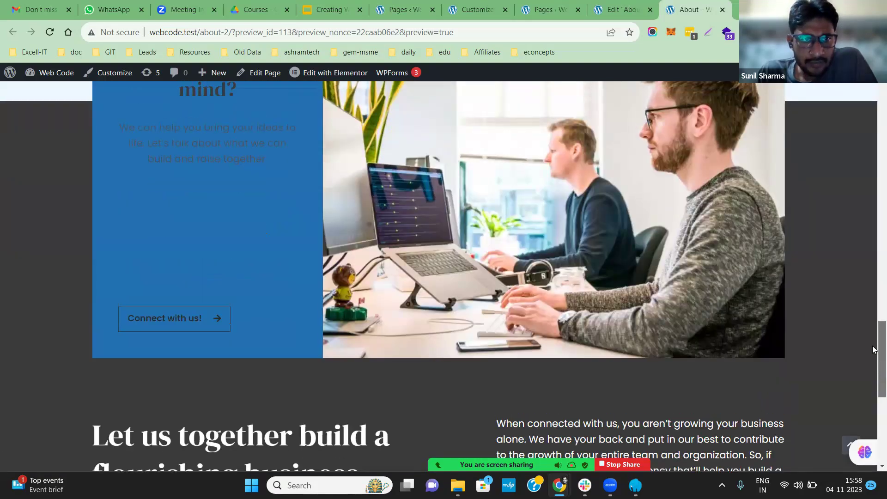
{"action": "scroll", "coordinate": [873, 365], "scroll_direction": "down", "scroll_amount": 2}
{"action": "scroll", "coordinate": [873, 358], "scroll_direction": "up", "scroll_amount": 1}
{"action": "scroll", "coordinate": [873, 356], "scroll_direction": "down", "scroll_amount": 1}
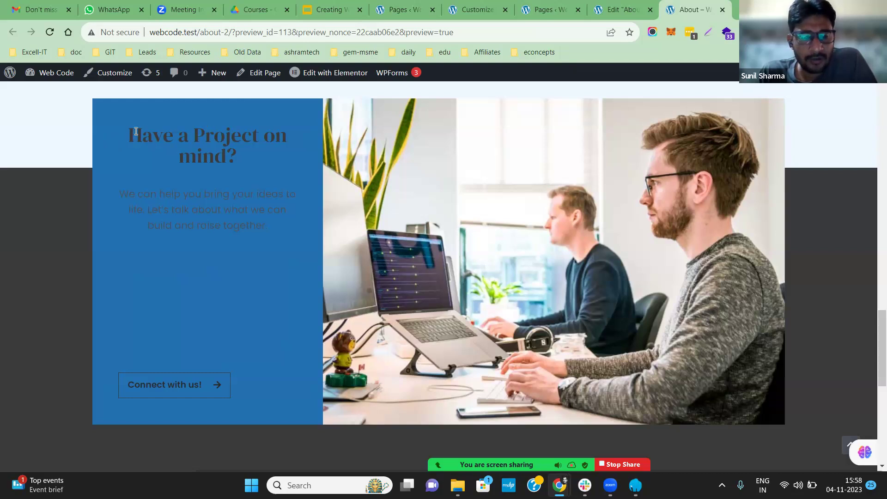
- Back in the About page editor, clear the background color hex value of the Have a Project on mind? column
{"action": "left_click", "coordinate": [632, 5]}
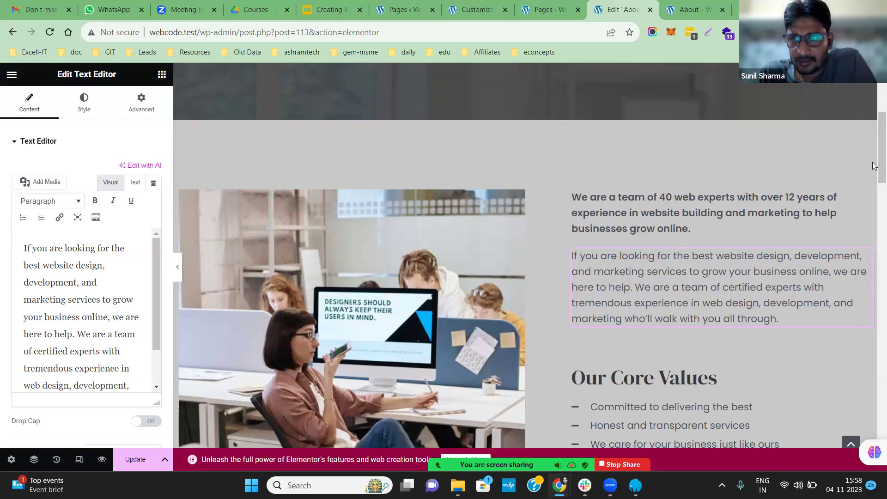
{"action": "scroll", "coordinate": [873, 198], "scroll_direction": "down", "scroll_amount": 6}
{"action": "scroll", "coordinate": [873, 216], "scroll_direction": "down", "scroll_amount": 18}
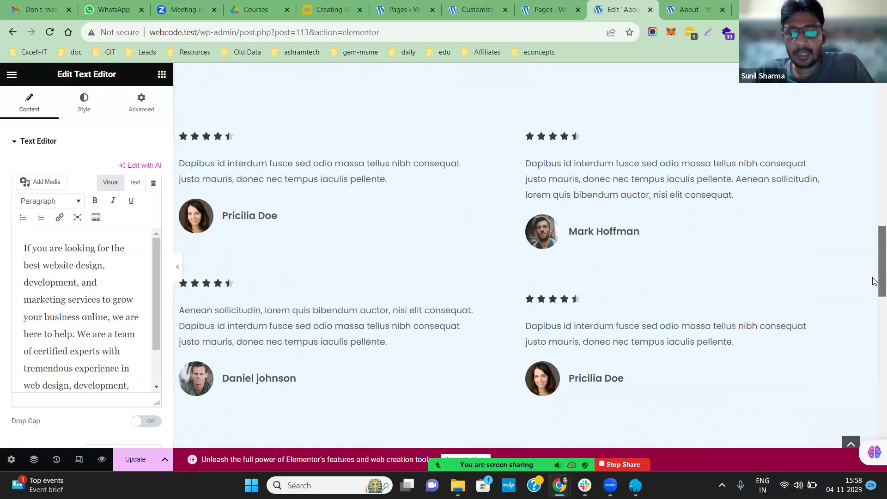
{"action": "scroll", "coordinate": [873, 333], "scroll_direction": "up", "scroll_amount": 4}
{"action": "scroll", "coordinate": [873, 341], "scroll_direction": "down", "scroll_amount": 2}
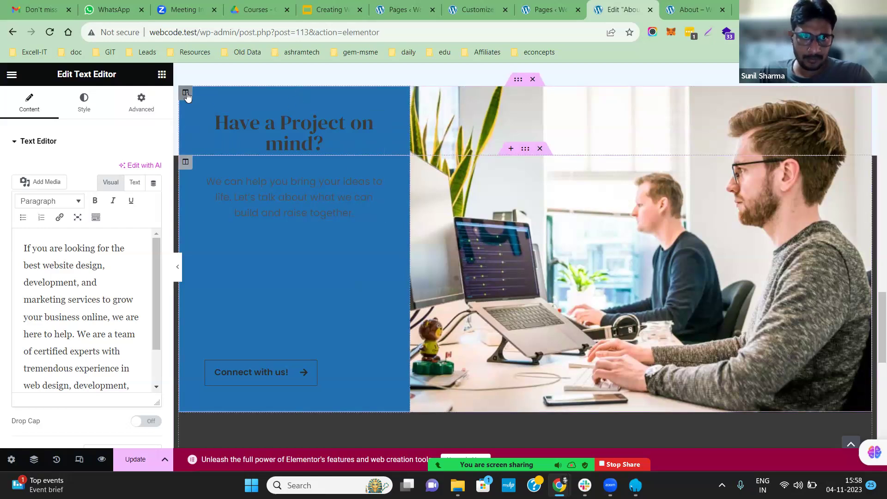
{"action": "left_click", "coordinate": [186, 93]}
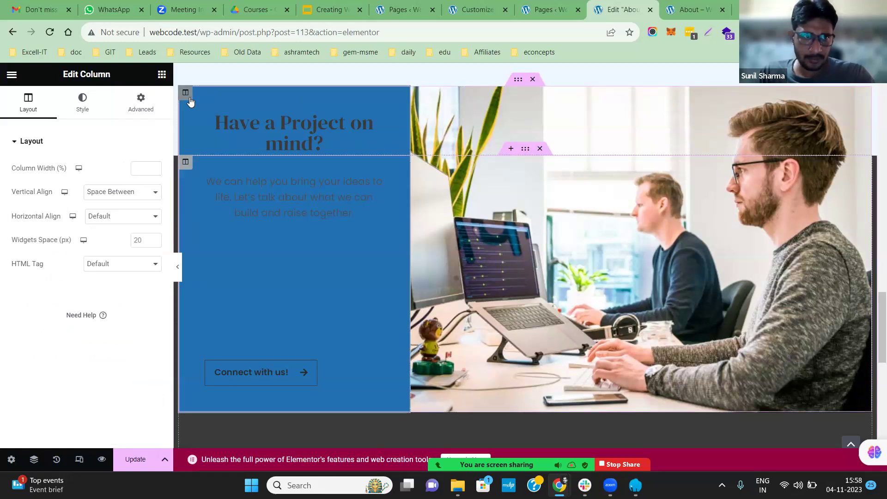
{"action": "left_click", "coordinate": [84, 111]}
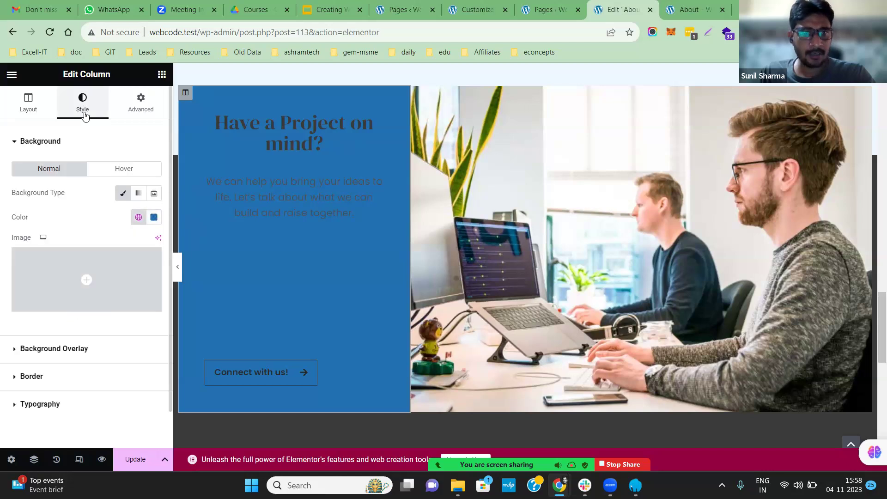
{"action": "left_click", "coordinate": [154, 218]}
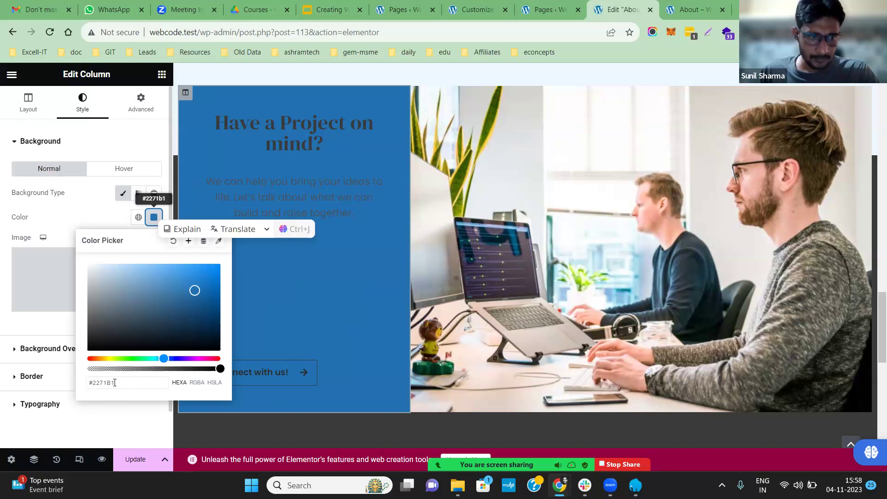
{"action": "key", "text": "BackSpace"}
{"action": "key", "text": "BackSpace"}
{"action": "key", "text": "BackSpace"}
{"action": "key", "text": "BackSpace"}
{"action": "key", "text": "BackSpace"}
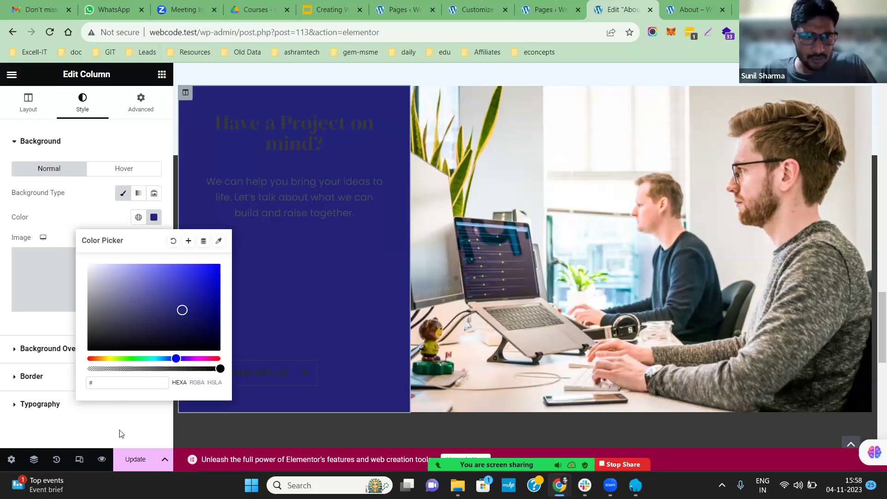
- Set the background color of the "Have a Project on mind?" column to #CCCC99
{"action": "left_click_drag", "start_coordinate": [177, 360], "coordinate": [138, 360]}
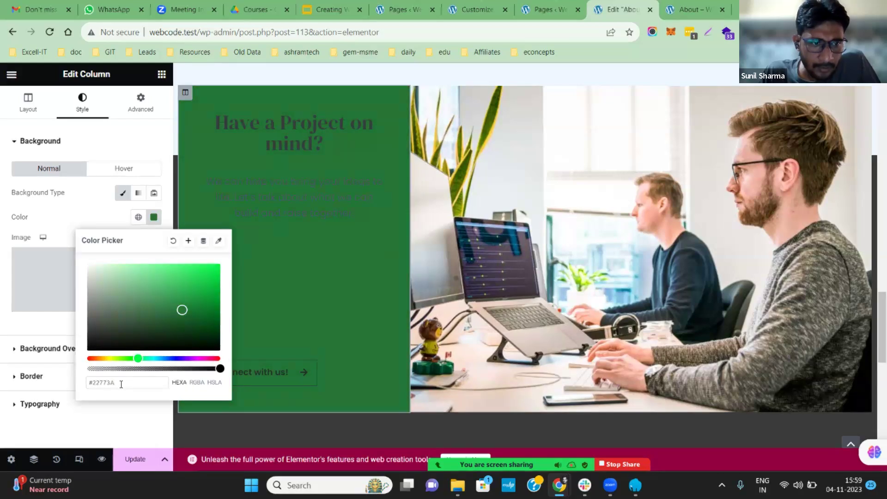
{"action": "left_click_drag", "start_coordinate": [94, 383], "coordinate": [127, 383]}
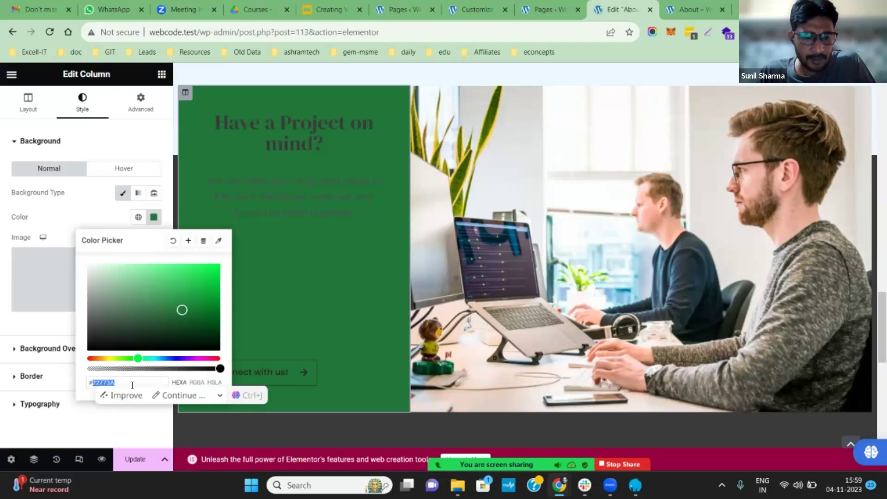
{"action": "type", "text": "CC99CC"}
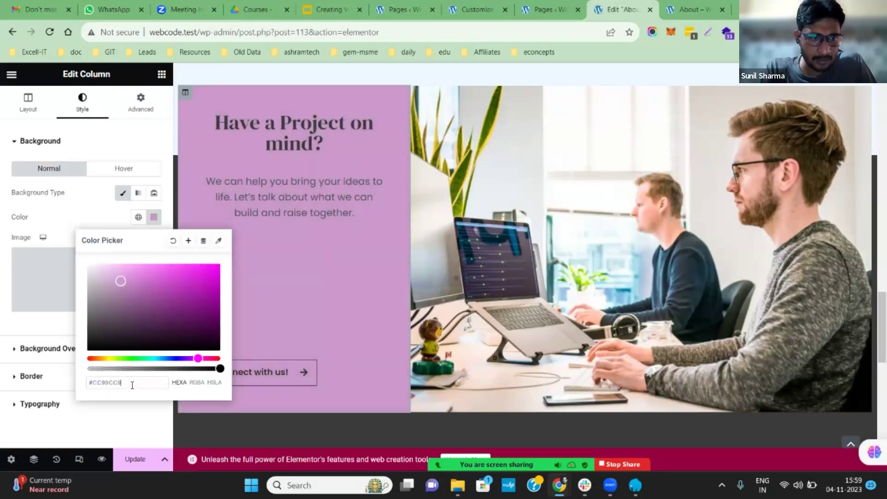
{"action": "key", "text": "BackSpace"}
{"action": "key", "text": "BackSpace"}
{"action": "key", "text": "BackSpace"}
{"action": "type", "text": "CC99"}
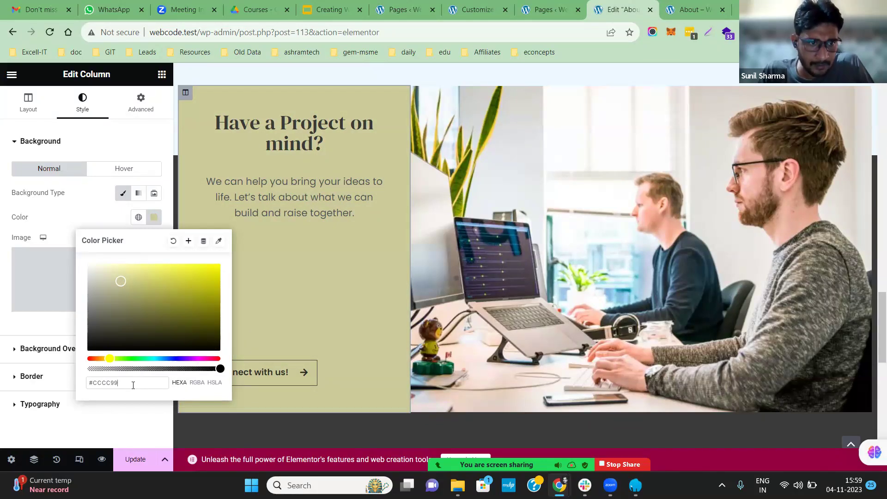
{"action": "left_click", "coordinate": [131, 411]}
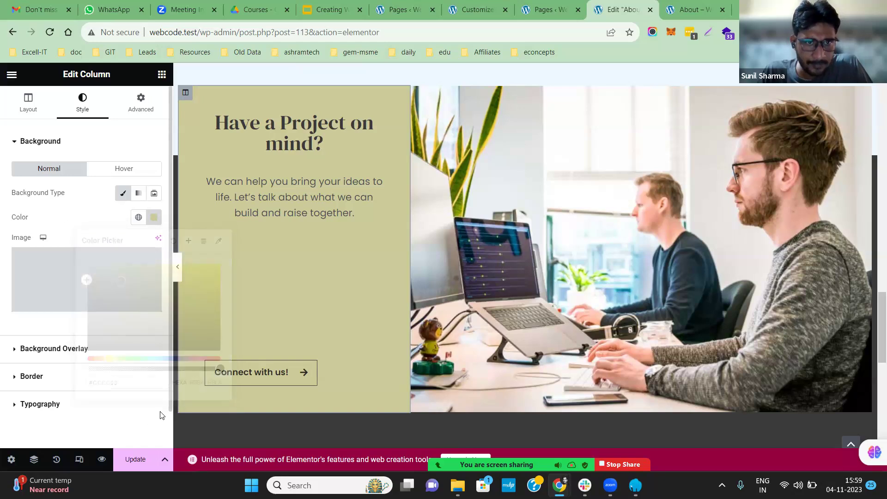
- Check the About page preview down to the footer and update the page from the editor
{"action": "scroll", "coordinate": [406, 197], "scroll_direction": "down", "scroll_amount": 2}
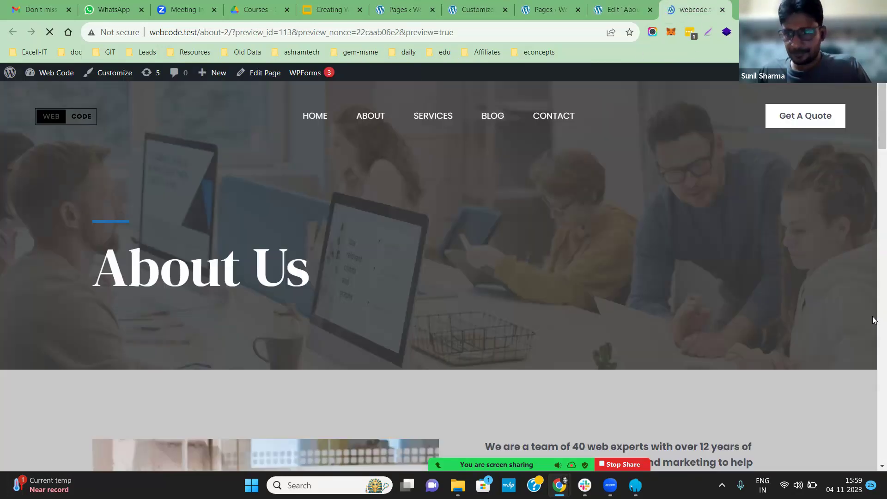
{"action": "left_click_drag", "start_coordinate": [873, 112], "coordinate": [868, 421]}
{"action": "left_click_drag", "start_coordinate": [869, 380], "coordinate": [874, 429]}
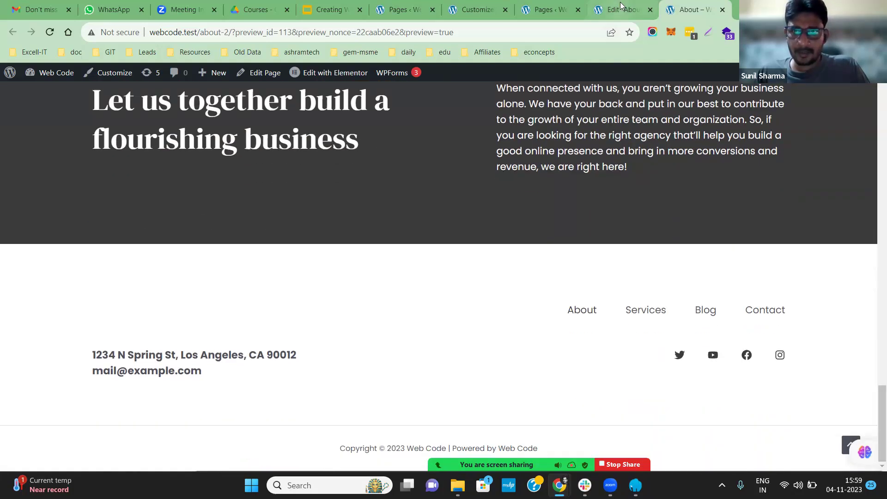
{"action": "left_click", "coordinate": [621, 10]}
{"action": "left_click", "coordinate": [138, 459]}
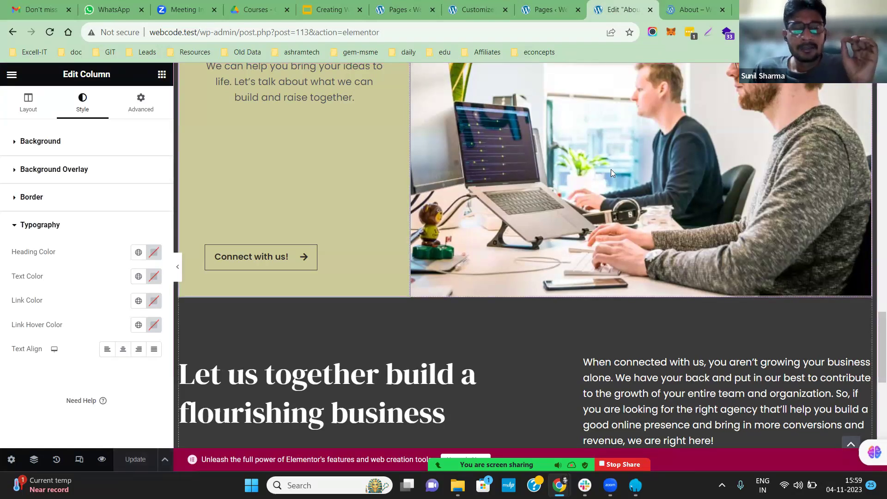
- Compare the previewed About page with the closing and client testimonial sections in the editor
{"action": "left_click", "coordinate": [693, 14]}
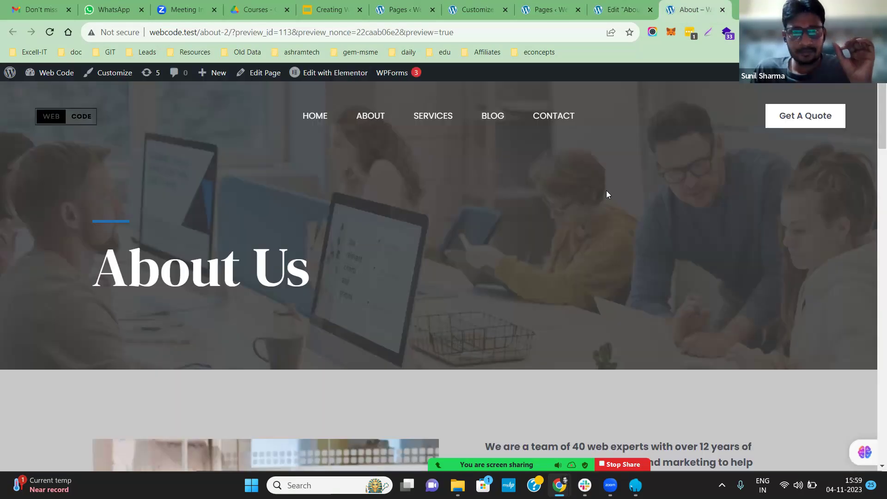
{"action": "left_click", "coordinate": [628, 11]}
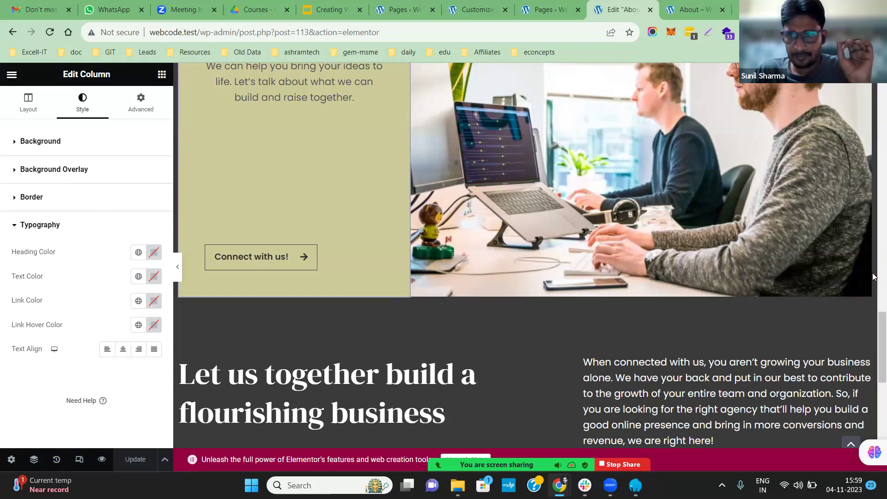
{"action": "scroll", "coordinate": [873, 341], "scroll_direction": "down", "scroll_amount": 1}
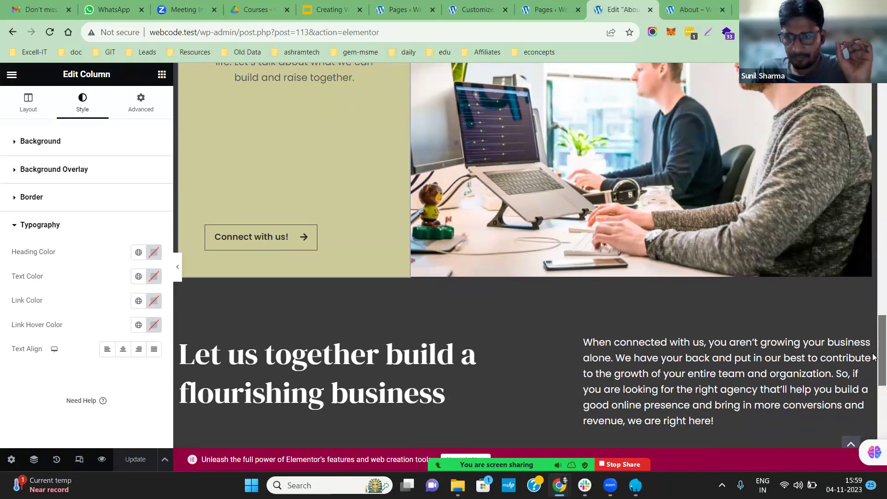
{"action": "scroll", "coordinate": [874, 370], "scroll_direction": "down", "scroll_amount": 5}
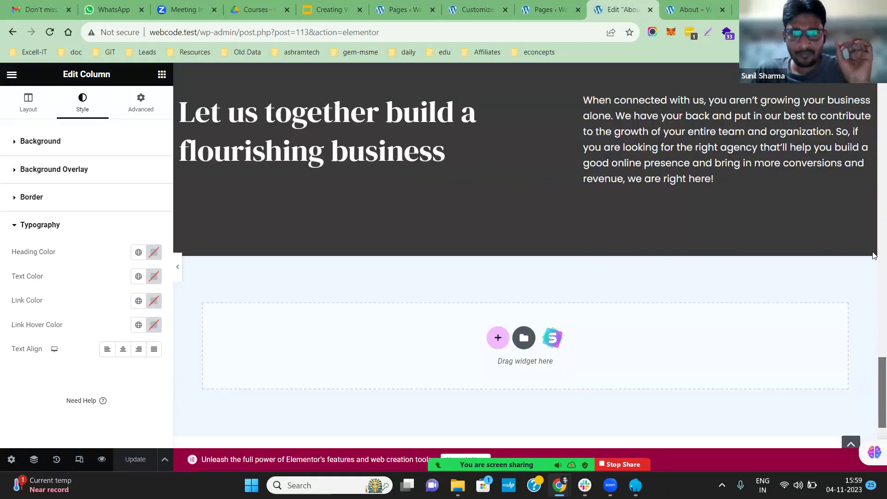
{"action": "scroll", "coordinate": [874, 256], "scroll_direction": "up", "scroll_amount": 15}
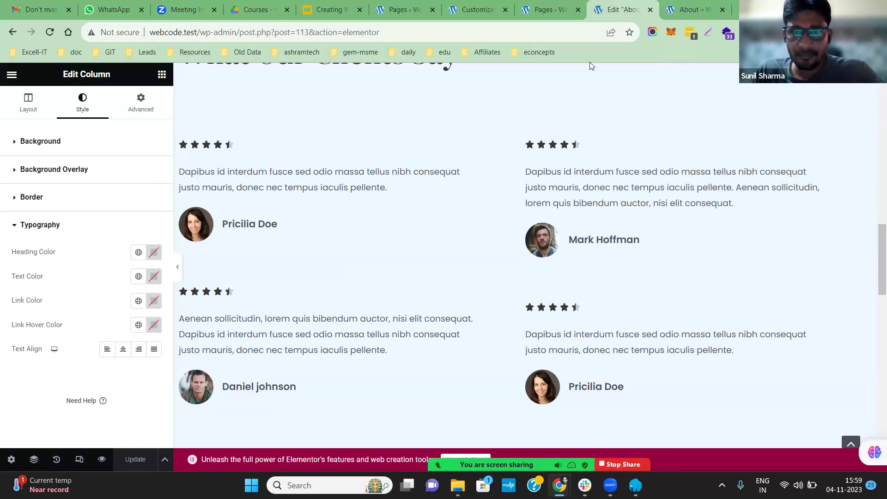
{"action": "left_click", "coordinate": [687, 9]}
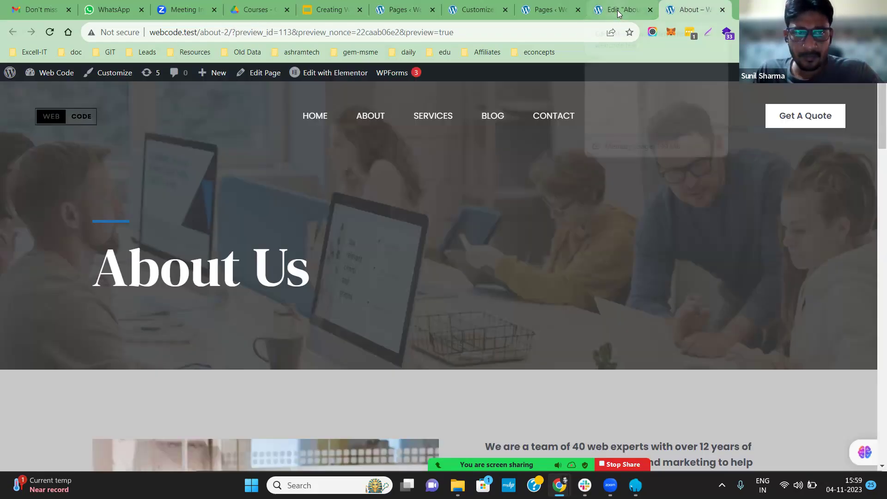
{"action": "left_click", "coordinate": [618, 13]}
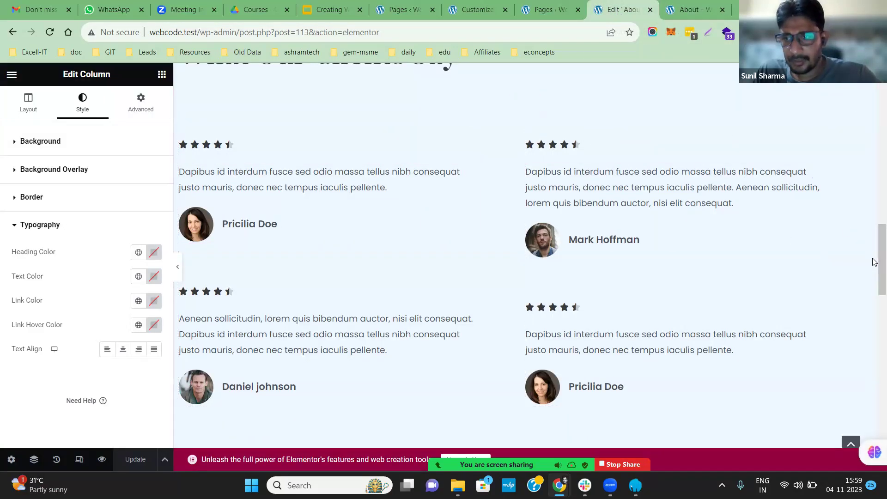
- Add a single vertical container below the "Let us together build a flourishing business" section and nest another container inside it
{"action": "scroll", "coordinate": [874, 360], "scroll_direction": "down", "scroll_amount": 15}
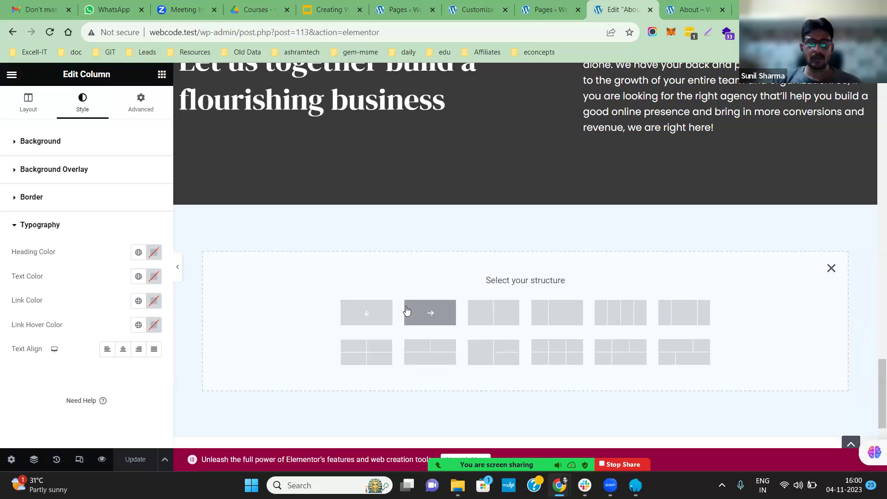
{"action": "left_click", "coordinate": [376, 316]}
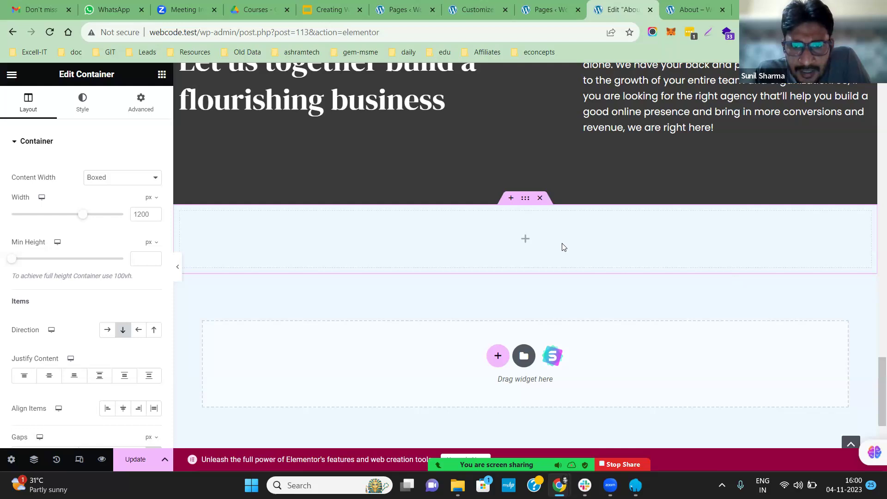
{"action": "left_click", "coordinate": [191, 261]}
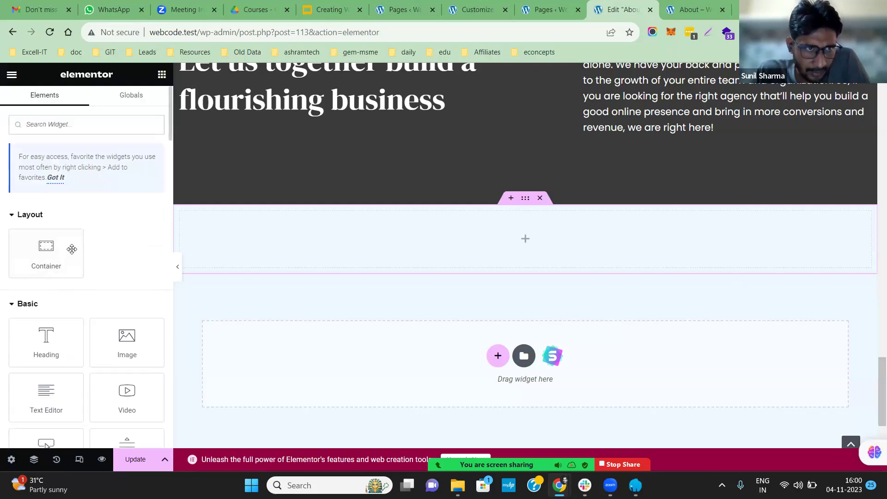
{"action": "left_click_drag", "start_coordinate": [71, 263], "coordinate": [193, 272]}
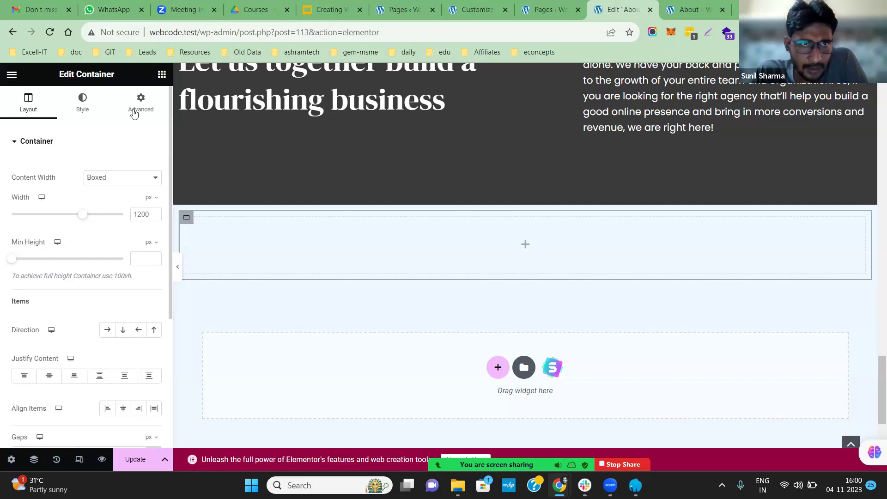
- Browse the widget library for a team member widget, searching for "team" and "memb", and clear the search
{"action": "left_click", "coordinate": [162, 76]}
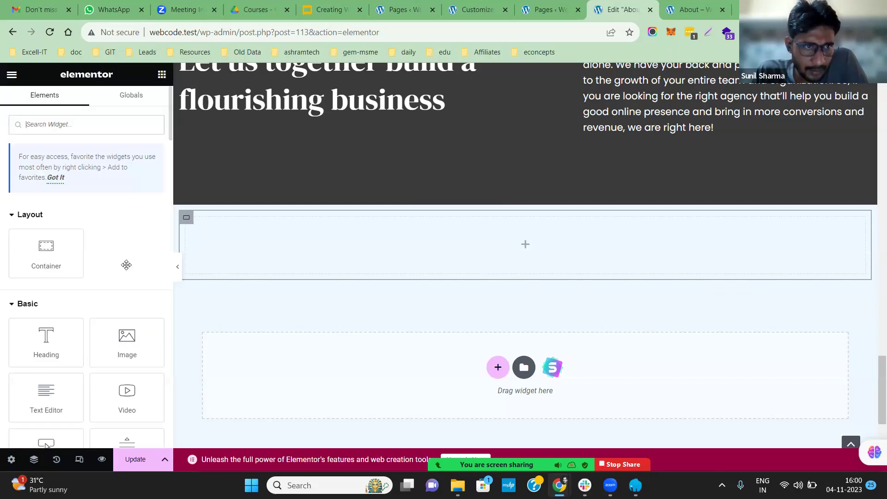
{"action": "scroll", "coordinate": [142, 256], "scroll_direction": "down", "scroll_amount": 6}
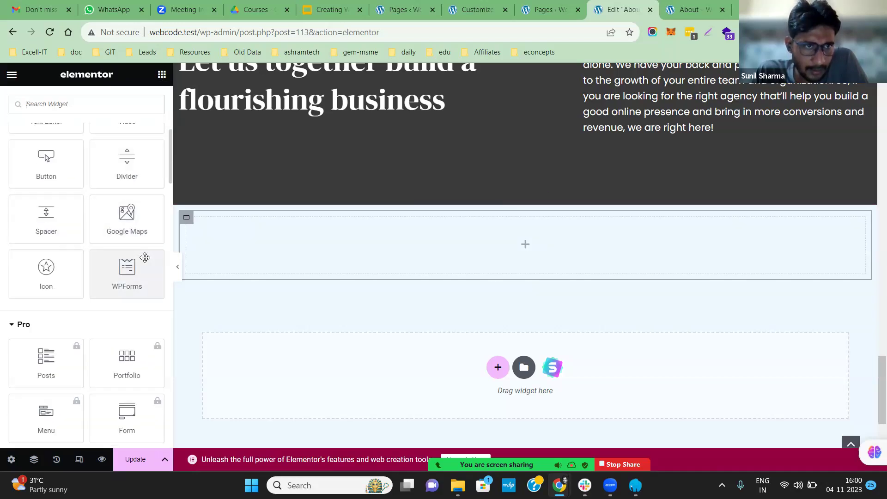
{"action": "scroll", "coordinate": [145, 257], "scroll_direction": "up", "scroll_amount": 4}
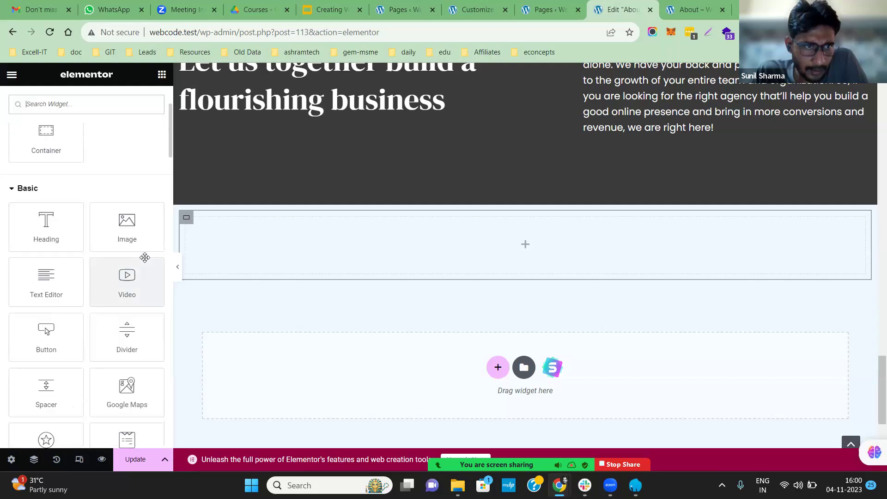
{"action": "scroll", "coordinate": [145, 257], "scroll_direction": "down", "scroll_amount": 1}
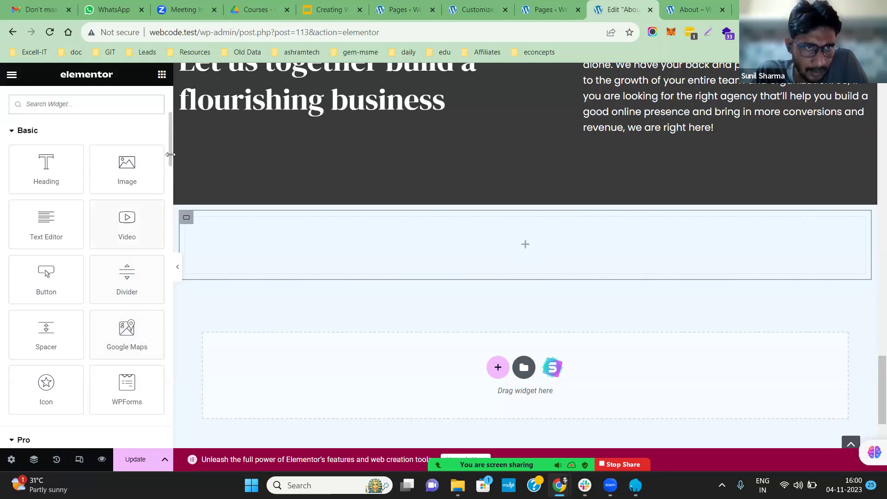
{"action": "scroll", "coordinate": [172, 382], "scroll_direction": "down", "scroll_amount": 8}
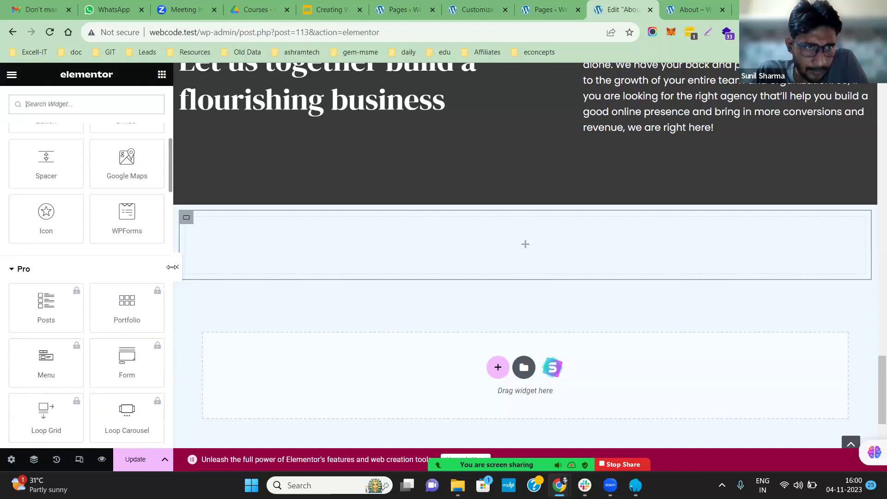
{"action": "scroll", "coordinate": [171, 382], "scroll_direction": "down", "scroll_amount": 10}
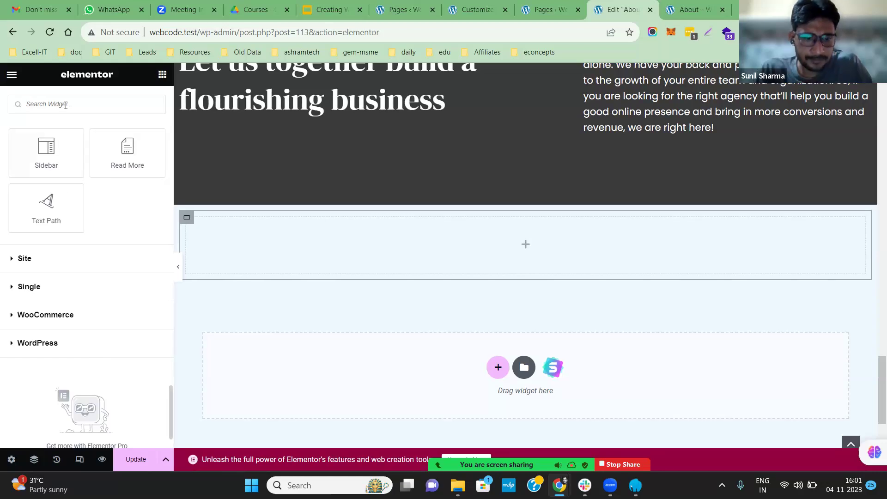
{"action": "type", "text": "team"}
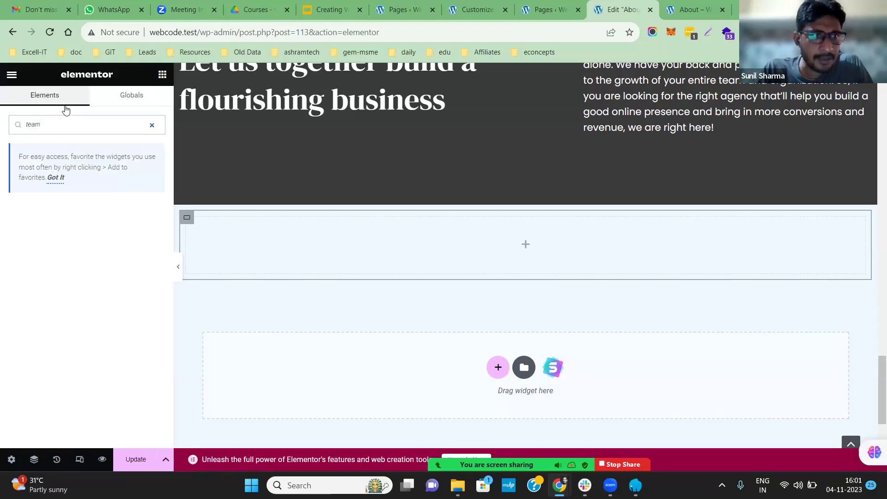
{"action": "key", "text": "BackSpace"}
{"action": "key", "text": "BackSpace"}
{"action": "key", "text": "BackSpace"}
{"action": "key", "text": "BackSpace"}
{"action": "type", "text": "me"}
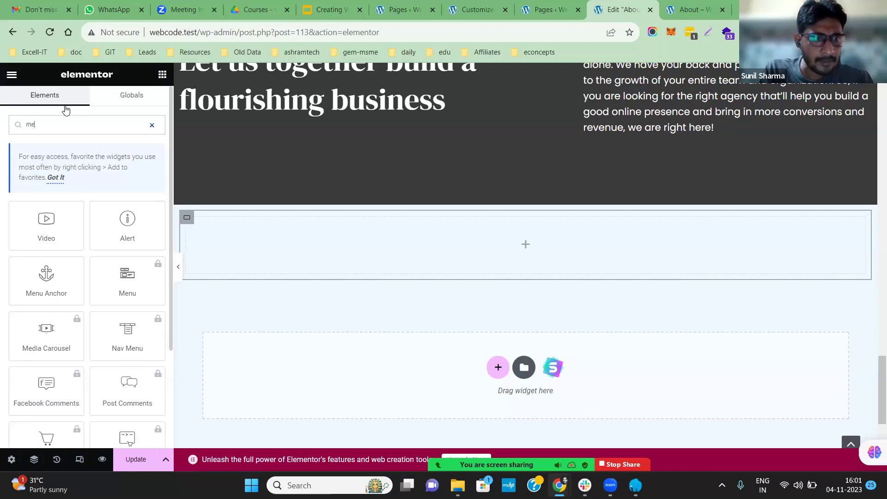
{"action": "type", "text": "mb"}
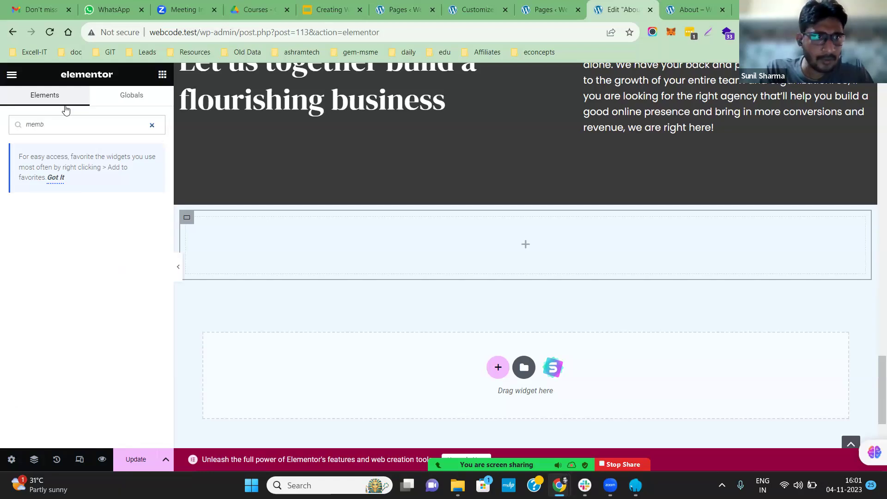
{"action": "key", "text": "BackSpace"}
{"action": "key", "text": "BackSpace"}
{"action": "key", "text": "BackSpace"}
{"action": "key", "text": "BackSpace"}
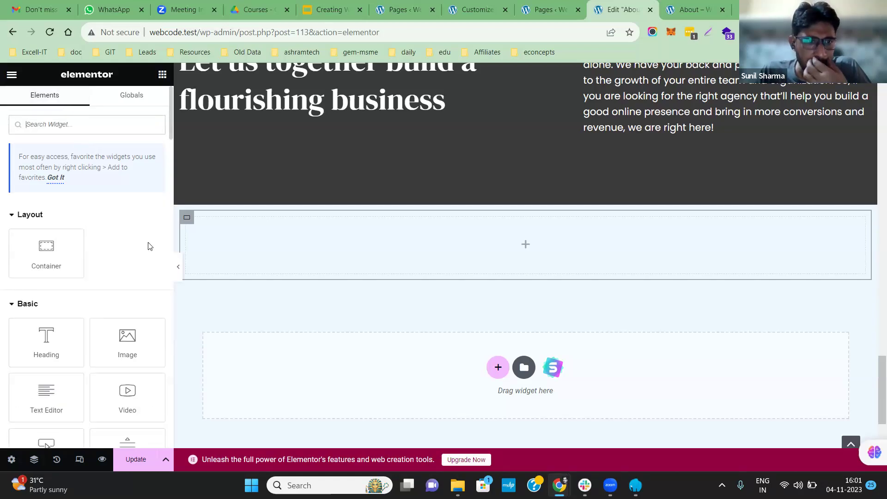
- Add an Image widget to the inner container and fill it with the media library portrait of the man in the green jacket
{"action": "left_click_drag", "start_coordinate": [120, 327], "coordinate": [536, 257]}
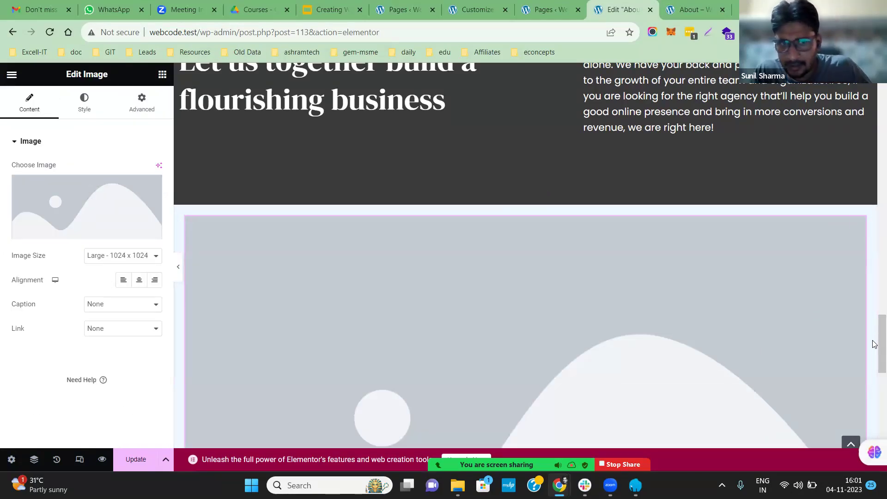
{"action": "left_click", "coordinate": [112, 224]}
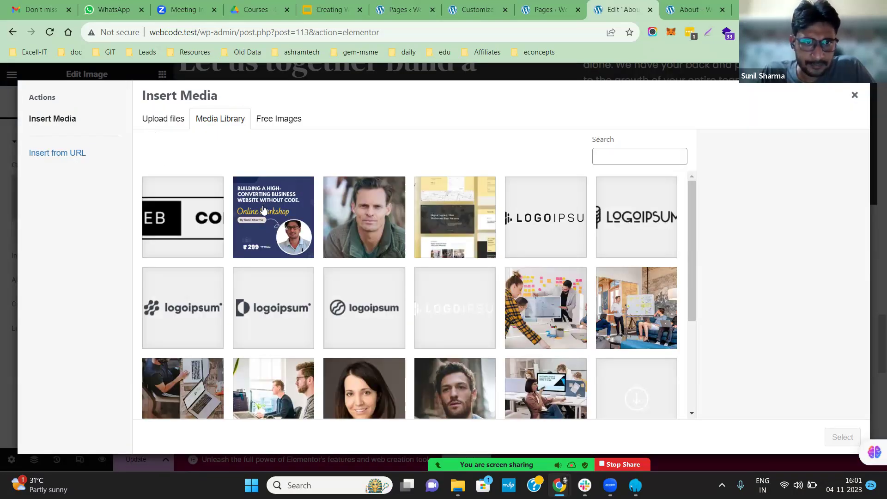
{"action": "left_click", "coordinate": [378, 240]}
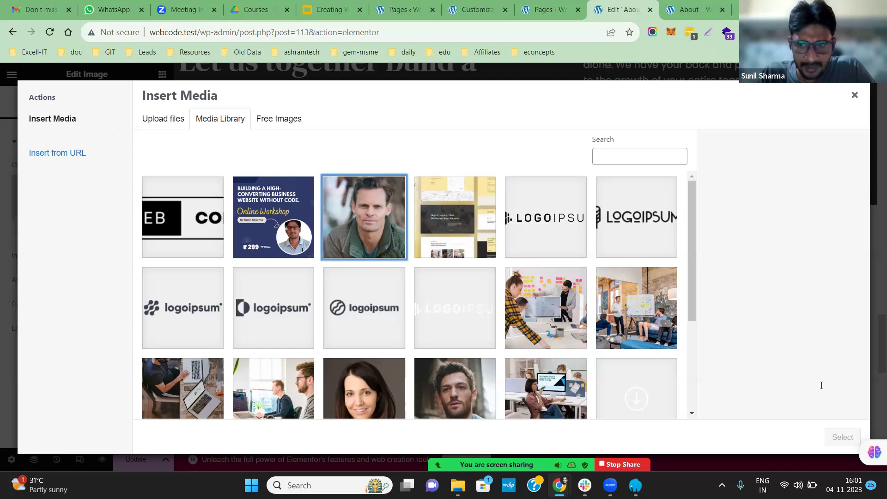
{"action": "left_click", "coordinate": [841, 437]}
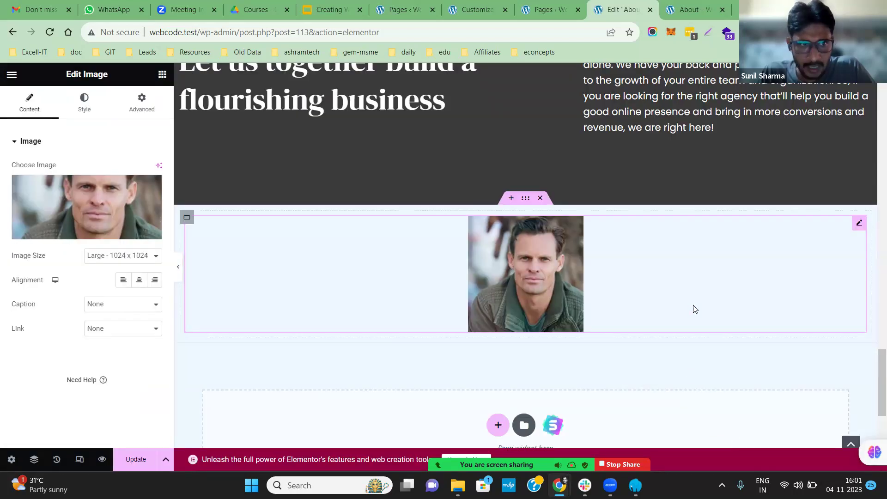
- Open the inner container's layout settings and additional options, and duplicate the container with its portrait
{"action": "scroll", "coordinate": [592, 286], "scroll_direction": "down", "scroll_amount": 1}
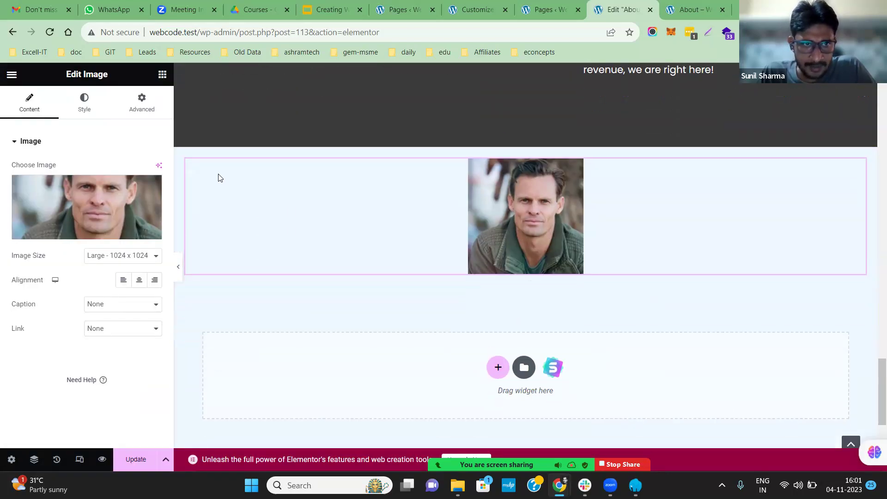
{"action": "right_click", "coordinate": [187, 160]}
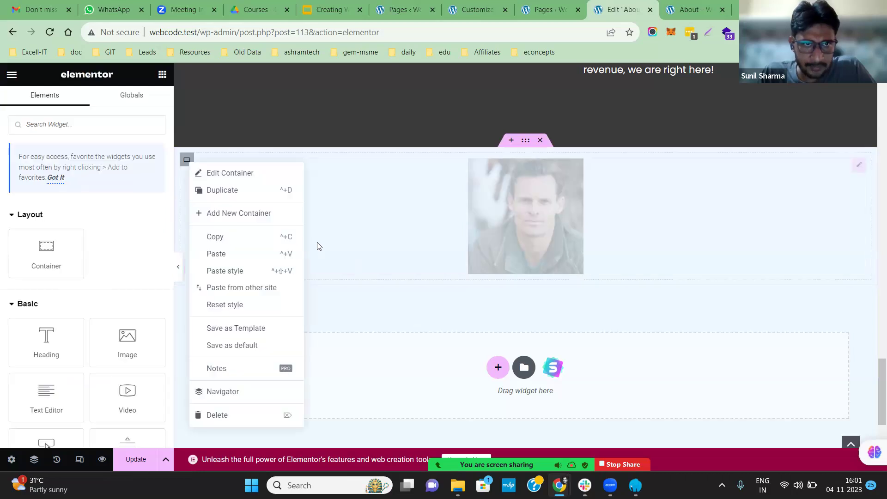
{"action": "left_click", "coordinate": [200, 171]}
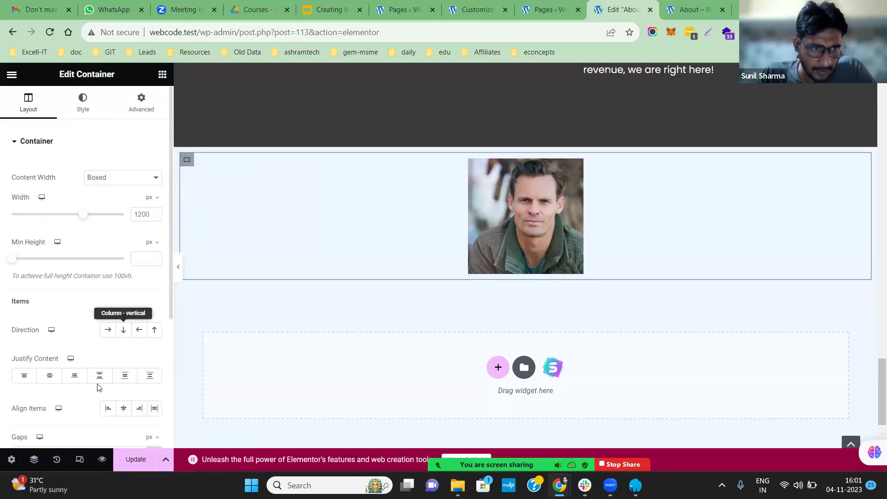
{"action": "scroll", "coordinate": [97, 387], "scroll_direction": "down", "scroll_amount": 4}
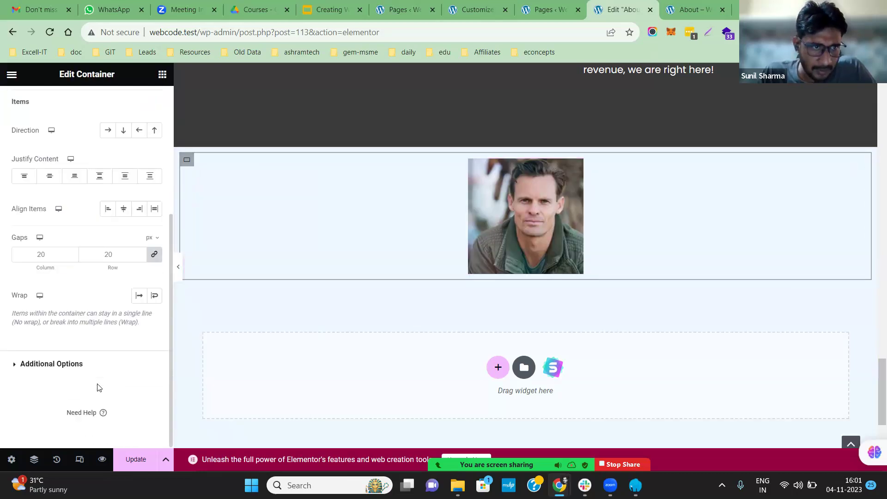
{"action": "left_click", "coordinate": [14, 365]}
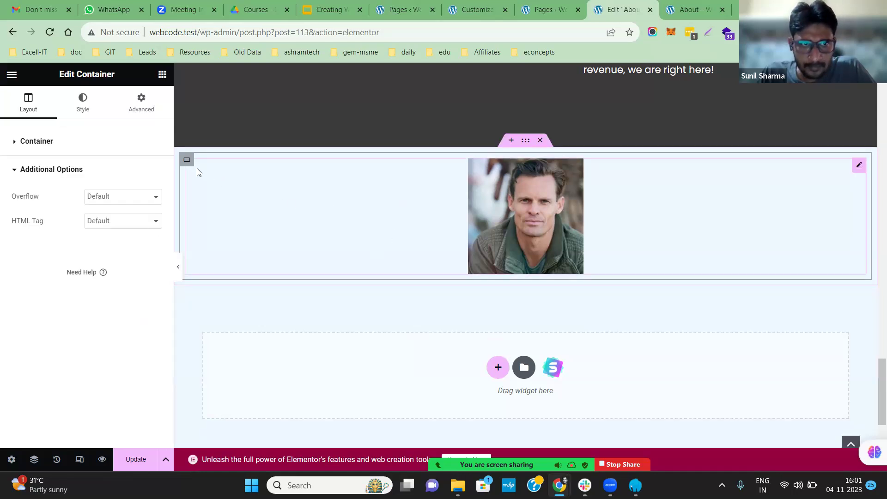
{"action": "right_click", "coordinate": [186, 159]}
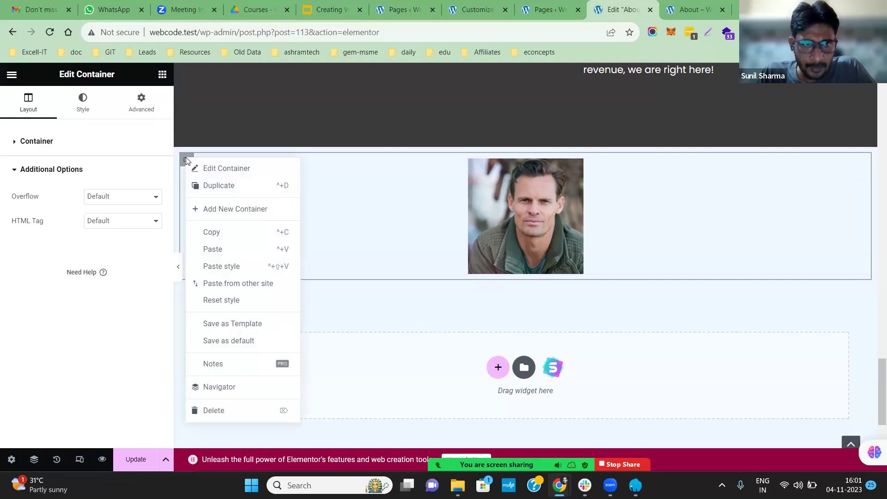
{"action": "left_click", "coordinate": [219, 185]}
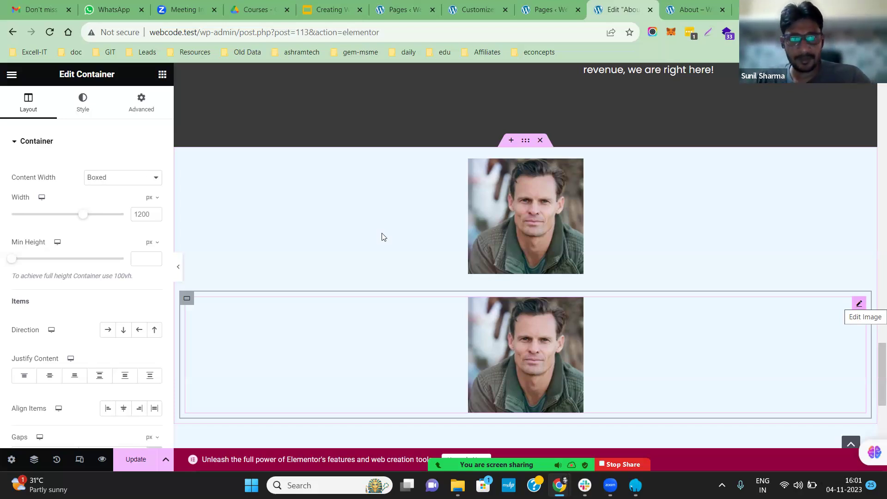
- Delete both portrait images and remove the whole container section that held them
{"action": "right_click", "coordinate": [858, 309]}
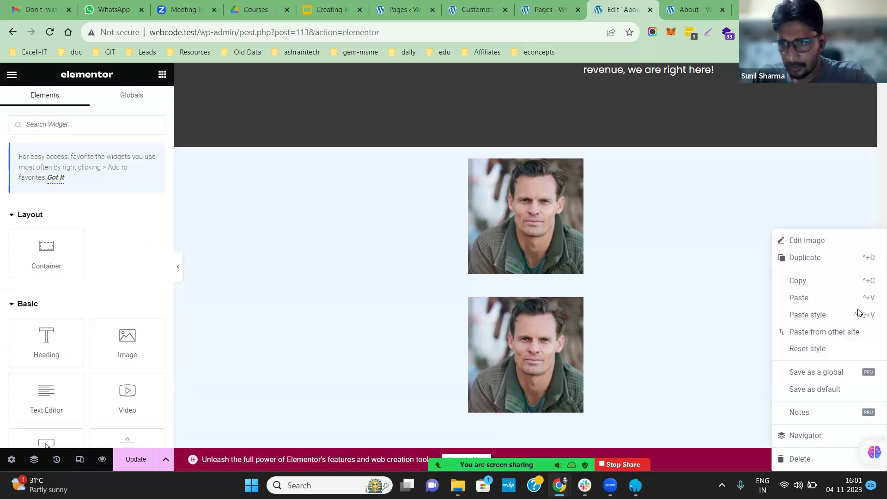
{"action": "left_click", "coordinate": [795, 458]}
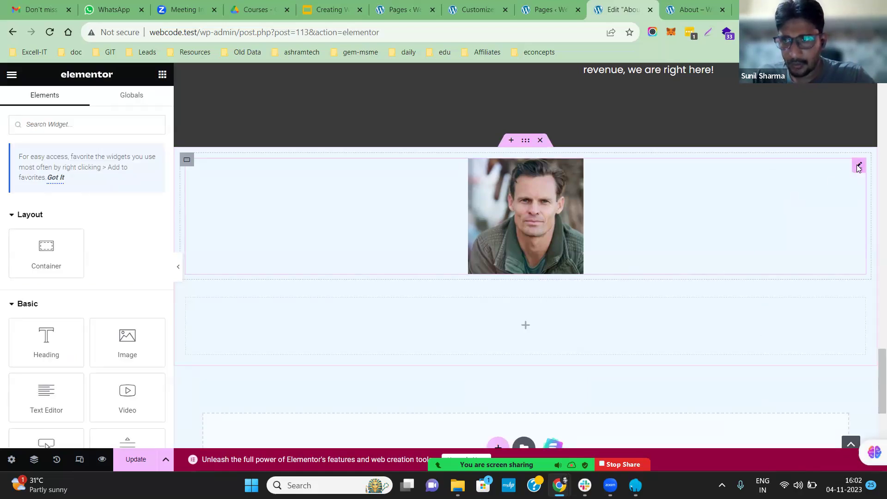
{"action": "right_click", "coordinate": [858, 167]}
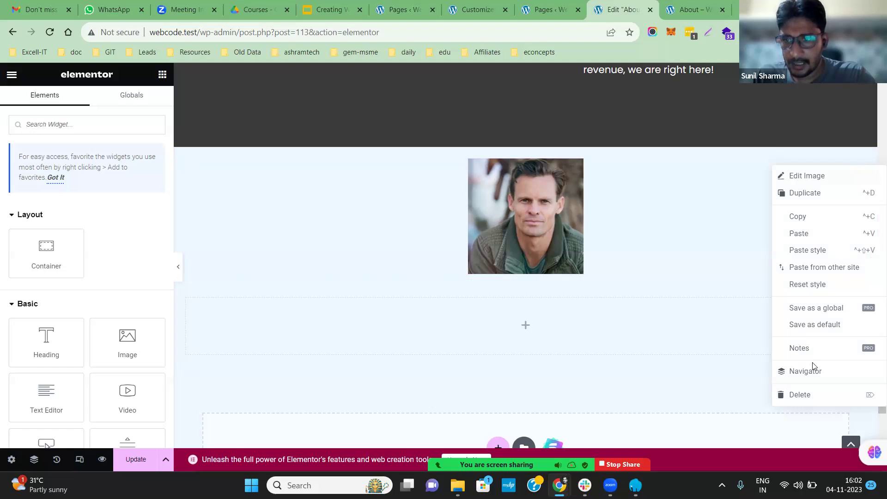
{"action": "left_click", "coordinate": [796, 398]}
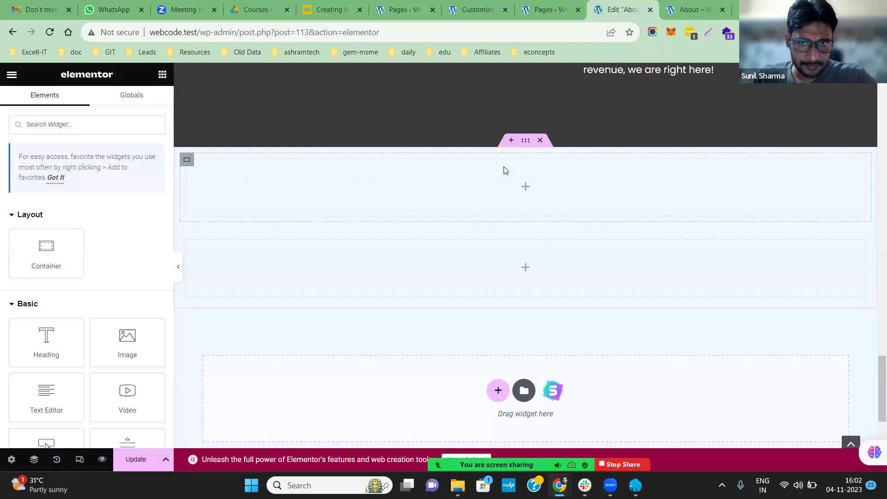
{"action": "left_click", "coordinate": [540, 141]}
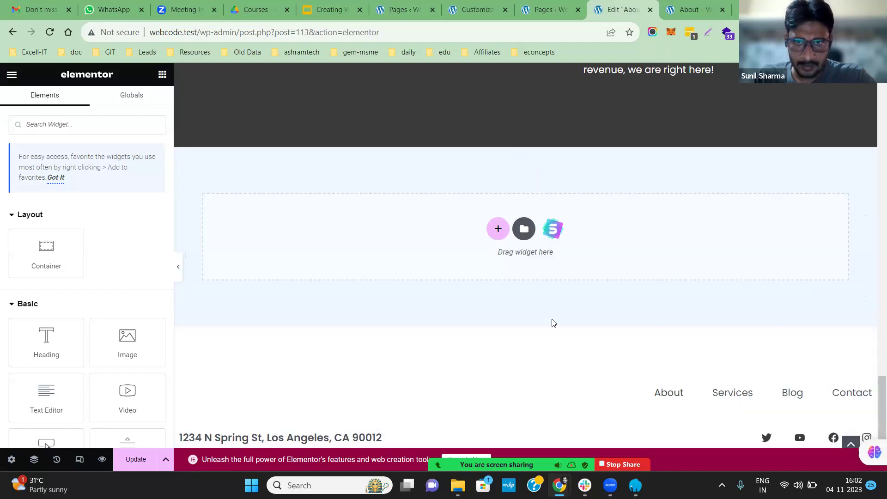
- Add a container with four equal columns below the dark section and place an Image widget in its first column
{"action": "left_click", "coordinate": [500, 237]}
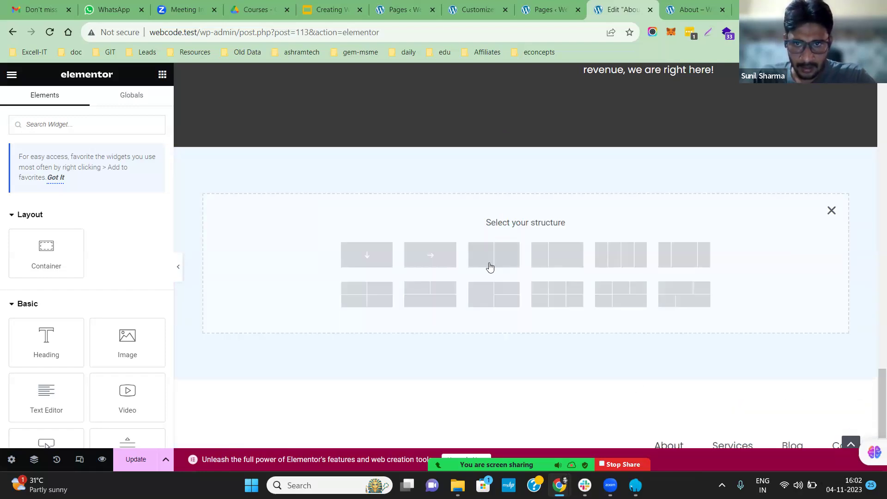
{"action": "left_click", "coordinate": [638, 266]}
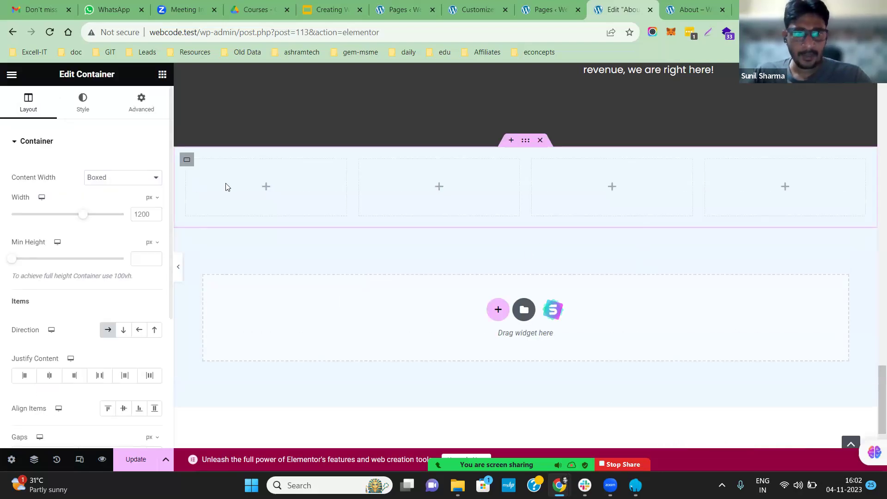
{"action": "left_click", "coordinate": [266, 187]}
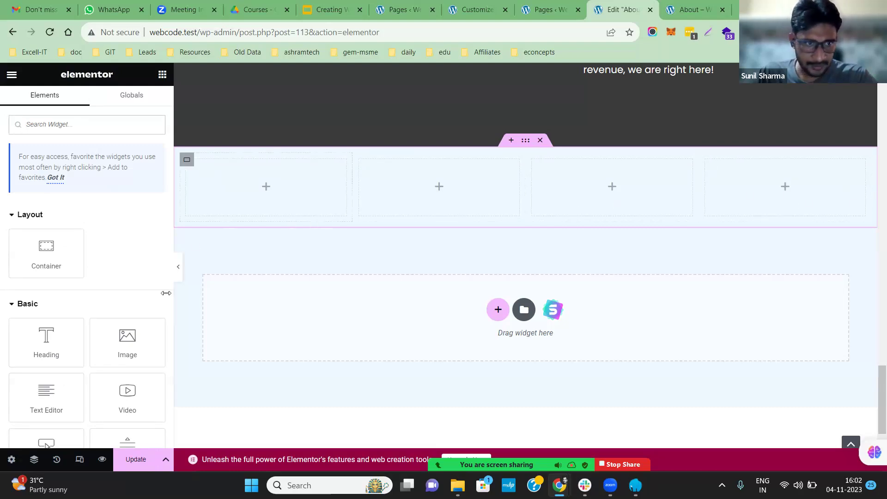
{"action": "left_click_drag", "start_coordinate": [128, 336], "coordinate": [256, 167]}
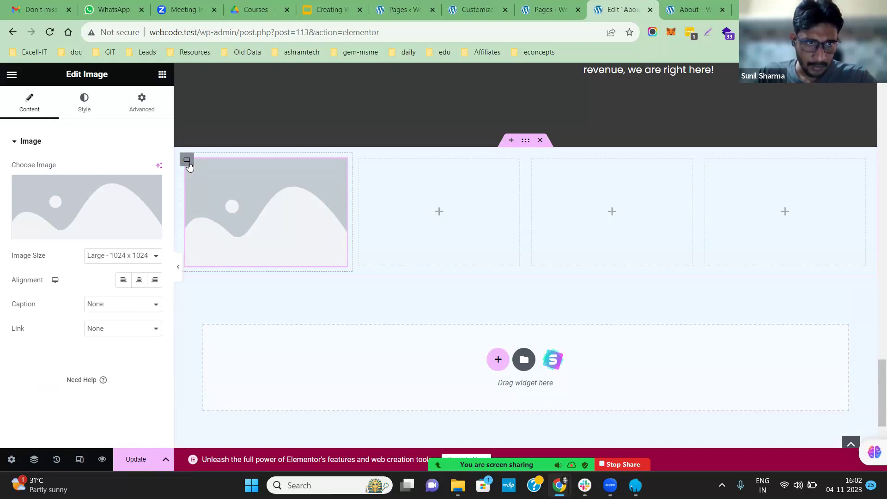
- Add another Image widget and move it into the second column of the new section
{"action": "left_click", "coordinate": [439, 213]}
{"action": "left_click", "coordinate": [134, 353]}
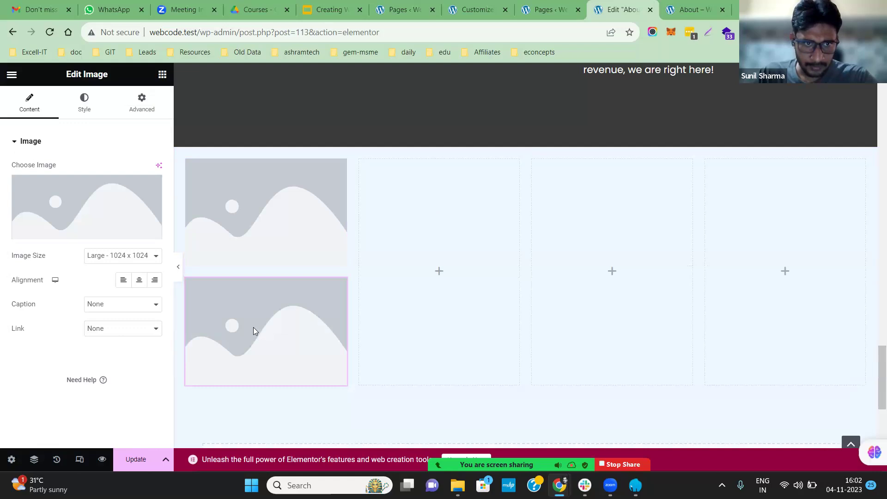
{"action": "left_click_drag", "start_coordinate": [312, 288], "coordinate": [453, 276]}
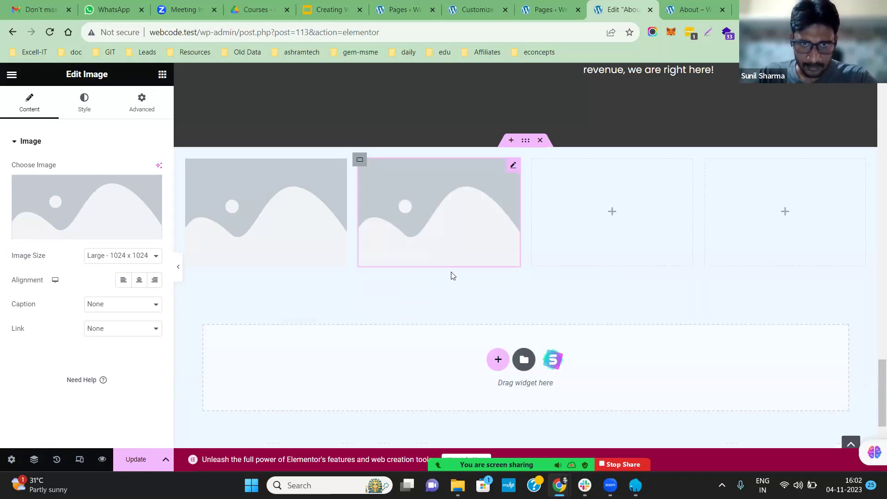
- Duplicate the image placeholder twice and place the copies in the third and fourth columns
{"action": "right_click", "coordinate": [511, 168]}
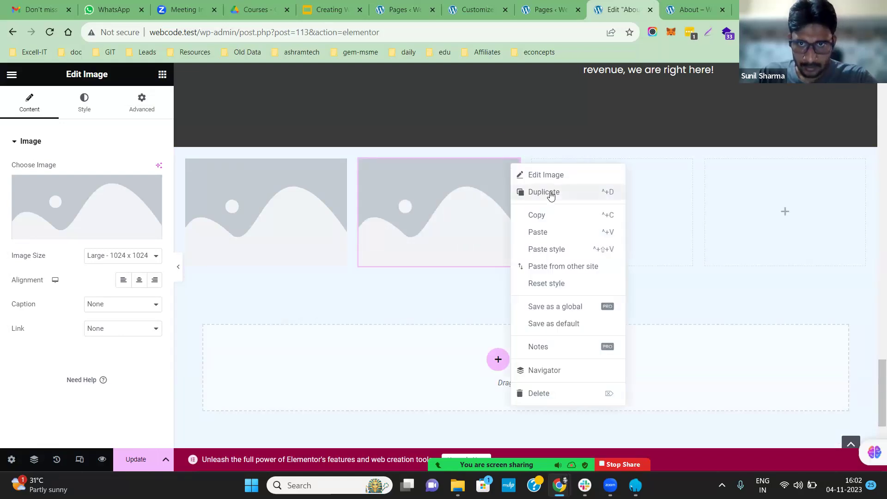
{"action": "left_click", "coordinate": [548, 192]}
{"action": "left_click_drag", "start_coordinate": [515, 287], "coordinate": [594, 223]}
{"action": "right_click", "coordinate": [685, 168]}
{"action": "left_click", "coordinate": [711, 194]}
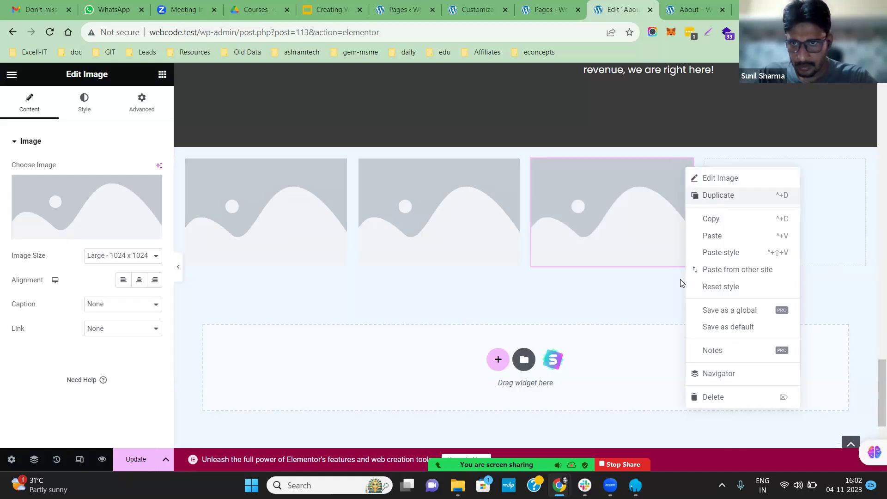
{"action": "left_click_drag", "start_coordinate": [762, 200], "coordinate": [760, 203]}
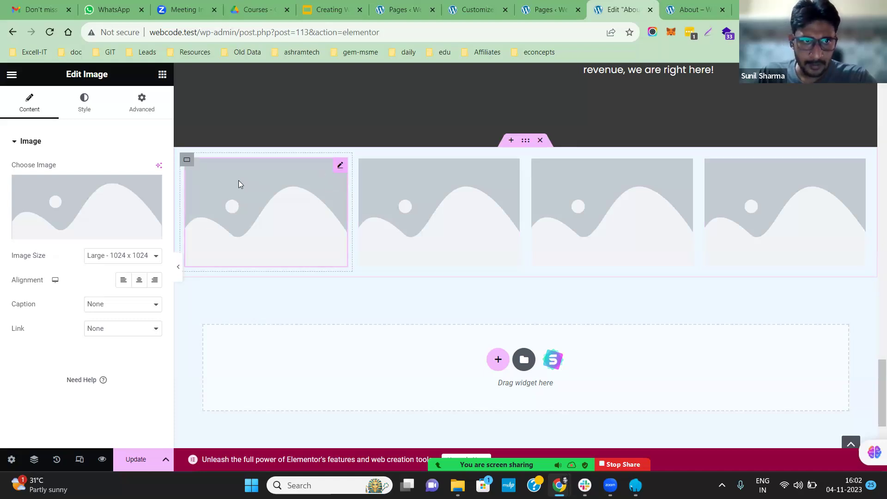
- Fill the first column's image with the media library portrait of the man in the green jacket
{"action": "left_click", "coordinate": [86, 215]}
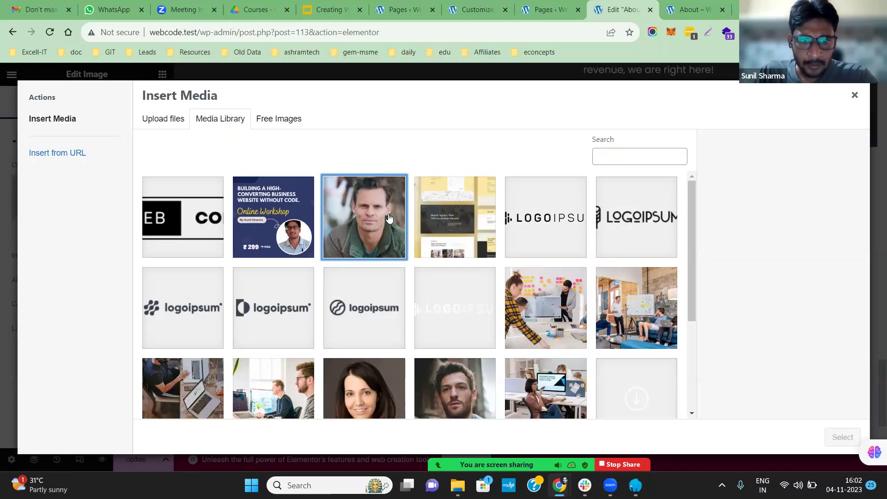
{"action": "left_click", "coordinate": [384, 208]}
{"action": "left_click", "coordinate": [842, 437]}
- Fill the second column's image with the media library portrait of the bearded man in the denim jacket
{"action": "left_click", "coordinate": [446, 202]}
{"action": "left_click", "coordinate": [108, 200]}
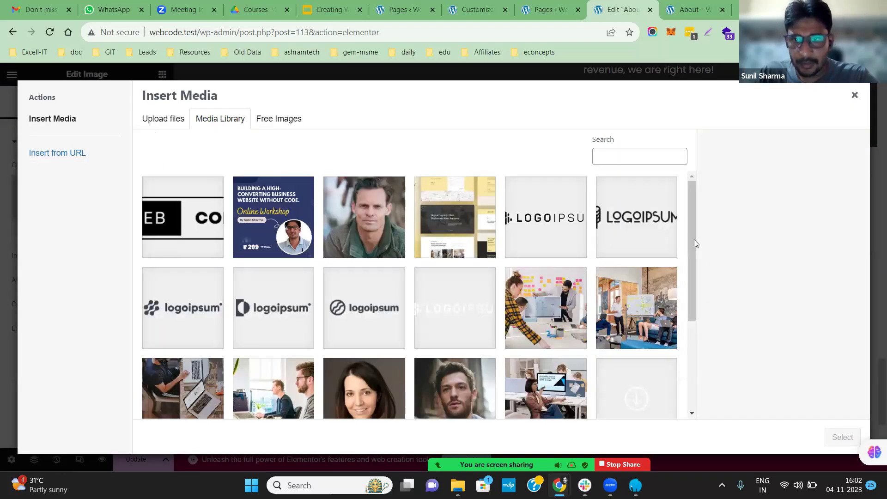
{"action": "scroll", "coordinate": [693, 279], "scroll_direction": "down", "scroll_amount": 2}
{"action": "left_click", "coordinate": [457, 307]}
{"action": "left_click", "coordinate": [842, 437]}
- Fill the third column's image with the media library portrait of the dark-haired woman
{"action": "left_click", "coordinate": [638, 210]}
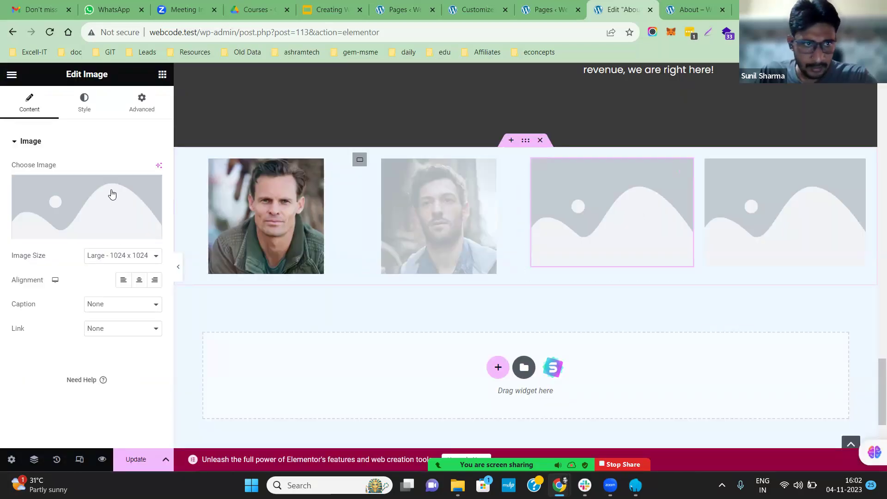
{"action": "left_click", "coordinate": [108, 192]}
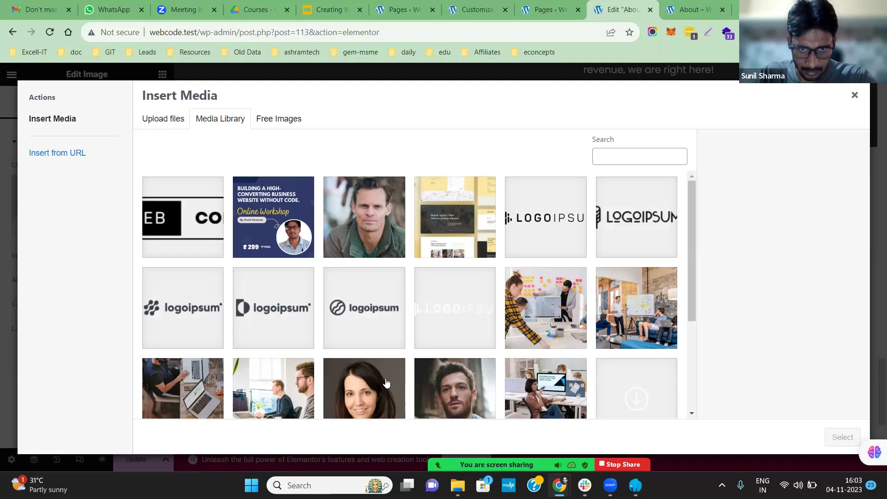
{"action": "left_click", "coordinate": [403, 412]}
{"action": "left_click", "coordinate": [842, 437]}
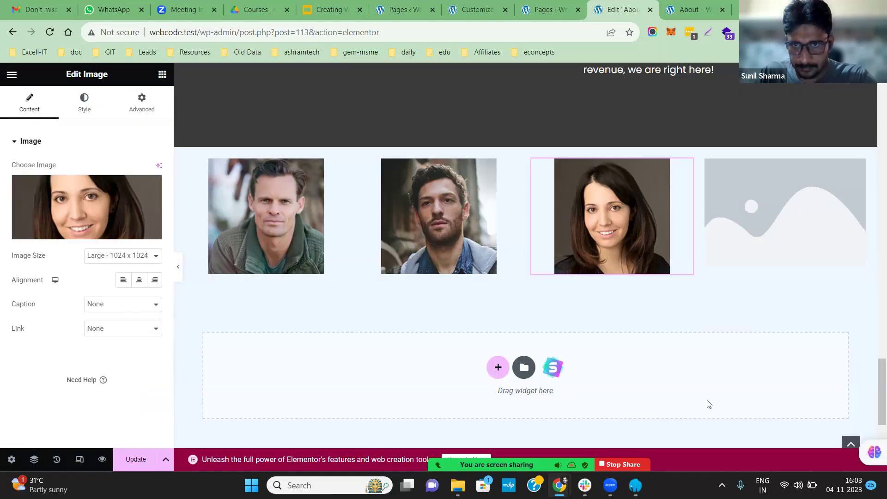
- Fill the fourth column's image with customer-1.jpg from the media library
{"action": "left_click", "coordinate": [753, 213]}
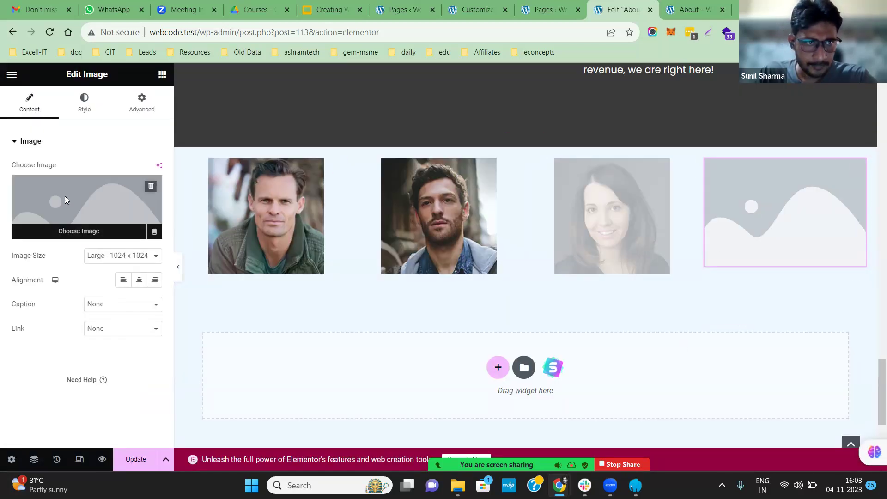
{"action": "left_click", "coordinate": [66, 199]}
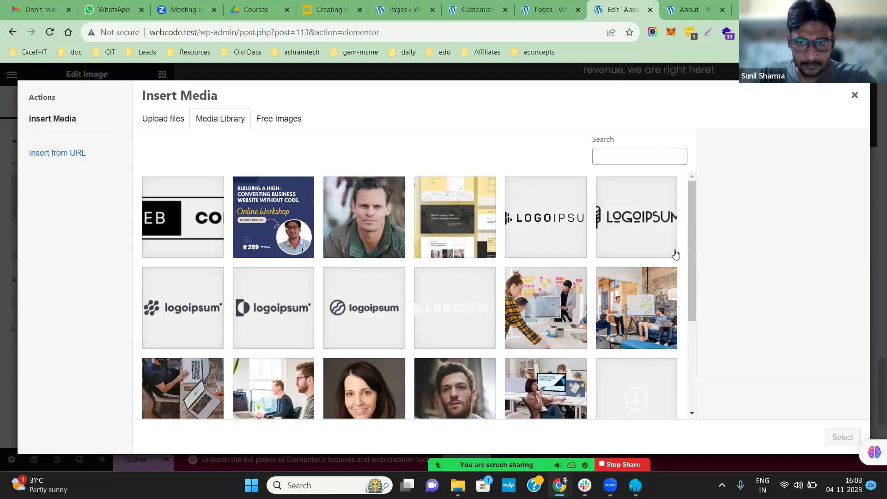
{"action": "scroll", "coordinate": [691, 235], "scroll_direction": "down", "scroll_amount": 4}
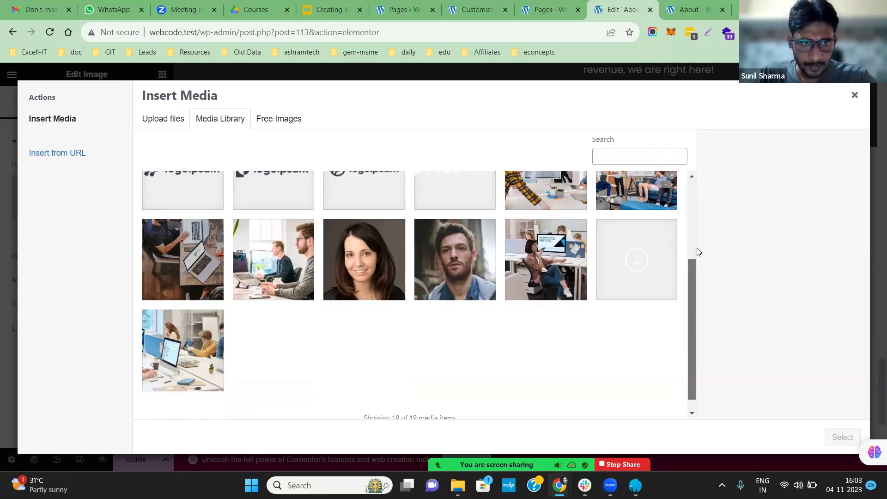
{"action": "scroll", "coordinate": [697, 252], "scroll_direction": "up", "scroll_amount": 5}
{"action": "scroll", "coordinate": [509, 287], "scroll_direction": "down", "scroll_amount": 2}
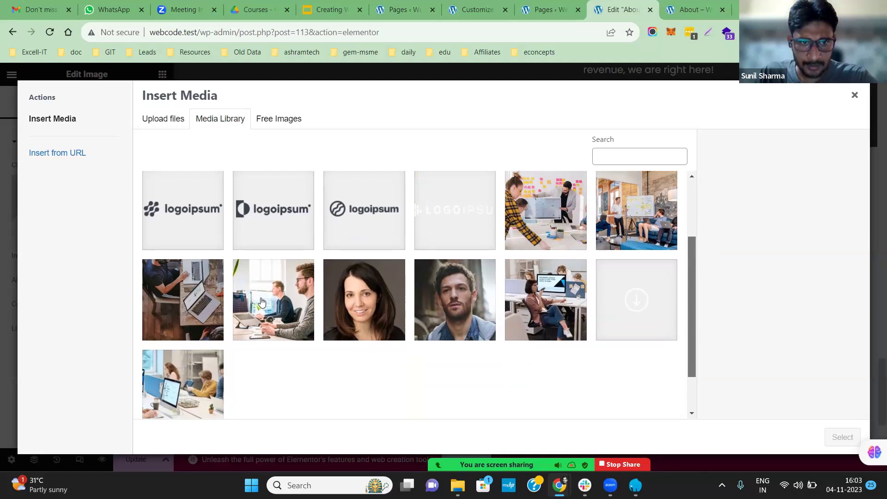
{"action": "left_click", "coordinate": [473, 330]}
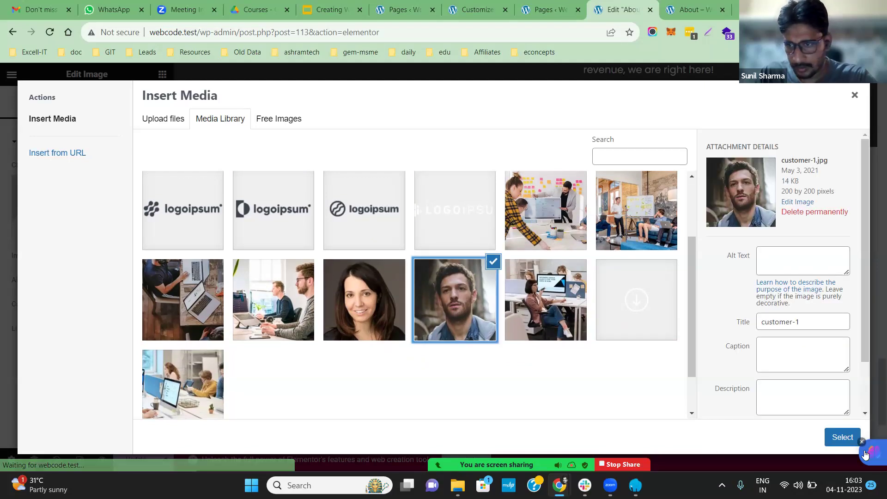
{"action": "left_click", "coordinate": [834, 436]}
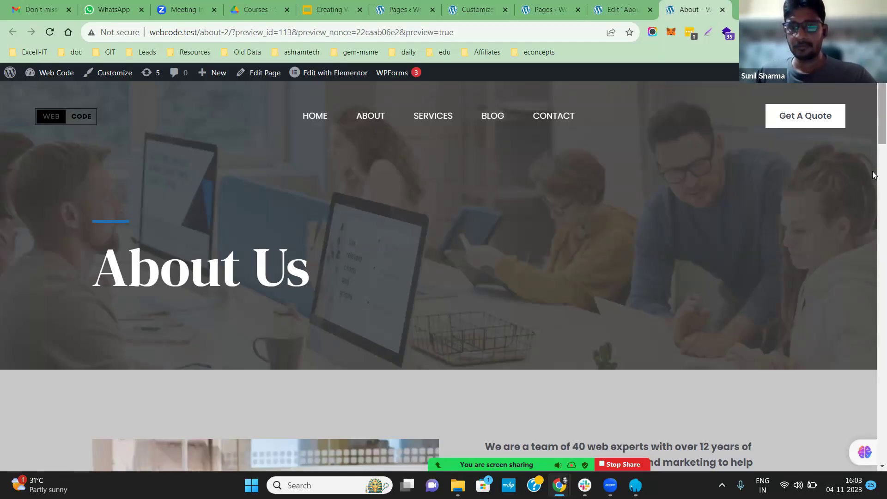
- Review the About page preview down to the team image row and back up to the client testimonials
{"action": "scroll", "coordinate": [873, 251], "scroll_direction": "down", "scroll_amount": 10}
{"action": "scroll", "coordinate": [873, 250], "scroll_direction": "down", "scroll_amount": 15}
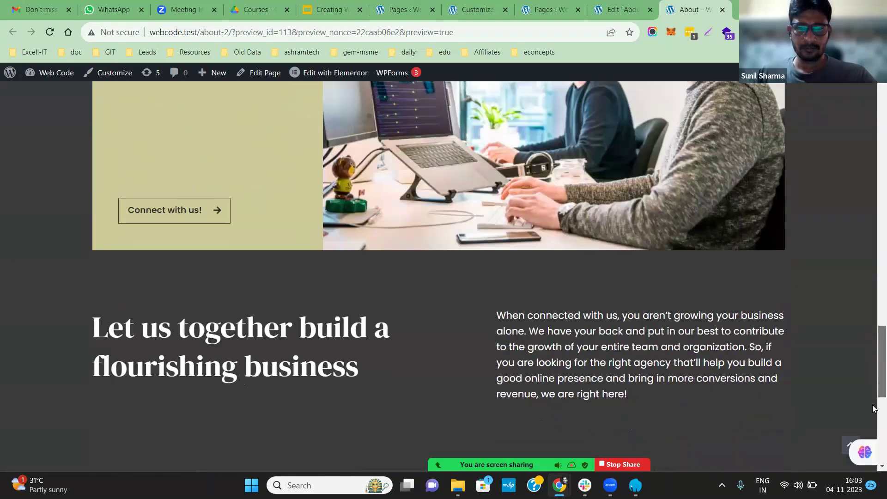
{"action": "scroll", "coordinate": [874, 411], "scroll_direction": "down", "scroll_amount": 2}
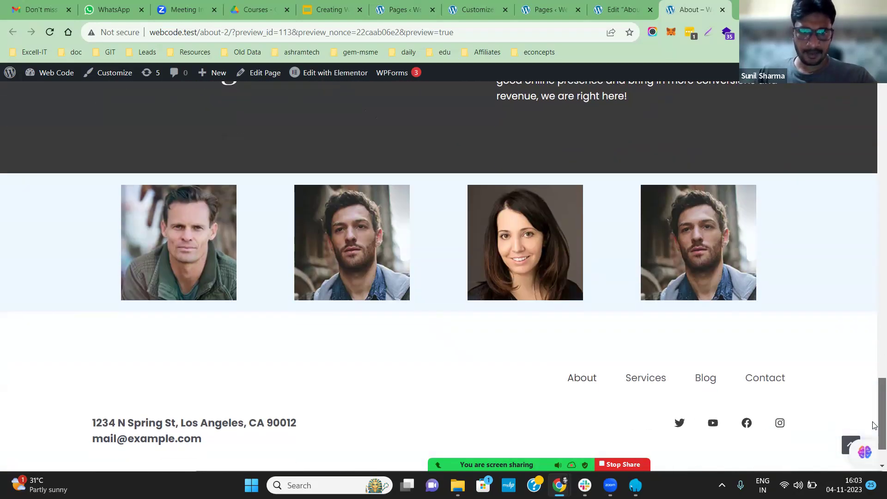
{"action": "scroll", "coordinate": [874, 425], "scroll_direction": "up", "scroll_amount": 15}
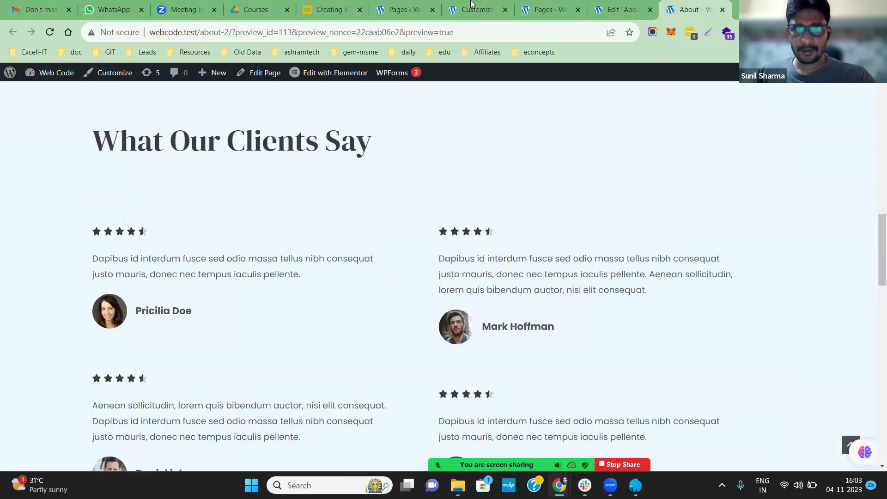
- Return to the About page editor, add a single-column container below the team portraits, and move it above the portrait row
{"action": "left_click", "coordinate": [476, 9]}
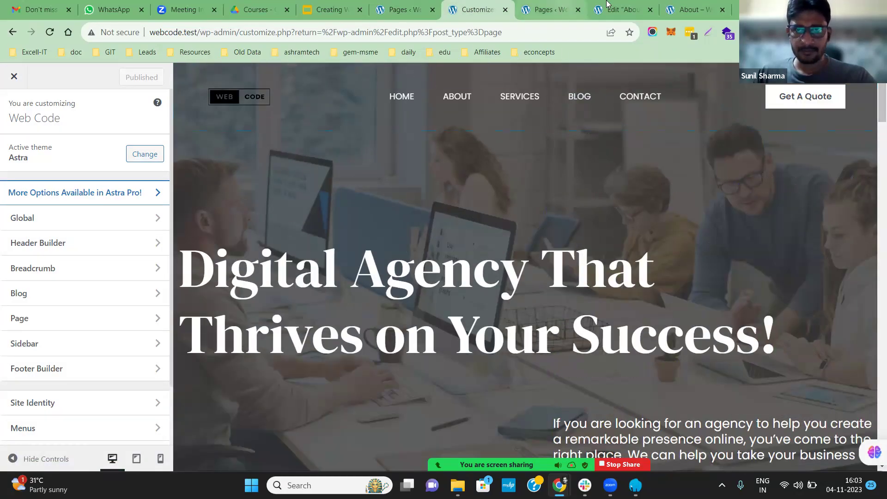
{"action": "left_click", "coordinate": [619, 9]}
{"action": "left_click_drag", "start_coordinate": [874, 377], "coordinate": [874, 351]}
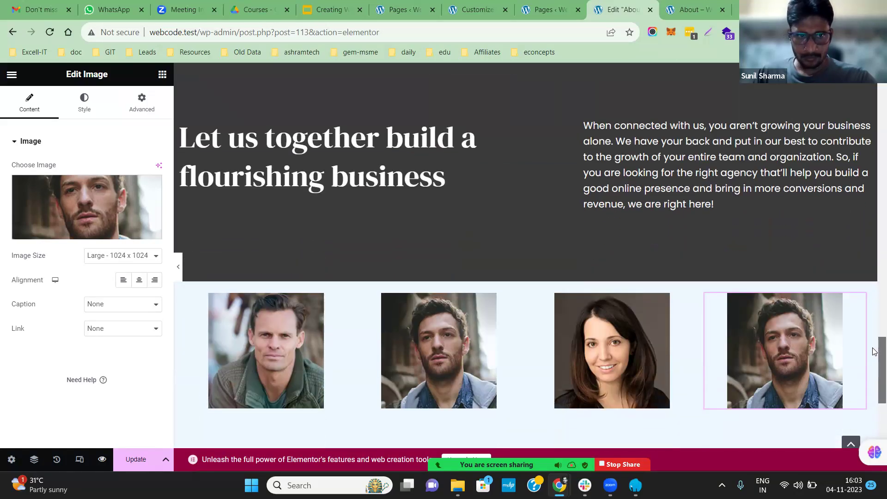
{"action": "left_click", "coordinate": [162, 74]}
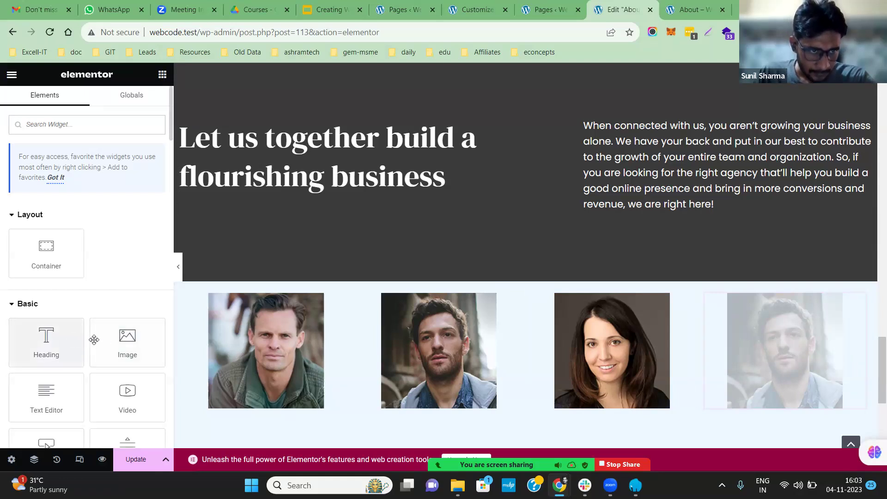
{"action": "left_click_drag", "start_coordinate": [873, 395], "coordinate": [872, 411]}
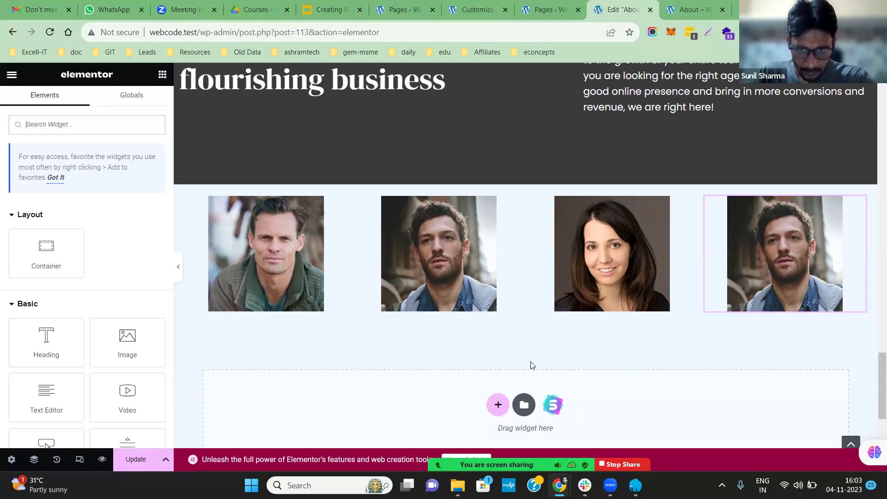
{"action": "left_click", "coordinate": [498, 405]}
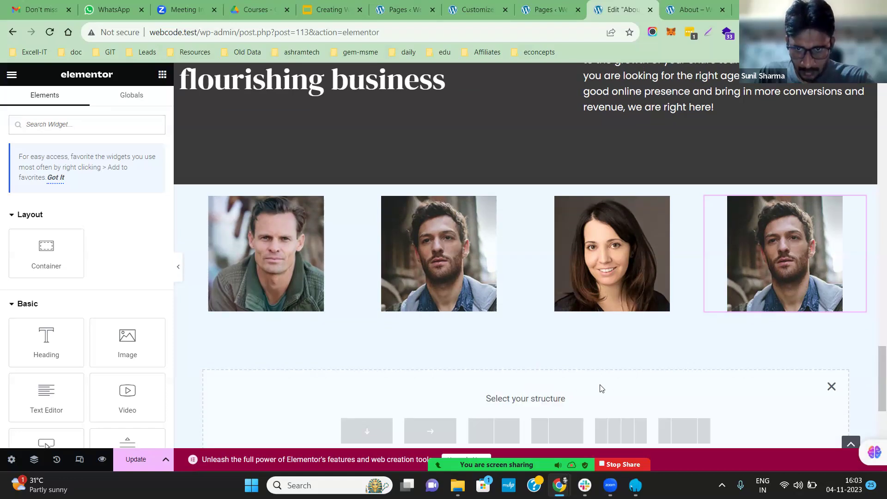
{"action": "left_click", "coordinate": [376, 429]}
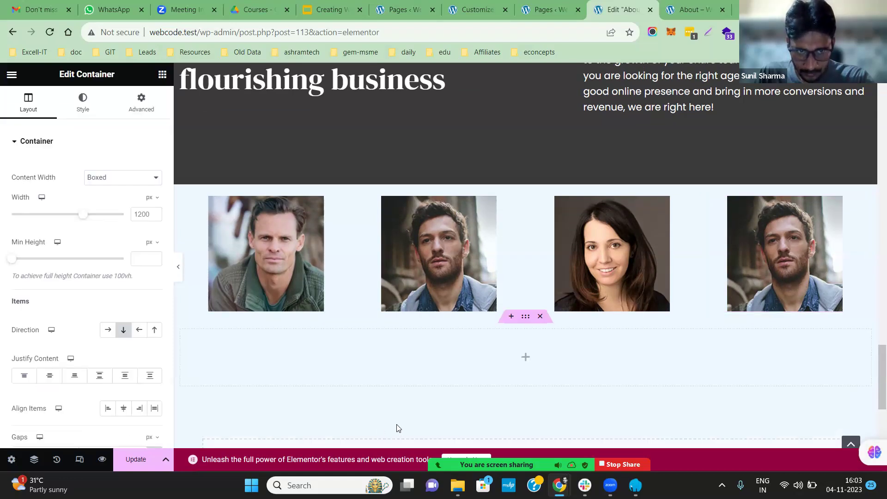
{"action": "left_click_drag", "start_coordinate": [525, 317], "coordinate": [526, 202]}
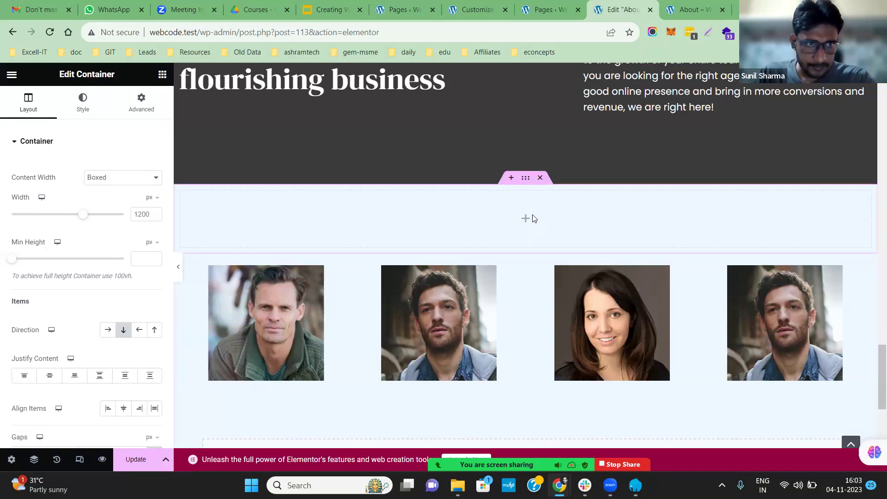
- Insert a centered heading reading "Our Team" in the new container and preview it on the About page
{"action": "left_click", "coordinate": [525, 220]}
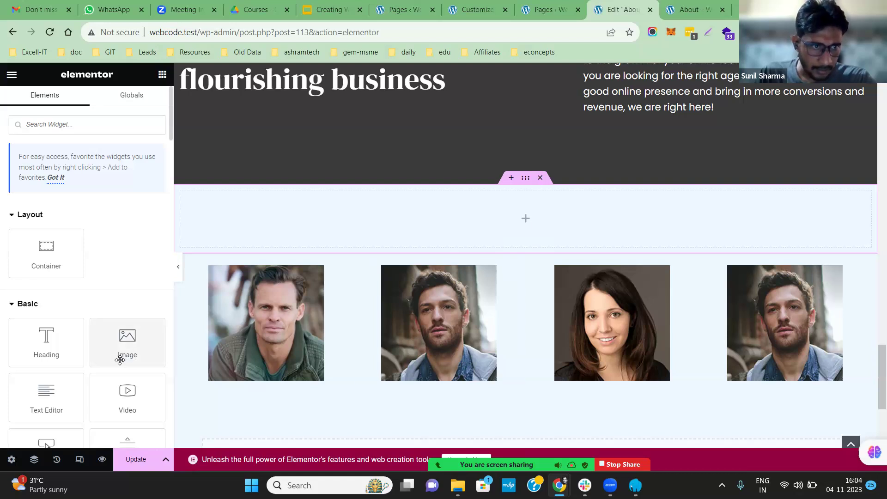
{"action": "left_click_drag", "start_coordinate": [66, 355], "coordinate": [510, 224]}
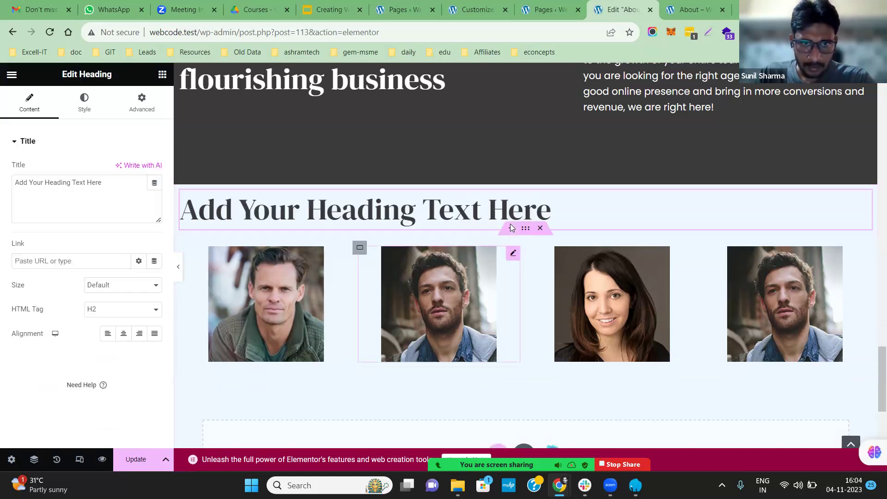
{"action": "triple_click", "coordinate": [72, 185]}
{"action": "type", "text": "Our "}
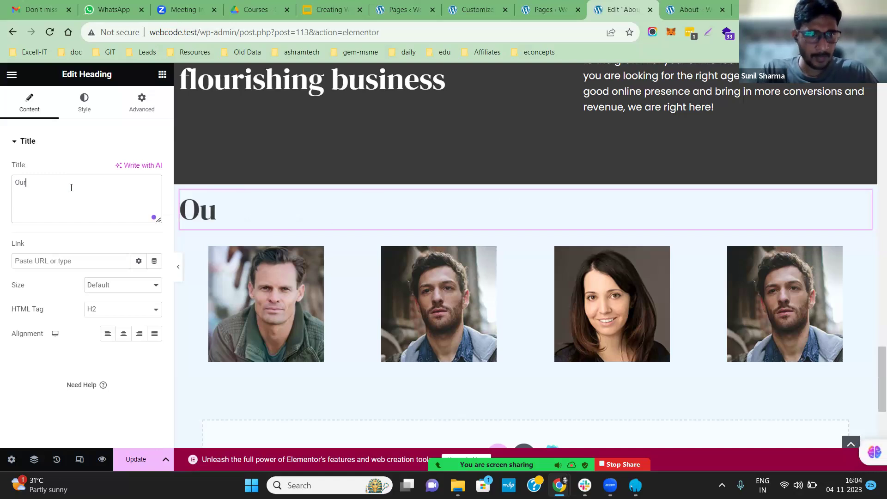
{"action": "type", "text": "Team"}
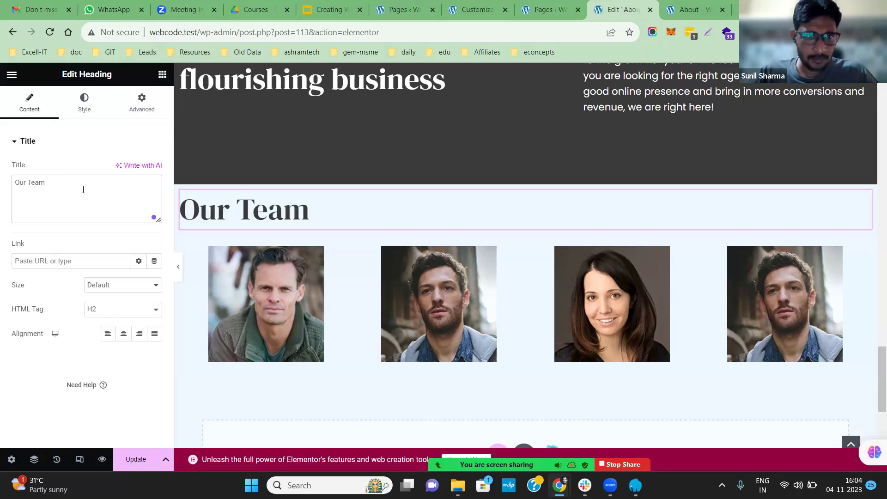
{"action": "left_click", "coordinate": [123, 334]}
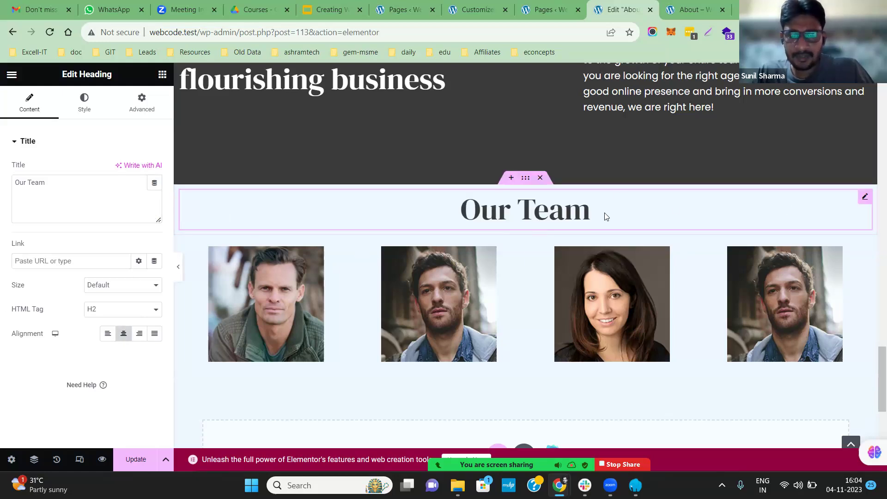
{"action": "left_click", "coordinate": [102, 464]}
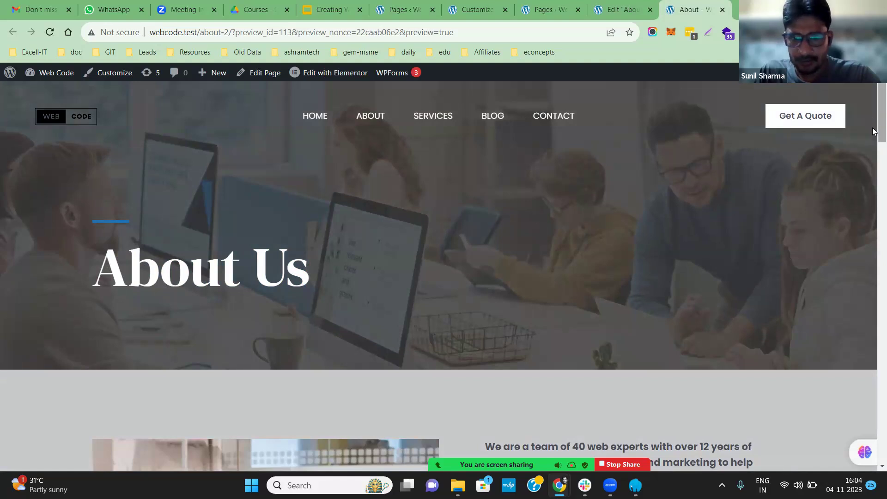
{"action": "left_click_drag", "start_coordinate": [873, 131], "coordinate": [874, 420]}
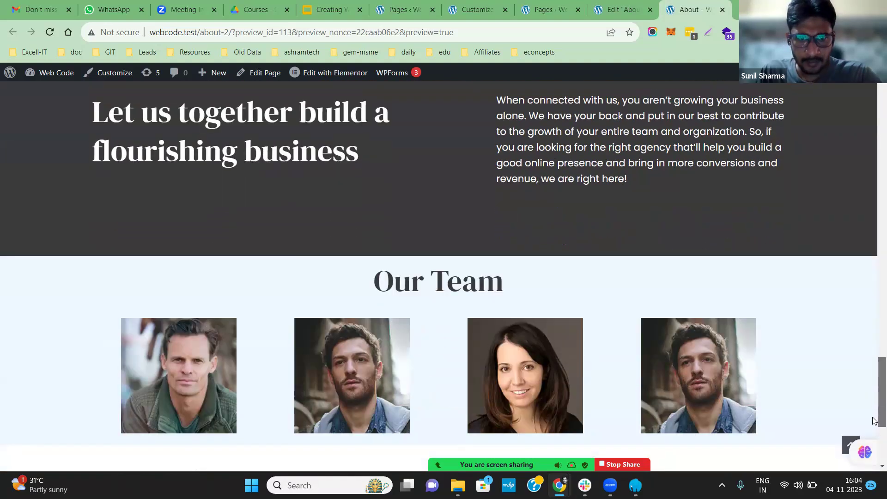
{"action": "scroll", "coordinate": [874, 421], "scroll_direction": "down", "scroll_amount": 2}
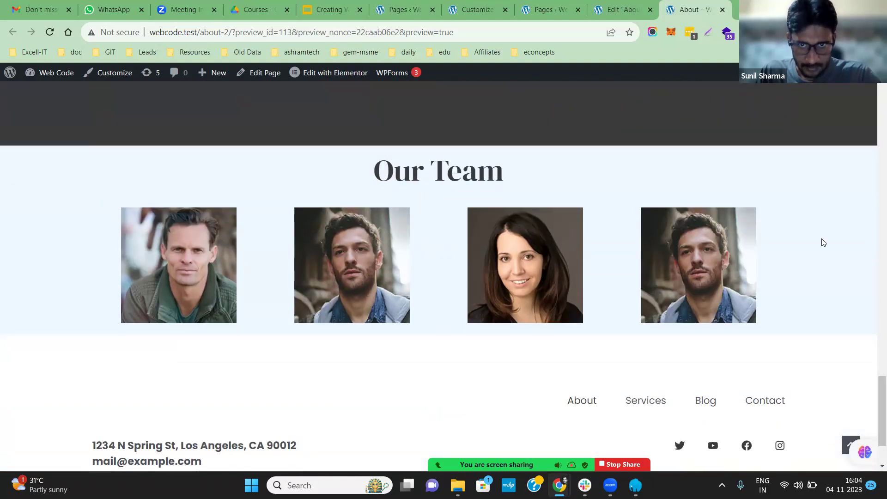
- In the page editor, add a Text Editor widget below the first portrait and start its placeholder text with a bold "Bio:" label
{"action": "left_click", "coordinate": [635, 5]}
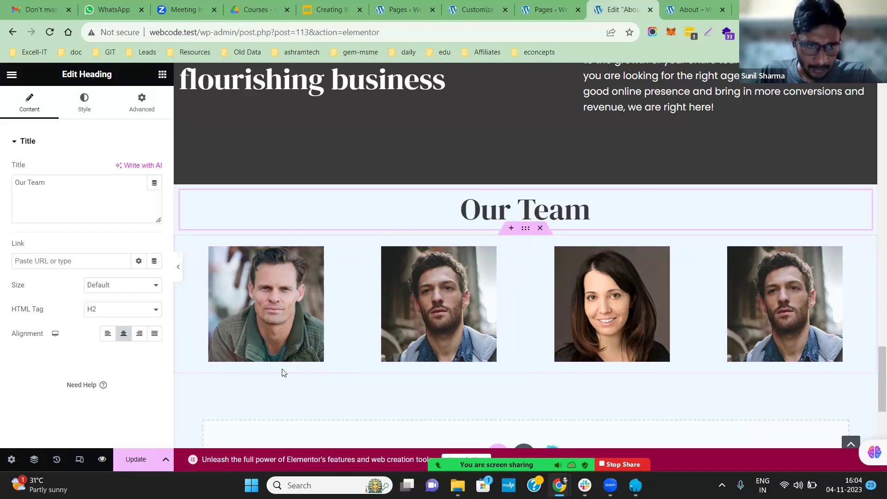
{"action": "left_click", "coordinate": [162, 75]}
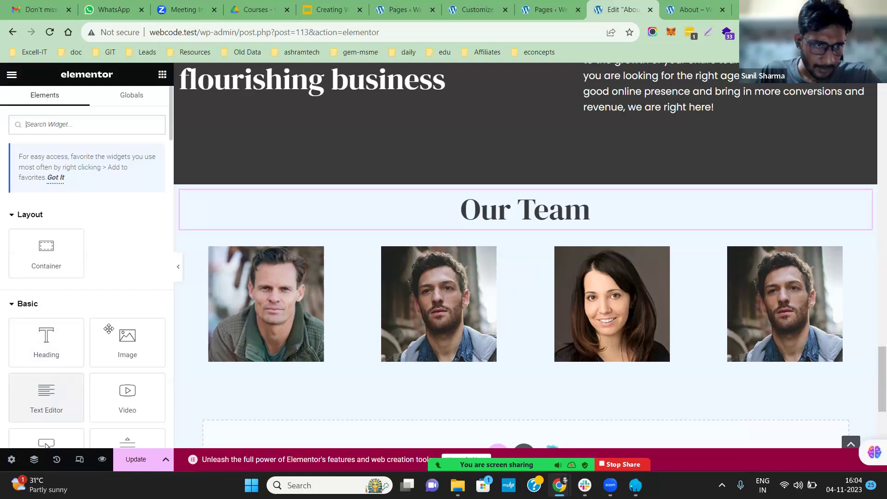
{"action": "scroll", "coordinate": [91, 341], "scroll_direction": "down", "scroll_amount": 4}
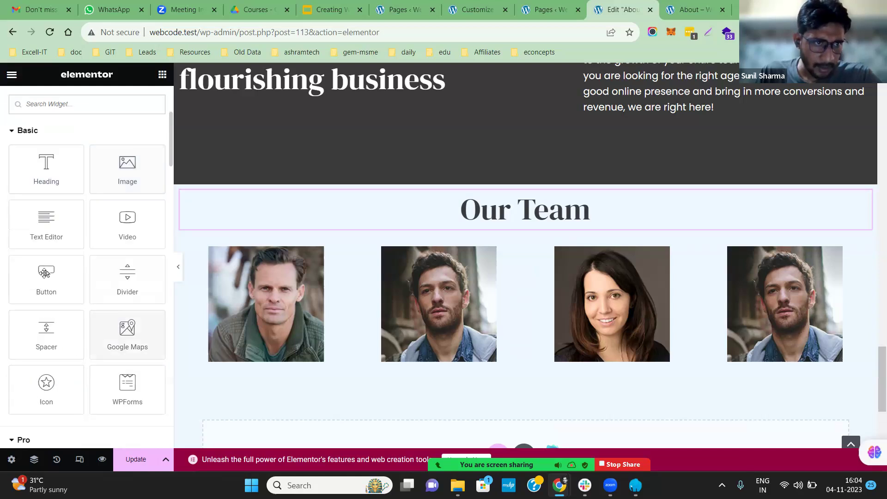
{"action": "left_click_drag", "start_coordinate": [80, 233], "coordinate": [264, 361]}
{"action": "left_click", "coordinate": [81, 317]}
{"action": "type", "text": "Bio:Lorem ipsum dolor sit"}
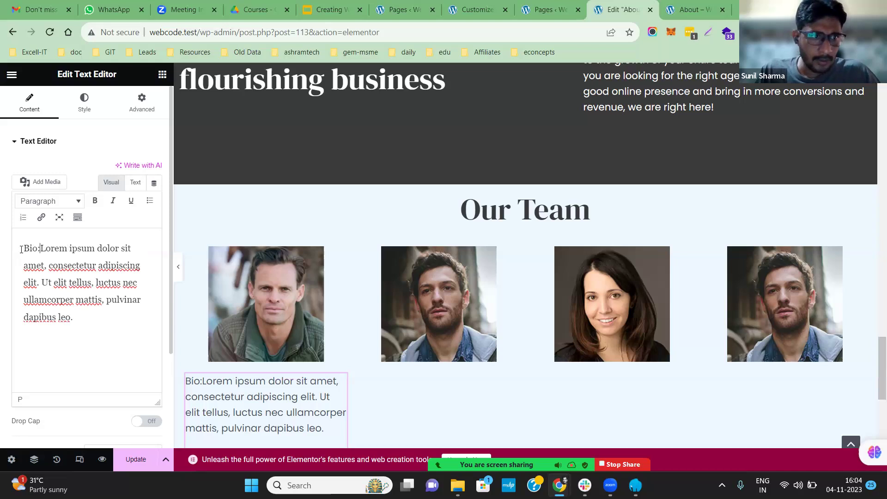
{"action": "left_click_drag", "start_coordinate": [17, 249], "coordinate": [41, 248]}
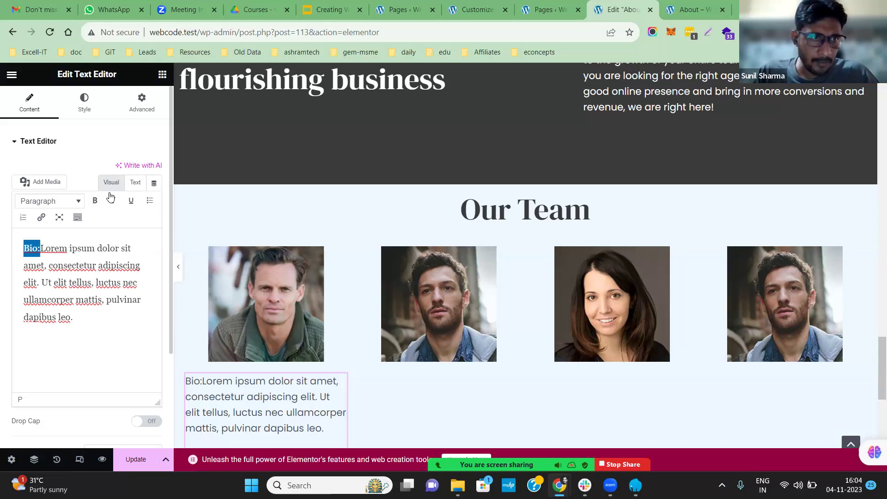
{"action": "left_click", "coordinate": [94, 201]}
{"action": "left_click", "coordinate": [40, 235]}
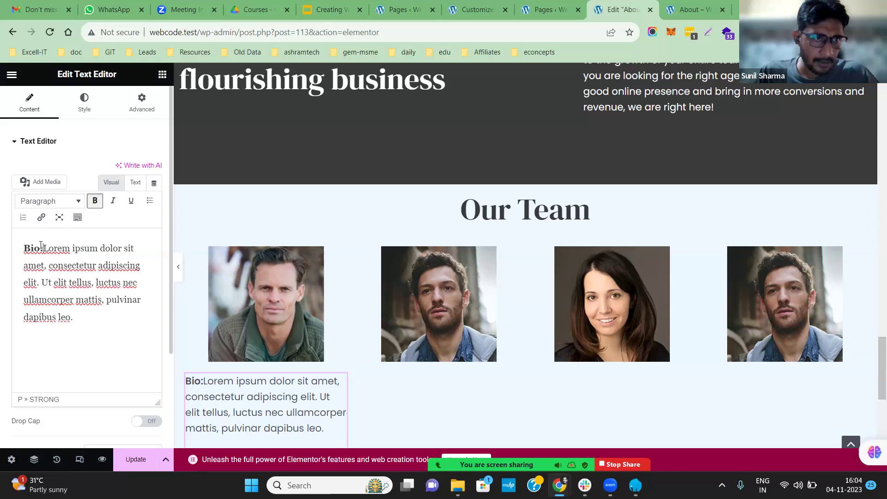
- Add a line above the bio with a bold "Name:" label followed by the team member's full name
{"action": "key", "text": "Return"}
{"action": "left_click", "coordinate": [26, 250]}
{"action": "type", "text": "Name: John Doe"}
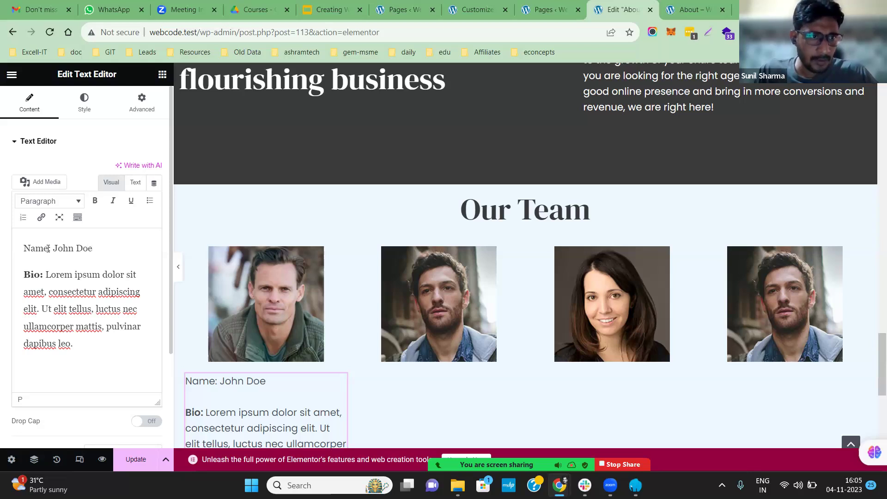
{"action": "left_click_drag", "start_coordinate": [22, 248], "coordinate": [55, 248]}
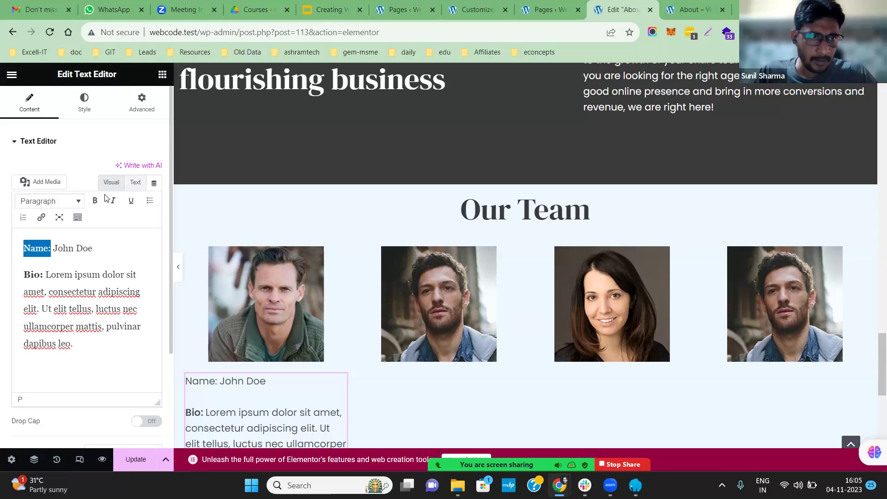
{"action": "left_click", "coordinate": [94, 201]}
- Duplicate the first member's name and bio text block and move the copy below the second portrait
{"action": "scroll", "coordinate": [304, 299], "scroll_direction": "down", "scroll_amount": 1}
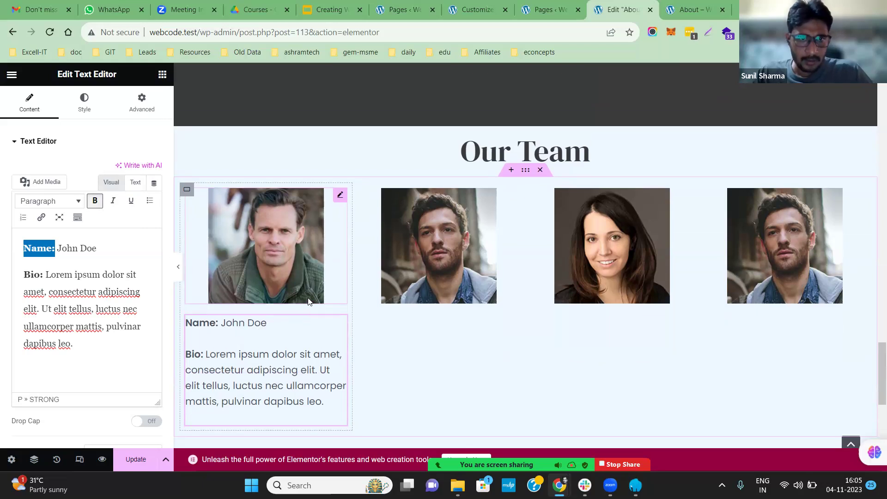
{"action": "right_click", "coordinate": [339, 322]}
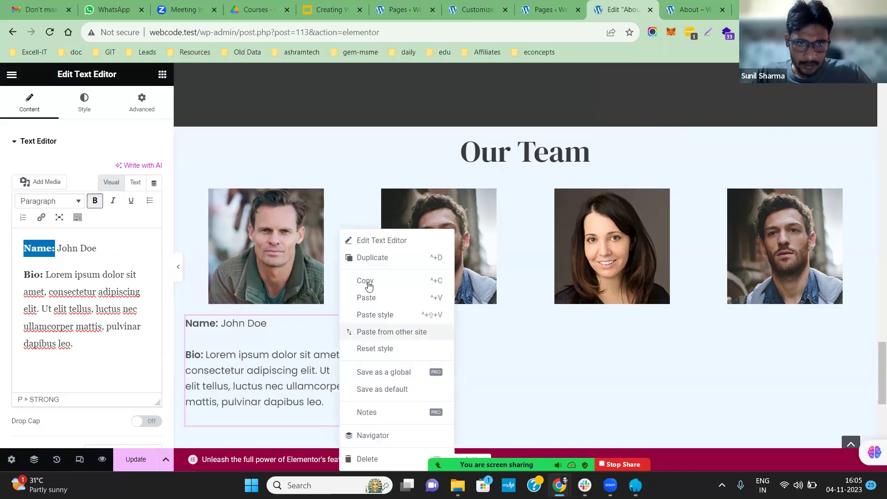
{"action": "left_click", "coordinate": [372, 257]}
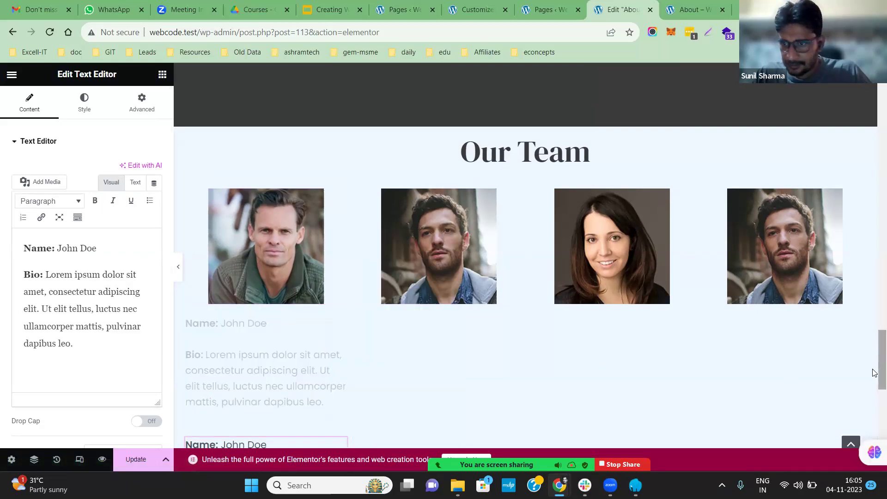
{"action": "scroll", "coordinate": [455, 283], "scroll_direction": "up", "scroll_amount": 10}
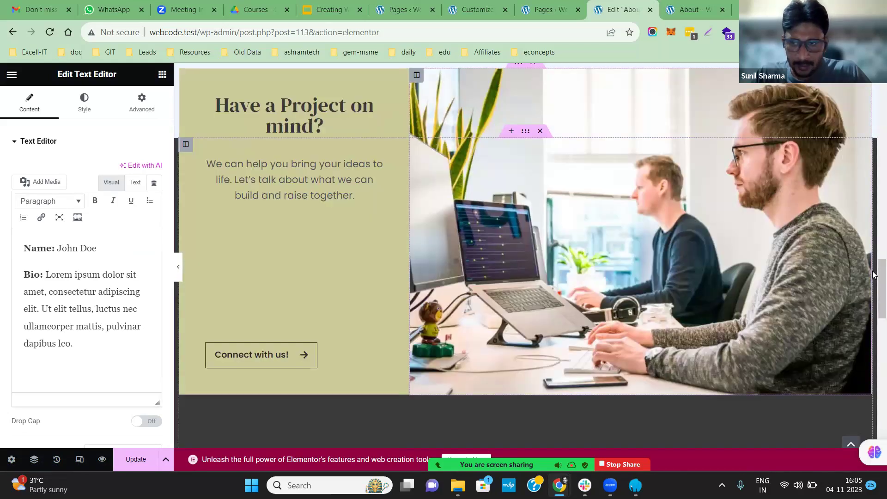
{"action": "left_click_drag", "start_coordinate": [873, 292], "coordinate": [874, 356]}
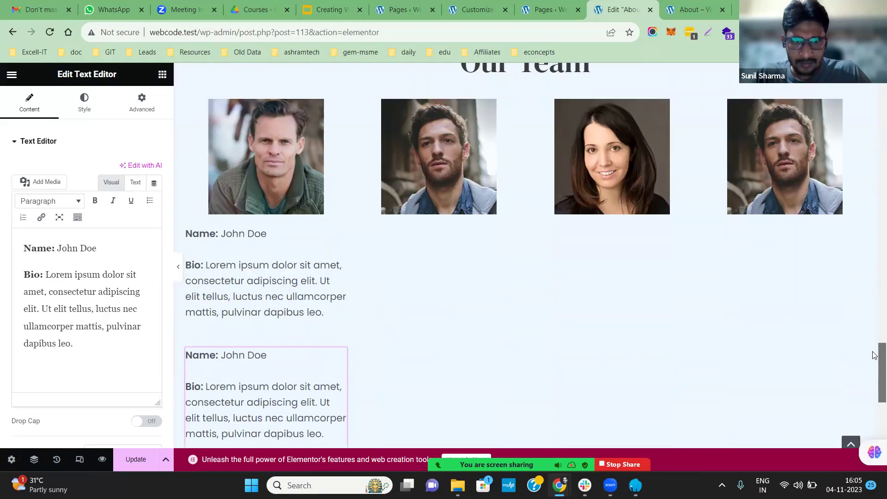
{"action": "left_click_drag", "start_coordinate": [342, 360], "coordinate": [451, 208]}
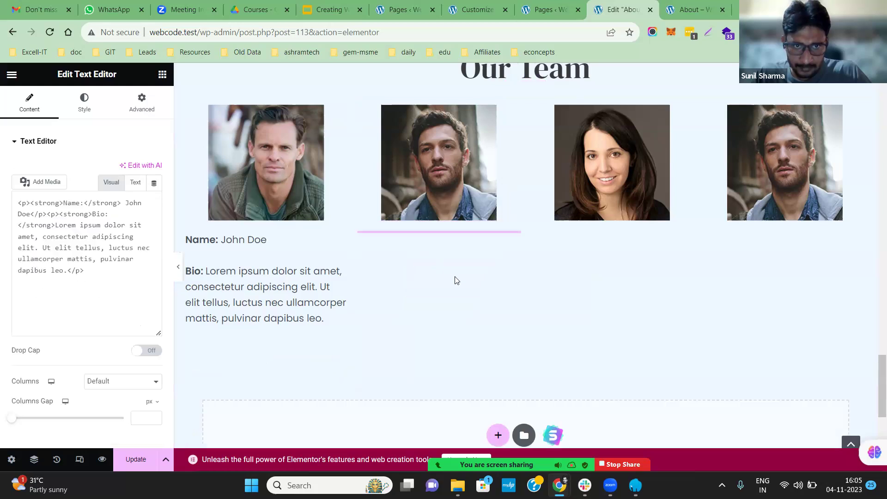
- Duplicate the second column's name and bio text block and move the copy below the third portrait
{"action": "right_click", "coordinate": [515, 242]}
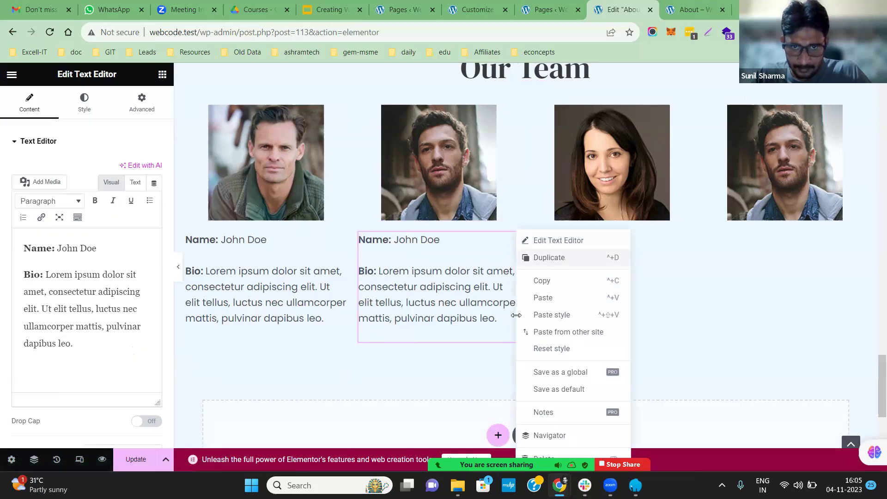
{"action": "left_click", "coordinate": [536, 258]}
{"action": "left_click_drag", "start_coordinate": [513, 360], "coordinate": [609, 200]}
{"action": "left_click_drag", "start_coordinate": [607, 238], "coordinate": [684, 238]}
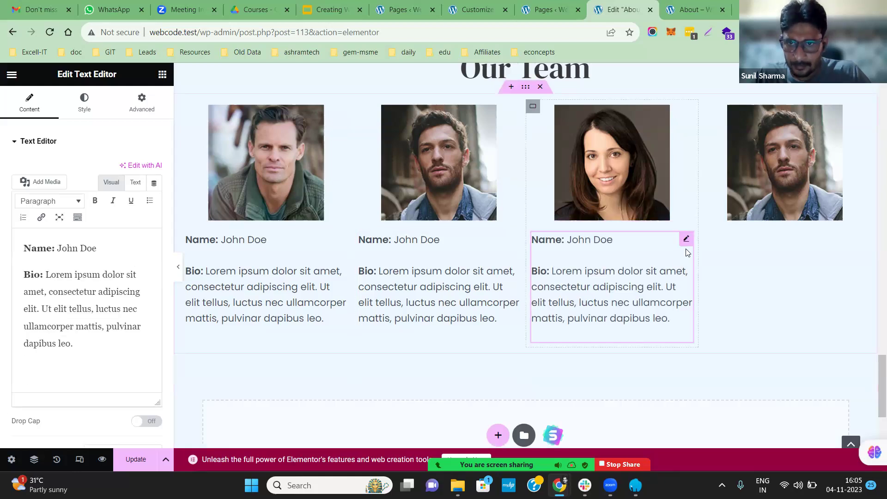
- Duplicate the third column's name and bio text block and move the copy below the fourth portrait
{"action": "right_click", "coordinate": [684, 238]}
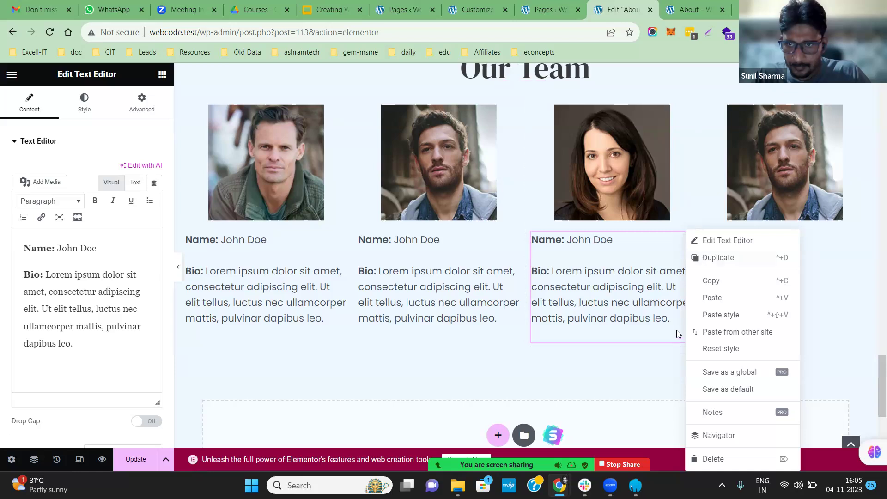
{"action": "left_click", "coordinate": [700, 258]}
{"action": "left_click_drag", "start_coordinate": [769, 248], "coordinate": [739, 305]}
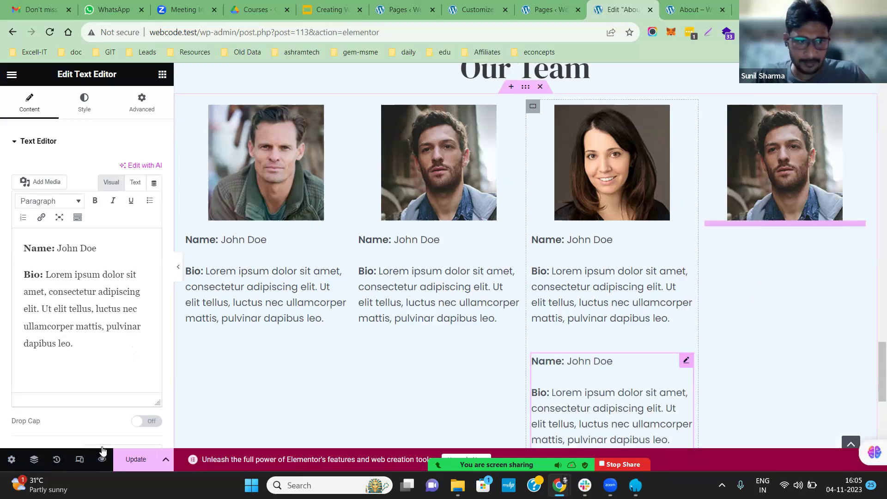
- Preview the About page, check the four portraits, names and bios in the Our Team section, and return to the editor
{"action": "left_click", "coordinate": [101, 455]}
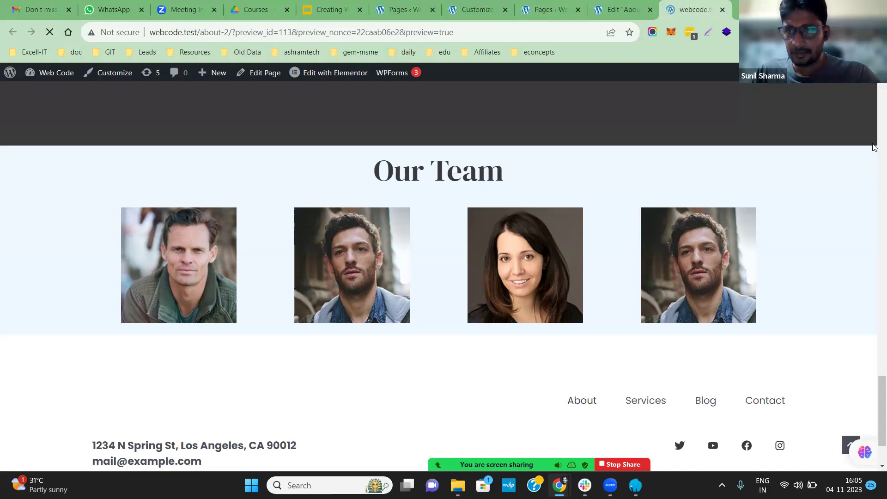
{"action": "scroll", "coordinate": [875, 240], "scroll_direction": "down", "scroll_amount": 10}
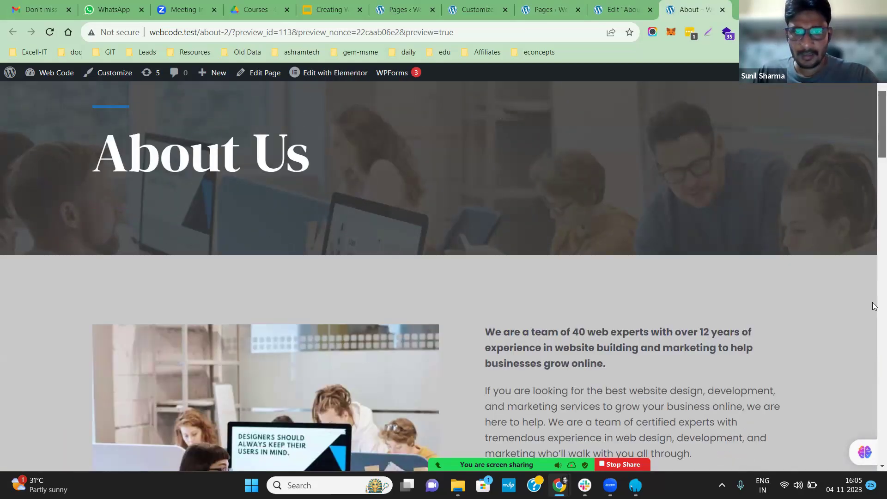
{"action": "scroll", "coordinate": [874, 400], "scroll_direction": "down", "scroll_amount": 15}
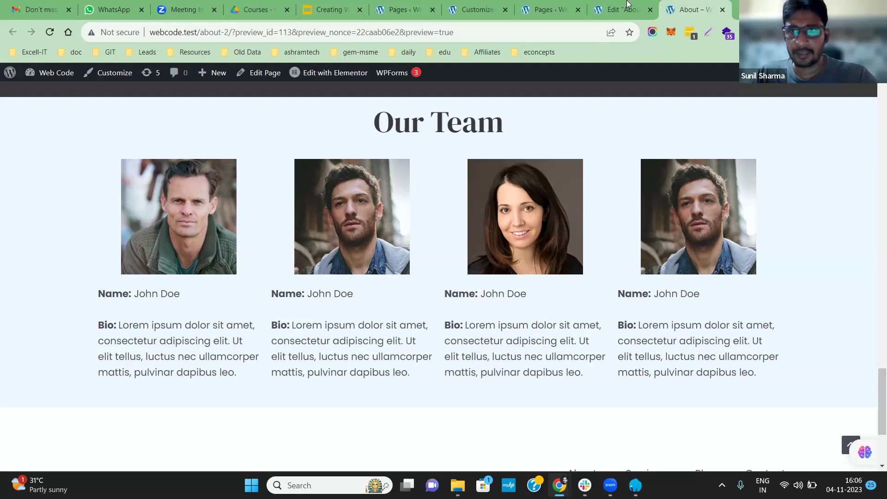
{"action": "key", "text": "ctrl+shift+Tab"}
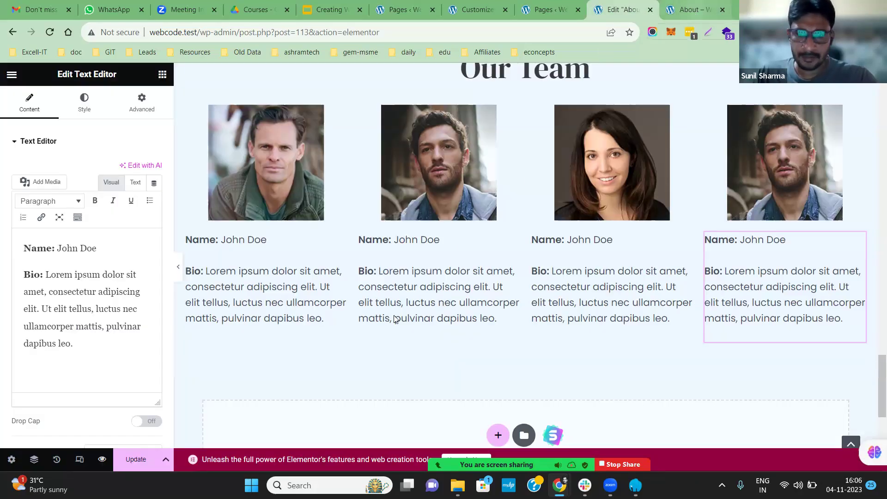
{"action": "scroll", "coordinate": [392, 375], "scroll_direction": "down", "scroll_amount": 1}
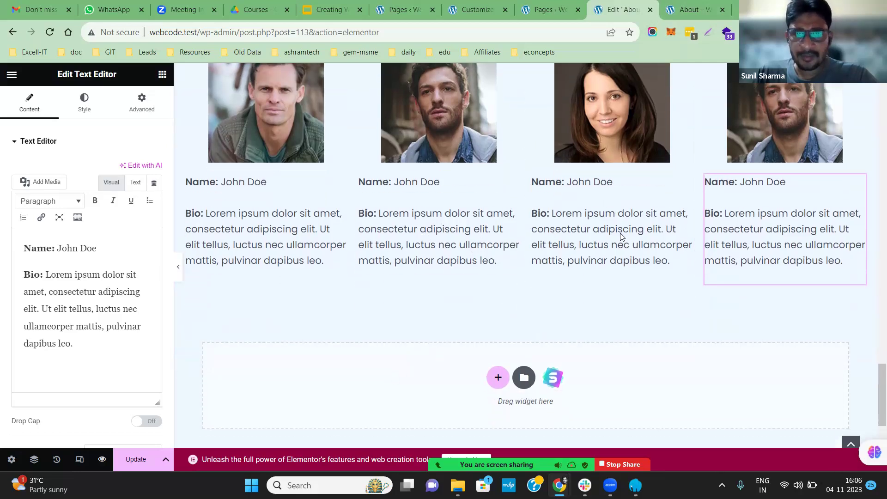
{"action": "left_click", "coordinate": [498, 377]}
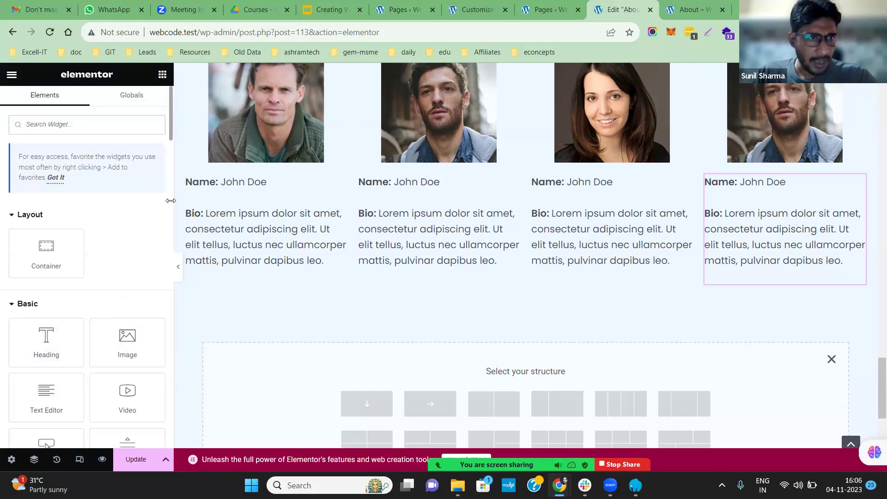
{"action": "scroll", "coordinate": [171, 201], "scroll_direction": "down", "scroll_amount": 10}
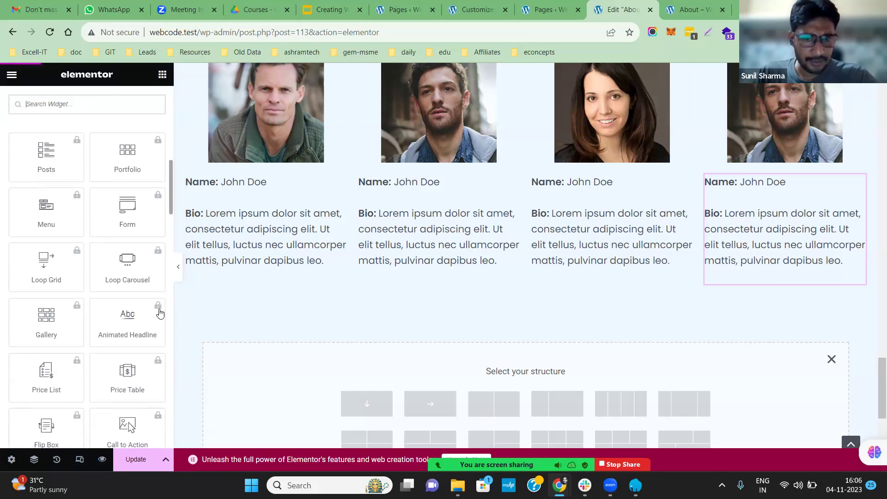
{"action": "scroll", "coordinate": [159, 307], "scroll_direction": "down", "scroll_amount": 10}
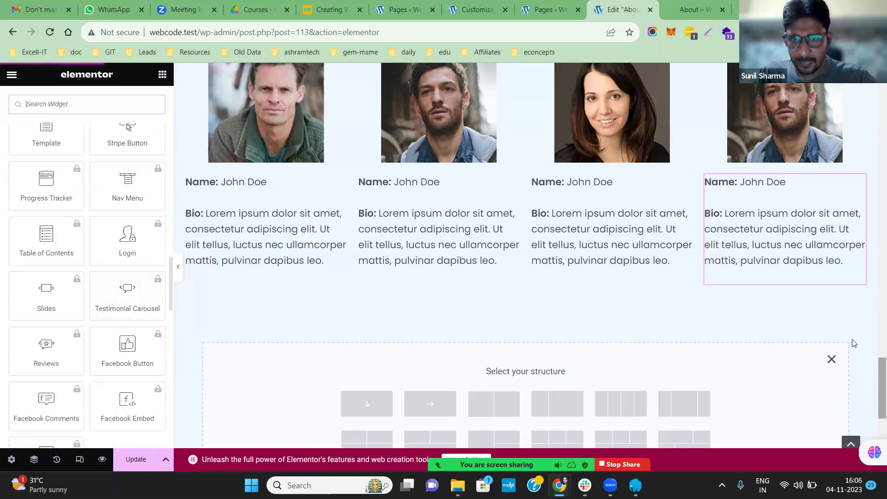
{"action": "scroll", "coordinate": [854, 340], "scroll_direction": "down", "scroll_amount": 6}
{"action": "left_click", "coordinate": [835, 83]}
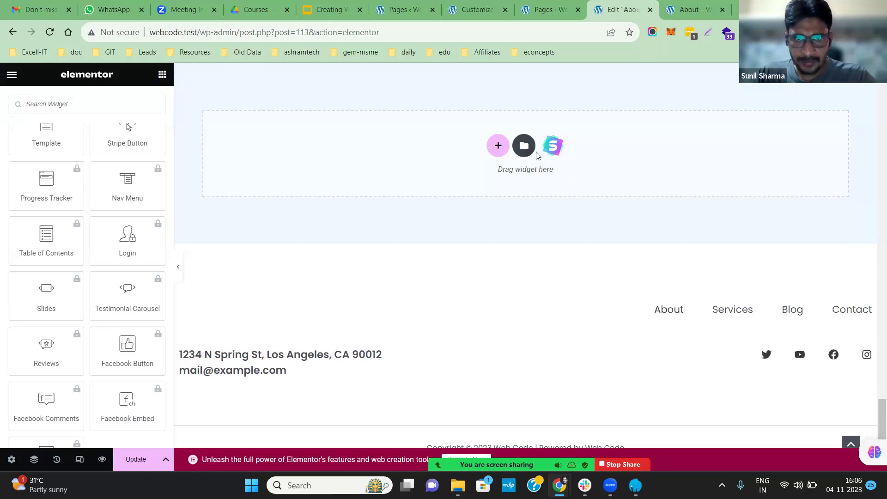
- Open the template library from the empty area below the team section and look through My Templates, Pages and Blocks
{"action": "left_click", "coordinate": [528, 152]}
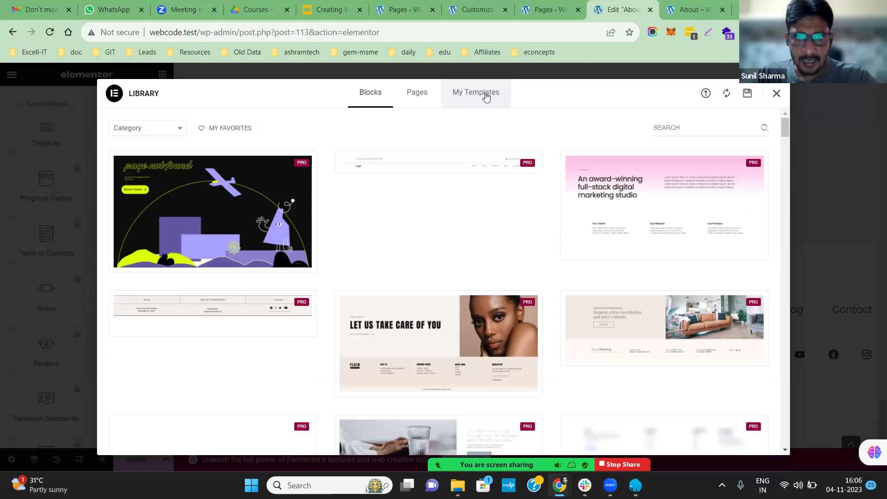
{"action": "left_click", "coordinate": [491, 102]}
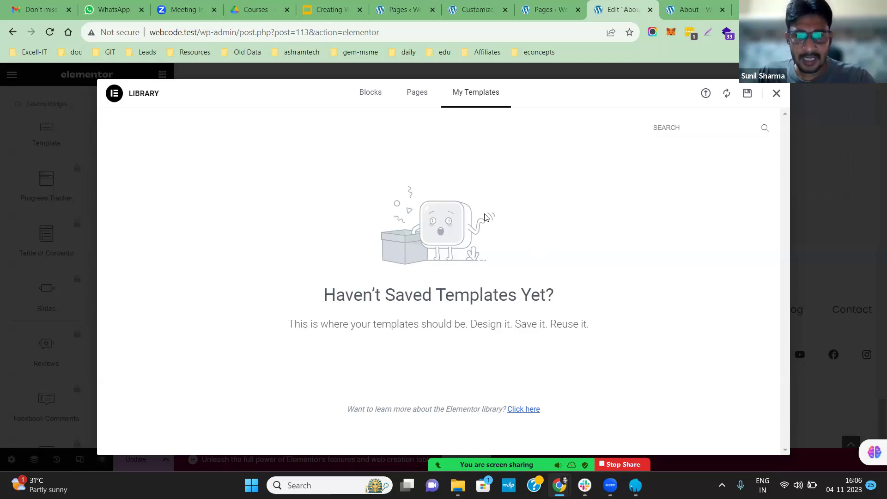
{"action": "left_click", "coordinate": [422, 98]}
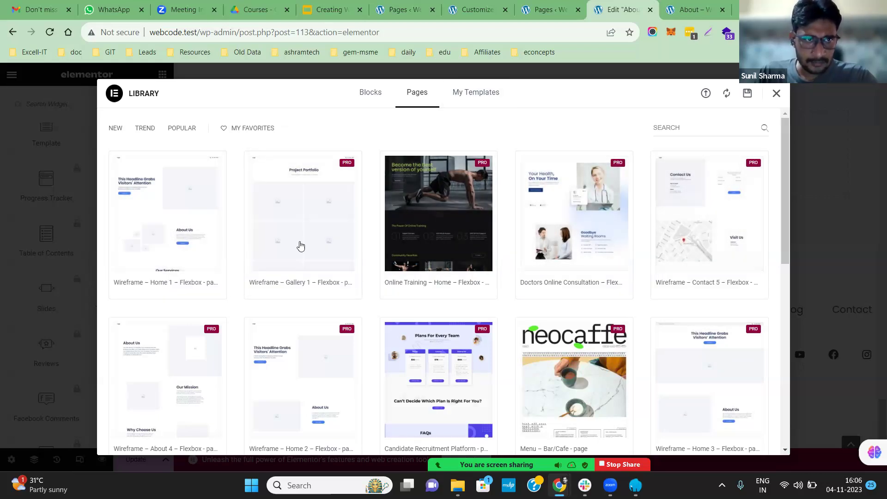
{"action": "scroll", "coordinate": [476, 281], "scroll_direction": "down", "scroll_amount": 3}
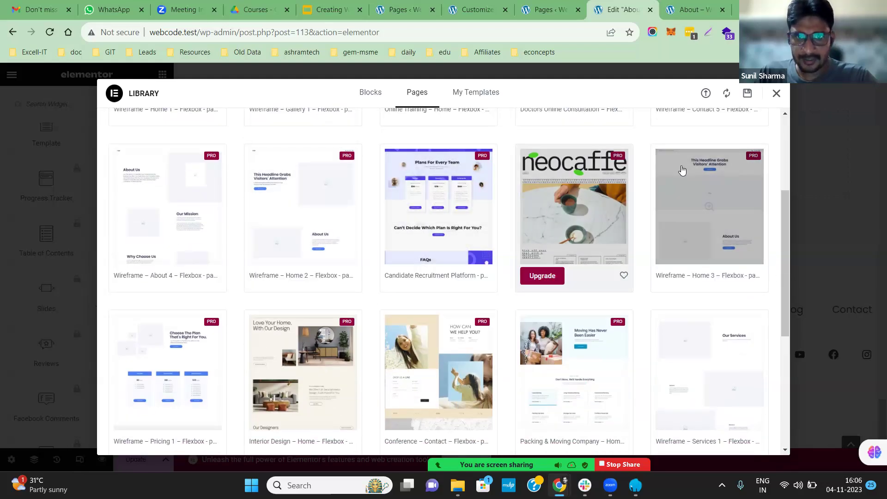
{"action": "scroll", "coordinate": [685, 208], "scroll_direction": "down", "scroll_amount": 2}
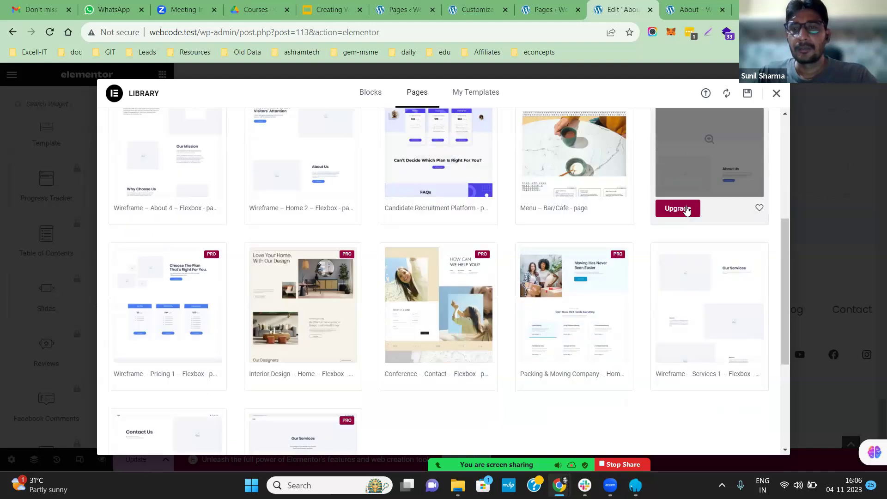
{"action": "scroll", "coordinate": [732, 211], "scroll_direction": "up", "scroll_amount": 3}
{"action": "scroll", "coordinate": [766, 178], "scroll_direction": "down", "scroll_amount": 2}
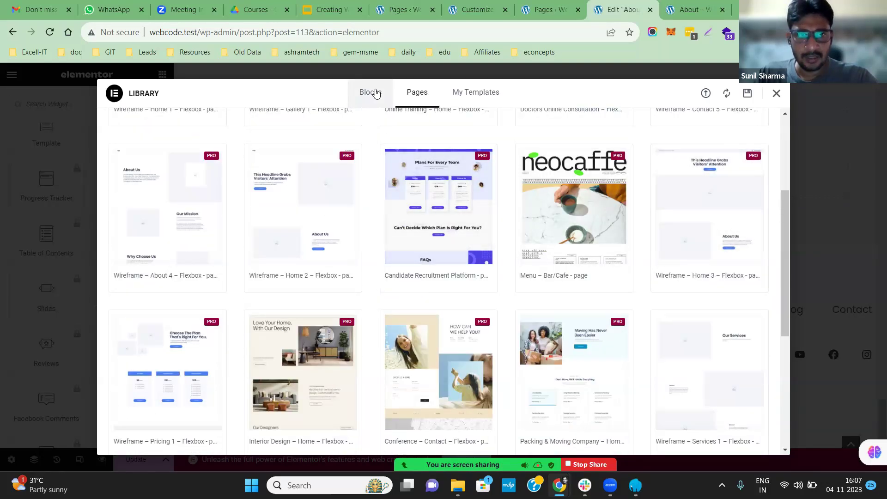
{"action": "left_click", "coordinate": [376, 94]}
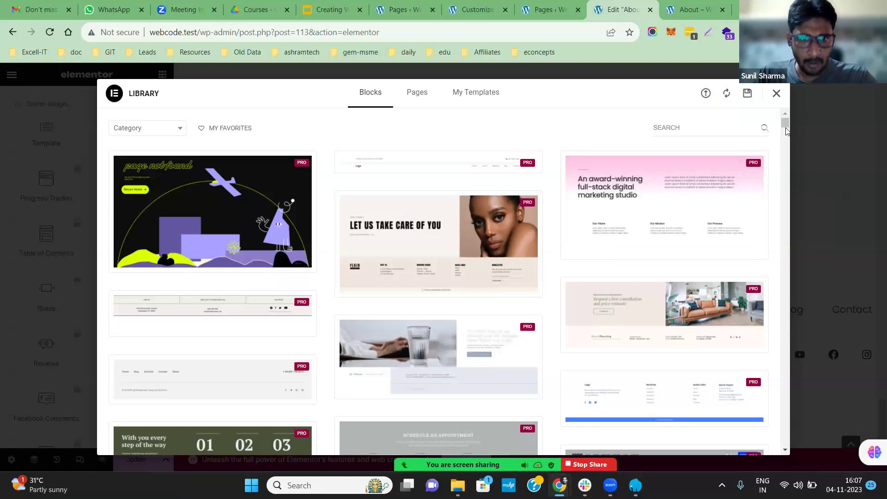
{"action": "scroll", "coordinate": [787, 134], "scroll_direction": "down", "scroll_amount": 6}
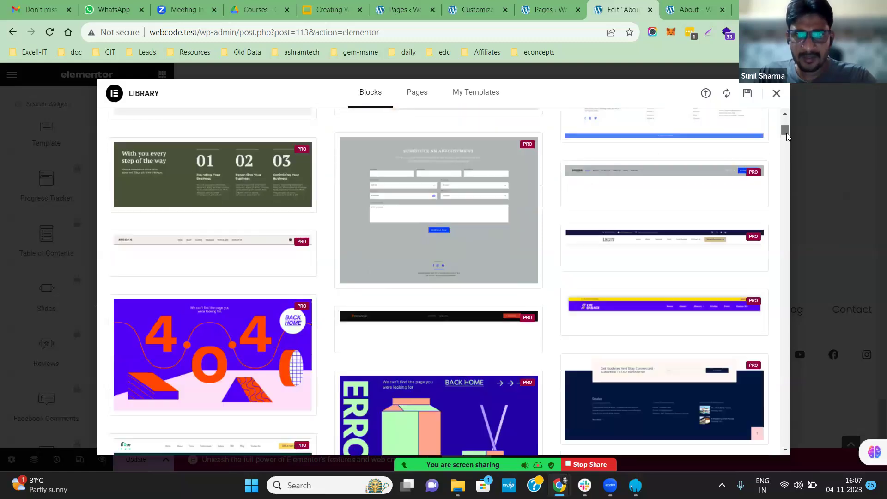
- Choose the "Wireframe – Home 1 – Flexbox" page template for insertion and connect the site to the Elementor template library
{"action": "left_click", "coordinate": [416, 93]}
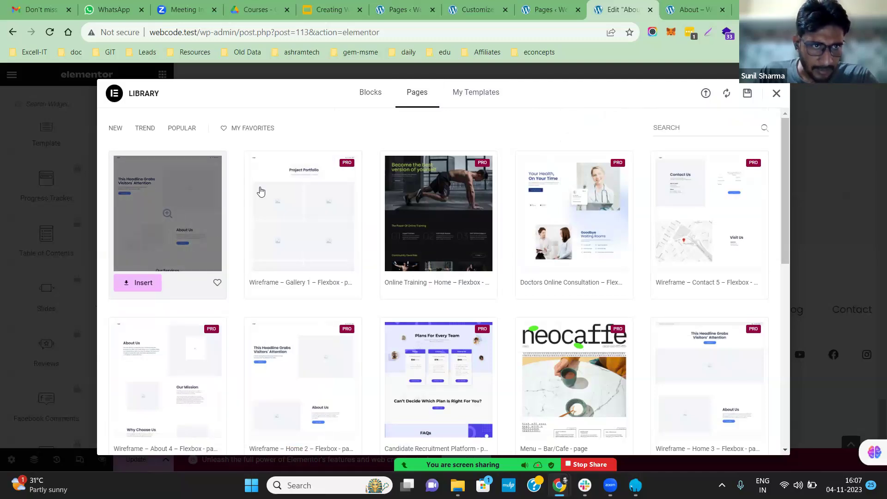
{"action": "left_click", "coordinate": [148, 283]}
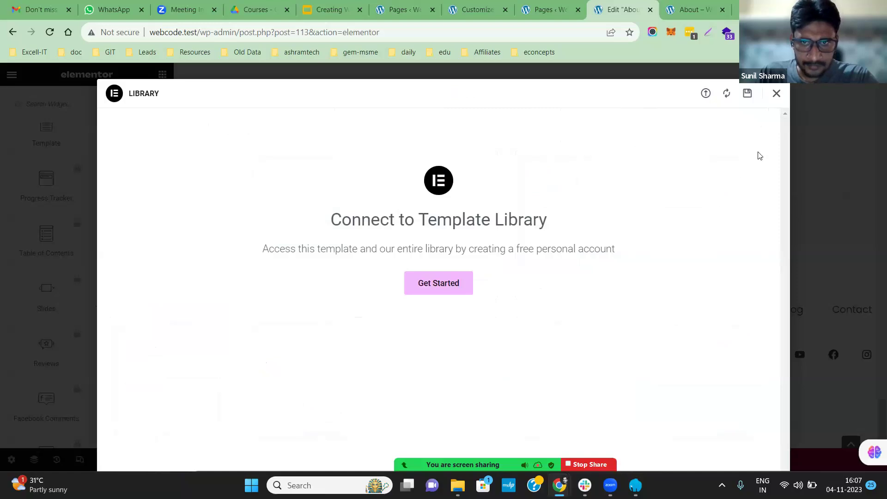
{"action": "left_click", "coordinate": [439, 287]}
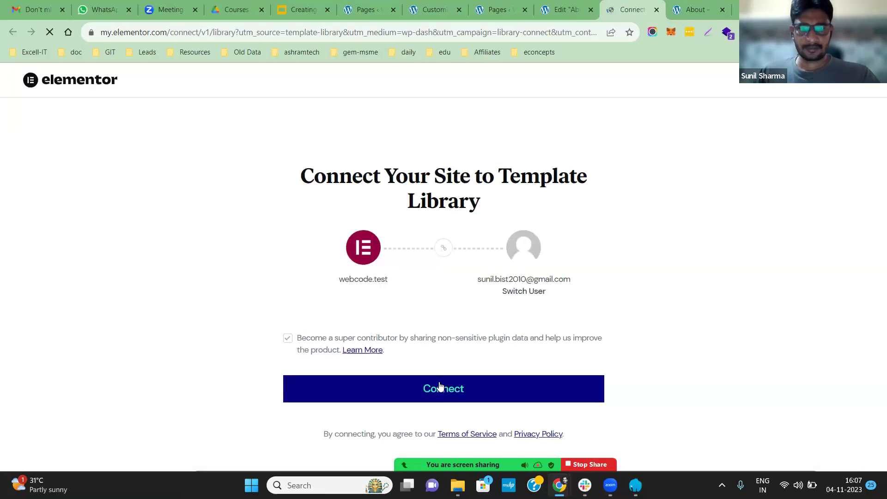
{"action": "left_click", "coordinate": [440, 393]}
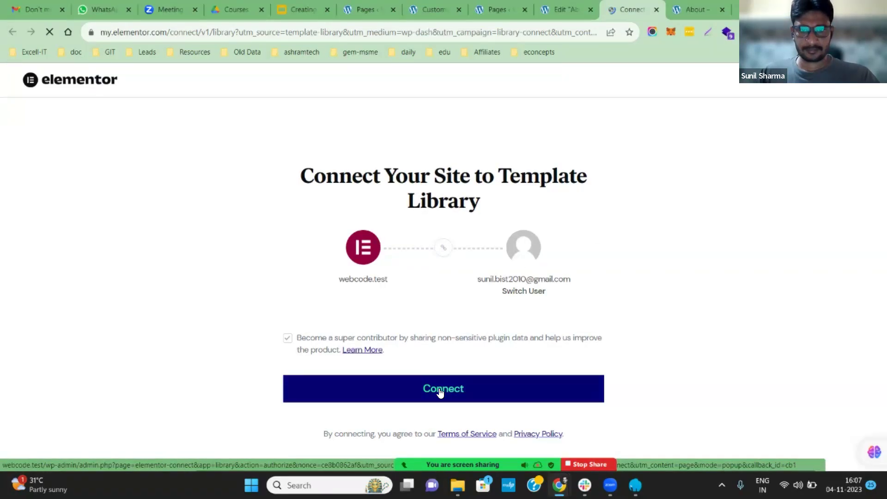
{"action": "left_click", "coordinate": [569, 6]}
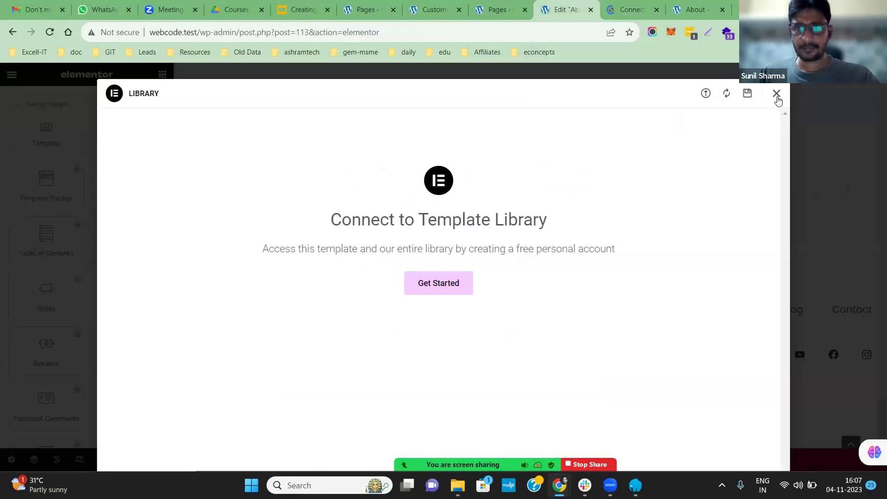
{"action": "left_click", "coordinate": [628, 10]}
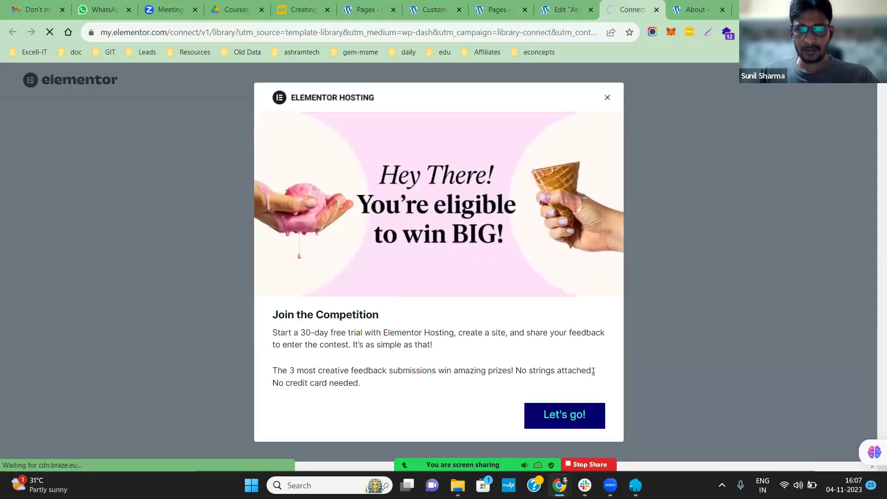
{"action": "left_click", "coordinate": [583, 411]}
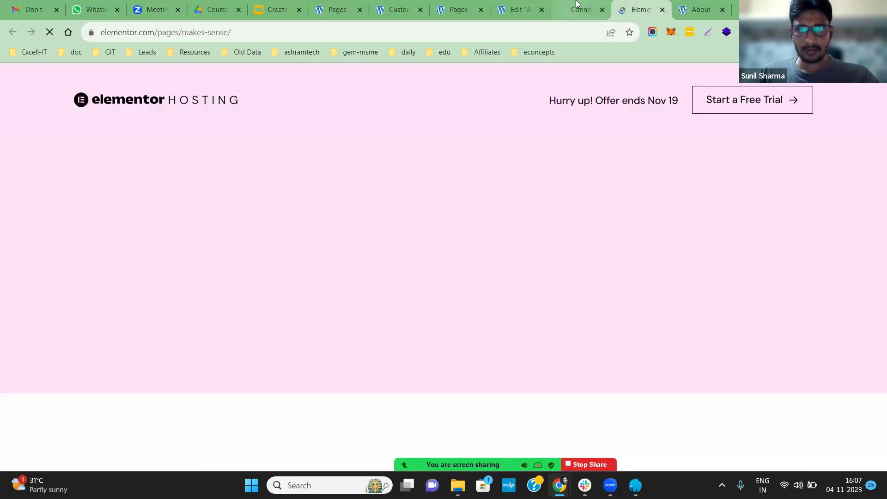
{"action": "left_click", "coordinate": [569, 10]}
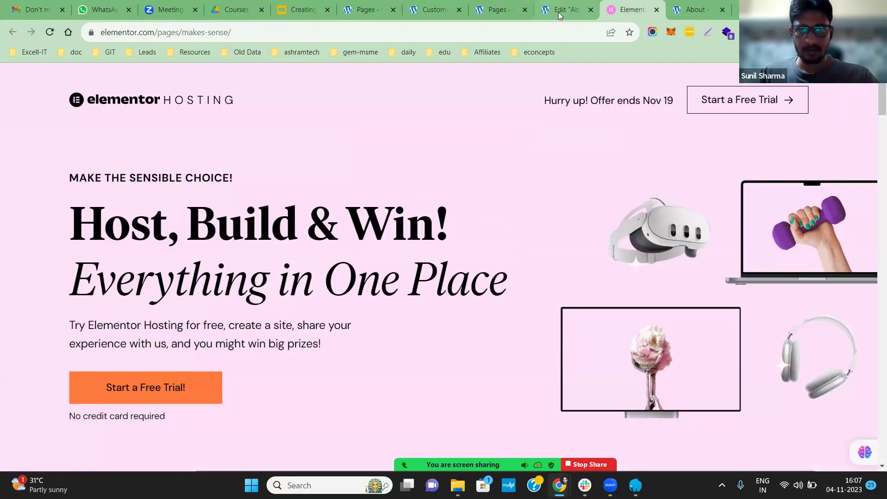
- Return to the page editor, finish inserting the wireframe template, and close the leftover Elementor Hosting page
{"action": "left_click", "coordinate": [558, 10]}
{"action": "left_click", "coordinate": [529, 298]}
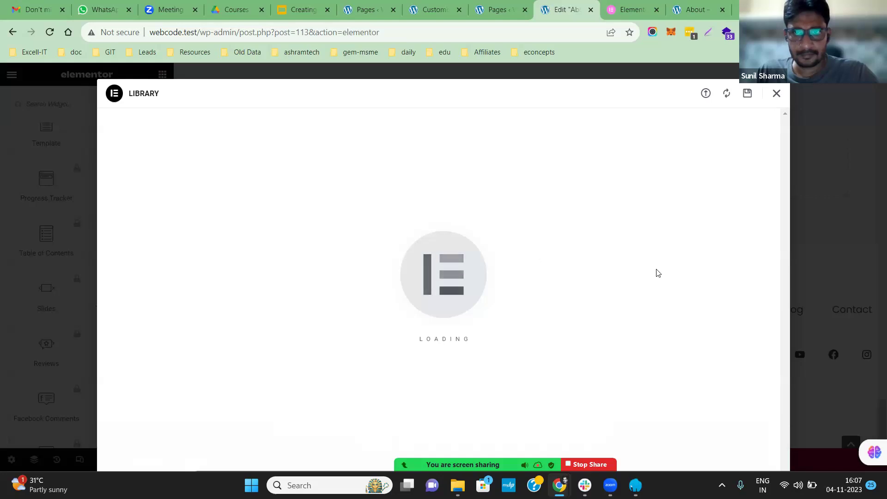
{"action": "left_click", "coordinate": [656, 9]}
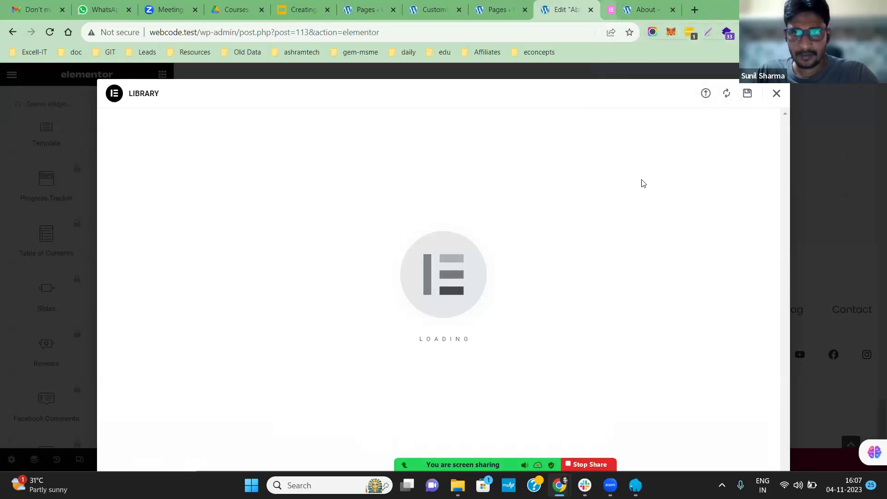
{"action": "key", "text": "Escape"}
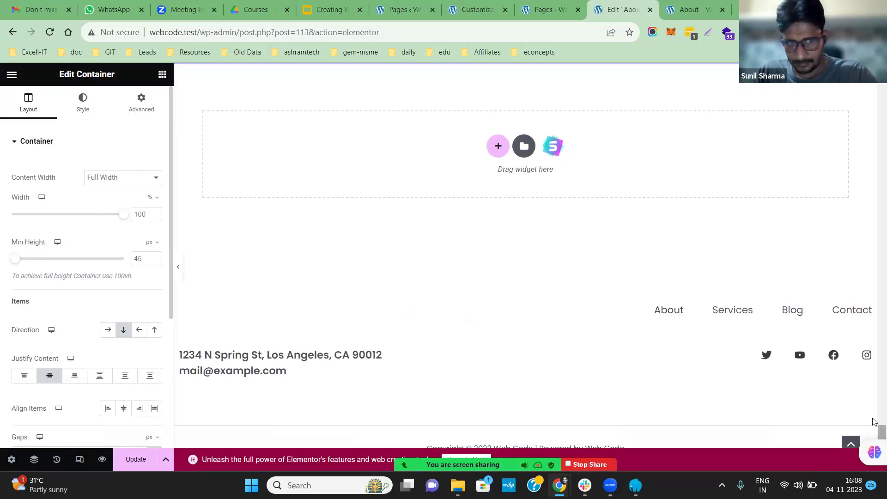
- Examine the inserted wireframe sections below Our Team in the editor and in the refreshed page preview
{"action": "scroll", "coordinate": [871, 368], "scroll_direction": "up", "scroll_amount": 10}
{"action": "scroll", "coordinate": [873, 315], "scroll_direction": "up", "scroll_amount": 10}
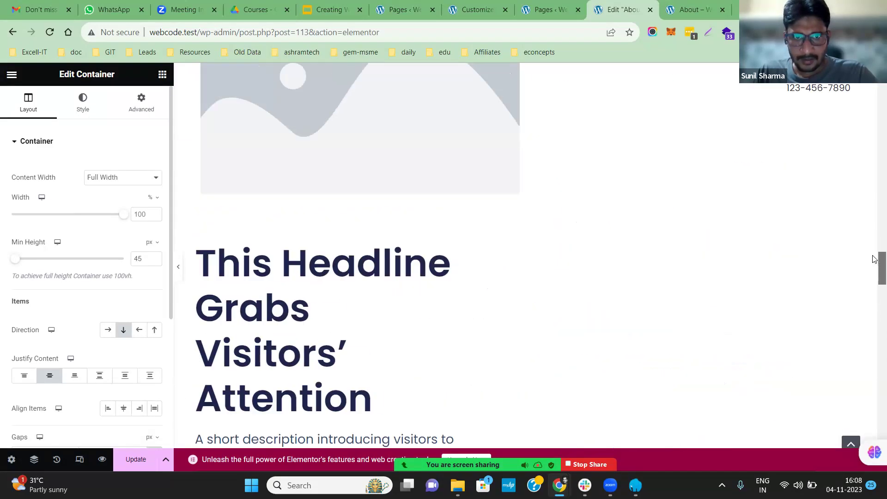
{"action": "scroll", "coordinate": [498, 425], "scroll_direction": "down", "scroll_amount": 10}
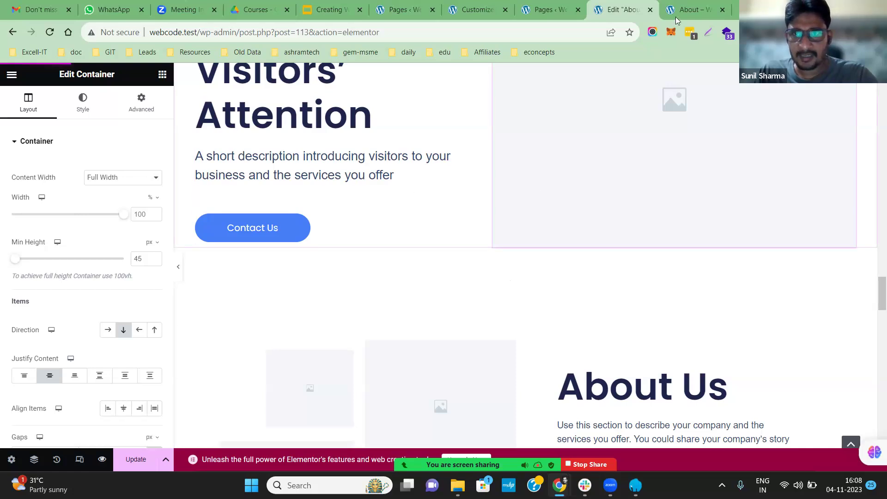
{"action": "left_click", "coordinate": [677, 12]}
{"action": "scroll", "coordinate": [874, 115], "scroll_direction": "down", "scroll_amount": 20}
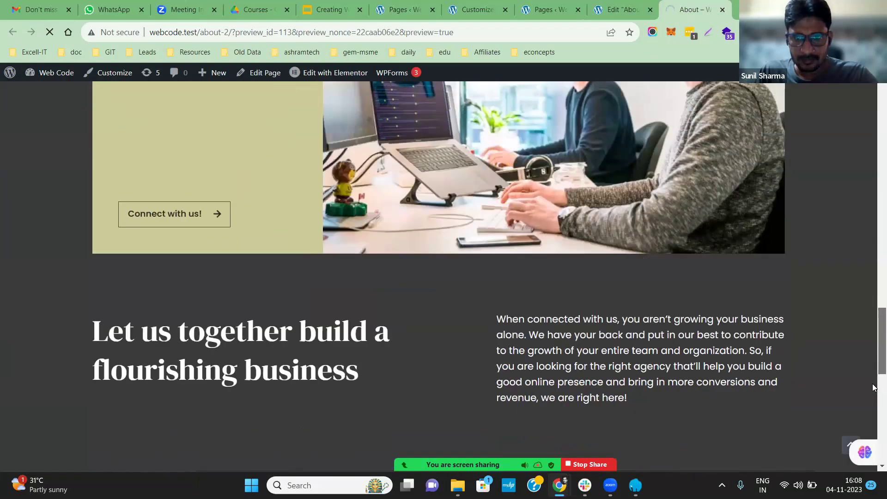
{"action": "scroll", "coordinate": [873, 387], "scroll_direction": "down", "scroll_amount": 2}
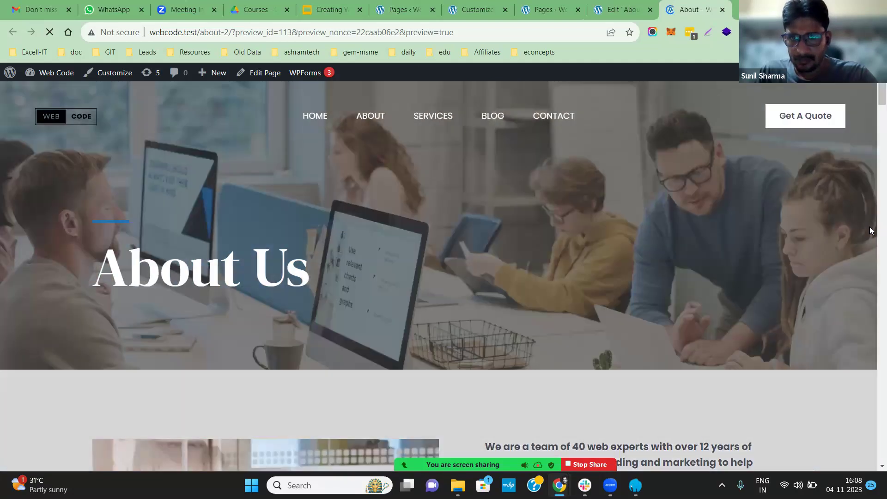
{"action": "scroll", "coordinate": [872, 245], "scroll_direction": "down", "scroll_amount": 10}
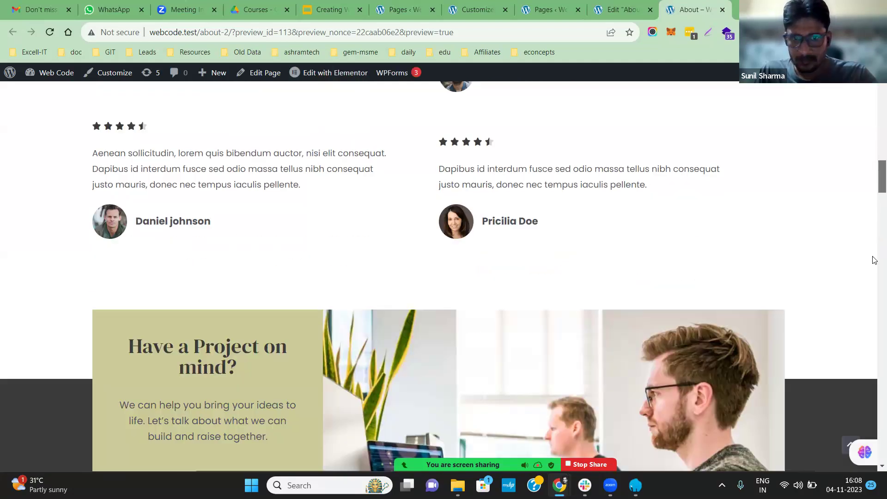
{"action": "scroll", "coordinate": [875, 260], "scroll_direction": "down", "scroll_amount": 12}
{"action": "scroll", "coordinate": [875, 264], "scroll_direction": "up", "scroll_amount": 6}
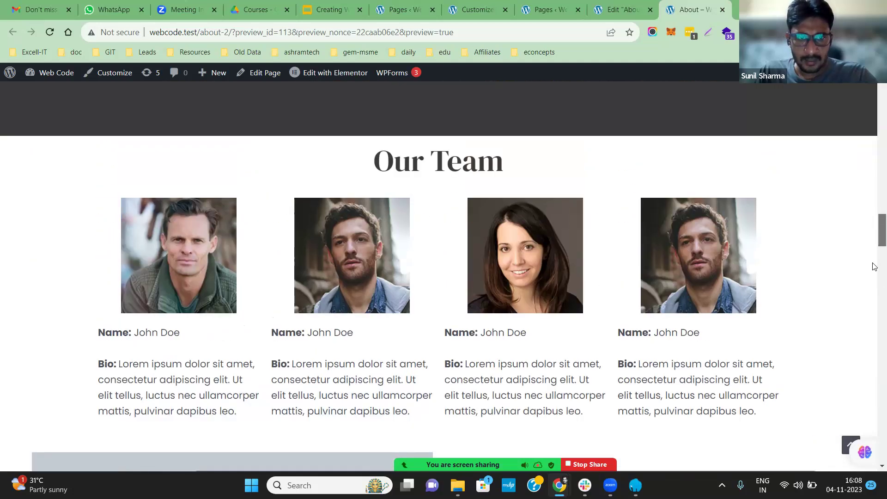
{"action": "scroll", "coordinate": [874, 267], "scroll_direction": "down", "scroll_amount": 6}
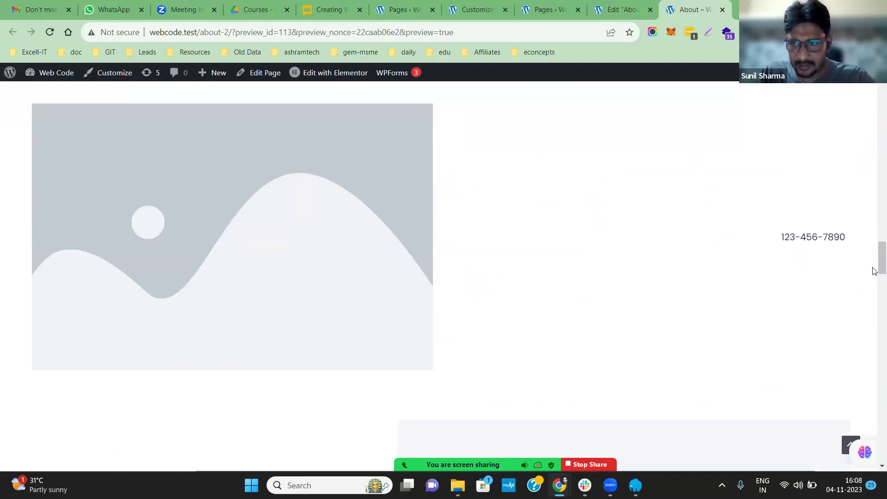
- Look through the rest of the wireframe template in the page preview, from the headline section to the client testimonials
{"action": "scroll", "coordinate": [874, 277], "scroll_direction": "down", "scroll_amount": 8}
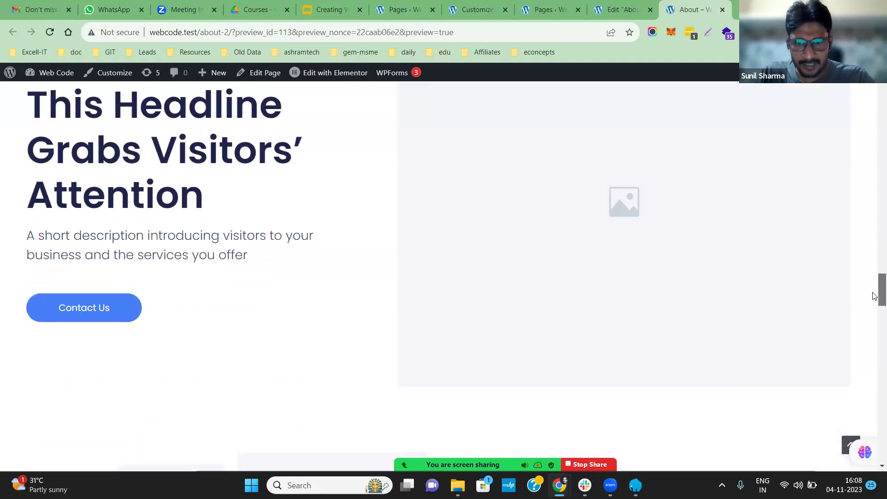
{"action": "scroll", "coordinate": [874, 283], "scroll_direction": "up", "scroll_amount": 4}
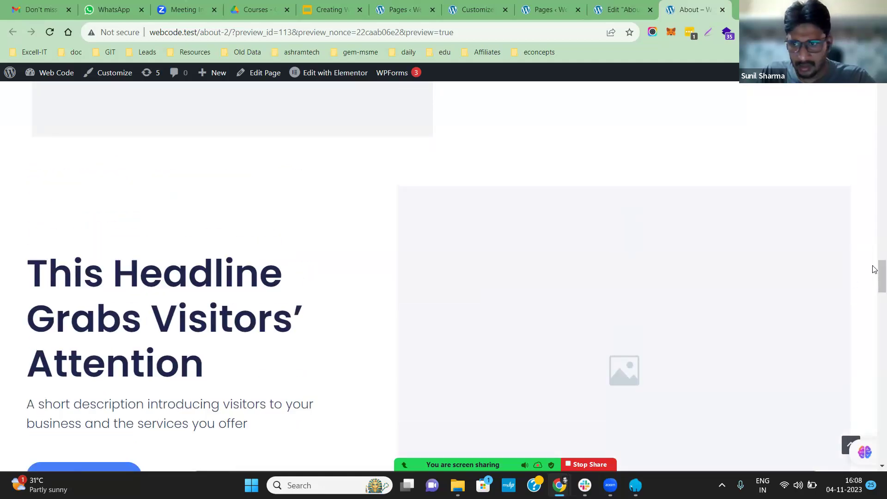
{"action": "scroll", "coordinate": [874, 297], "scroll_direction": "down", "scroll_amount": 18}
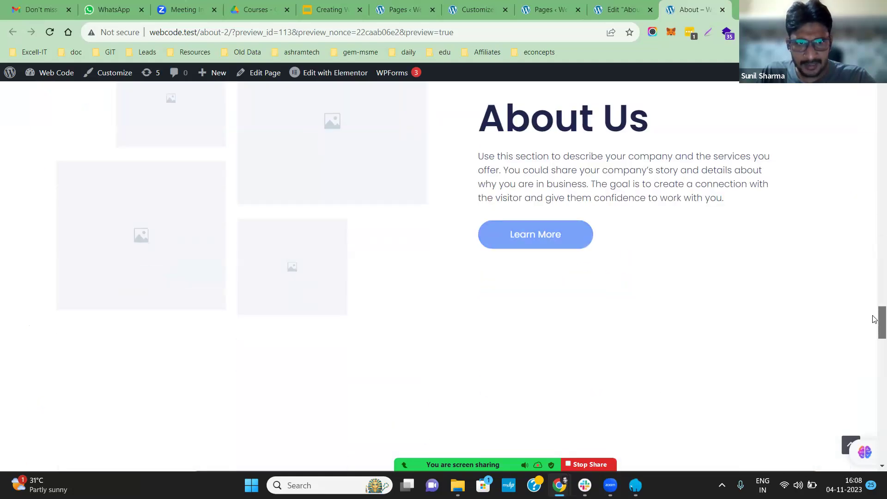
{"action": "scroll", "coordinate": [873, 349], "scroll_direction": "down", "scroll_amount": 14}
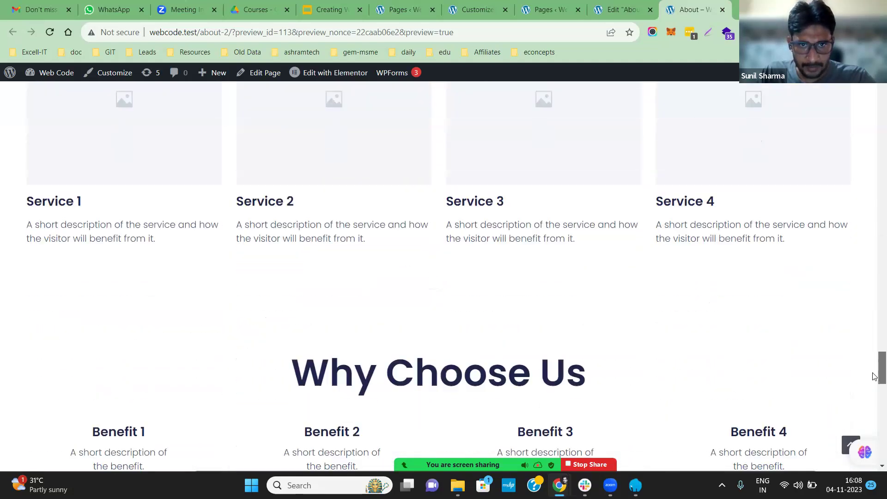
{"action": "scroll", "coordinate": [872, 395], "scroll_direction": "down", "scroll_amount": 12}
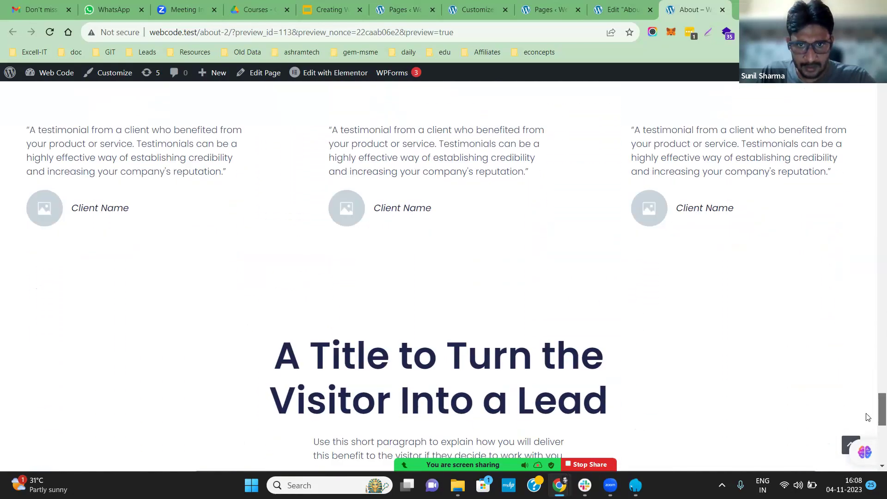
{"action": "scroll", "coordinate": [860, 243], "scroll_direction": "up", "scroll_amount": 10}
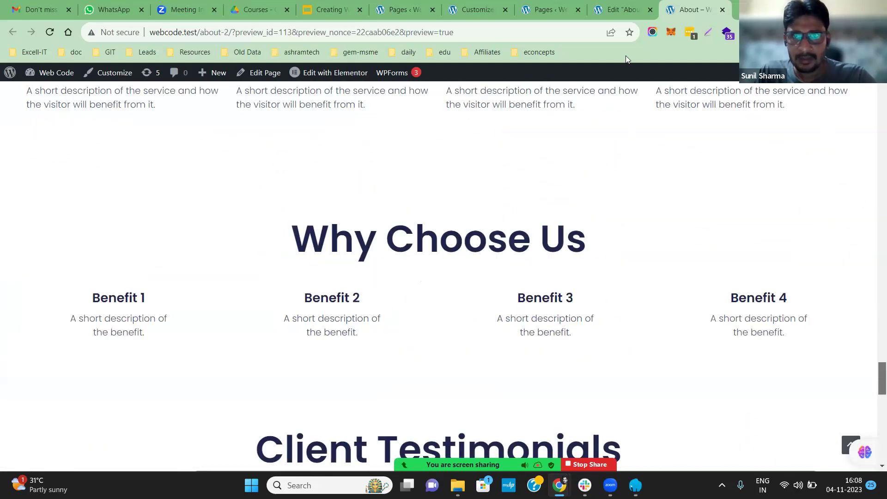
- Return to the page editor and delete the wireframe's image-and-phone header, headline section and About Us section below Our Team
{"action": "left_click", "coordinate": [619, 10]}
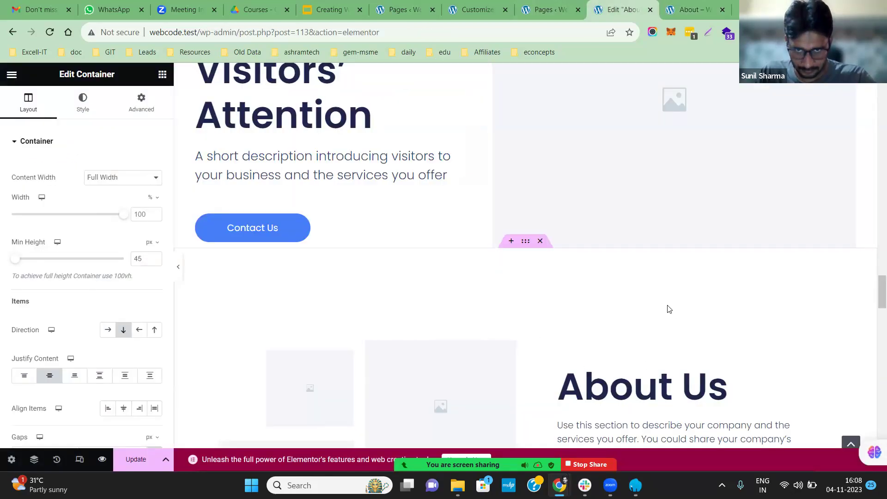
{"action": "scroll", "coordinate": [878, 311], "scroll_direction": "up", "scroll_amount": 5}
{"action": "scroll", "coordinate": [875, 283], "scroll_direction": "up", "scroll_amount": 10}
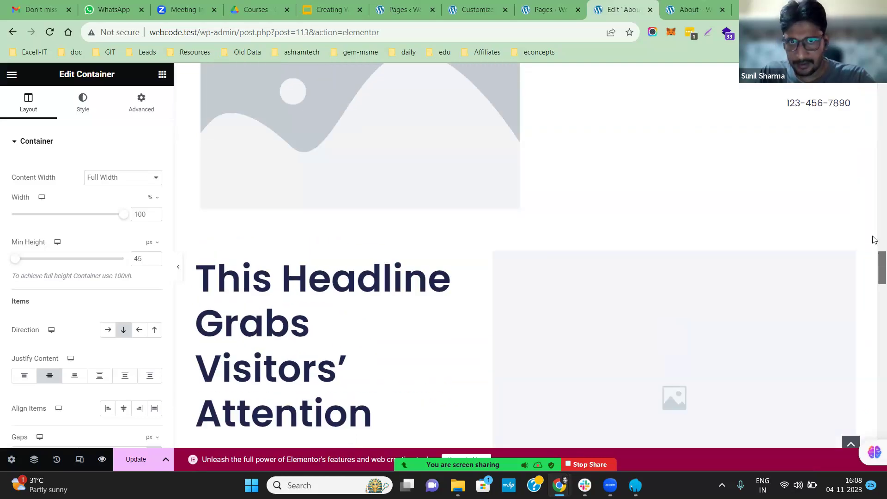
{"action": "scroll", "coordinate": [874, 256], "scroll_direction": "down", "scroll_amount": 4}
{"action": "scroll", "coordinate": [875, 255], "scroll_direction": "down", "scroll_amount": 2}
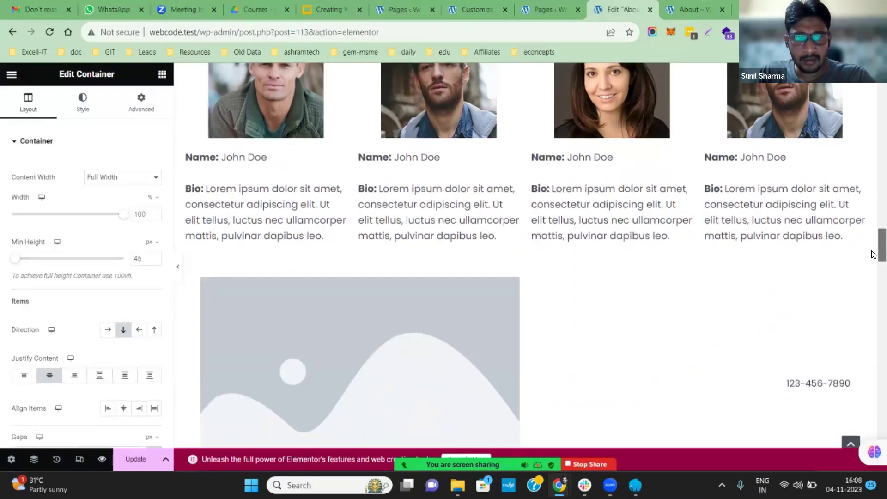
{"action": "scroll", "coordinate": [873, 262], "scroll_direction": "down", "scroll_amount": 2}
{"action": "scroll", "coordinate": [877, 231], "scroll_direction": "up", "scroll_amount": 10}
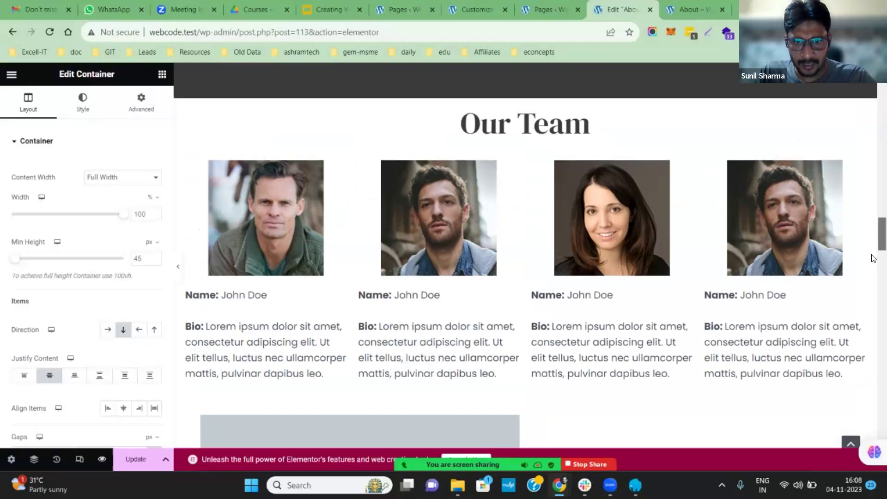
{"action": "scroll", "coordinate": [633, 237], "scroll_direction": "down", "scroll_amount": 4}
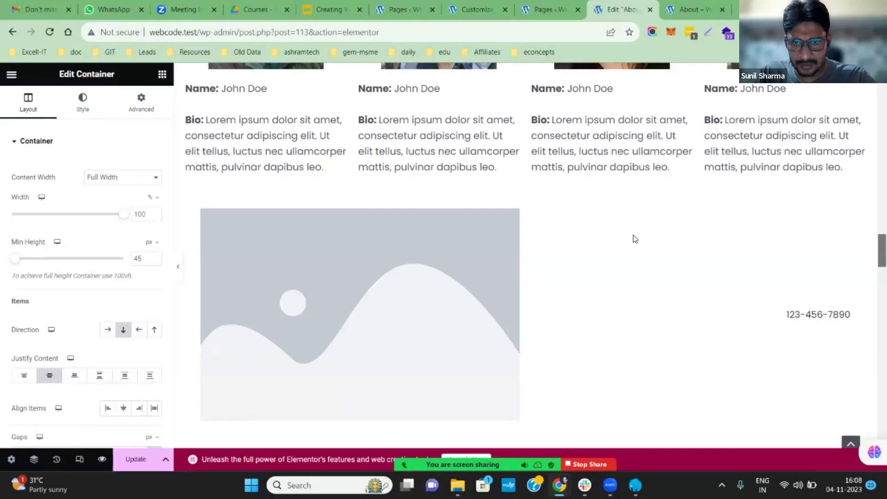
{"action": "left_click", "coordinate": [541, 194]}
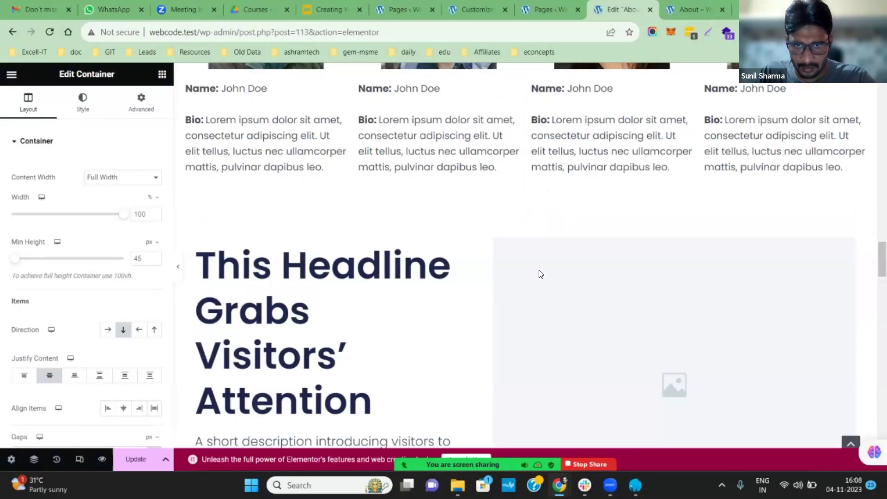
{"action": "left_click", "coordinate": [538, 231]}
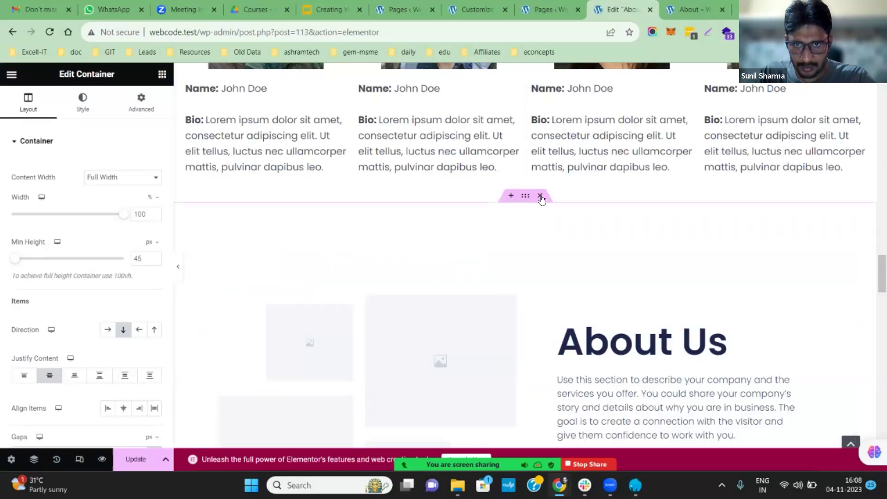
{"action": "left_click", "coordinate": [541, 196]}
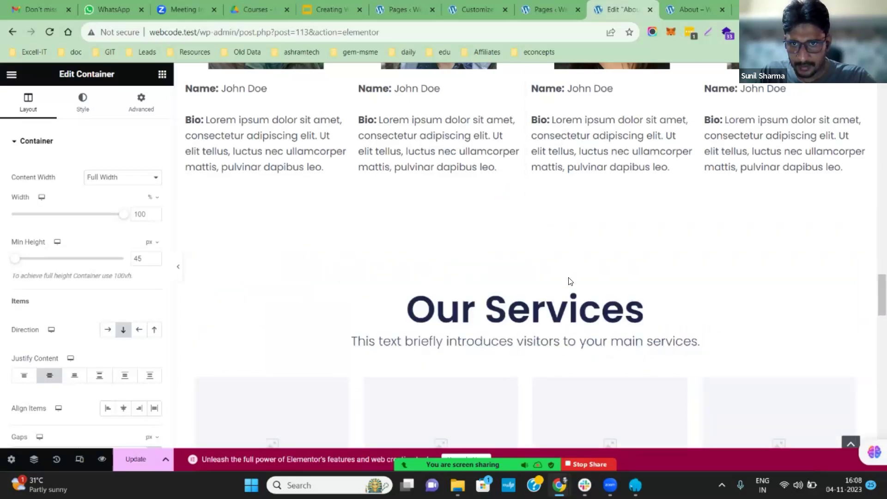
- Delete the remaining wireframe sections: Our Services, Why Choose Us, Client Testimonials, the visitor-to-lead call to action and the copyright footer
{"action": "left_click_drag", "start_coordinate": [878, 291], "coordinate": [873, 327]}
{"action": "scroll", "coordinate": [625, 227], "scroll_direction": "up", "scroll_amount": 7}
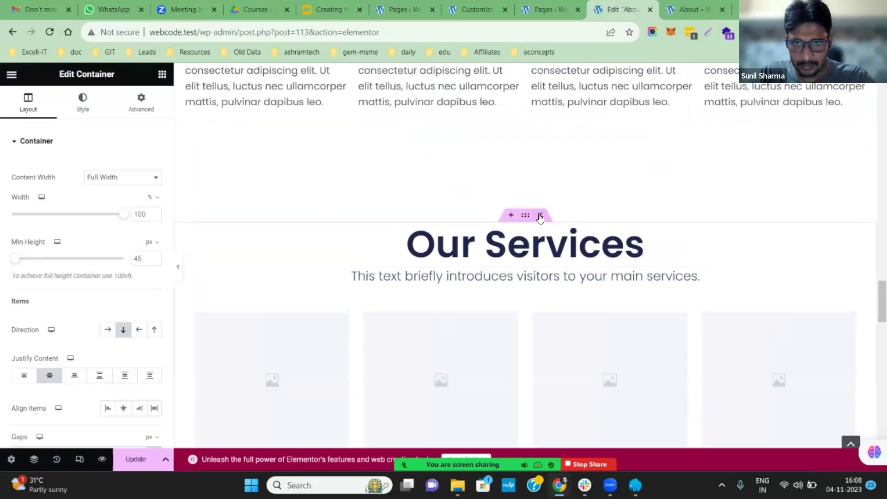
{"action": "left_click", "coordinate": [540, 215]}
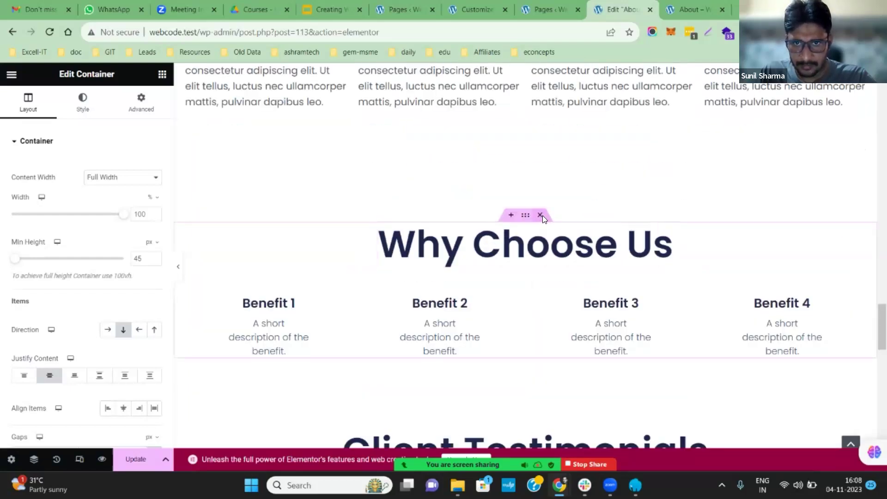
{"action": "left_click", "coordinate": [541, 215]}
{"action": "left_click", "coordinate": [542, 202]}
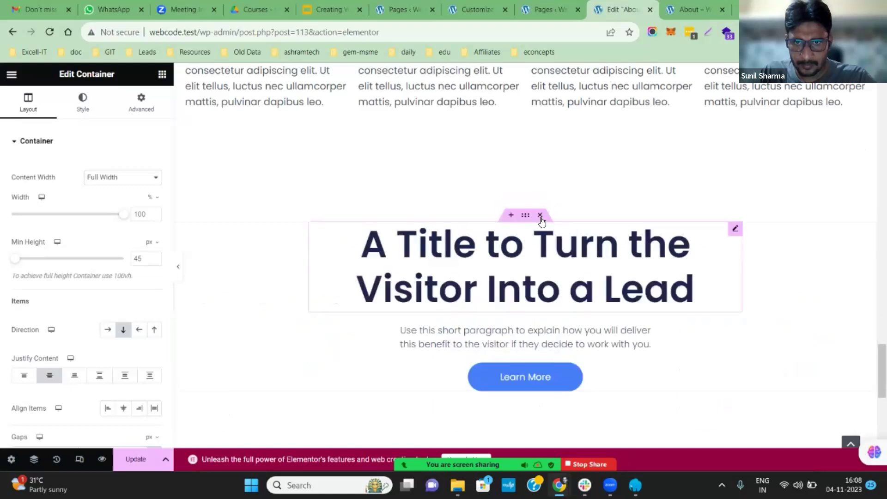
{"action": "left_click", "coordinate": [540, 214]}
{"action": "left_click", "coordinate": [539, 186]}
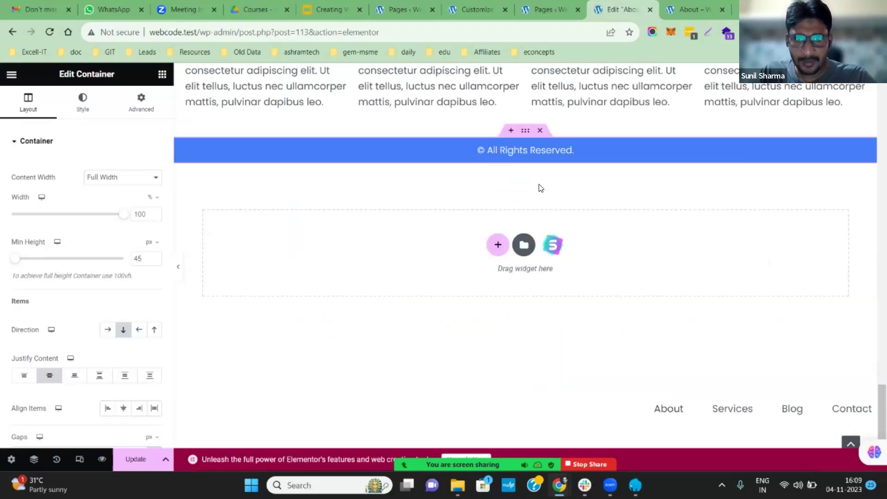
{"action": "left_click", "coordinate": [540, 131]}
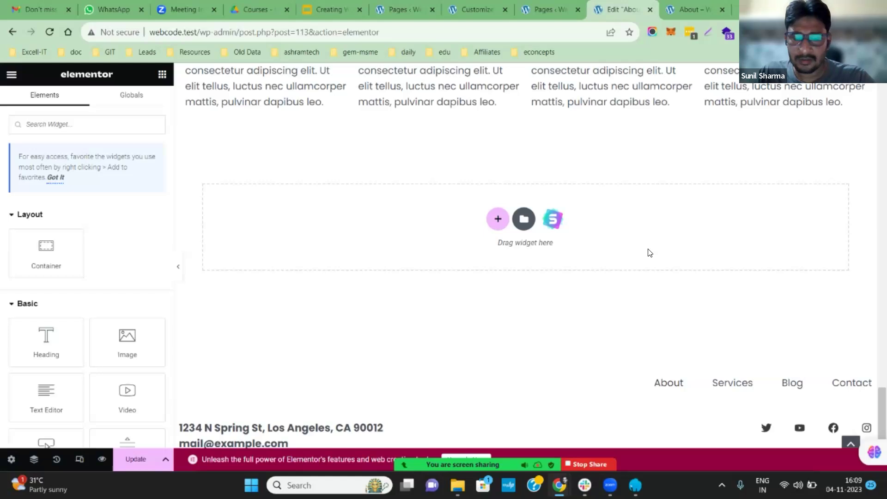
- Open the add-on template library from the empty area below the team section and look through its Pages and Blocks collections
{"action": "left_click", "coordinate": [554, 223]}
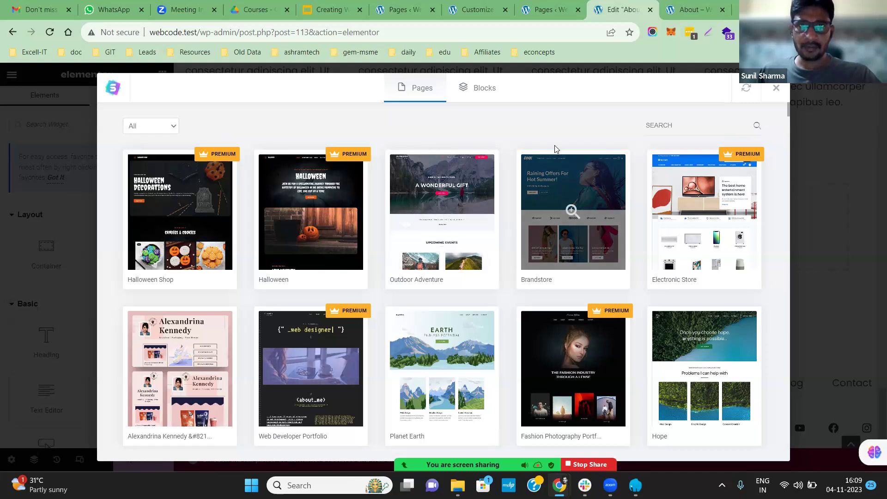
{"action": "left_click", "coordinate": [476, 88]}
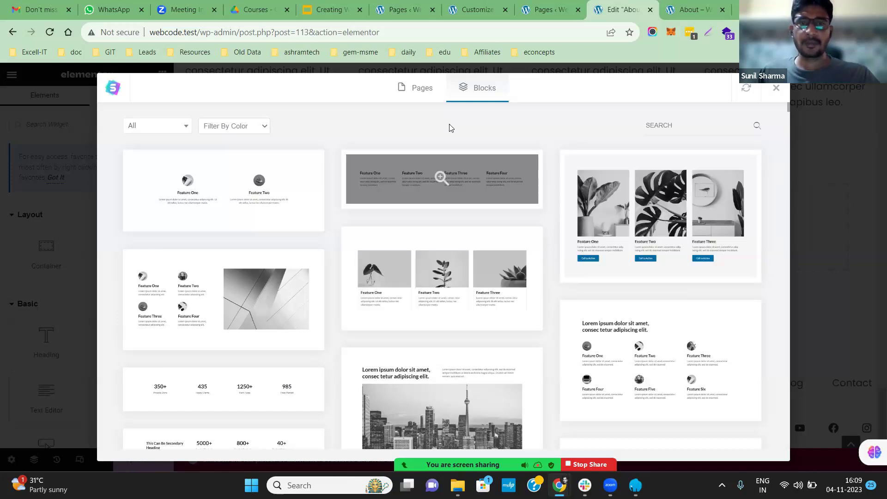
{"action": "left_click", "coordinate": [420, 88]}
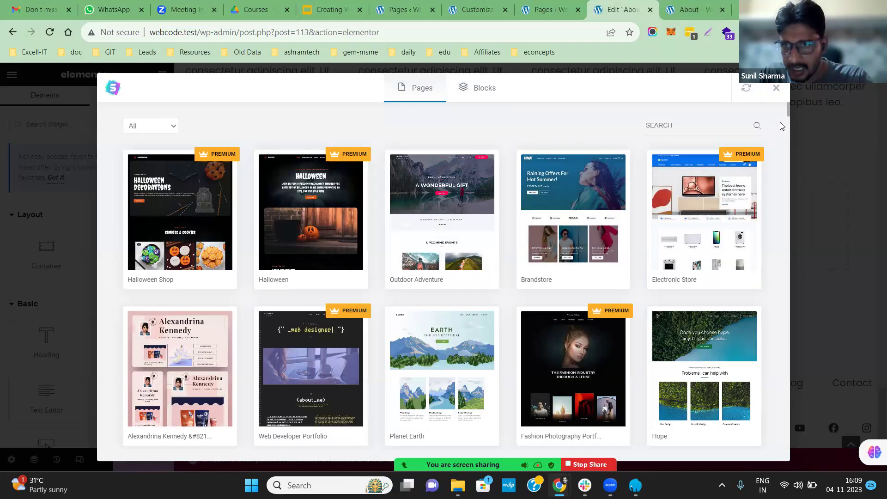
{"action": "left_click_drag", "start_coordinate": [788, 120], "coordinate": [789, 127]}
{"action": "scroll", "coordinate": [789, 127], "scroll_direction": "down", "scroll_amount": 1}
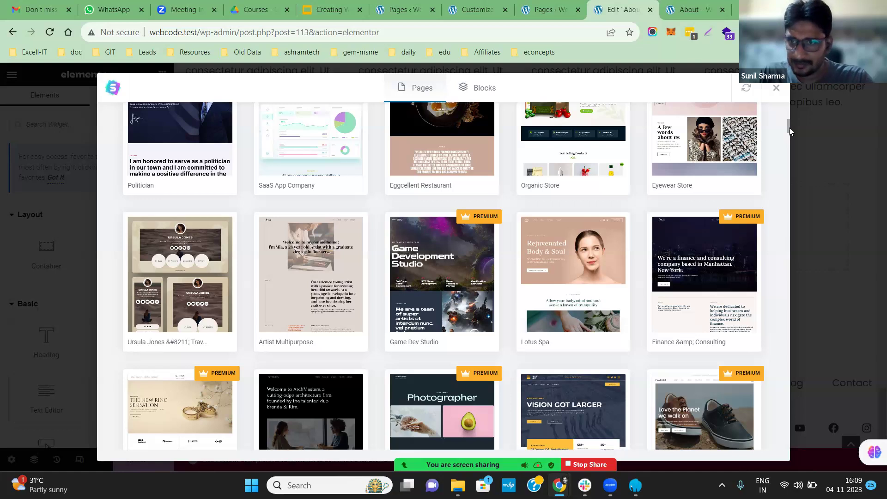
{"action": "left_click", "coordinate": [789, 151]}
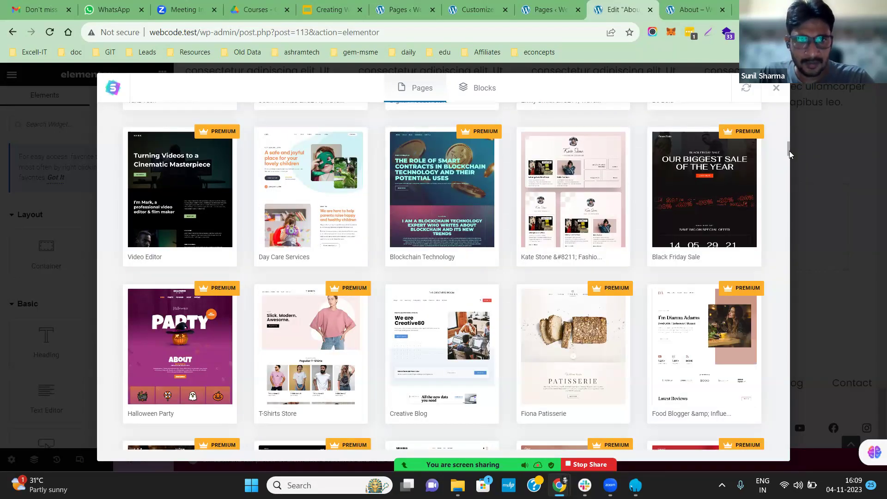
{"action": "scroll", "coordinate": [790, 162], "scroll_direction": "down", "scroll_amount": 5}
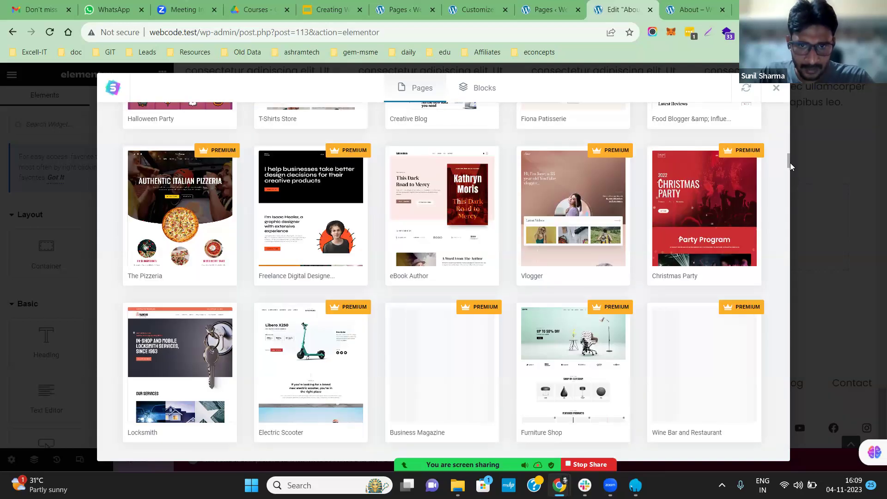
{"action": "left_click_drag", "start_coordinate": [791, 165], "coordinate": [789, 178]}
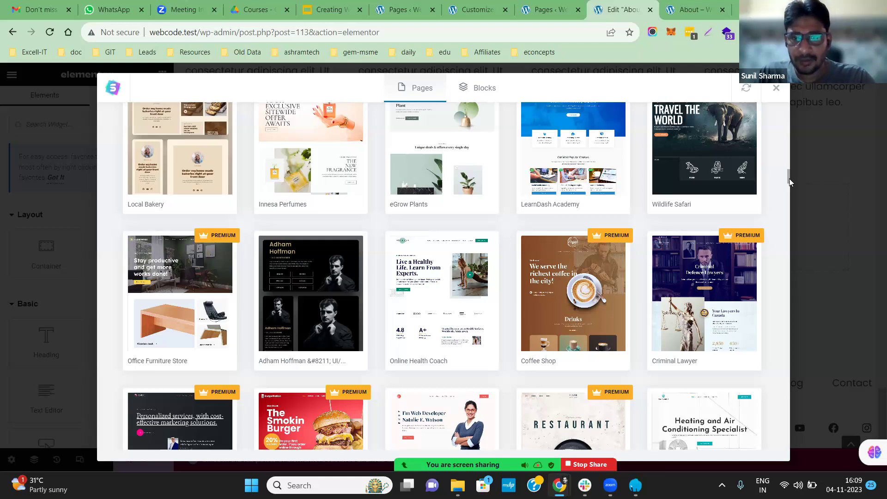
{"action": "scroll", "coordinate": [789, 180], "scroll_direction": "down", "scroll_amount": 6}
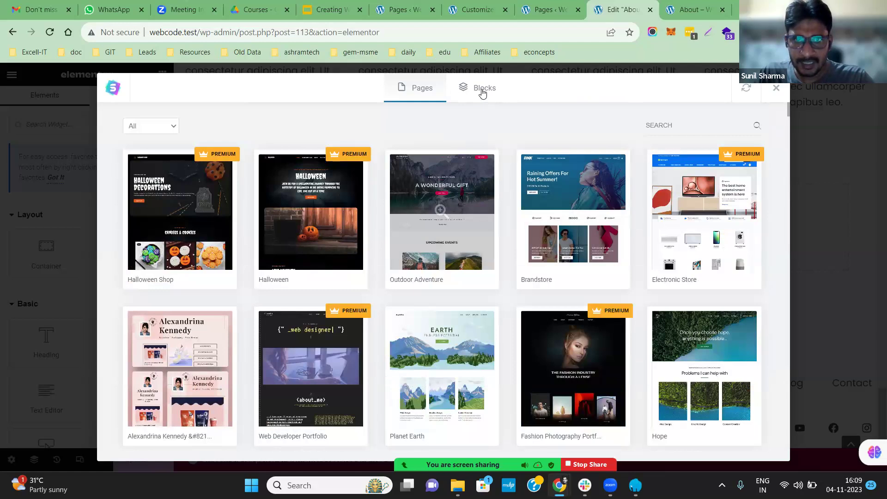
- Import the four-member team block titled "Secondary Heading", with portraits and social icons, from the library's Blocks collection
{"action": "left_click", "coordinate": [481, 90]}
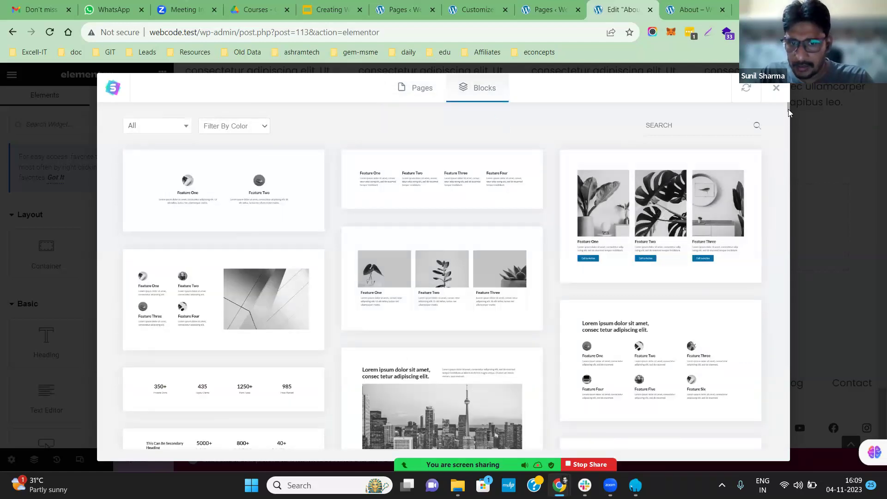
{"action": "left_click_drag", "start_coordinate": [788, 111], "coordinate": [789, 120]}
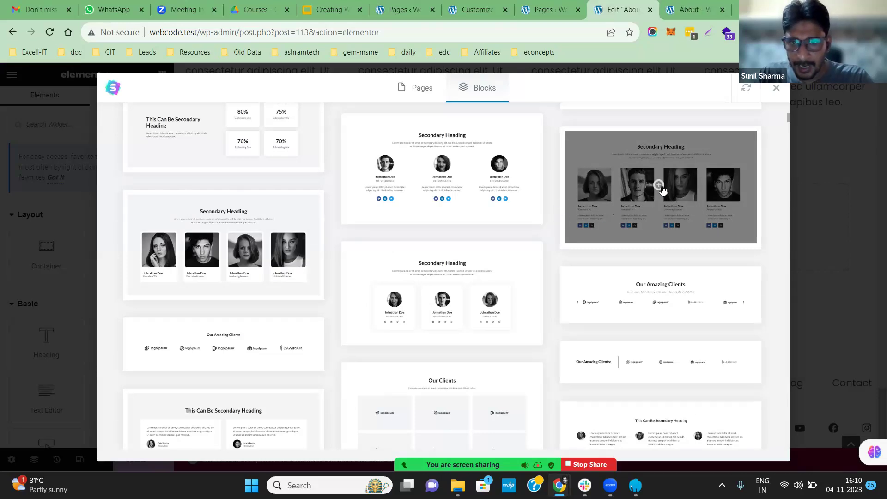
{"action": "left_click", "coordinate": [630, 194]}
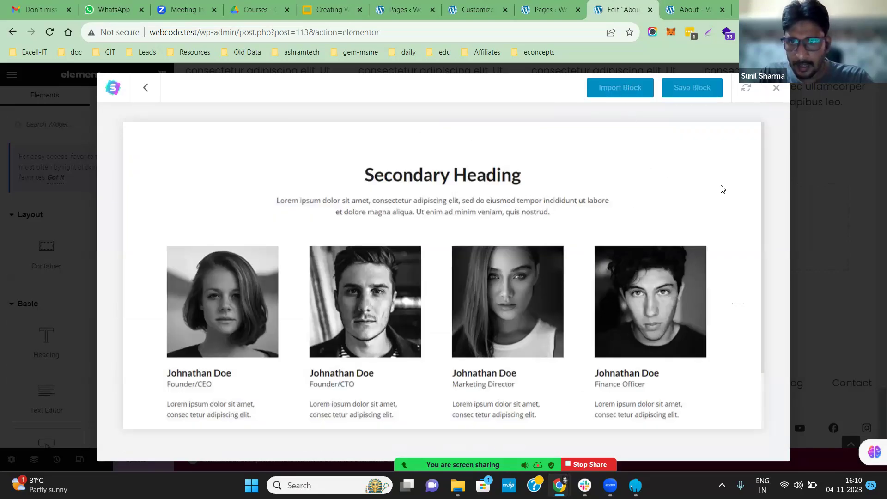
{"action": "scroll", "coordinate": [721, 187], "scroll_direction": "down", "scroll_amount": 2}
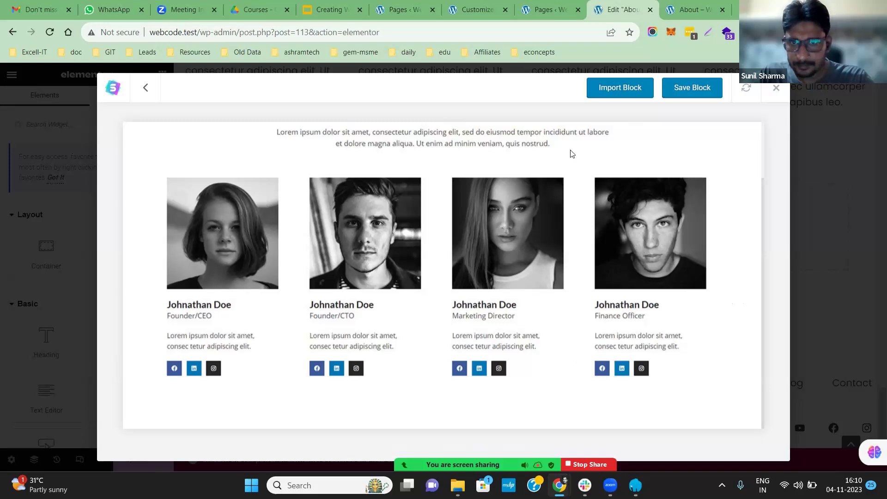
{"action": "left_click", "coordinate": [634, 95]}
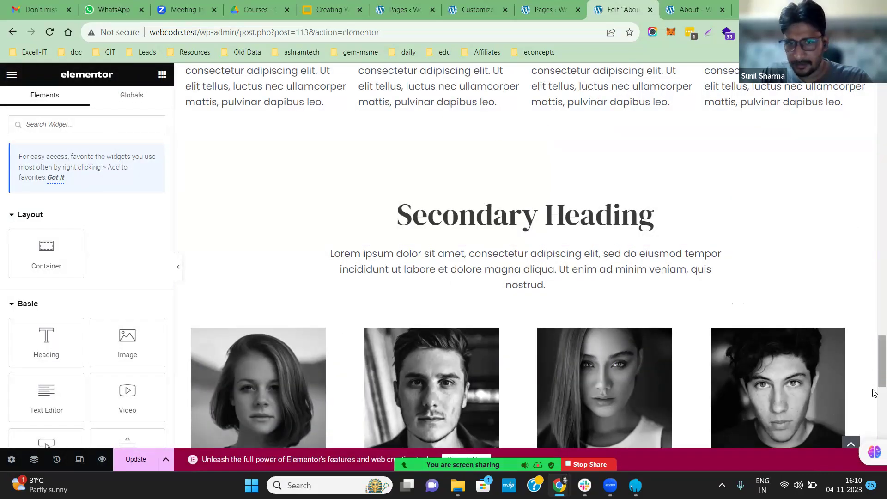
- Compare the imported team block with the Our Team section above it and request a preview of the changed page
{"action": "scroll", "coordinate": [875, 393], "scroll_direction": "down", "scroll_amount": 8}
{"action": "scroll", "coordinate": [874, 370], "scroll_direction": "up", "scroll_amount": 15}
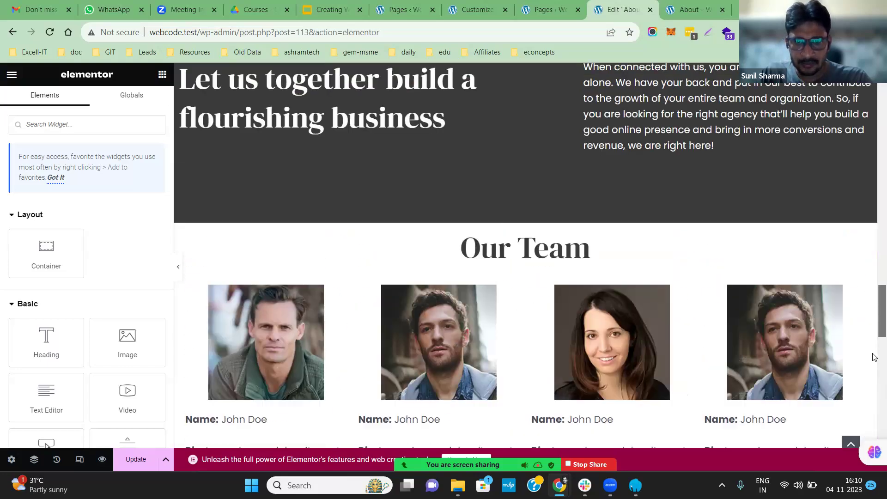
{"action": "scroll", "coordinate": [875, 357], "scroll_direction": "down", "scroll_amount": 10}
{"action": "scroll", "coordinate": [876, 358], "scroll_direction": "up", "scroll_amount": 3}
{"action": "scroll", "coordinate": [876, 359], "scroll_direction": "down", "scroll_amount": 2}
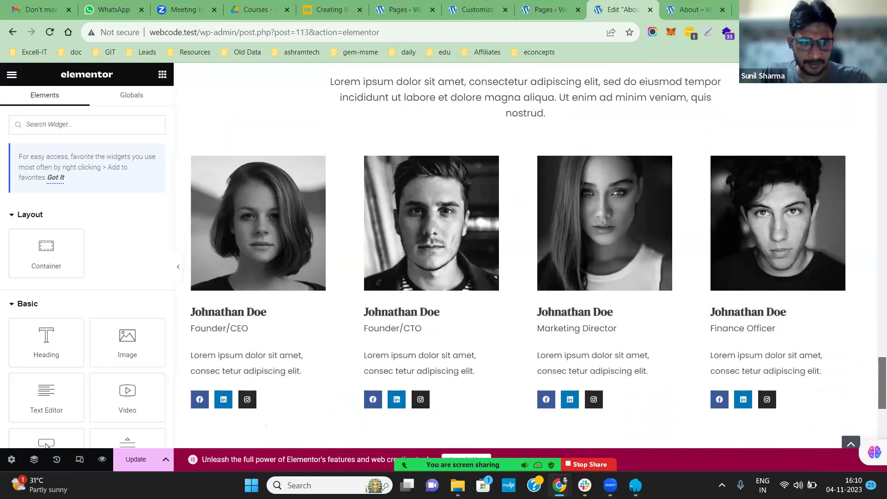
{"action": "left_click", "coordinate": [102, 462]}
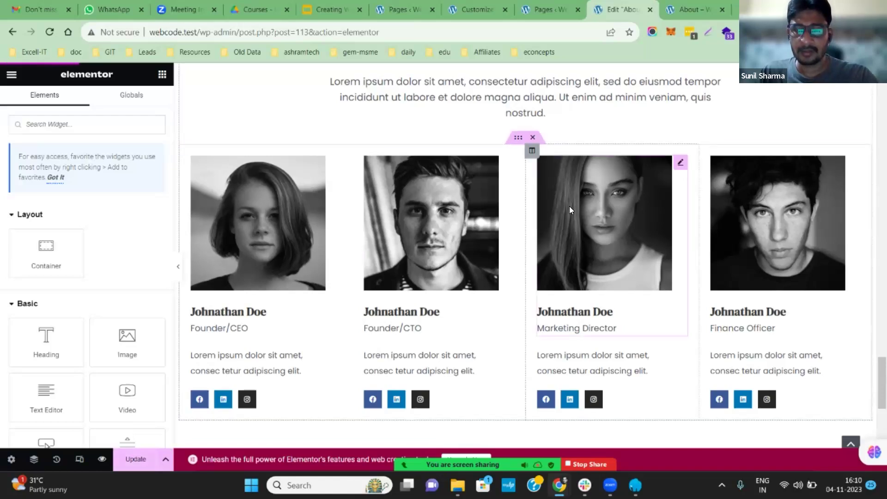
- Review the About page preview, comparing the original Our Team section with the imported "Secondary Heading" team block beneath it
{"action": "left_click", "coordinate": [675, 12]}
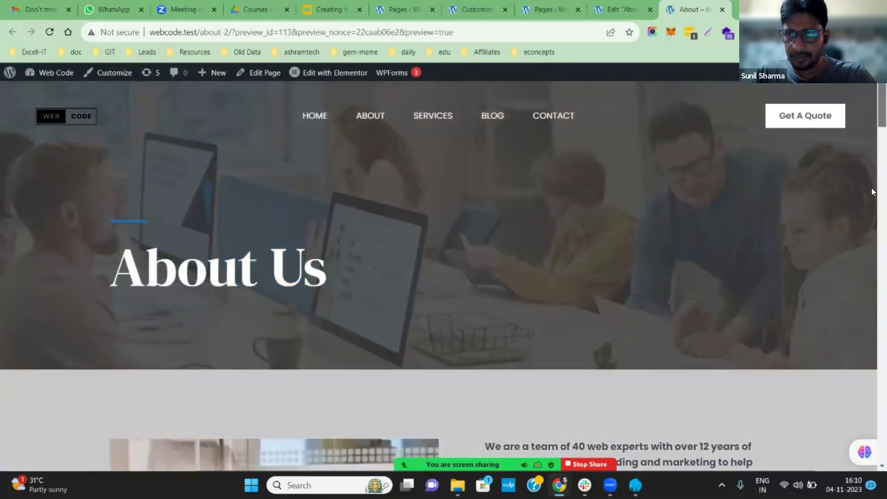
{"action": "scroll", "coordinate": [873, 277], "scroll_direction": "down", "scroll_amount": 15}
{"action": "scroll", "coordinate": [872, 360], "scroll_direction": "down", "scroll_amount": 15}
{"action": "scroll", "coordinate": [866, 346], "scroll_direction": "up", "scroll_amount": 4}
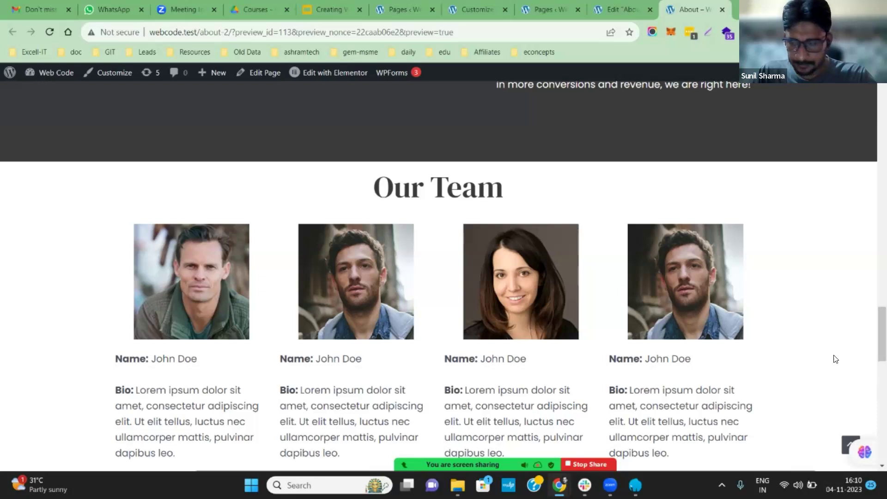
{"action": "scroll", "coordinate": [872, 356], "scroll_direction": "down", "scroll_amount": 5}
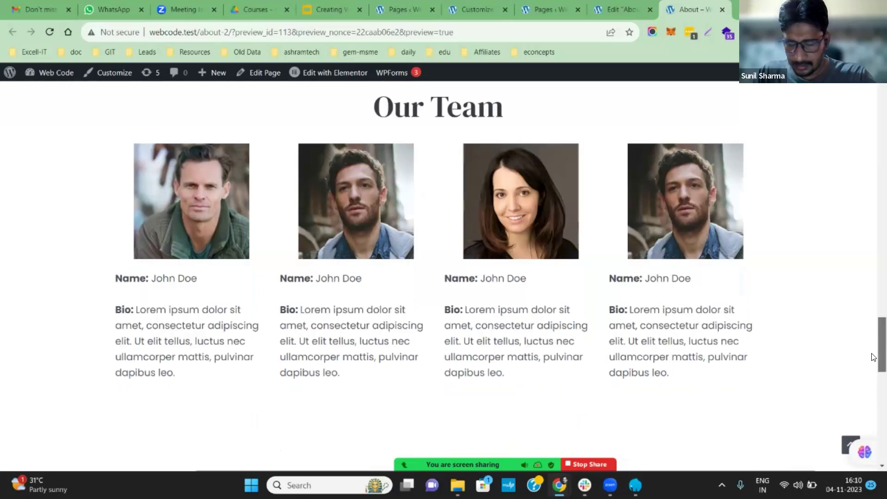
{"action": "scroll", "coordinate": [872, 370], "scroll_direction": "down", "scroll_amount": 6}
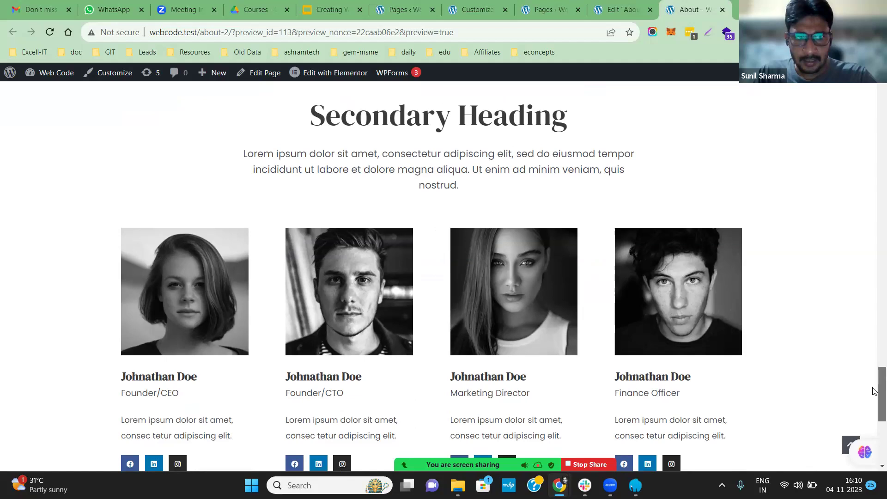
{"action": "scroll", "coordinate": [875, 400], "scroll_direction": "up", "scroll_amount": 1}
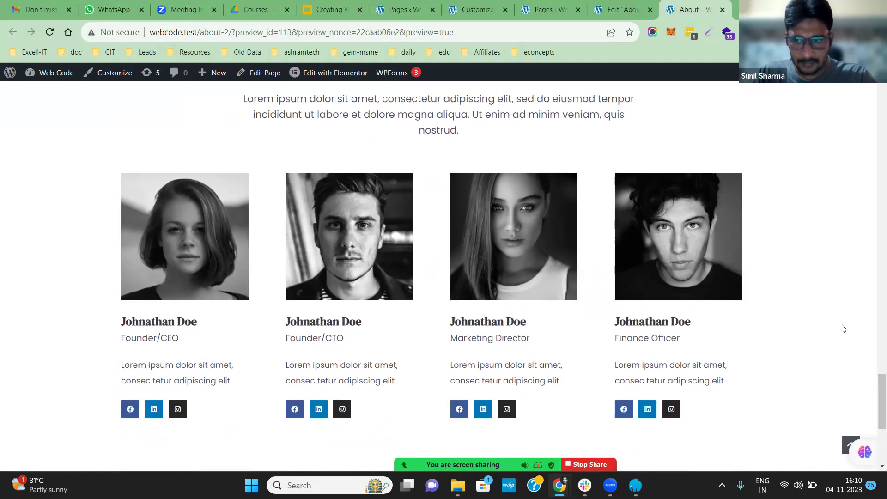
{"action": "scroll", "coordinate": [874, 393], "scroll_direction": "up", "scroll_amount": 4}
{"action": "scroll", "coordinate": [874, 394], "scroll_direction": "down", "scroll_amount": 2}
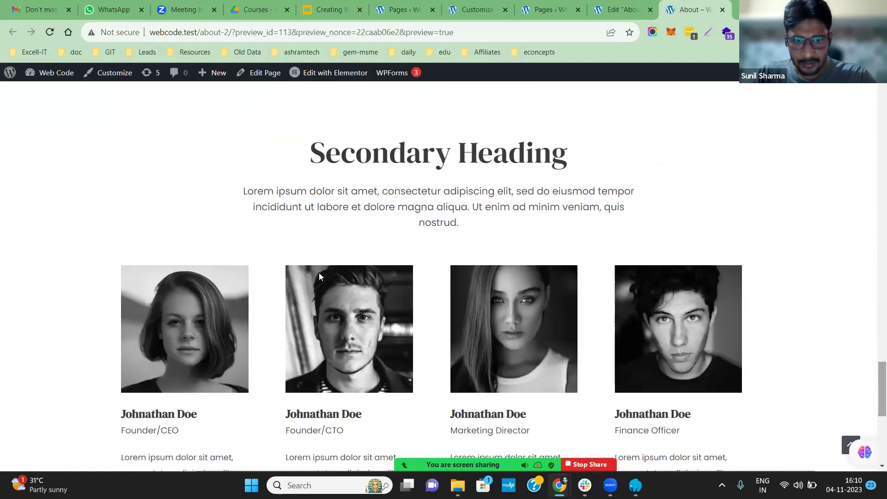
- Hide the original four-member container below the Our Team heading on desktop, tablet portrait and mobile portrait
{"action": "left_click", "coordinate": [611, 10]}
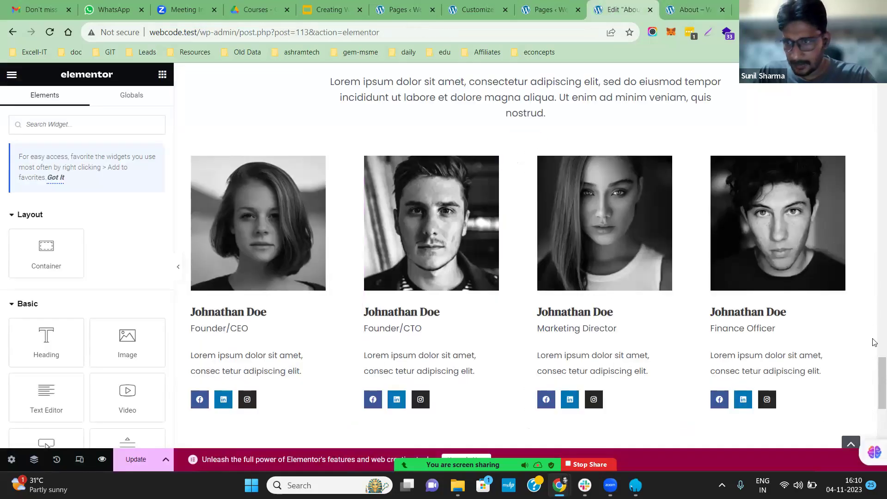
{"action": "scroll", "coordinate": [874, 320], "scroll_direction": "up", "scroll_amount": 3}
{"action": "scroll", "coordinate": [874, 320], "scroll_direction": "up", "scroll_amount": 8}
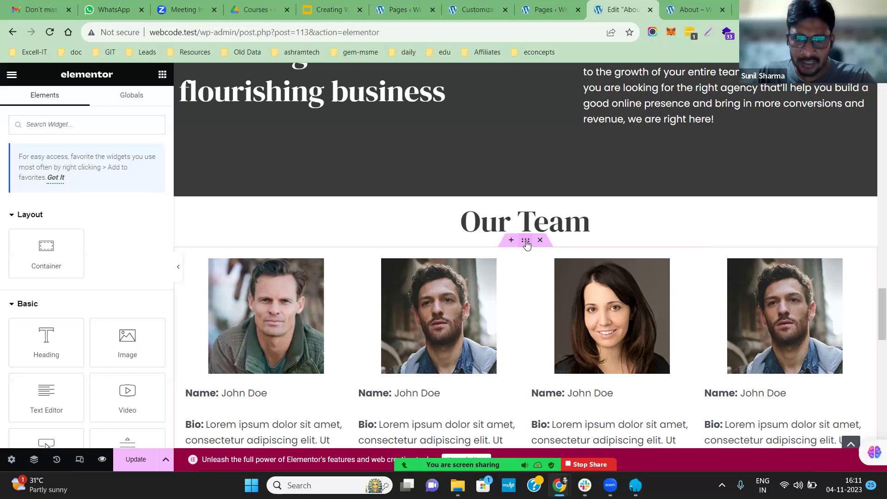
{"action": "left_click", "coordinate": [525, 240]}
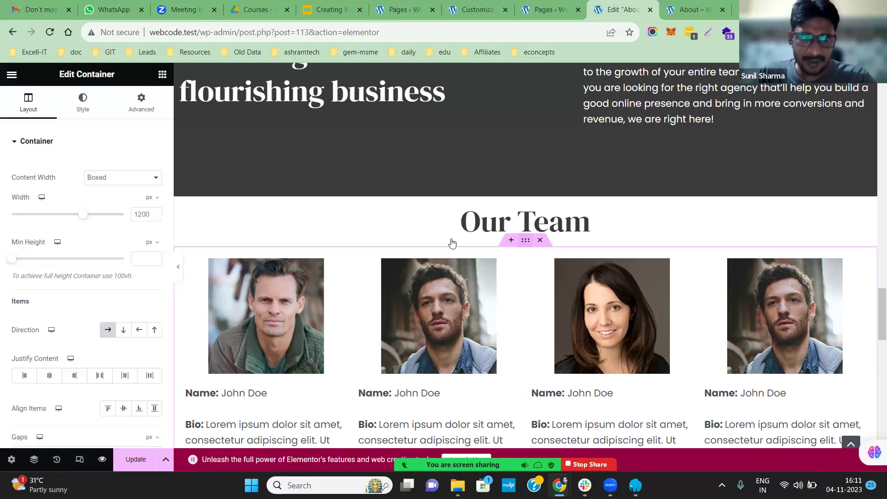
{"action": "left_click", "coordinate": [141, 109]}
{"action": "scroll", "coordinate": [103, 324], "scroll_direction": "down", "scroll_amount": 3}
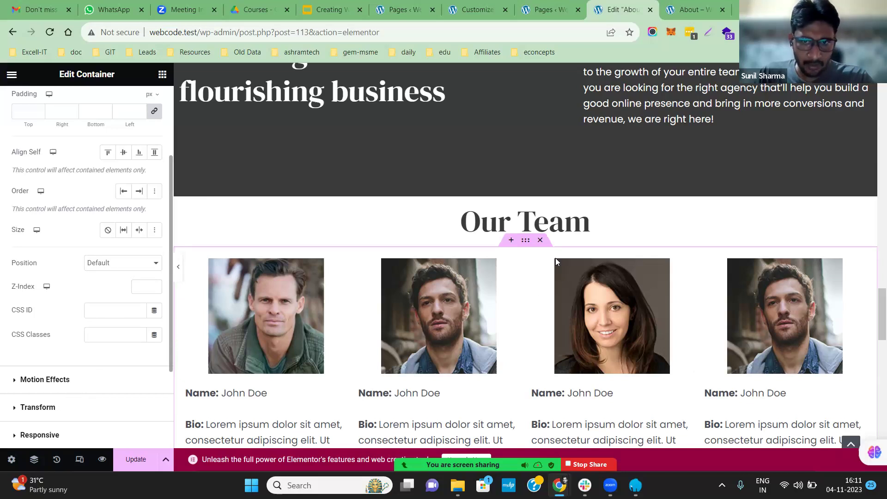
{"action": "left_click", "coordinate": [526, 241]}
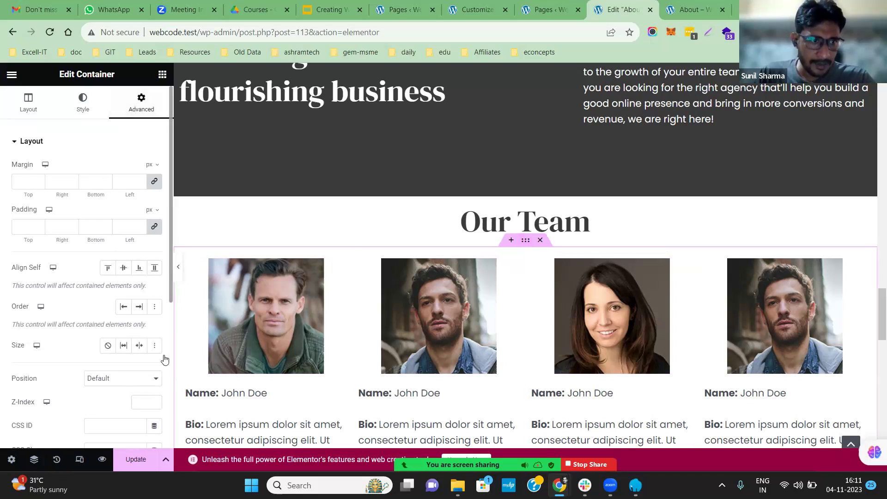
{"action": "scroll", "coordinate": [63, 326], "scroll_direction": "down", "scroll_amount": 5}
{"action": "left_click", "coordinate": [137, 307]}
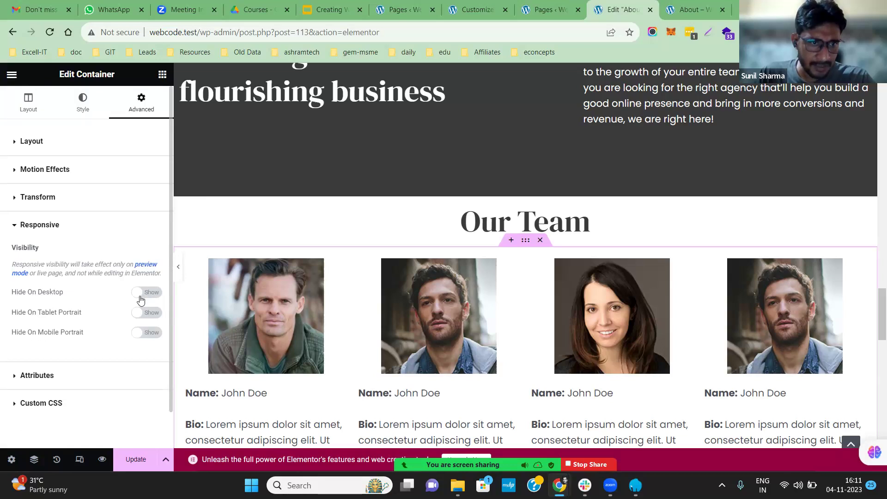
{"action": "left_click", "coordinate": [147, 292]}
{"action": "left_click", "coordinate": [147, 312]}
{"action": "left_click", "coordinate": [146, 332]}
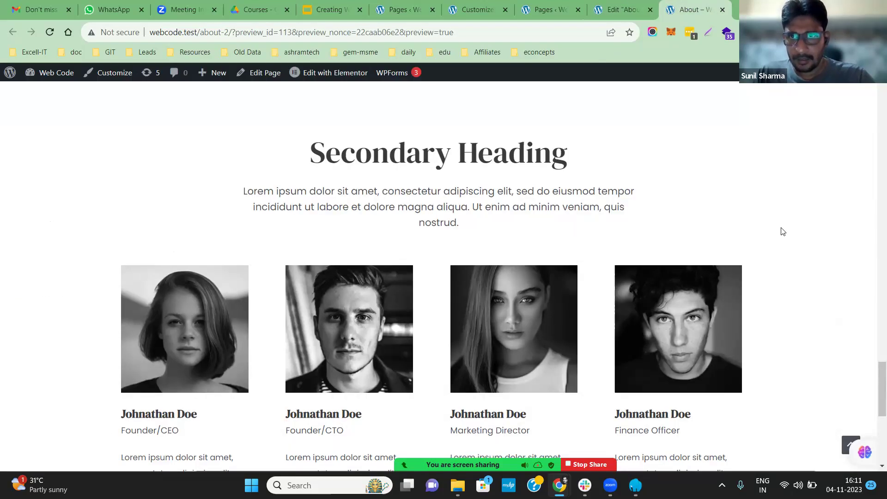
- Check the refreshed About page preview down to the area around the Our Team heading
{"action": "scroll", "coordinate": [705, 201], "scroll_direction": "up", "scroll_amount": 10}
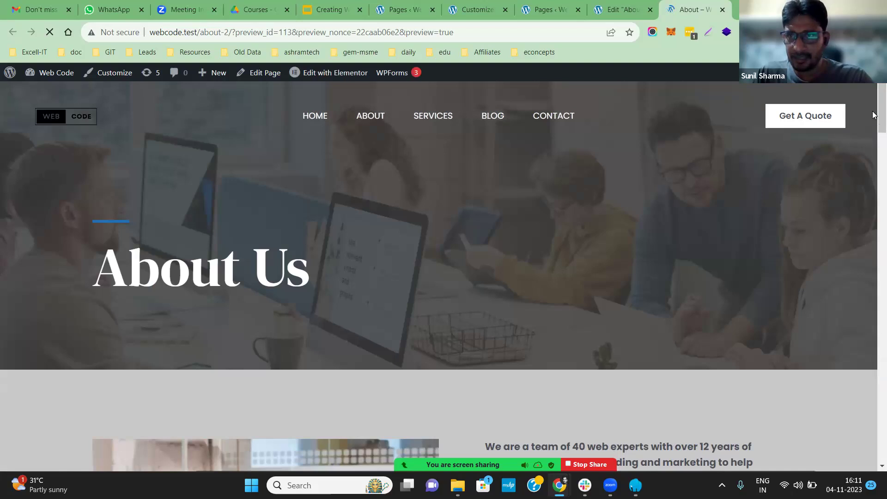
{"action": "scroll", "coordinate": [873, 193], "scroll_direction": "down", "scroll_amount": 15}
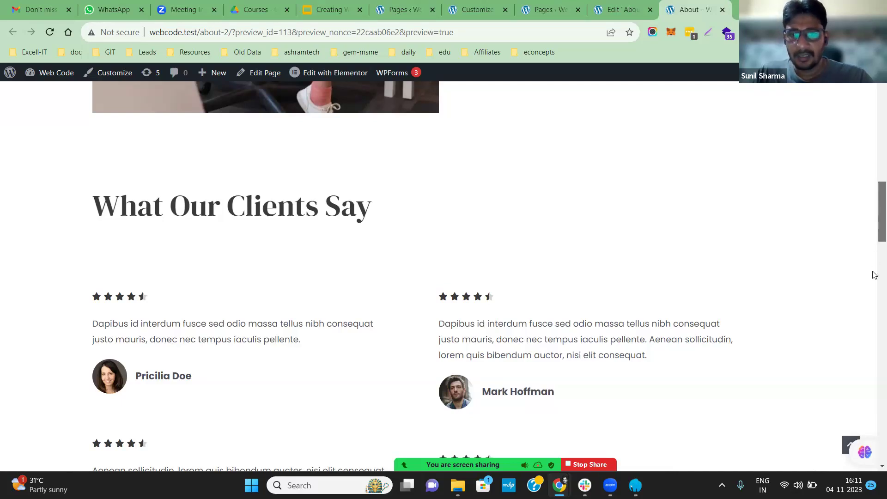
{"action": "scroll", "coordinate": [874, 275], "scroll_direction": "down", "scroll_amount": 10}
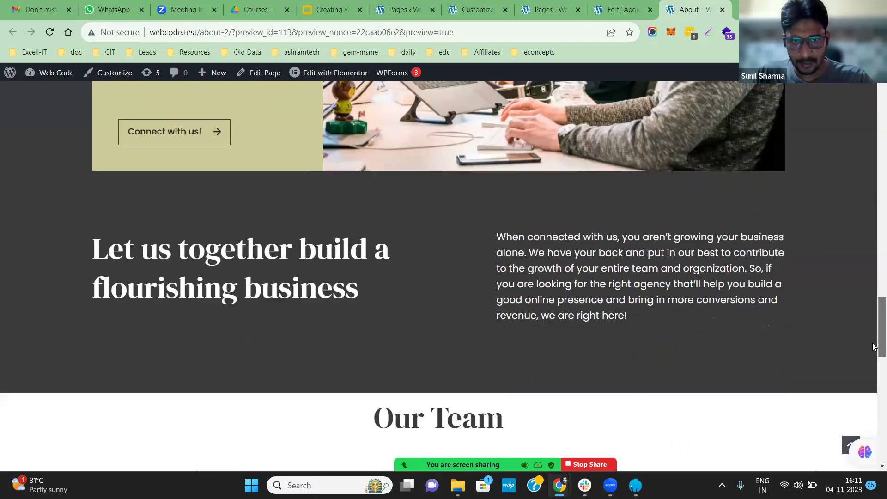
{"action": "scroll", "coordinate": [873, 347], "scroll_direction": "down", "scroll_amount": 6}
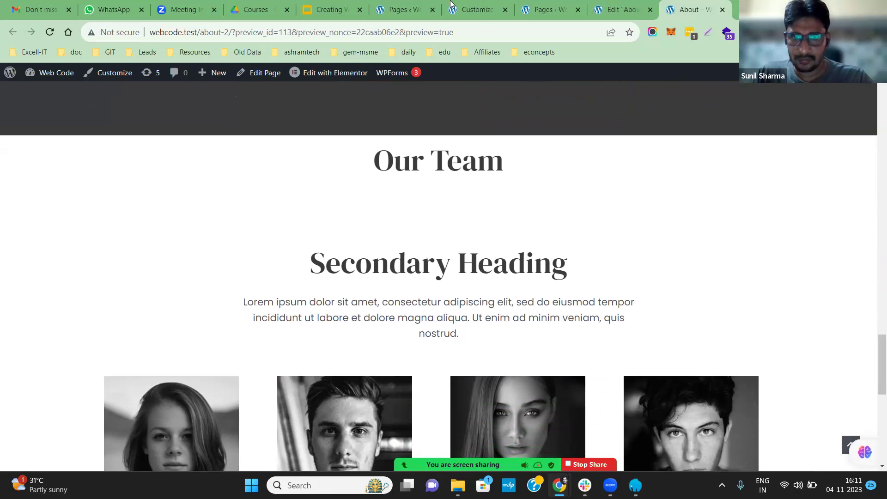
- Hide the container holding the original Our Team heading on desktop, tablet portrait and mobile portrait
{"action": "left_click", "coordinate": [622, 9]}
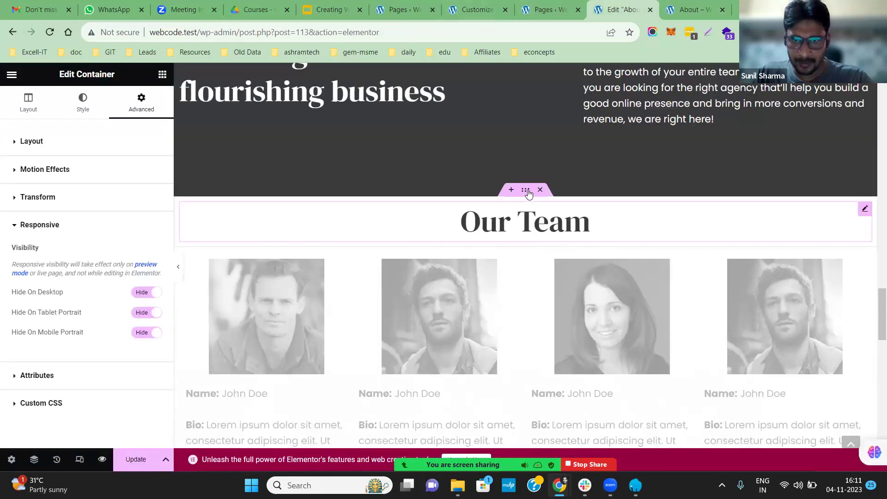
{"action": "left_click", "coordinate": [147, 105]}
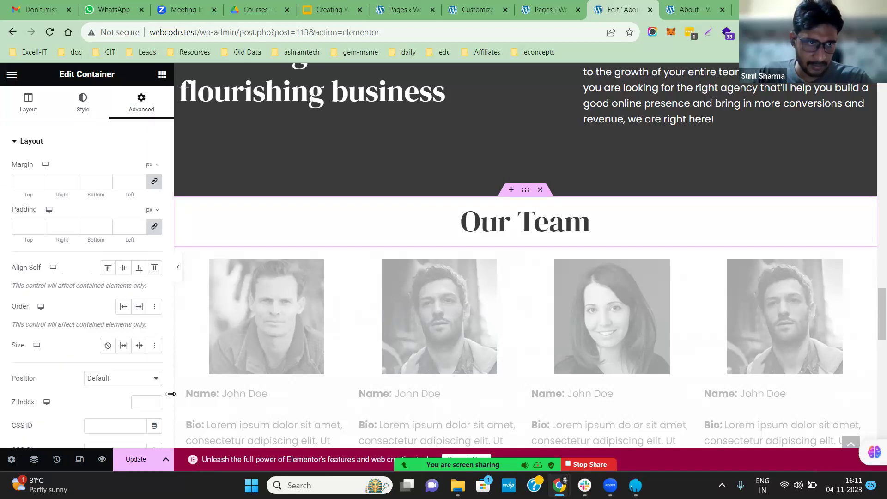
{"action": "scroll", "coordinate": [59, 352], "scroll_direction": "down", "scroll_amount": 5}
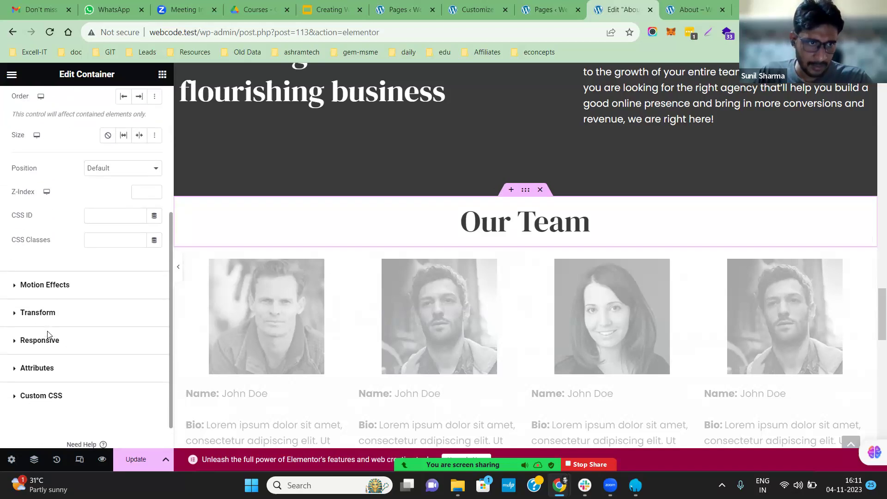
{"action": "left_click", "coordinate": [142, 324]}
{"action": "left_click", "coordinate": [146, 292]}
{"action": "left_click", "coordinate": [147, 313]}
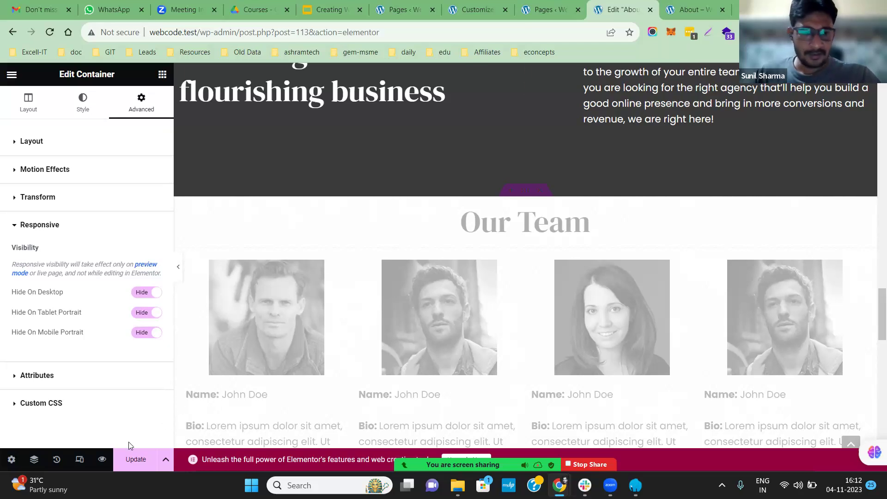
- Preview the page changes and examine the area between the dark call-to-action section and the imported team block
{"action": "left_click", "coordinate": [102, 459]}
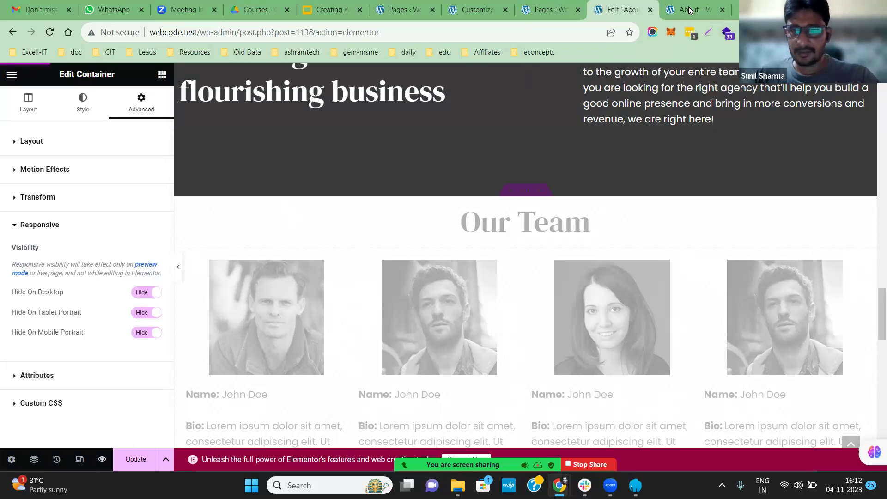
{"action": "left_click", "coordinate": [689, 11]}
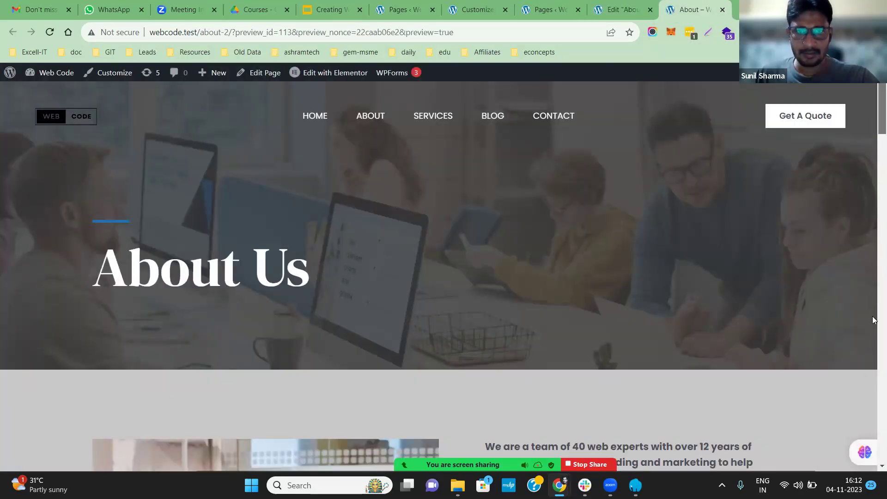
{"action": "scroll", "coordinate": [873, 319], "scroll_direction": "down", "scroll_amount": 20}
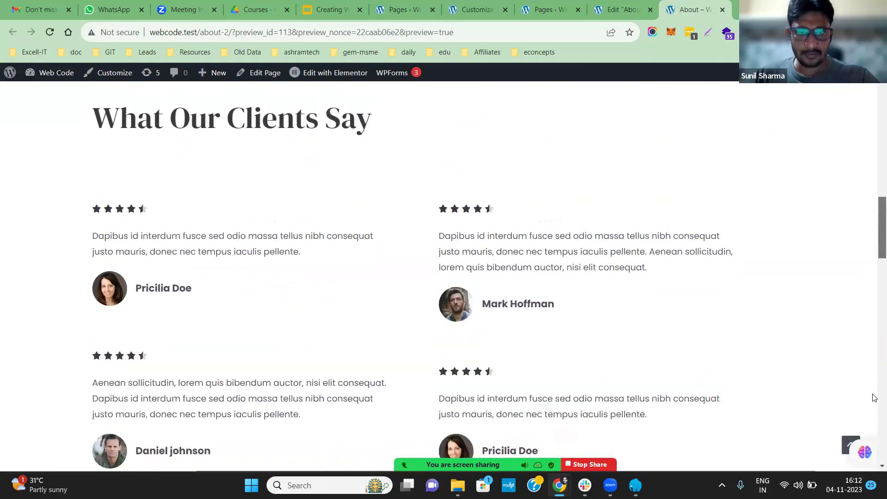
{"action": "scroll", "coordinate": [873, 397], "scroll_direction": "down", "scroll_amount": 10}
{"action": "scroll", "coordinate": [658, 180], "scroll_direction": "up", "scroll_amount": 3}
{"action": "scroll", "coordinate": [658, 179], "scroll_direction": "down", "scroll_amount": 1}
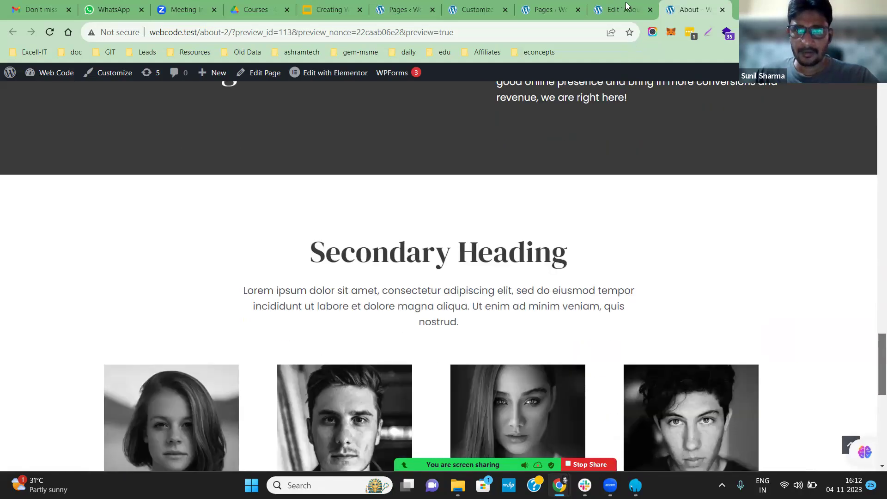
{"action": "scroll", "coordinate": [499, 332], "scroll_direction": "down", "scroll_amount": 1}
- Back in the editor, replace the imported block's "Secondary Heading" title with "Our Team" and update the page
{"action": "key", "text": "ctrl+shift+Tab"}
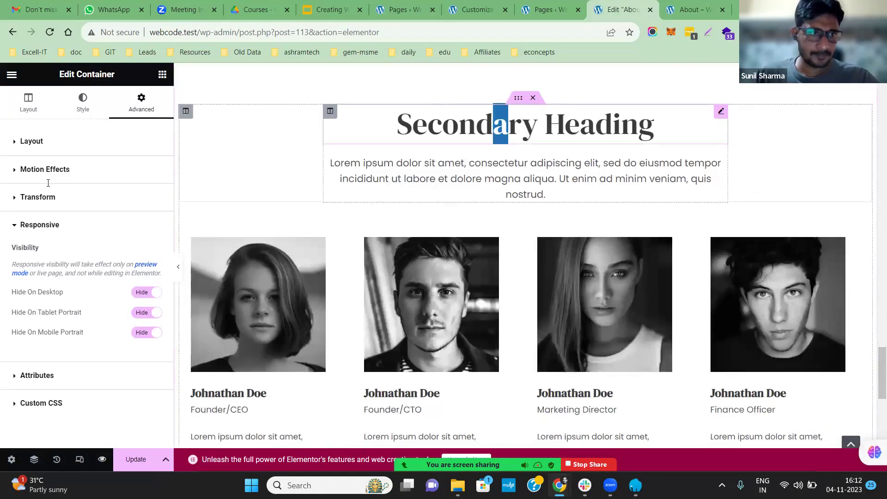
{"action": "left_click", "coordinate": [500, 124]}
{"action": "left_click", "coordinate": [48, 183]}
{"action": "key", "text": "ctrl+a"}
{"action": "type", "text": "O"}
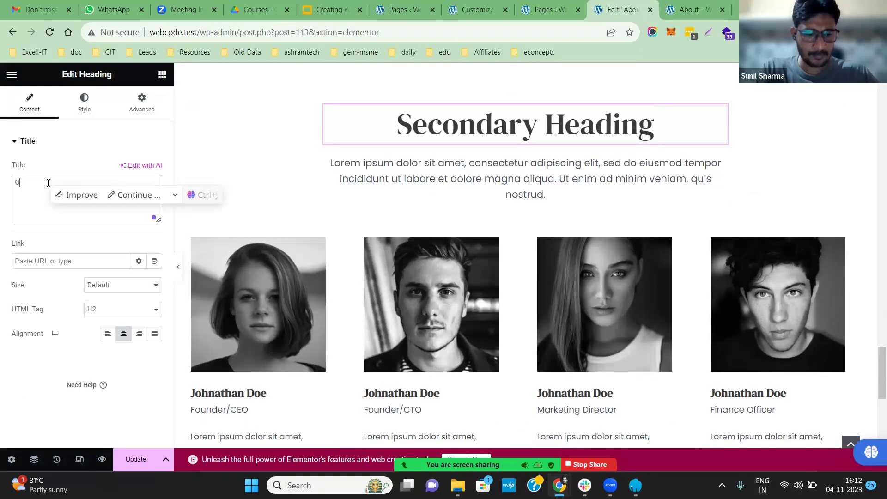
{"action": "type", "text": "ur Team"}
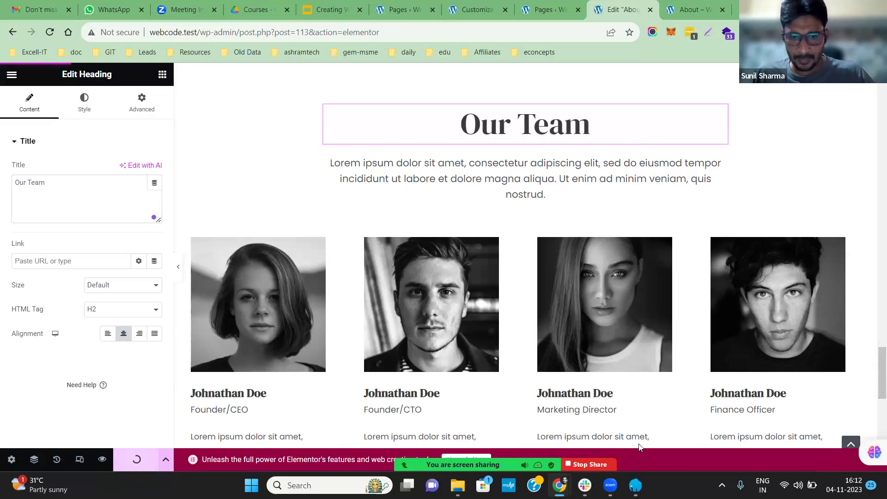
- Review the live About page down to the new team section in the other browser window, and return to the editor
{"action": "mouse_move", "coordinate": [558, 485]}
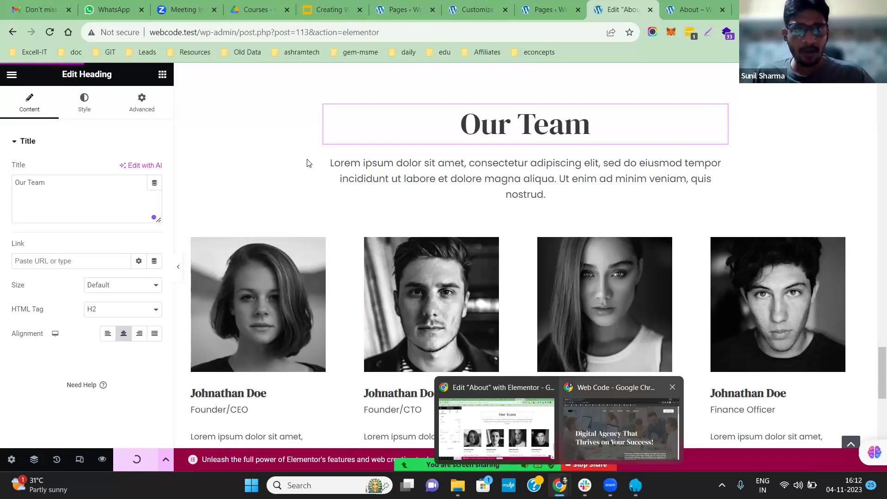
{"action": "left_click", "coordinate": [621, 429]}
{"action": "left_click", "coordinate": [369, 101]}
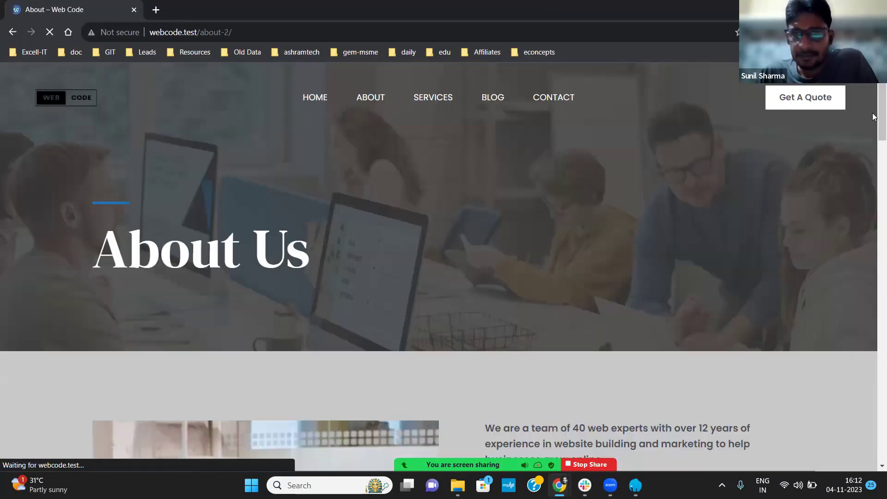
{"action": "scroll", "coordinate": [873, 162], "scroll_direction": "down", "scroll_amount": 18}
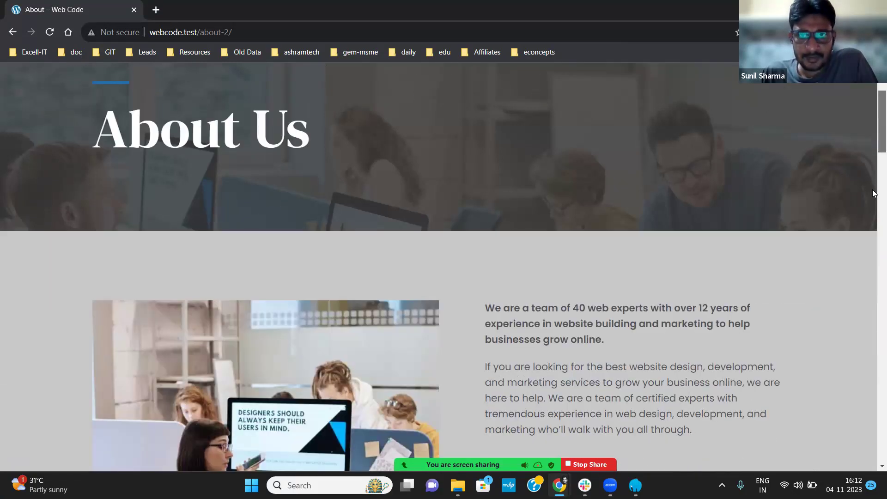
{"action": "scroll", "coordinate": [874, 319], "scroll_direction": "down", "scroll_amount": 20}
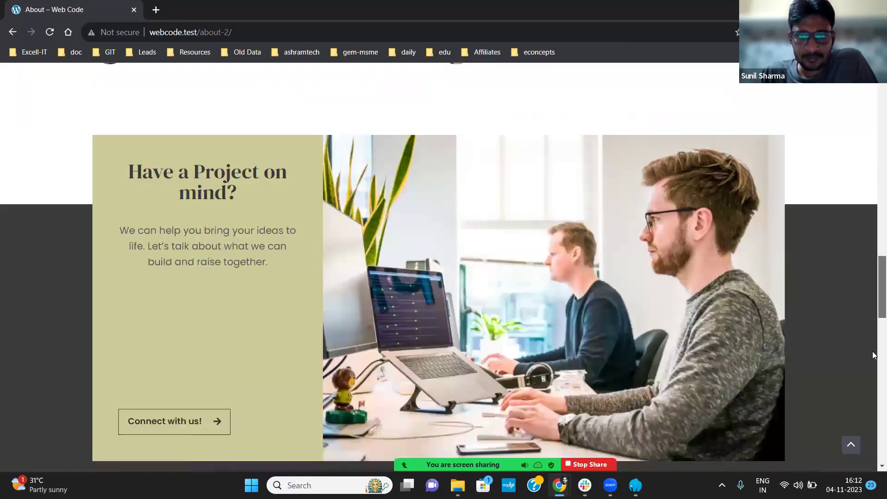
{"action": "scroll", "coordinate": [874, 429], "scroll_direction": "down", "scroll_amount": 5}
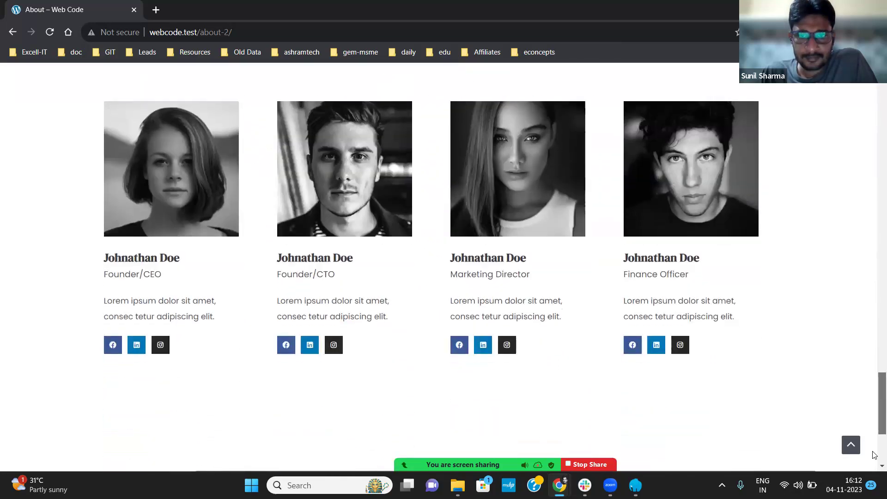
{"action": "key", "text": "Home"}
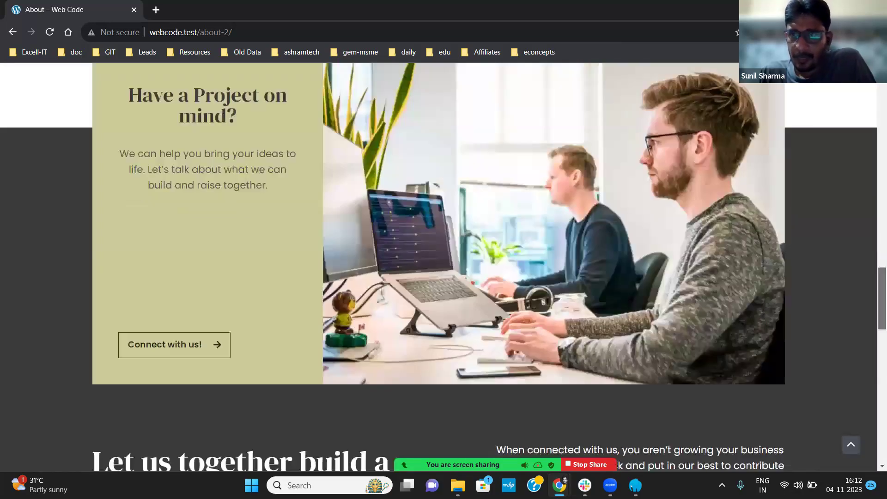
{"action": "key", "text": "alt+Tab"}
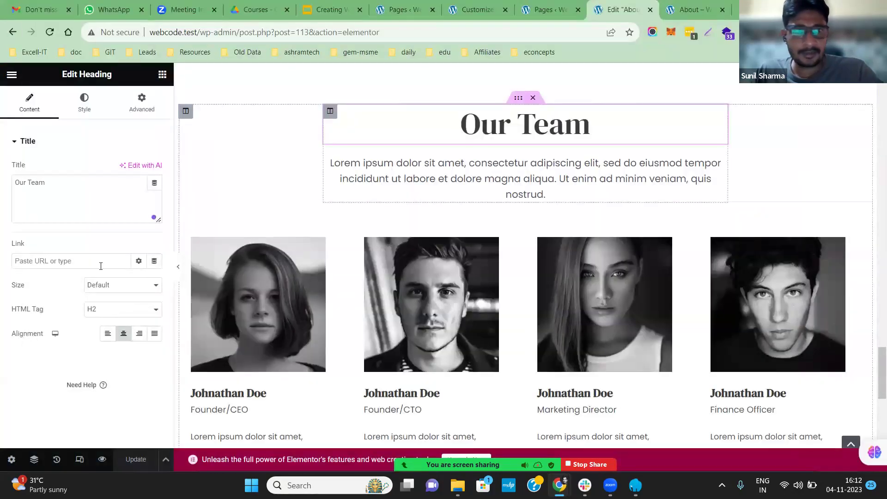
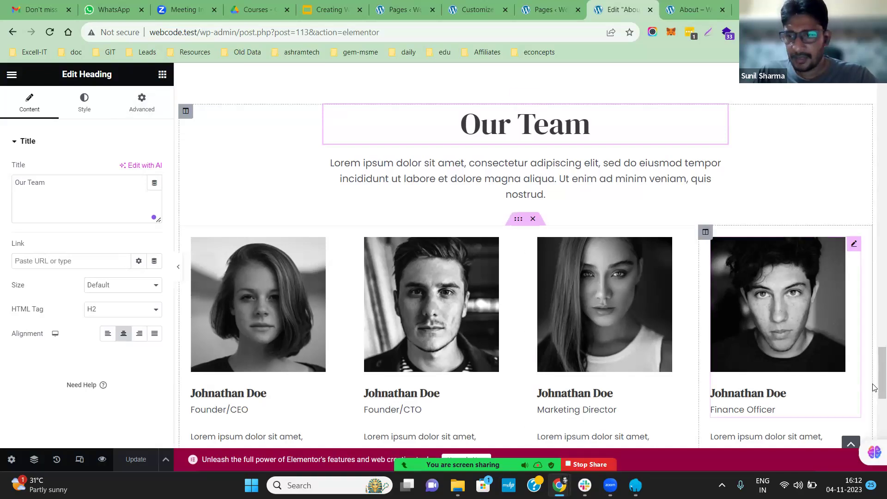
- Exit the Elementor editor of the About page to the WordPress Edit Page screen
{"action": "scroll", "coordinate": [873, 139], "scroll_direction": "up", "scroll_amount": 15}
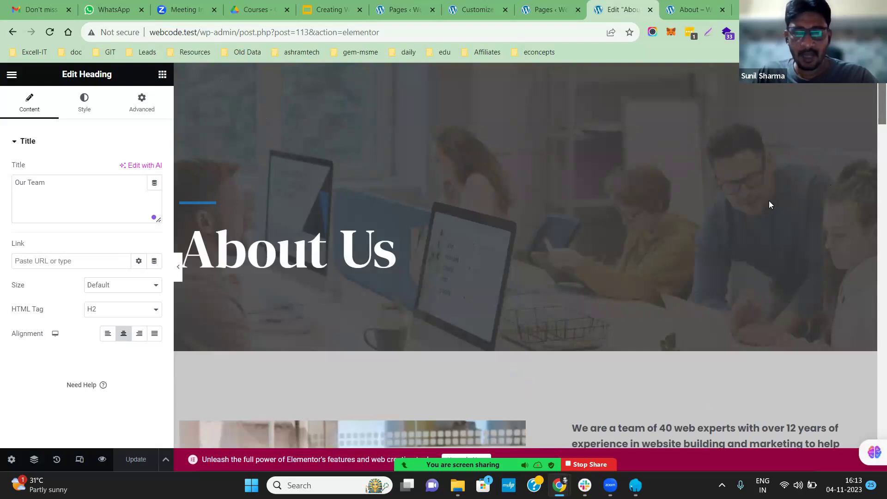
{"action": "left_click", "coordinate": [12, 74]}
{"action": "left_click", "coordinate": [73, 296]}
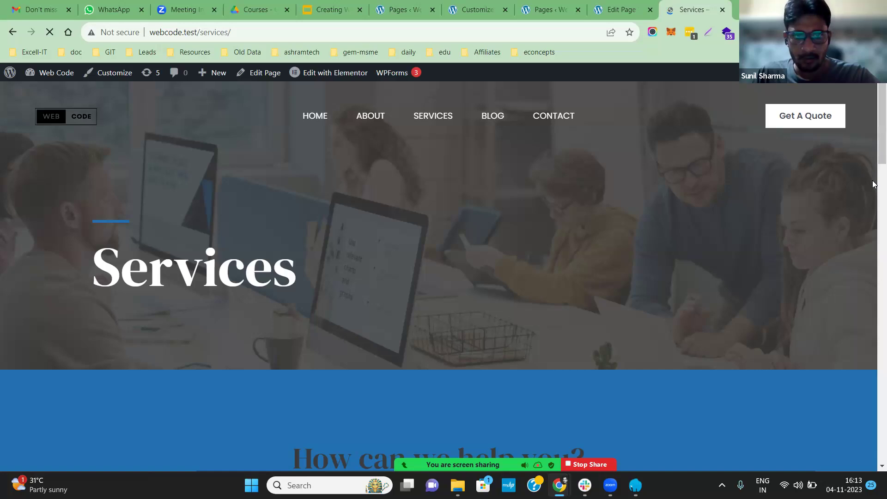
- Look through the live Services page and the live Blog page down to their footers
{"action": "scroll", "coordinate": [872, 184], "scroll_direction": "down", "scroll_amount": 5}
{"action": "scroll", "coordinate": [873, 277], "scroll_direction": "down", "scroll_amount": 5}
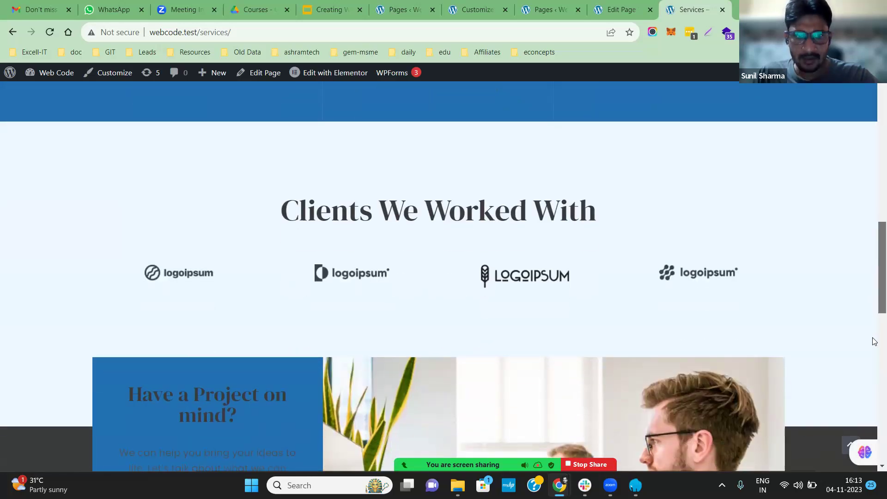
{"action": "scroll", "coordinate": [874, 342], "scroll_direction": "down", "scroll_amount": 10}
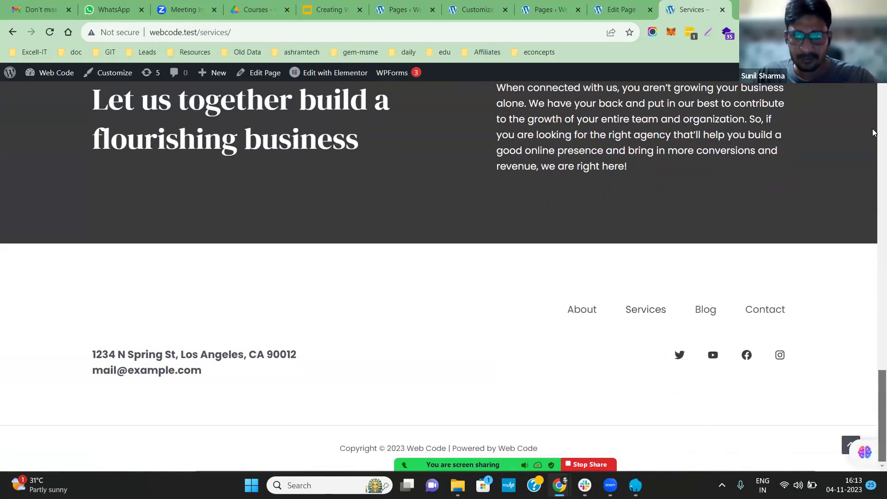
{"action": "left_click_drag", "start_coordinate": [872, 132], "coordinate": [872, 111]}
{"action": "left_click", "coordinate": [497, 117]}
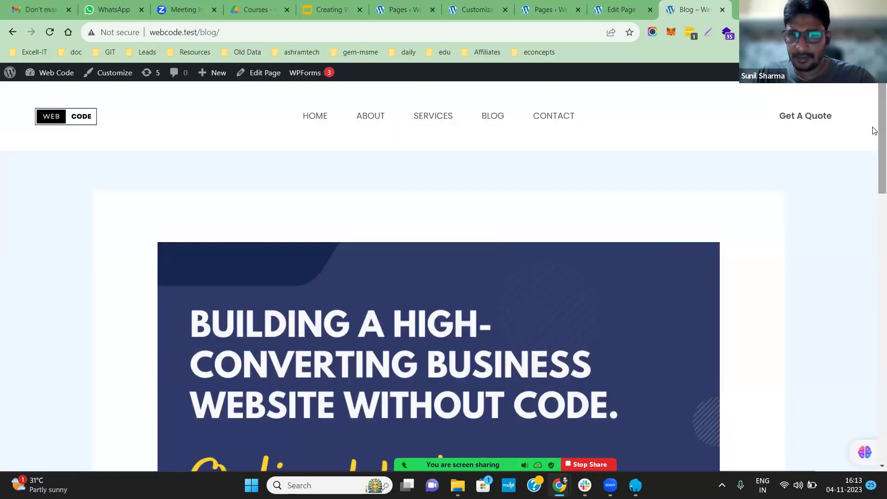
{"action": "scroll", "coordinate": [874, 131], "scroll_direction": "down", "scroll_amount": 15}
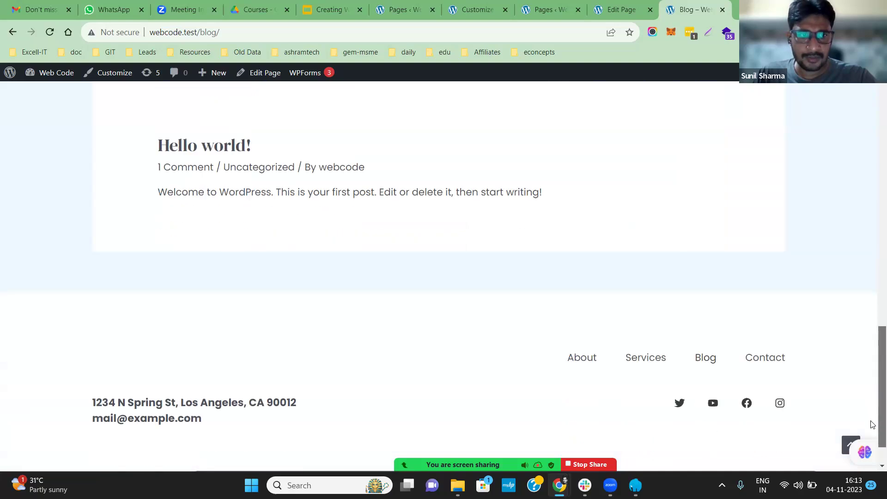
{"action": "scroll", "coordinate": [873, 291], "scroll_direction": "up", "scroll_amount": 15}
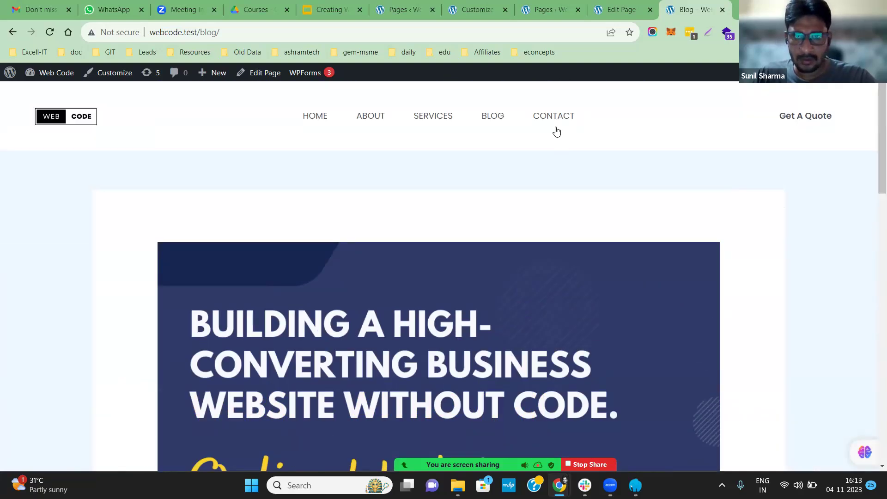
- Open the live Contact page and look through its header, message form and map area
{"action": "left_click", "coordinate": [557, 132]}
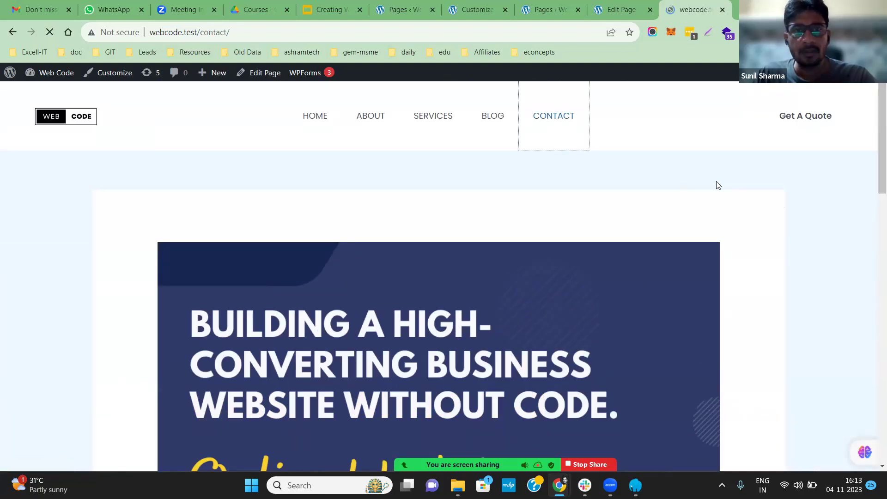
{"action": "scroll", "coordinate": [872, 323], "scroll_direction": "down", "scroll_amount": 10}
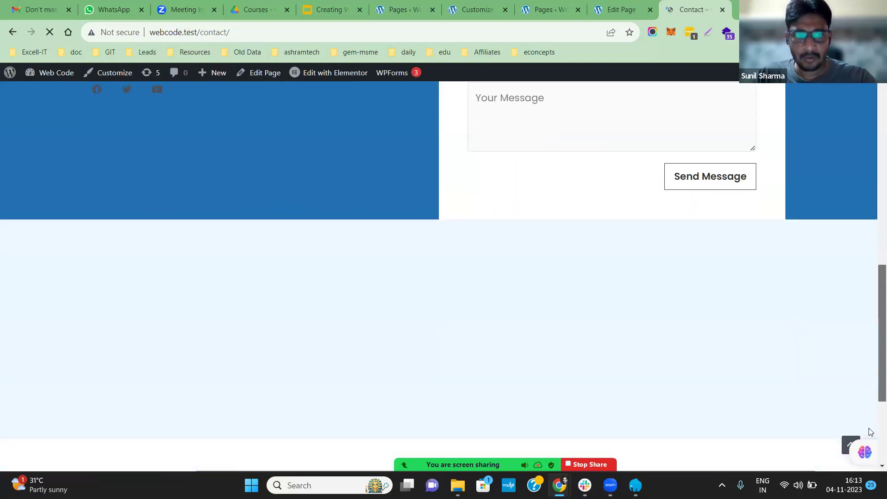
{"action": "scroll", "coordinate": [871, 407], "scroll_direction": "down", "scroll_amount": 3}
{"action": "scroll", "coordinate": [873, 277], "scroll_direction": "up", "scroll_amount": 10}
{"action": "left_click_drag", "start_coordinate": [873, 198], "coordinate": [749, 112]}
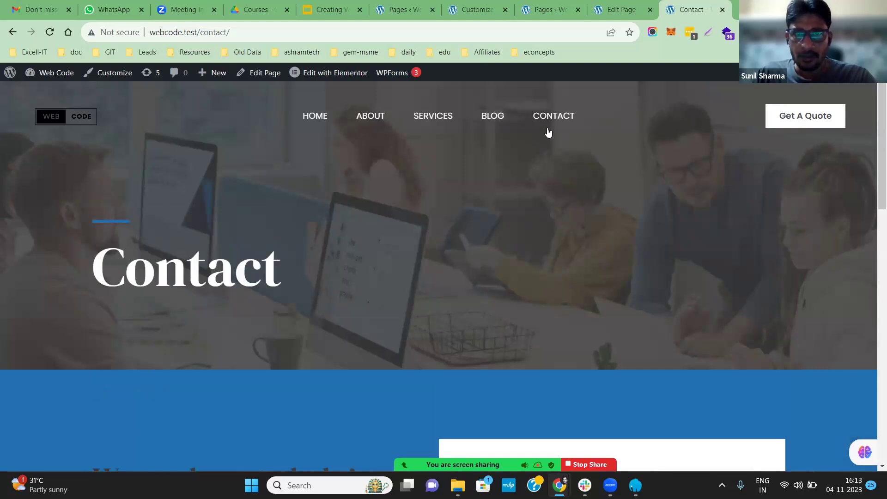
- Close the About page's edit tab and open the Contact page in the Elementor editor
{"action": "mouse_move", "coordinate": [354, 77]}
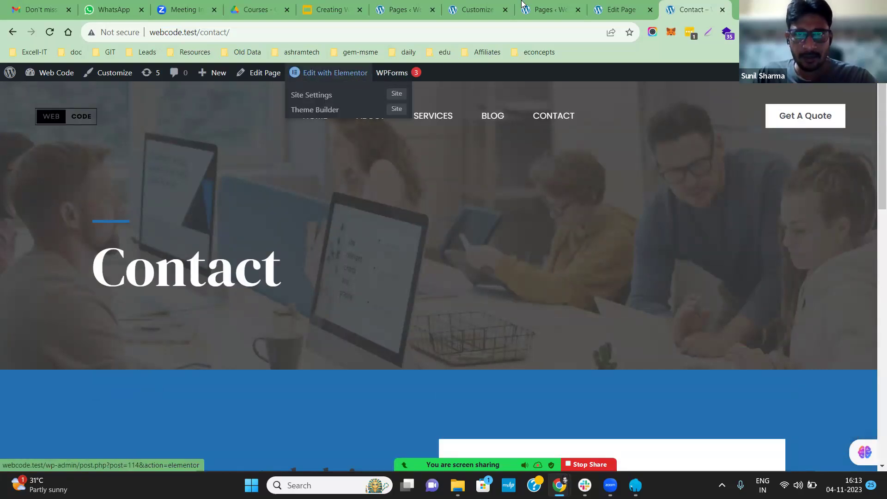
{"action": "left_click", "coordinate": [525, 7]}
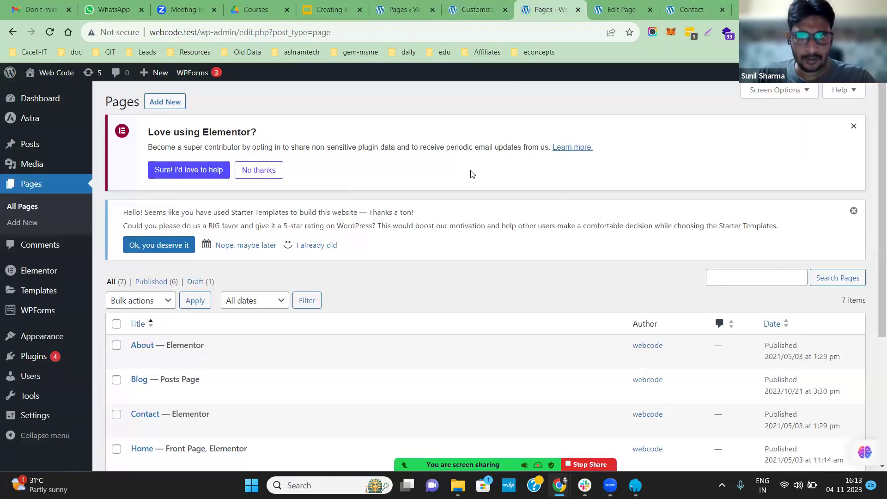
{"action": "scroll", "coordinate": [475, 162], "scroll_direction": "down", "scroll_amount": 4}
{"action": "left_click", "coordinate": [621, 9]}
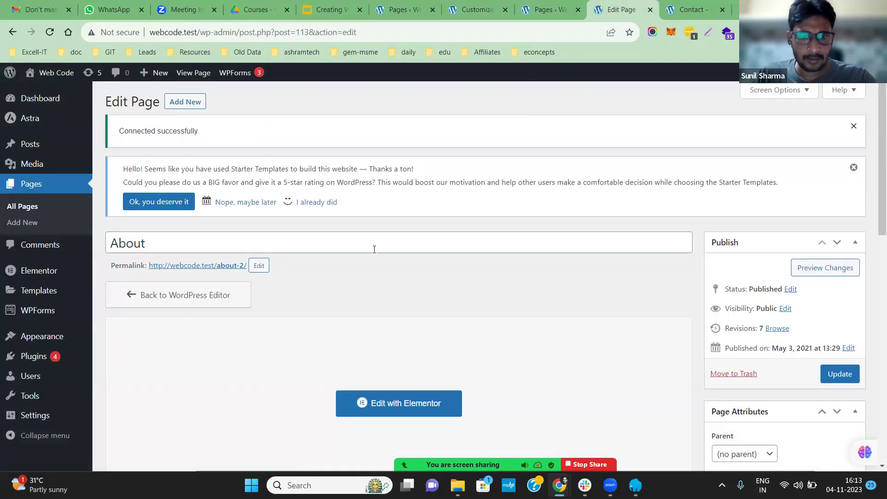
{"action": "left_click", "coordinate": [650, 10]}
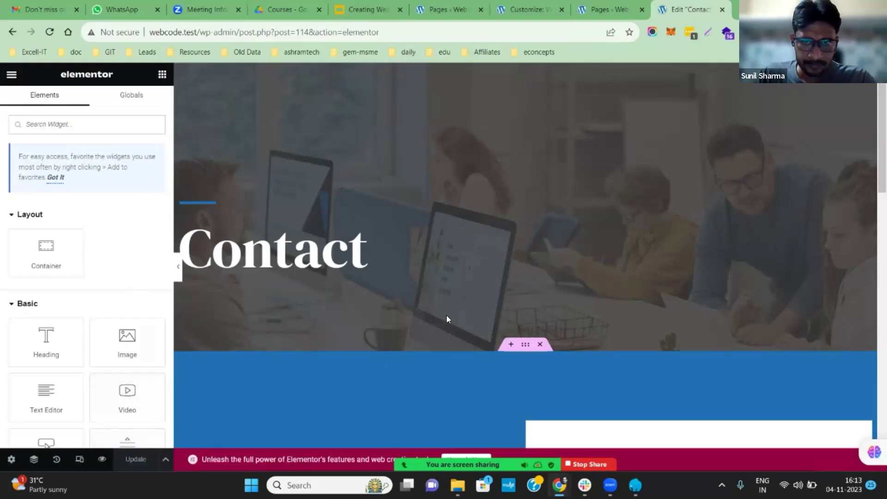
- Set the background color of the contact form section below the Contact hero to #c8c8c8
{"action": "left_click", "coordinate": [525, 346]}
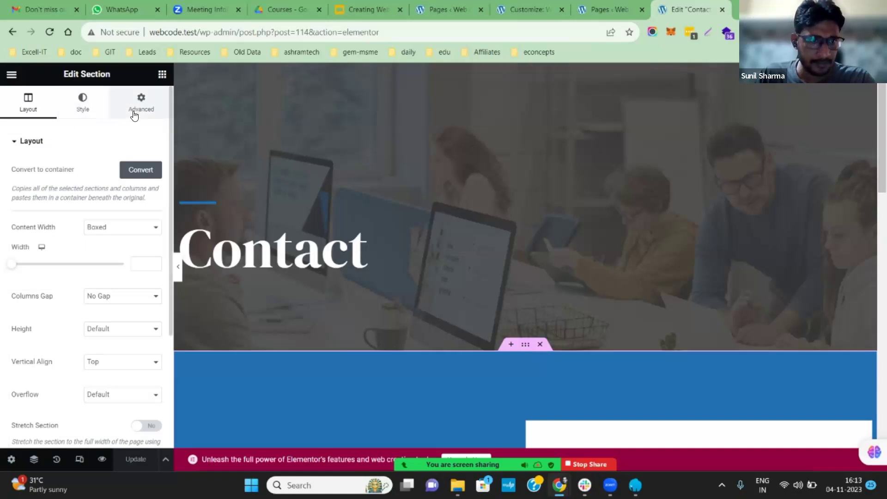
{"action": "left_click", "coordinate": [82, 111]}
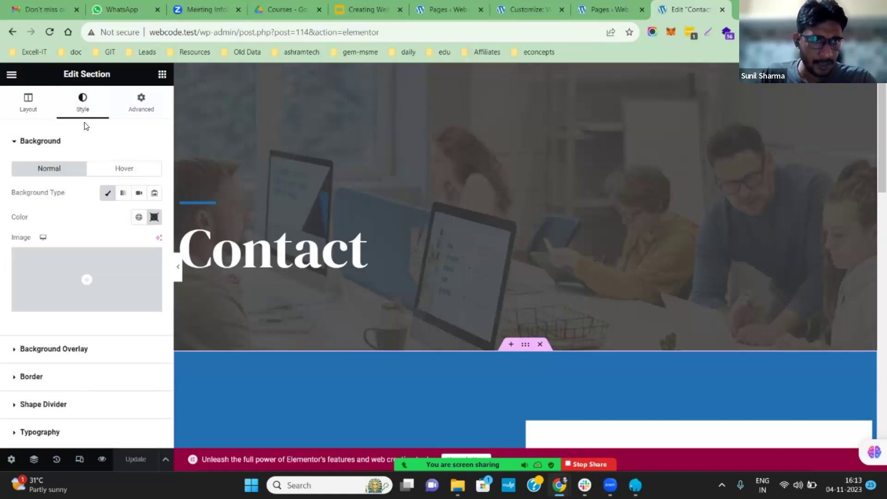
{"action": "left_click", "coordinate": [152, 217]}
{"action": "left_click", "coordinate": [124, 380]}
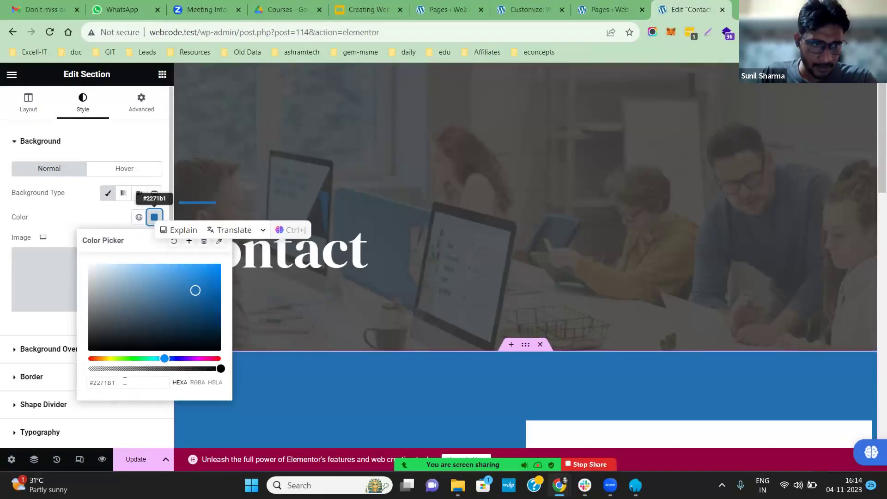
{"action": "key", "text": "BackSpace"}
{"action": "key", "text": "BackSpace"}
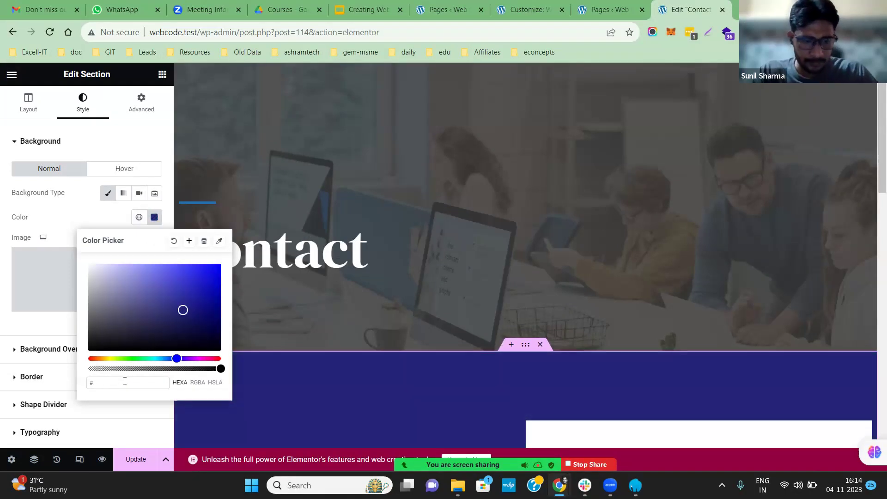
{"action": "type", "text": "c8c8c8"}
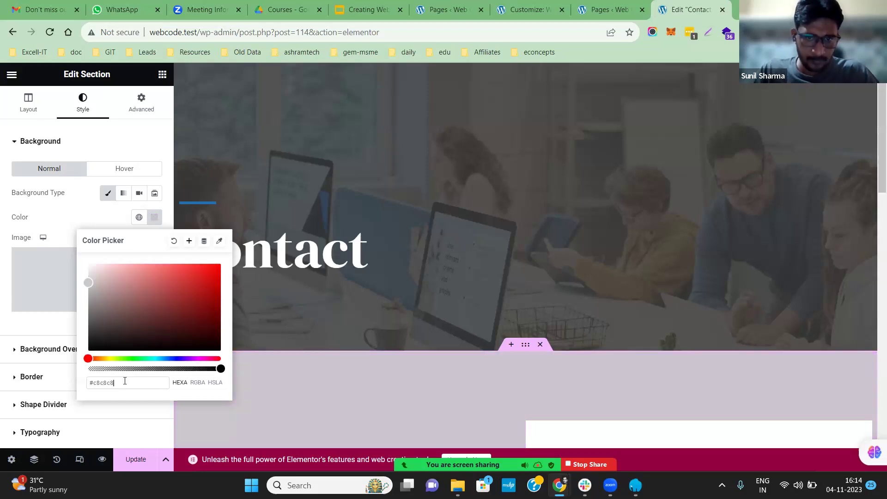
- Preview the Contact page changes and examine the gray contact section, message form and map
{"action": "left_click", "coordinate": [102, 461]}
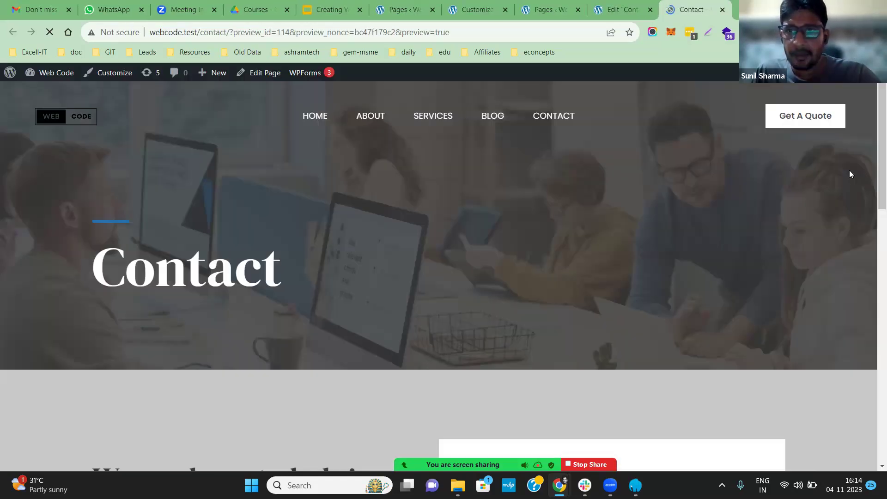
{"action": "scroll", "coordinate": [873, 213], "scroll_direction": "down", "scroll_amount": 12}
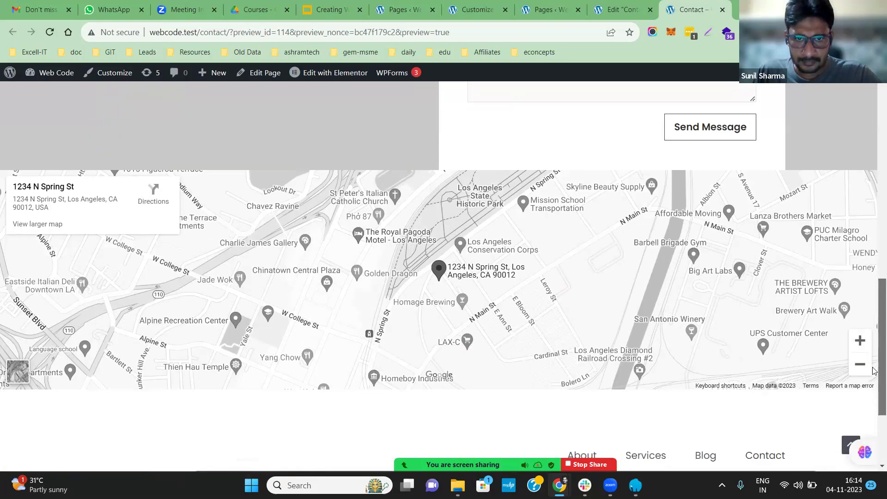
{"action": "mouse_move", "coordinate": [873, 199]}
{"action": "left_mouse_down"}
{"action": "mouse_move", "coordinate": [873, 175]}
{"action": "mouse_move", "coordinate": [873, 234]}
{"action": "mouse_move", "coordinate": [874, 154]}
{"action": "mouse_move", "coordinate": [873, 277]}
{"action": "mouse_move", "coordinate": [874, 193]}
{"action": "left_mouse_up"}
{"action": "scroll", "coordinate": [874, 214], "scroll_direction": "up", "scroll_amount": 1}
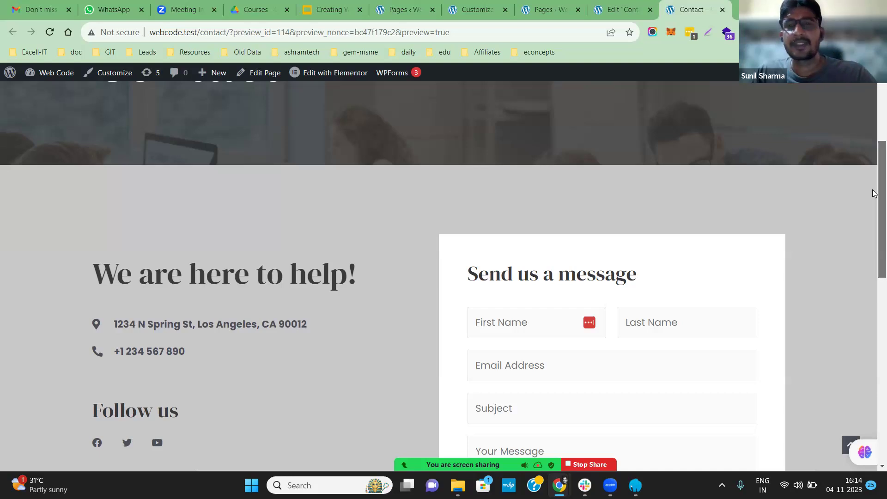
{"action": "left_click_drag", "start_coordinate": [874, 215], "coordinate": [874, 193]}
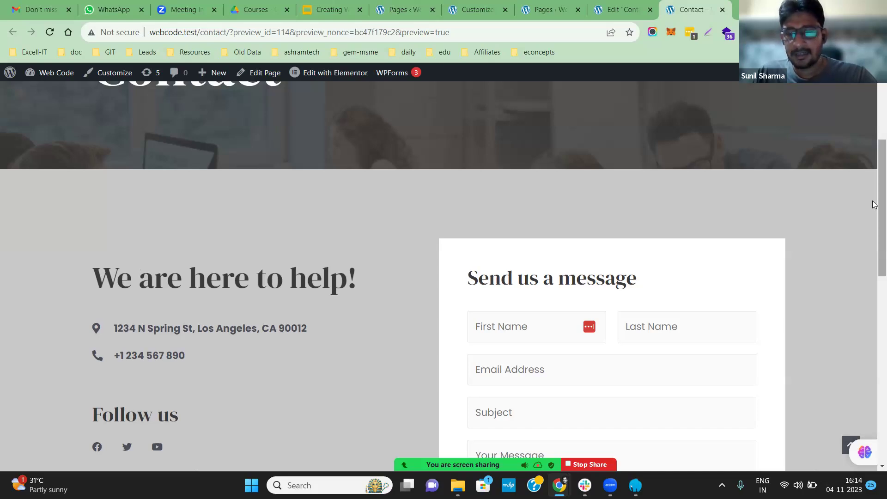
{"action": "left_click", "coordinate": [616, 9]}
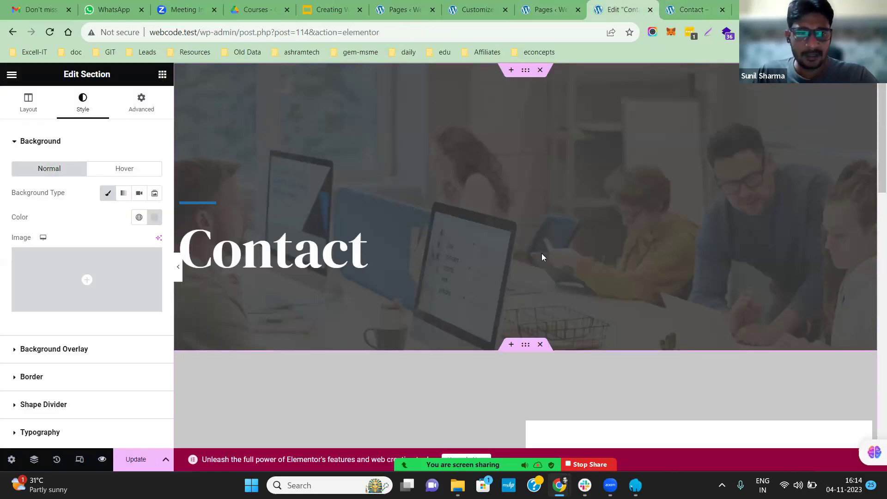
{"action": "key", "text": "ctrl+Tab"}
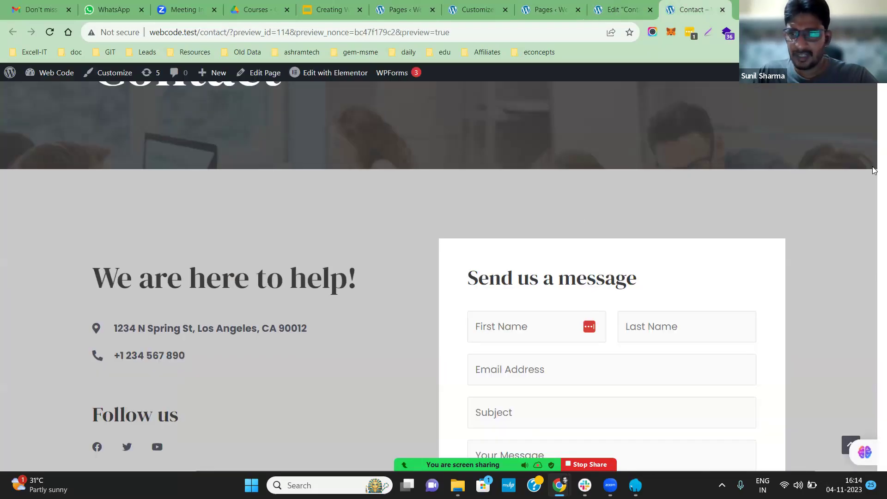
{"action": "left_click_drag", "start_coordinate": [873, 170], "coordinate": [873, 327]}
{"action": "scroll", "coordinate": [873, 327], "scroll_direction": "up", "scroll_amount": 7}
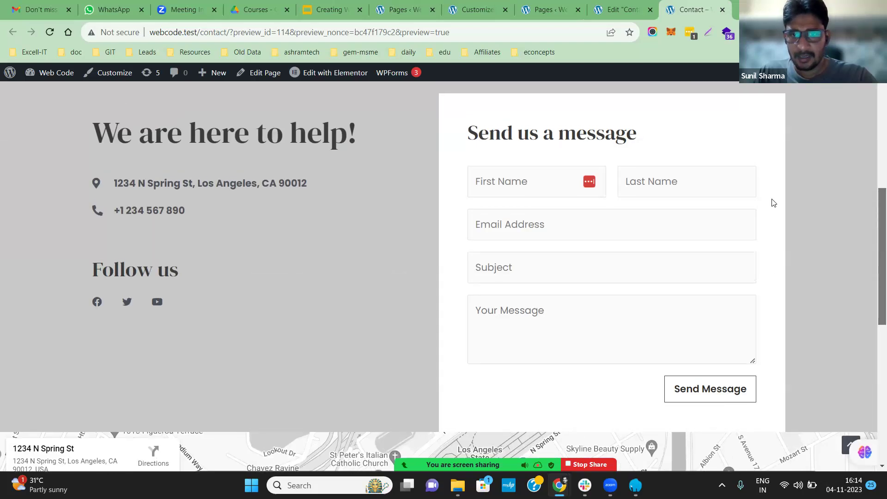
{"action": "scroll", "coordinate": [773, 203], "scroll_direction": "up", "scroll_amount": 1}
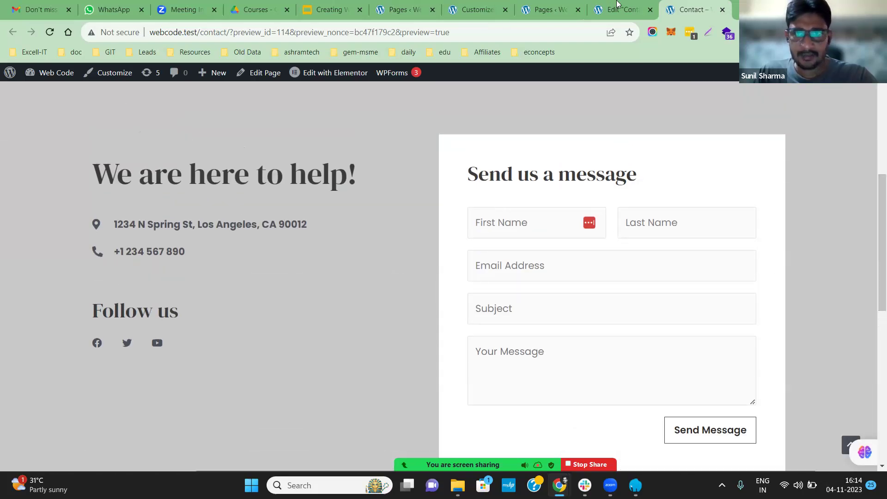
- Back in the editor, inspect the "We are here to help!" heading settings and the icon list's address item
{"action": "left_click", "coordinate": [617, 9]}
{"action": "scroll", "coordinate": [302, 148], "scroll_direction": "down", "scroll_amount": 8}
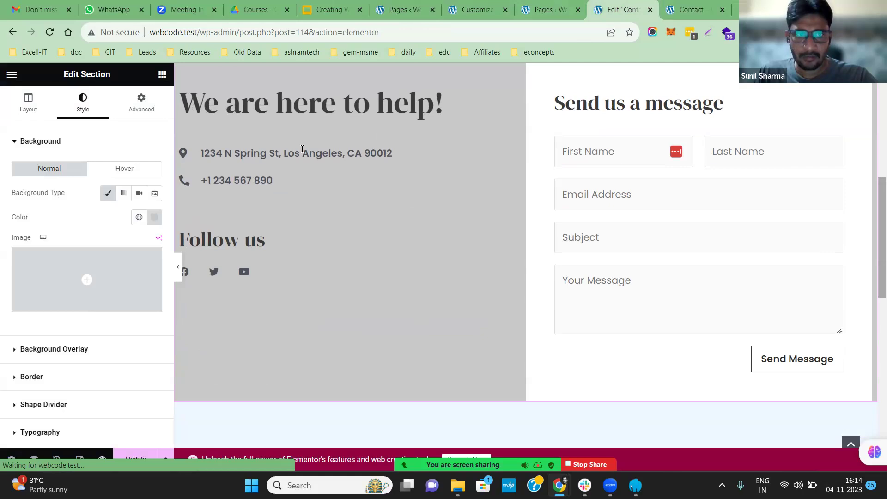
{"action": "left_click", "coordinate": [489, 90]}
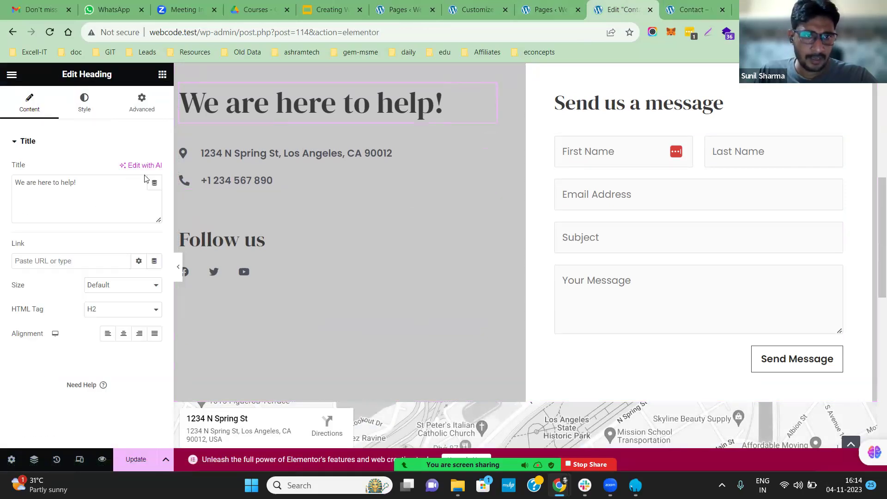
{"action": "left_click", "coordinate": [252, 166]}
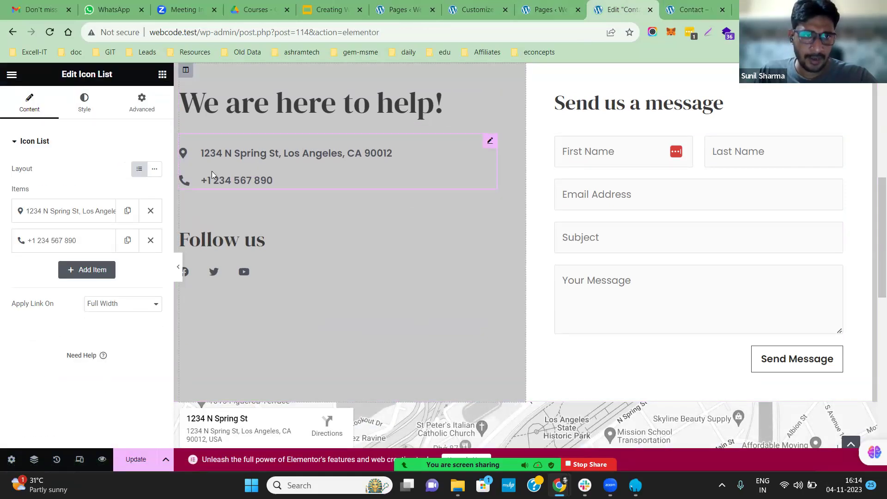
{"action": "left_click", "coordinate": [74, 212]}
{"action": "triple_click", "coordinate": [84, 252]}
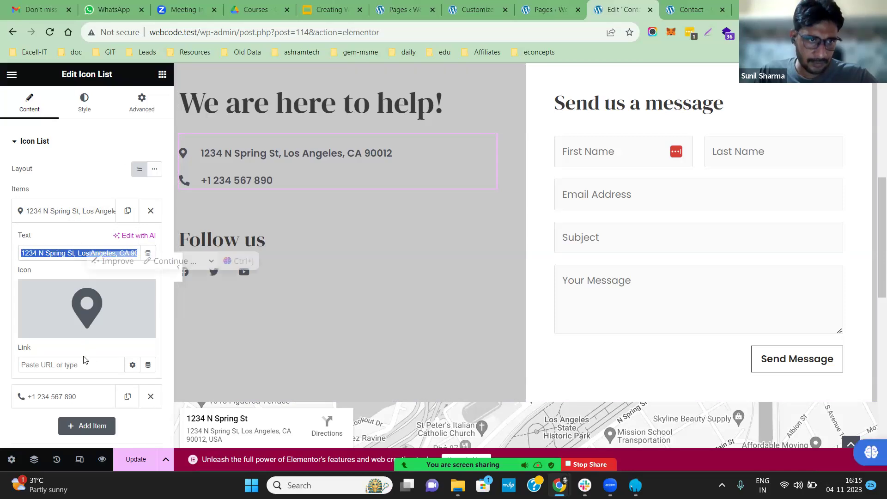
{"action": "double_click", "coordinate": [248, 181]}
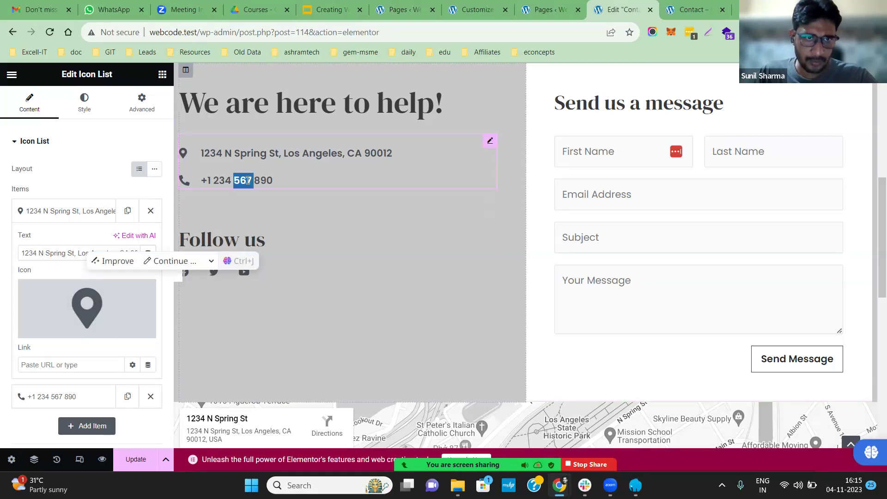
- Open the social icons under "Follow us" and inspect the Facebook item's icon and link settings
{"action": "left_click", "coordinate": [262, 276]}
{"action": "left_click", "coordinate": [265, 273]}
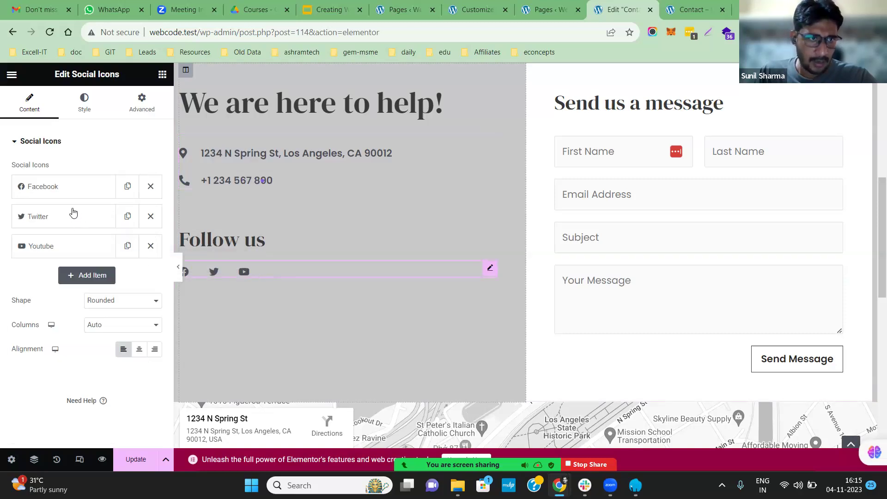
{"action": "left_click", "coordinate": [71, 190]}
{"action": "mouse_move", "coordinate": [93, 236]}
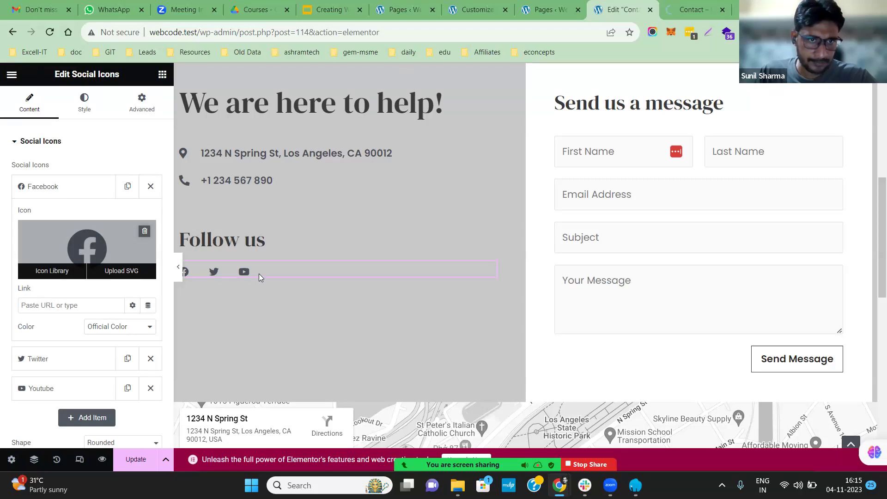
- Add a WhatsApp item with the WhatsApp icon to the social icons under "Follow us" and update the Contact page
{"action": "left_click", "coordinate": [74, 196]}
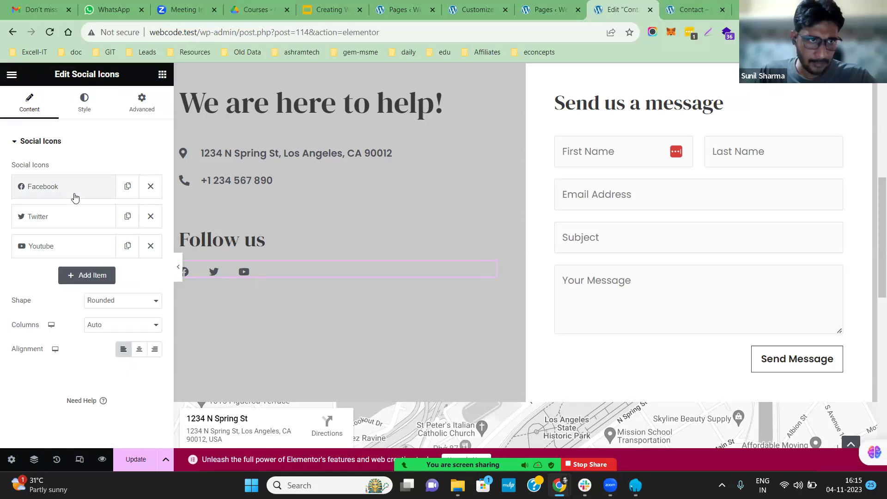
{"action": "left_click", "coordinate": [86, 276]}
{"action": "mouse_move", "coordinate": [69, 342]}
{"action": "left_click", "coordinate": [51, 359]}
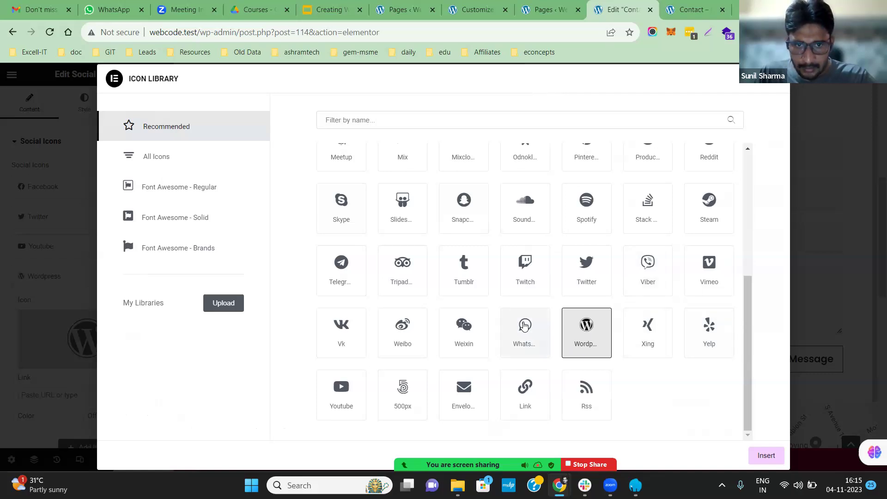
{"action": "left_click", "coordinate": [524, 325]}
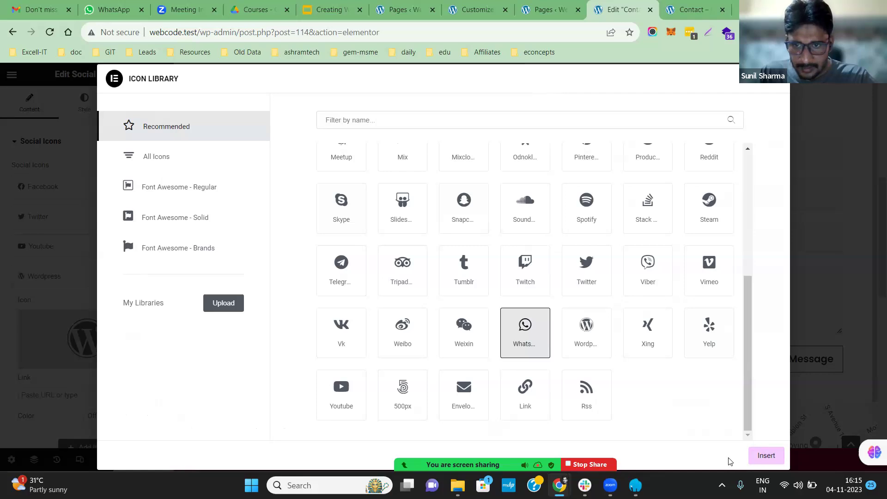
{"action": "left_click", "coordinate": [765, 456]}
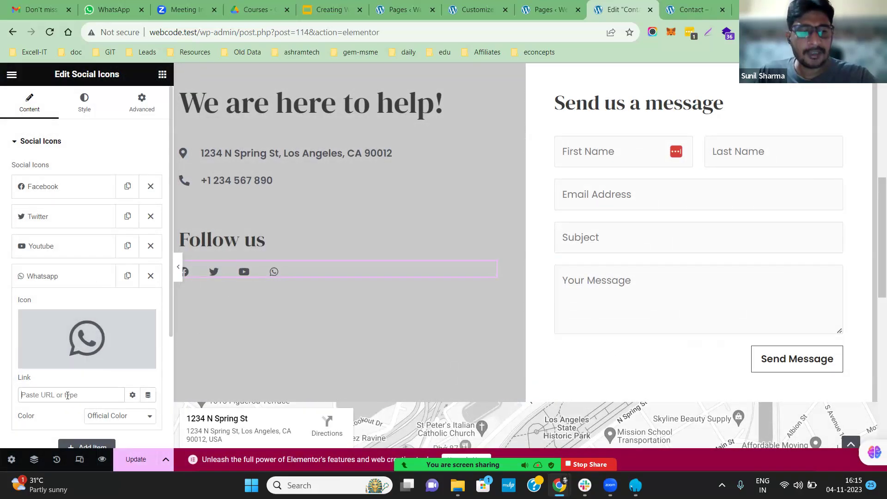
{"action": "left_click", "coordinate": [69, 276]}
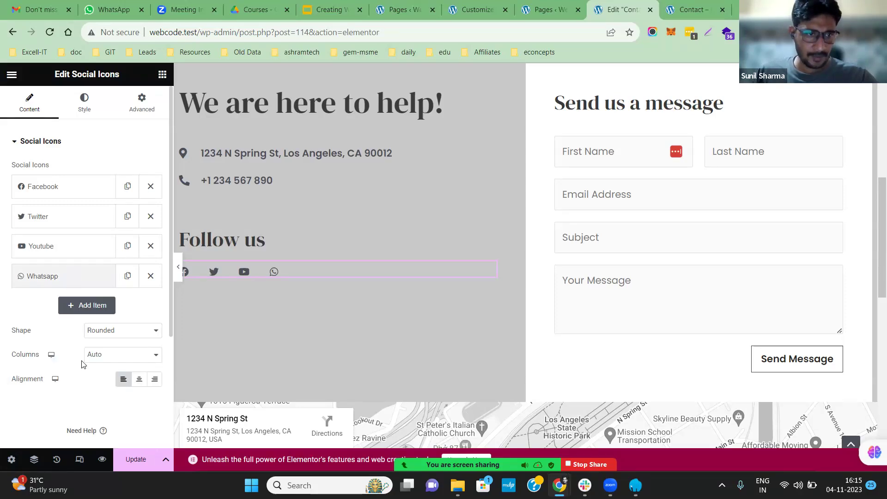
{"action": "left_click", "coordinate": [138, 461]}
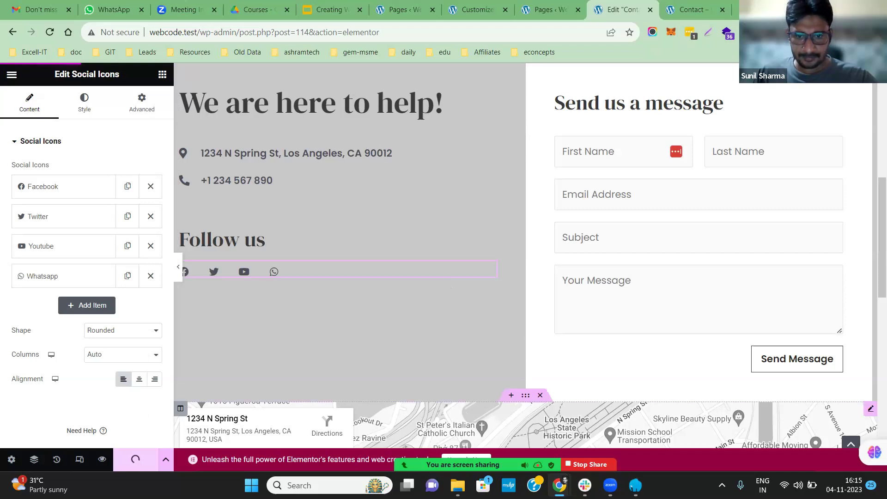
- Switch to the other browser window, reload the live About page and review its sections
{"action": "mouse_move", "coordinate": [559, 485]}
{"action": "left_click", "coordinate": [559, 418]}
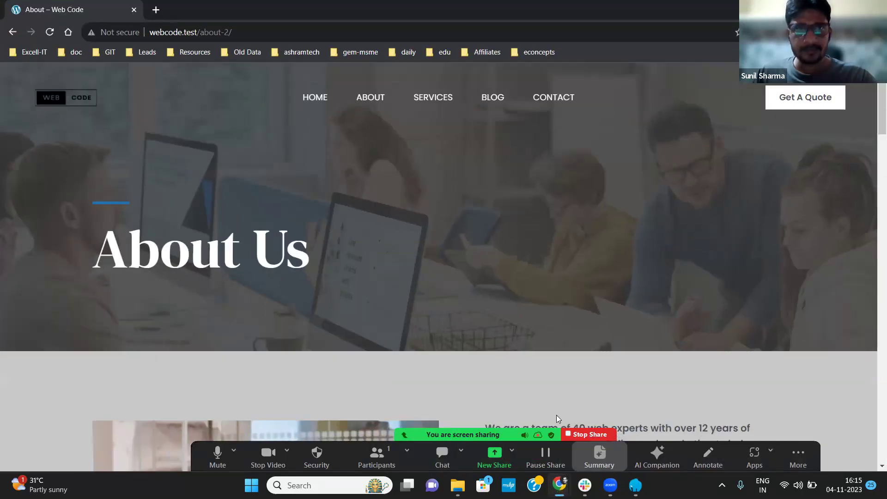
{"action": "key", "text": "F5"}
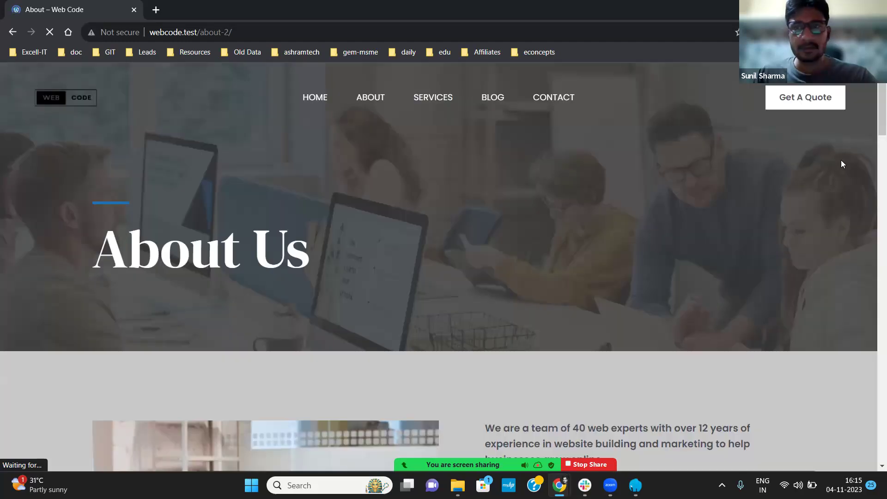
{"action": "scroll", "coordinate": [874, 177], "scroll_direction": "down", "scroll_amount": 3}
{"action": "scroll", "coordinate": [873, 177], "scroll_direction": "down", "scroll_amount": 20}
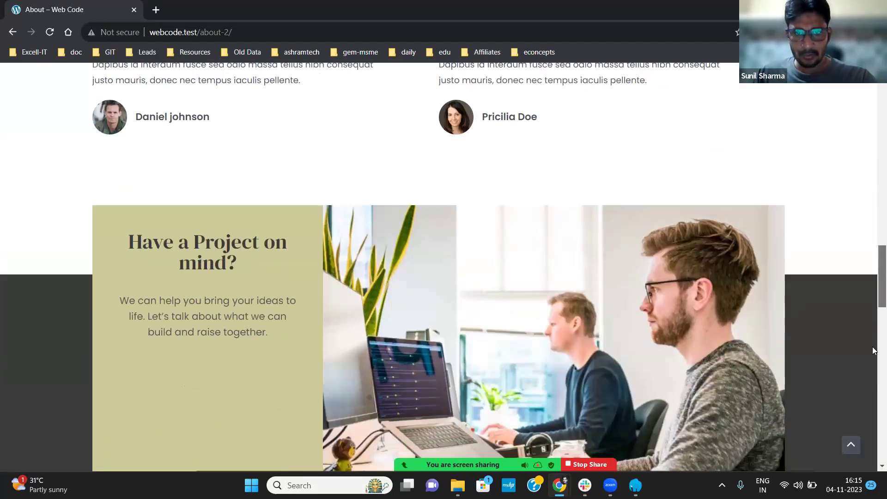
{"action": "scroll", "coordinate": [733, 214], "scroll_direction": "up", "scroll_amount": 20}
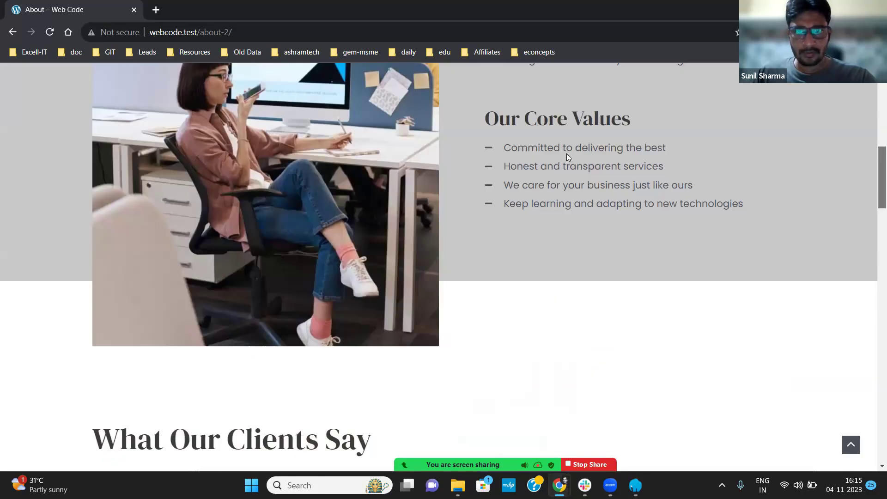
{"action": "scroll", "coordinate": [544, 107], "scroll_direction": "up", "scroll_amount": 9}
- Open the live Contact page and examine the contact details, social icons, message form, map and footer
{"action": "left_click", "coordinate": [550, 99]}
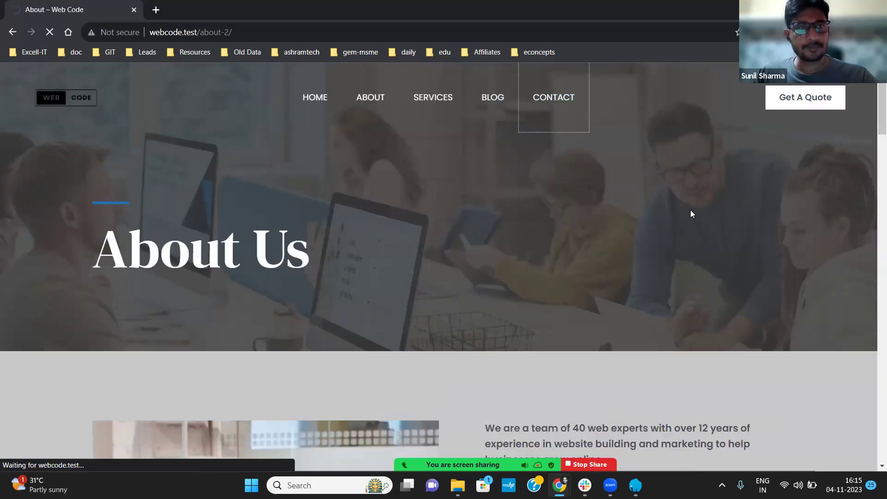
{"action": "scroll", "coordinate": [874, 193], "scroll_direction": "down", "scroll_amount": 1}
{"action": "scroll", "coordinate": [873, 193], "scroll_direction": "down", "scroll_amount": 10}
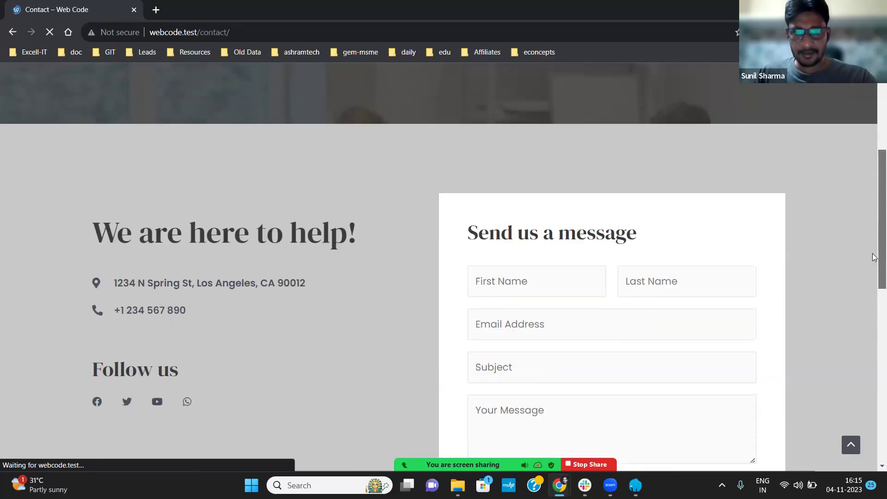
{"action": "scroll", "coordinate": [867, 363], "scroll_direction": "down", "scroll_amount": 3}
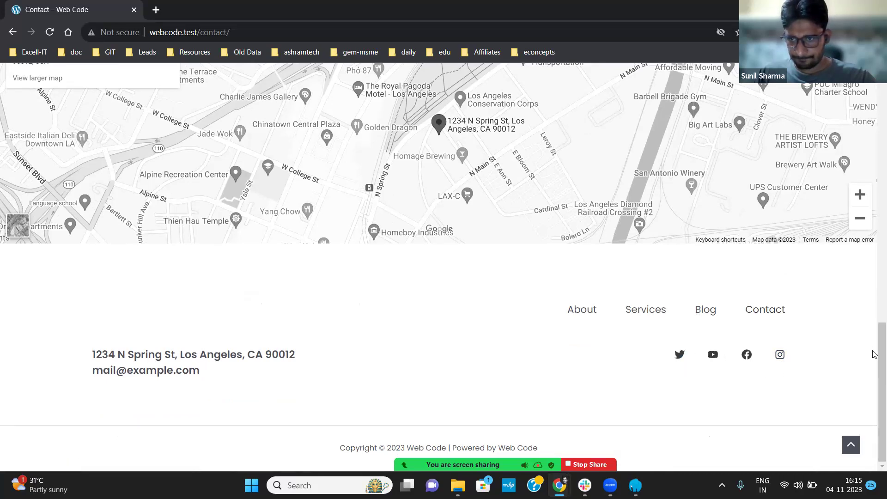
{"action": "scroll", "coordinate": [874, 262], "scroll_direction": "up", "scroll_amount": 7}
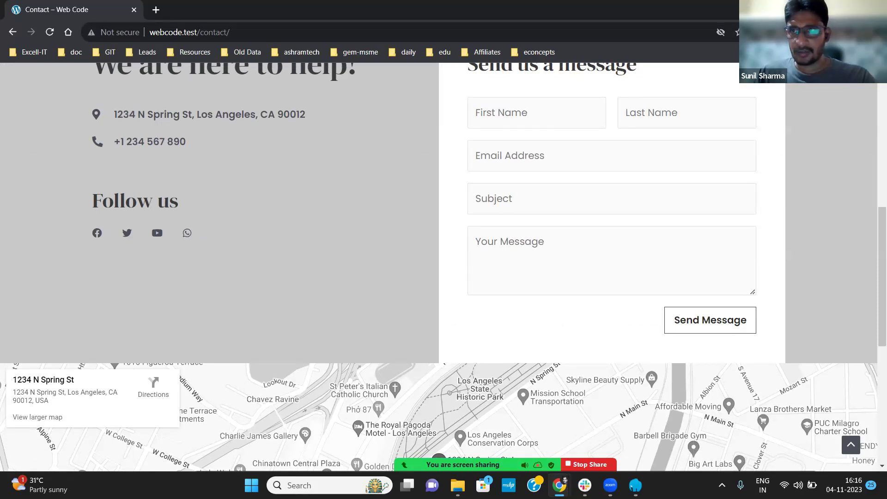
- Return to the editor window, exit the Contact page's editor and open the Services page for editing with Elementor
{"action": "key", "text": "alt+Tab"}
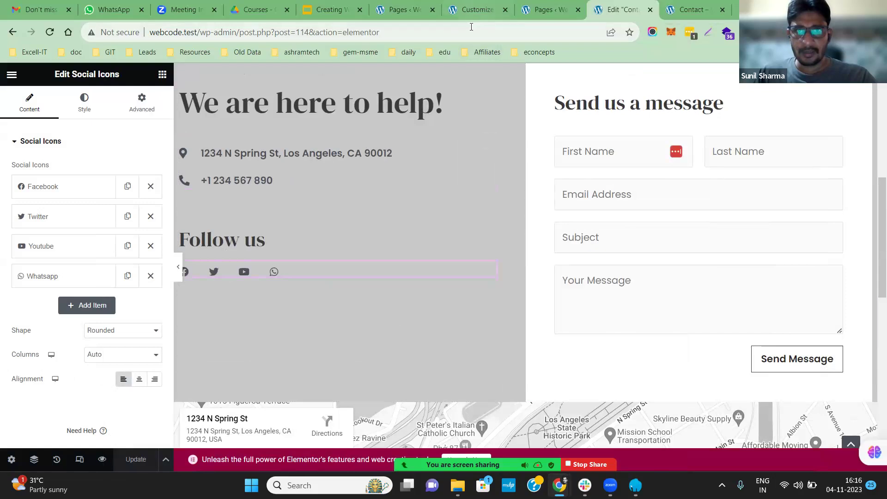
{"action": "left_click", "coordinate": [476, 10]}
{"action": "left_click", "coordinate": [545, 9]}
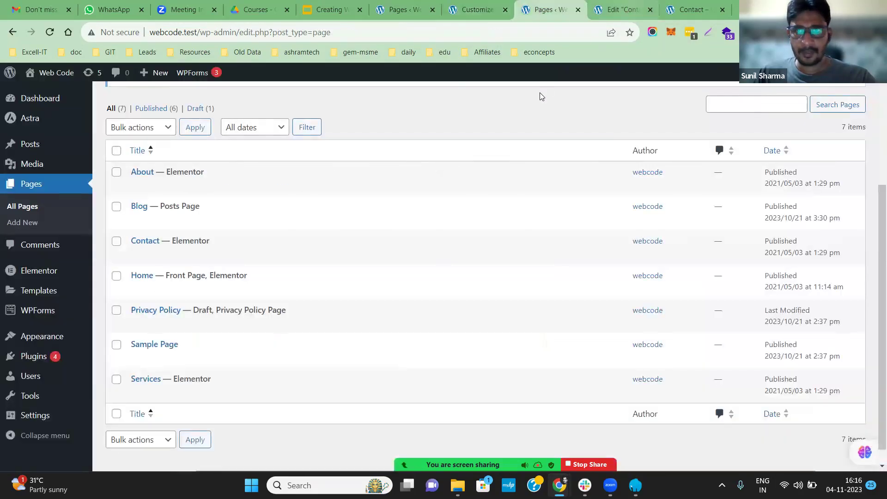
{"action": "left_click", "coordinate": [619, 9]}
{"action": "left_click", "coordinate": [12, 74]}
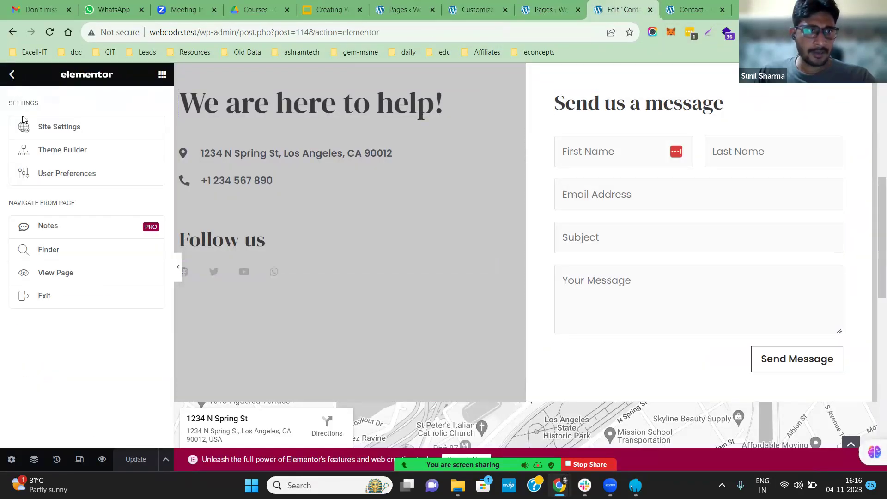
{"action": "left_click", "coordinate": [42, 305]}
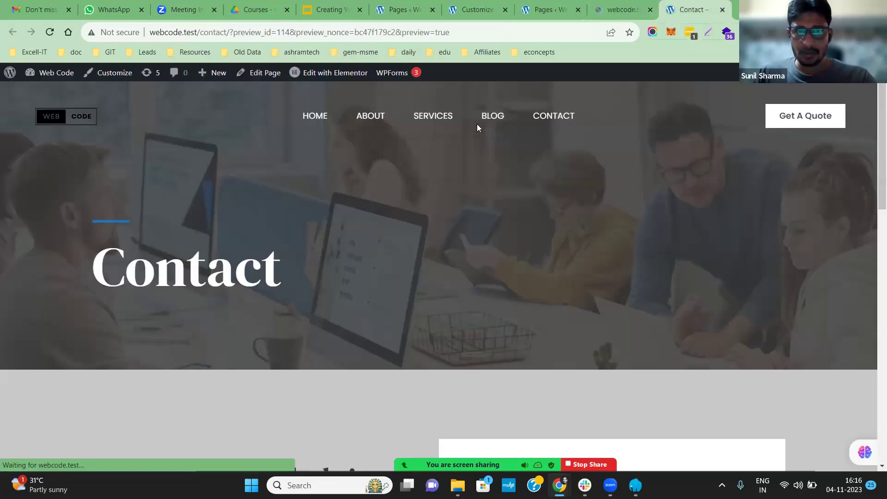
{"action": "left_click", "coordinate": [488, 121]}
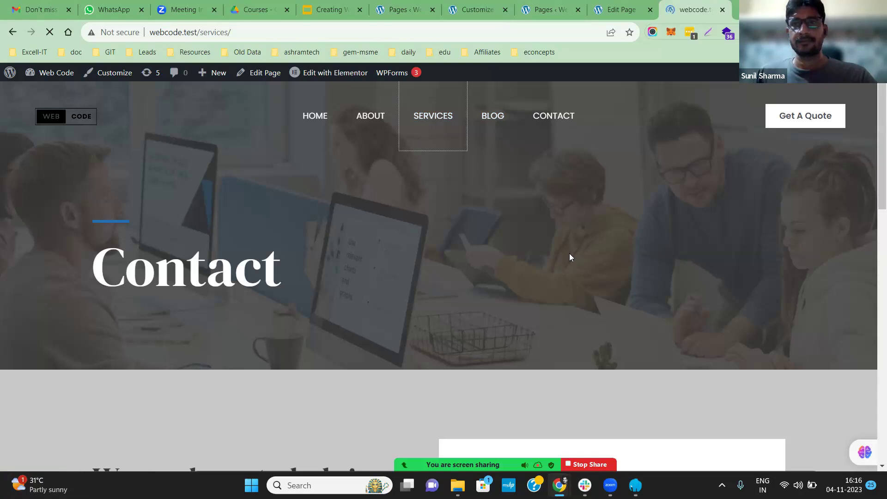
{"action": "left_click", "coordinate": [634, 9]}
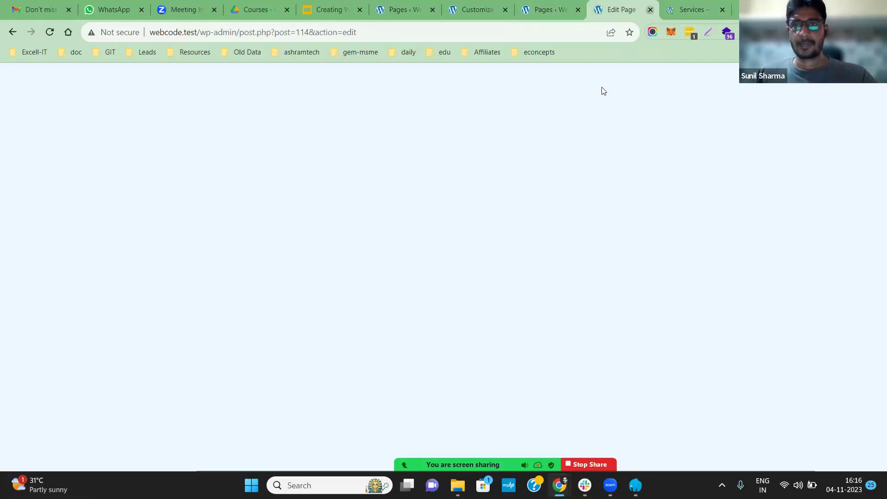
{"action": "key", "text": "ctrl+w"}
{"action": "left_click", "coordinate": [335, 77]}
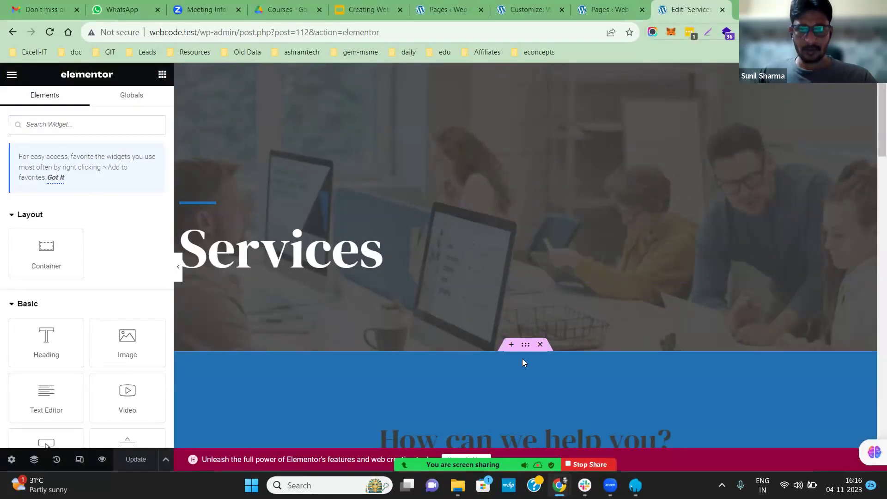
- Set the background color of the "How can we help you?" section on the Services page to #c8c8c8
{"action": "left_click", "coordinate": [526, 345]}
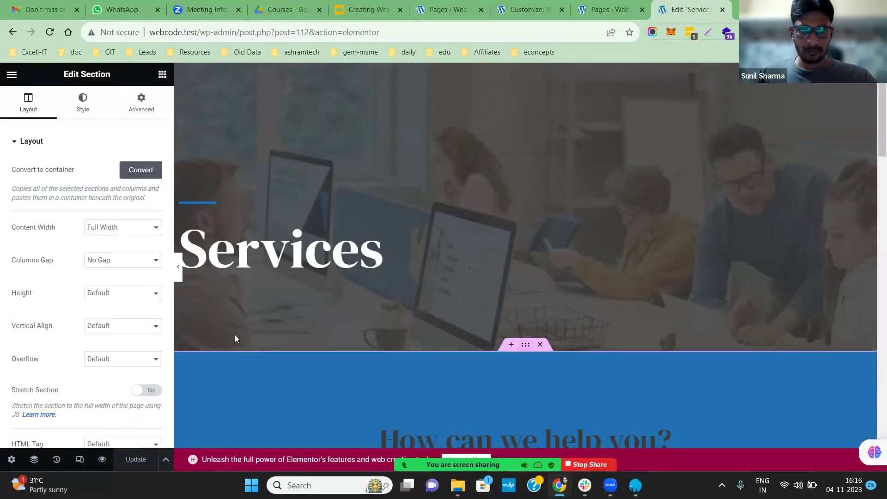
{"action": "left_click", "coordinate": [88, 110]}
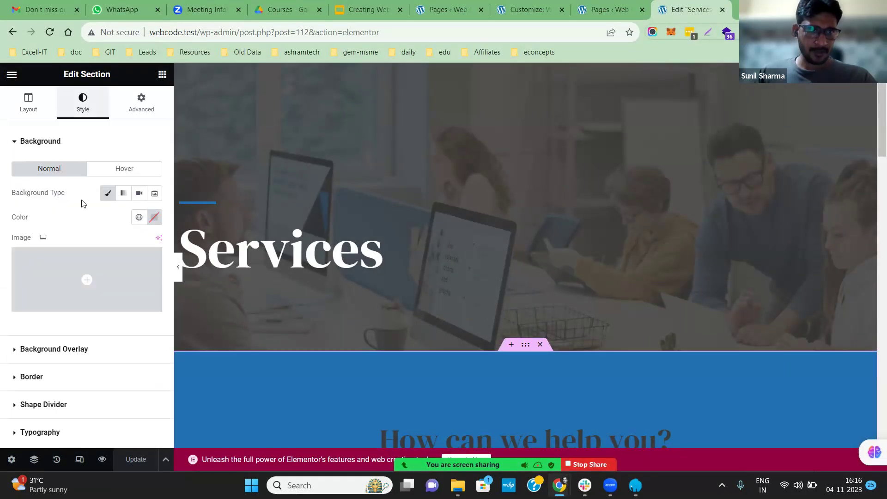
{"action": "left_click", "coordinate": [154, 217]}
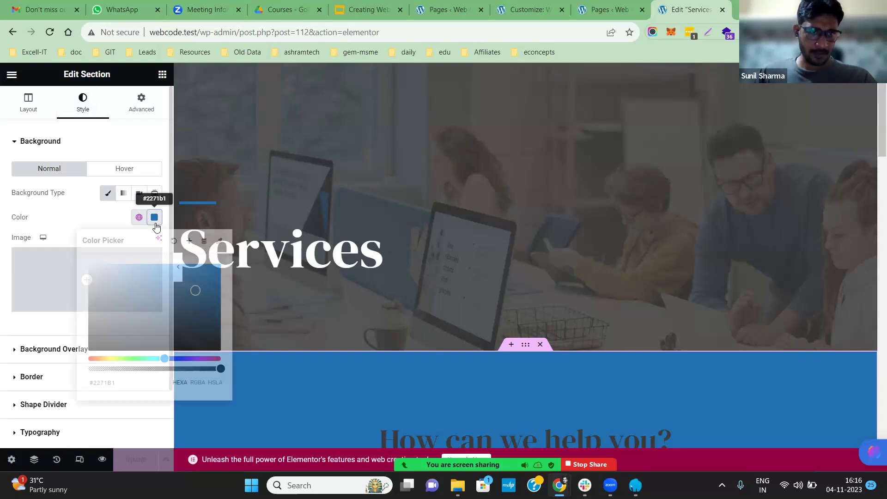
{"action": "left_click", "coordinate": [123, 380]}
{"action": "key", "text": "BackSpace"}
{"action": "key", "text": "BackSpace"}
{"action": "key", "text": "BackSpace"}
{"action": "key", "text": "BackSpace"}
{"action": "key", "text": "BackSpace"}
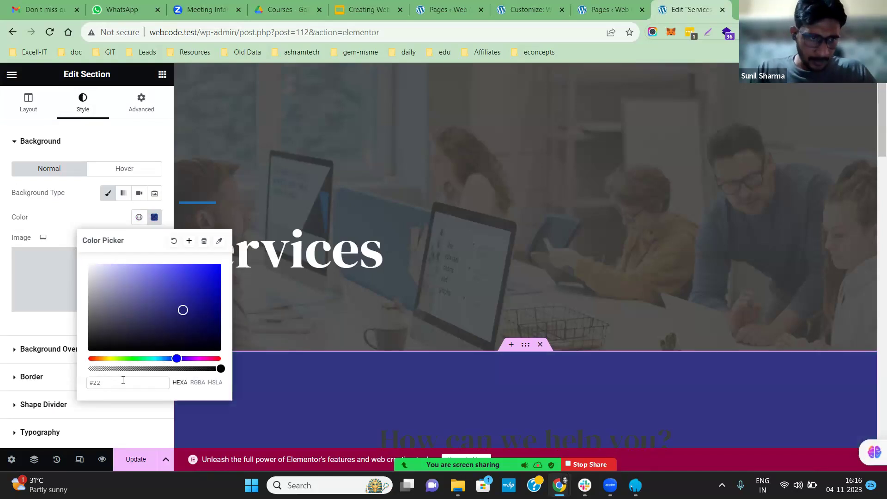
{"action": "type", "text": "cc"}
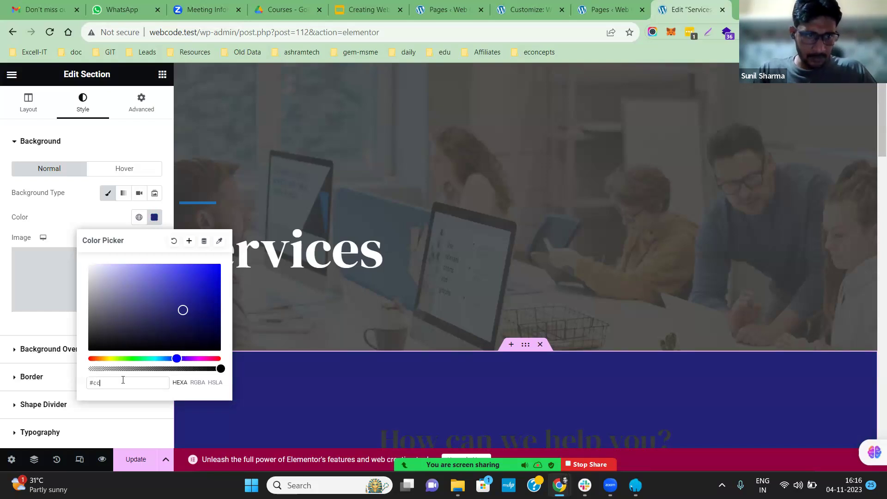
{"action": "type", "text": "c"}
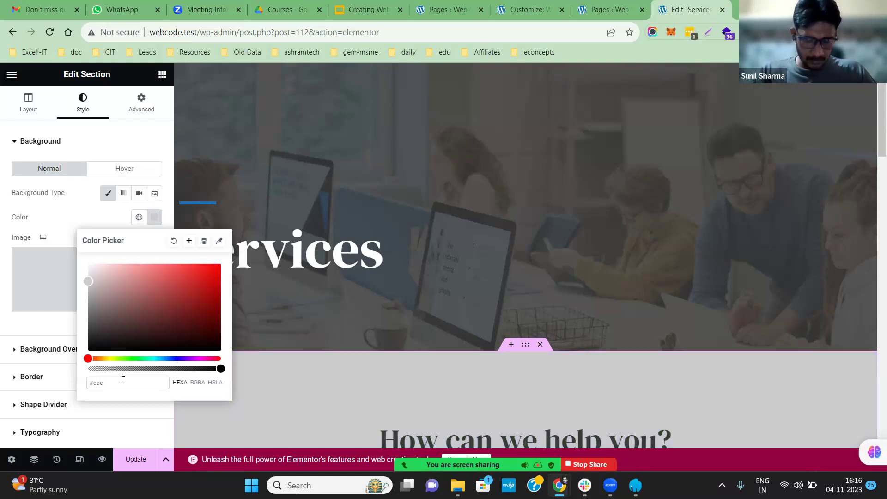
{"action": "type", "text": "8c8c8"}
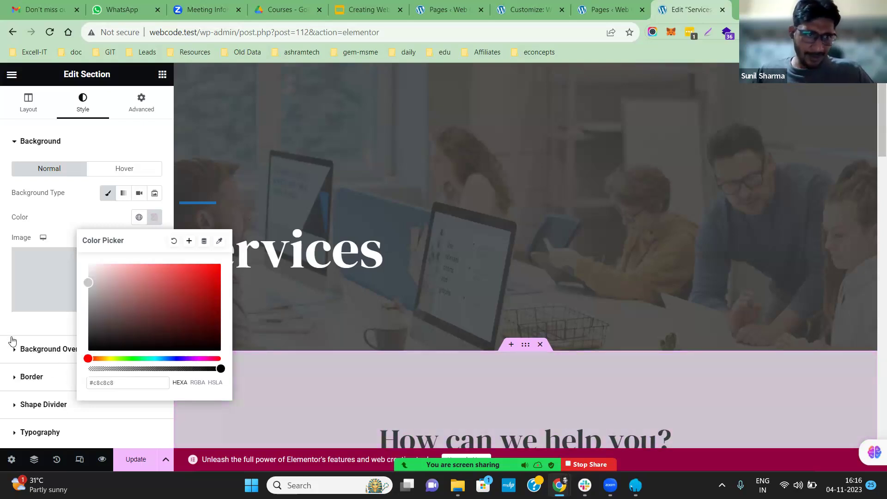
{"action": "left_click", "coordinate": [465, 404]}
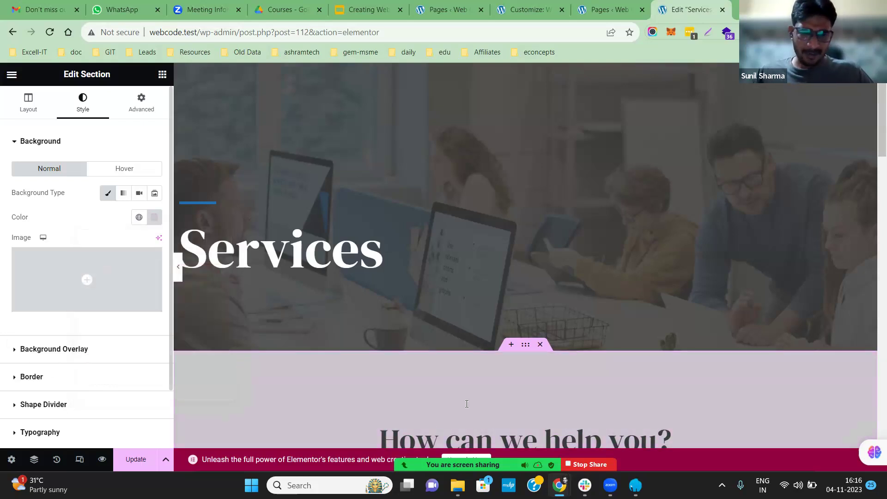
- Set the background color of the "Have a Project on mind?" column on the Services page to #cccc99
{"action": "scroll", "coordinate": [502, 379], "scroll_direction": "down", "scroll_amount": 5}
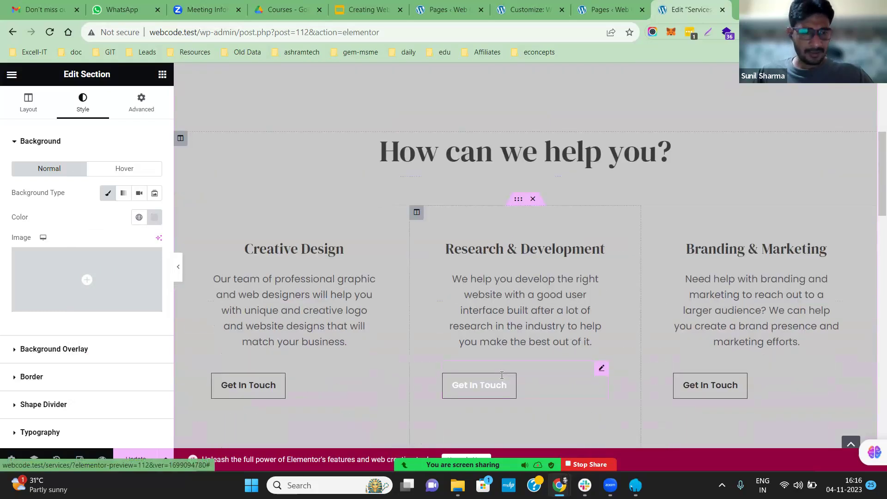
{"action": "scroll", "coordinate": [873, 261], "scroll_direction": "up", "scroll_amount": 1}
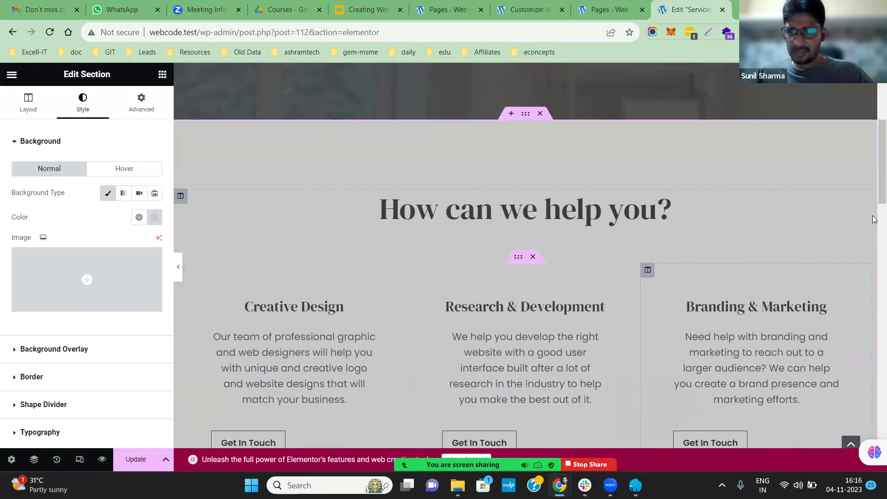
{"action": "scroll", "coordinate": [873, 273], "scroll_direction": "down", "scroll_amount": 3}
{"action": "scroll", "coordinate": [874, 279], "scroll_direction": "down", "scroll_amount": 10}
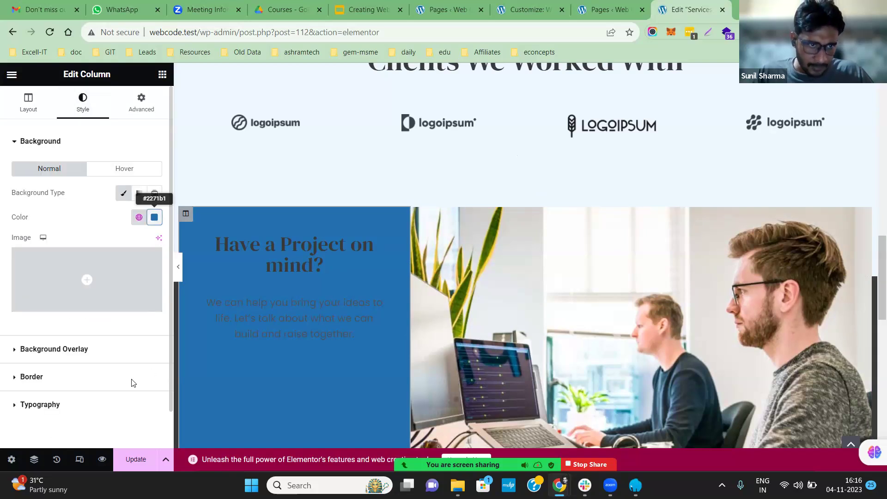
{"action": "left_click", "coordinate": [92, 383]}
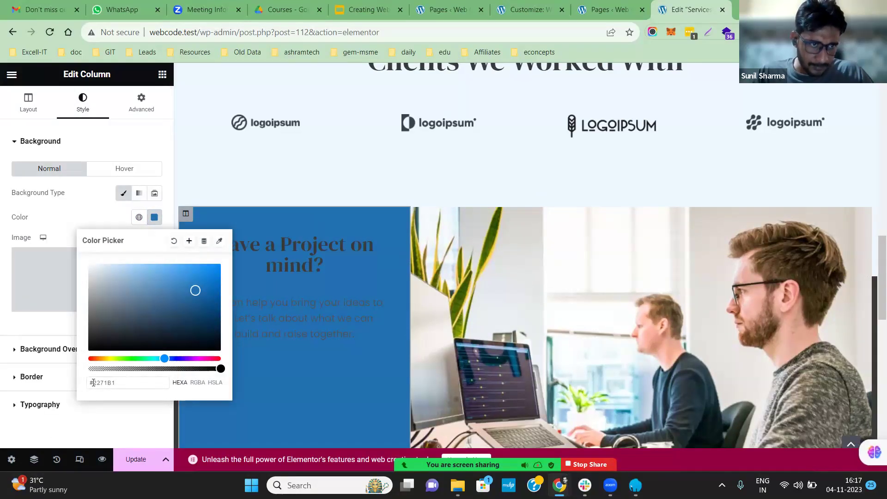
{"action": "type", "text": "cc"}
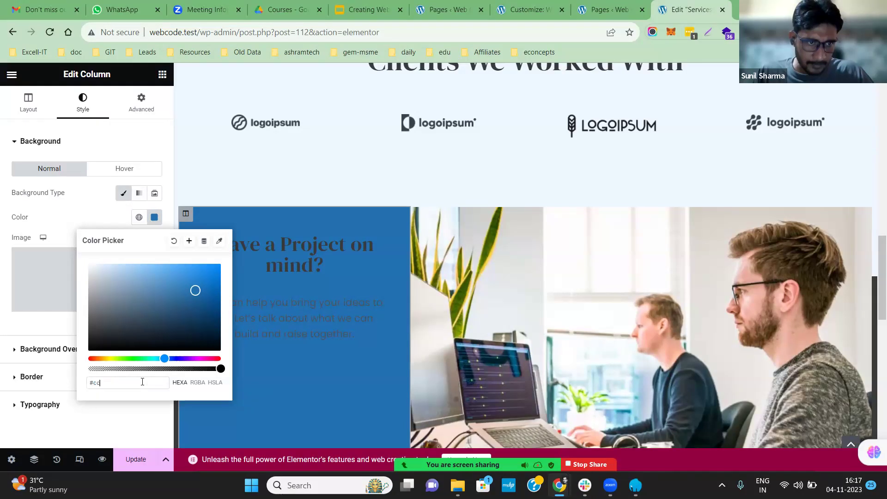
{"action": "type", "text": "cc"}
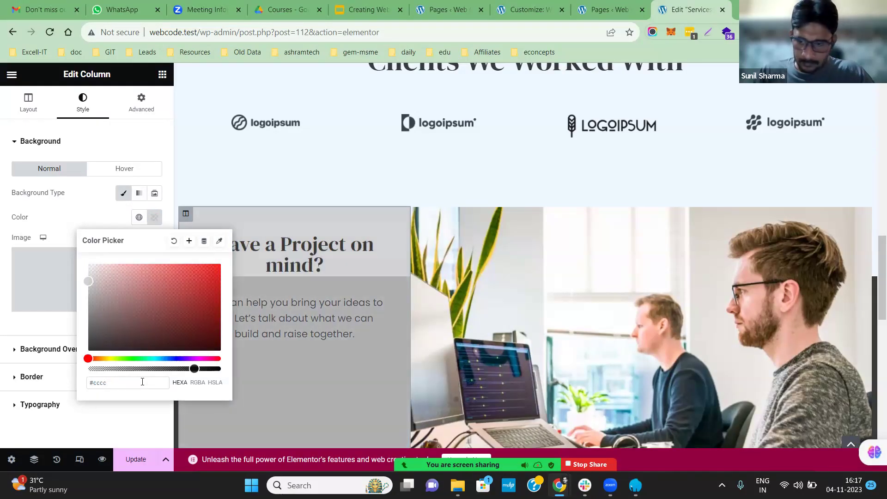
{"action": "type", "text": "99"}
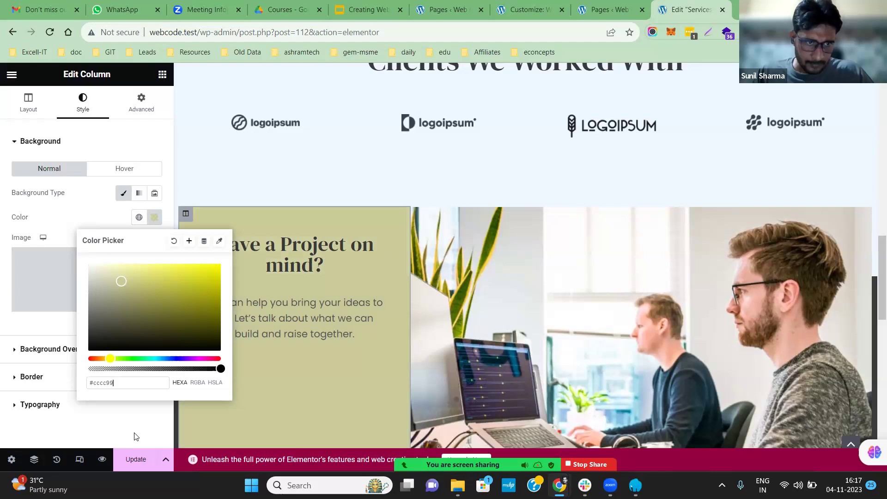
{"action": "left_click", "coordinate": [422, 290]}
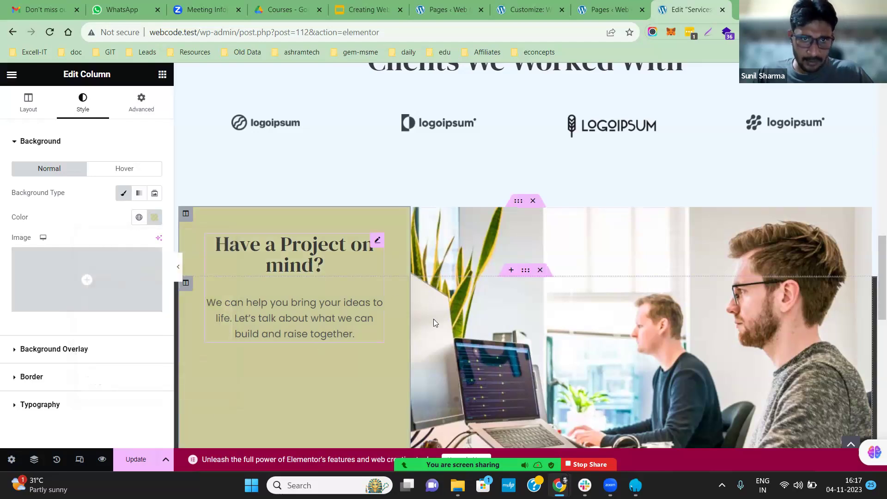
- Update the Services page to save its background color changes
{"action": "scroll", "coordinate": [452, 307], "scroll_direction": "down", "scroll_amount": 10}
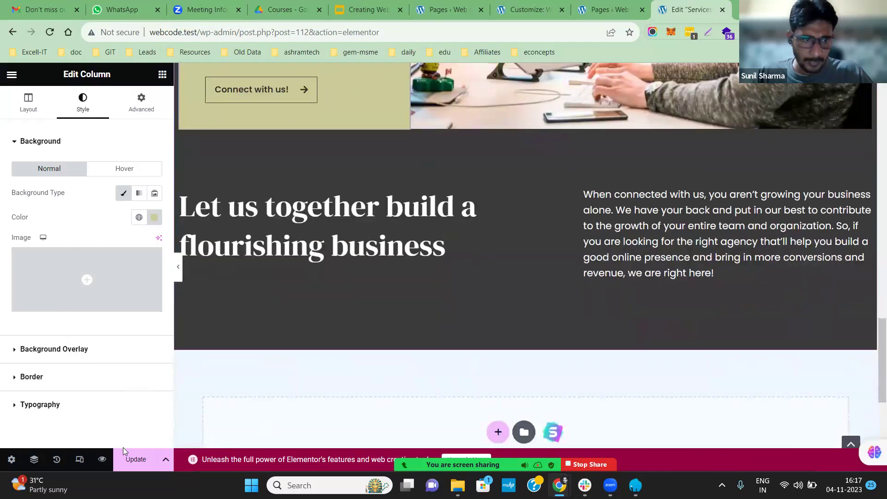
{"action": "left_click", "coordinate": [131, 459]}
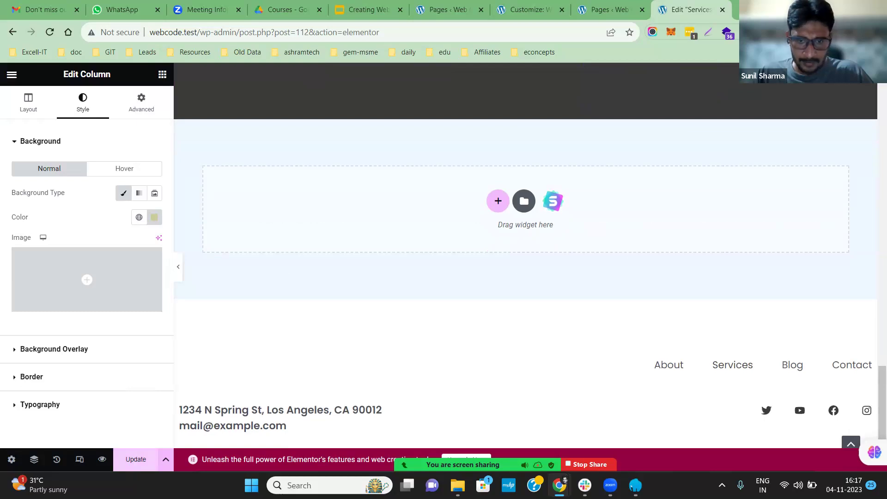
{"action": "mouse_move", "coordinate": [559, 485]}
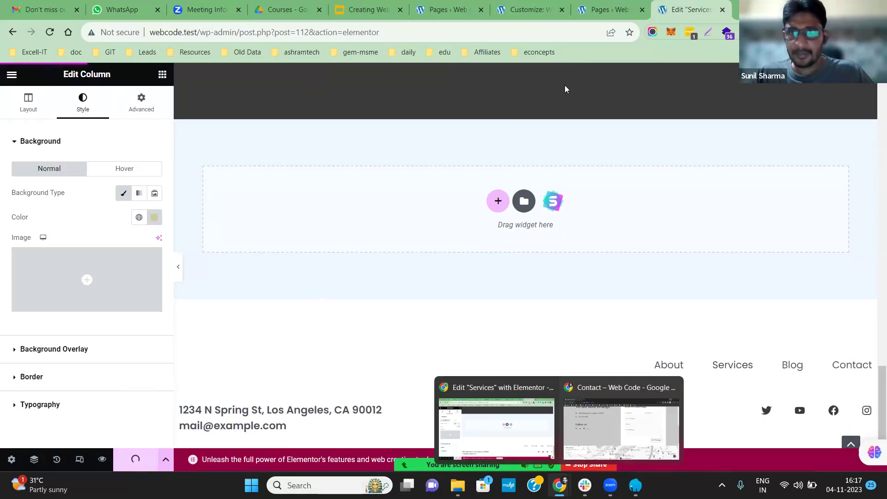
- Preview the Services page and review the recolored sections and the client logos
{"action": "left_click", "coordinate": [102, 459]}
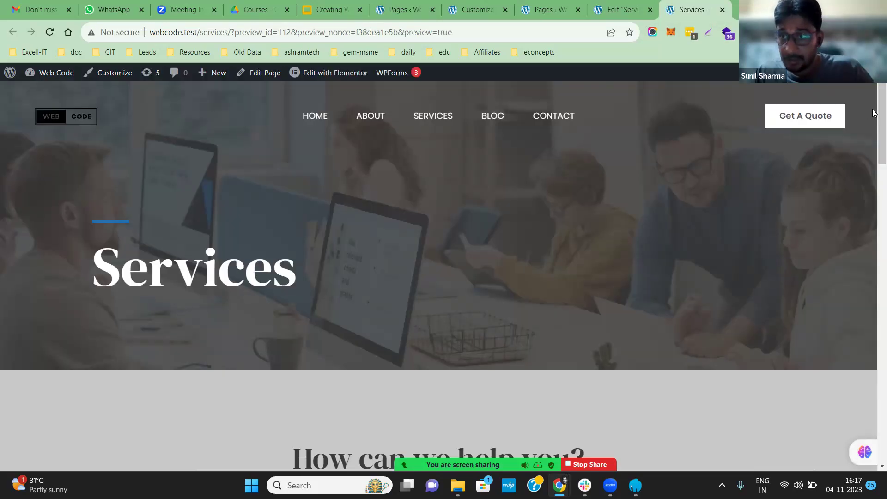
{"action": "scroll", "coordinate": [872, 230], "scroll_direction": "down", "scroll_amount": 15}
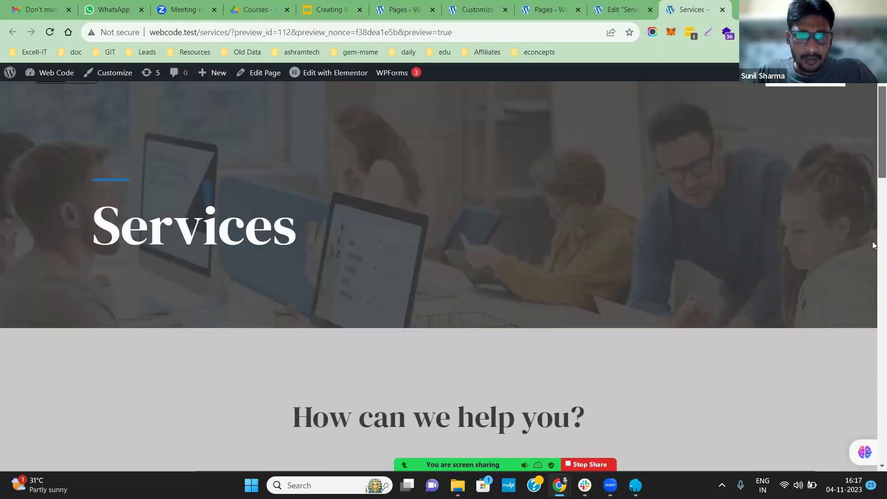
{"action": "scroll", "coordinate": [874, 355], "scroll_direction": "down", "scroll_amount": 9}
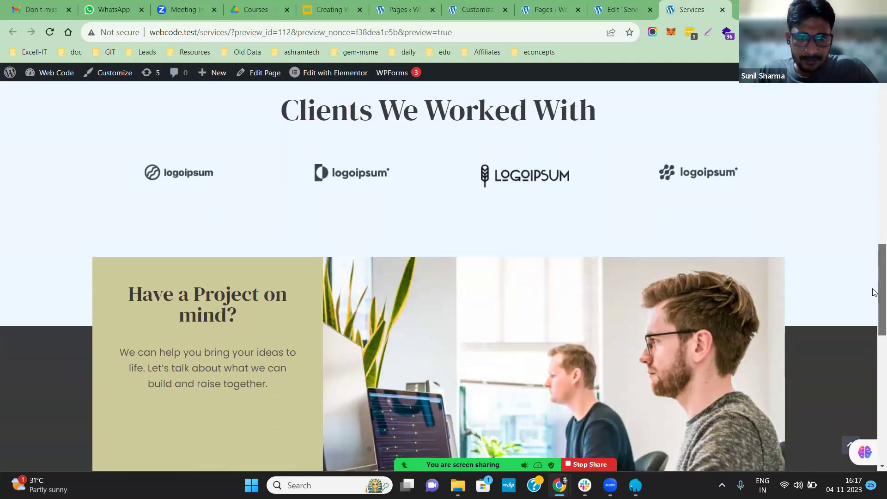
{"action": "scroll", "coordinate": [504, 297], "scroll_direction": "up", "scroll_amount": 9}
{"action": "scroll", "coordinate": [581, 187], "scroll_direction": "up", "scroll_amount": 1}
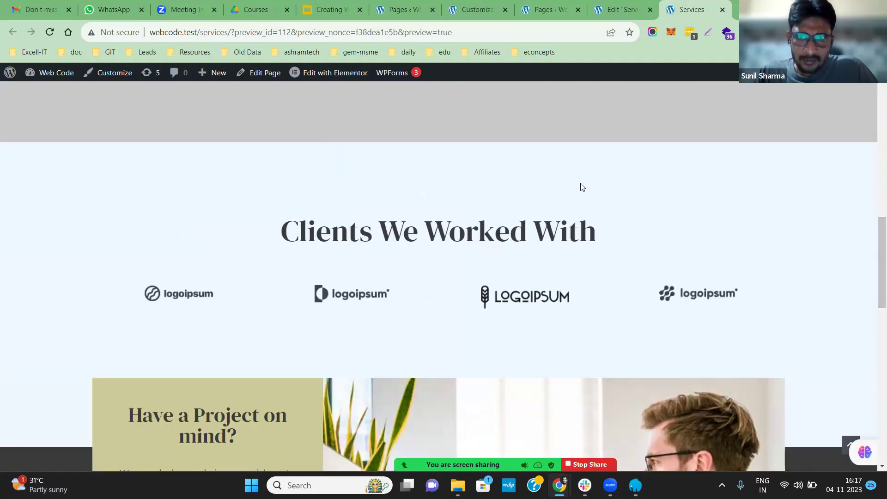
- Return to the editor and view the media library choices for the third client logo, leaving the image as is
{"action": "key", "text": "ctrl+shift+Tab"}
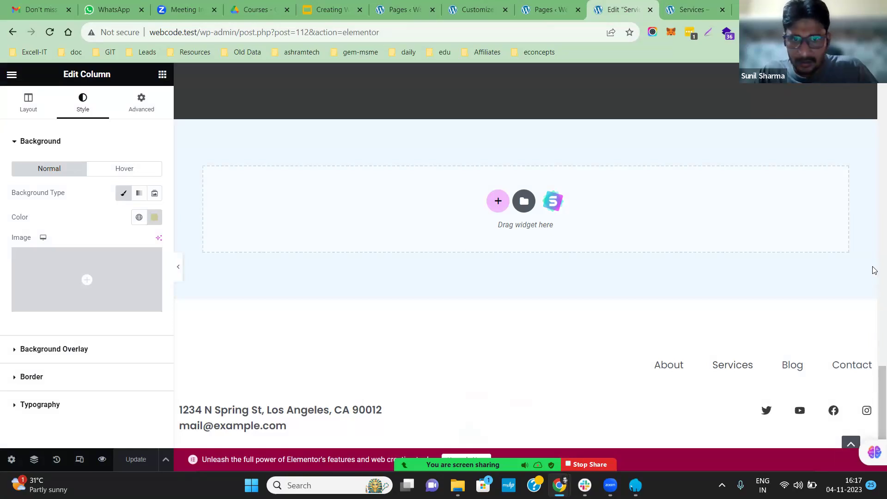
{"action": "scroll", "coordinate": [871, 229], "scroll_direction": "up", "scroll_amount": 10}
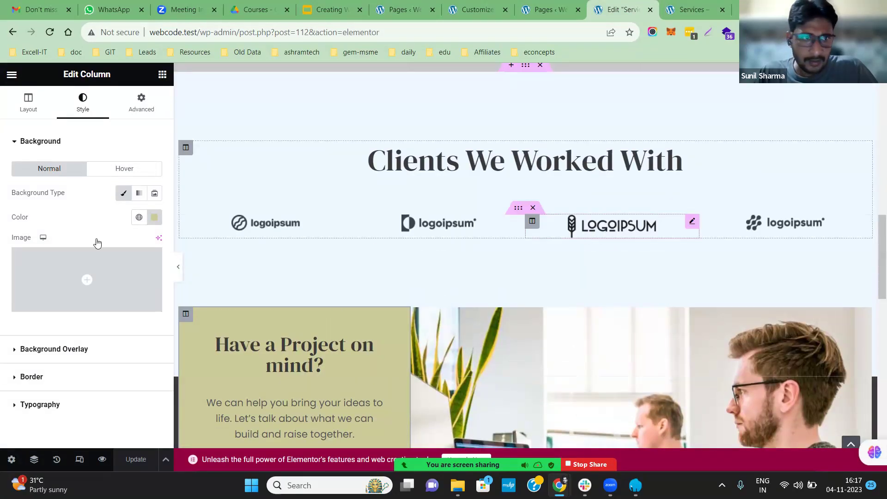
{"action": "left_click", "coordinate": [73, 203]}
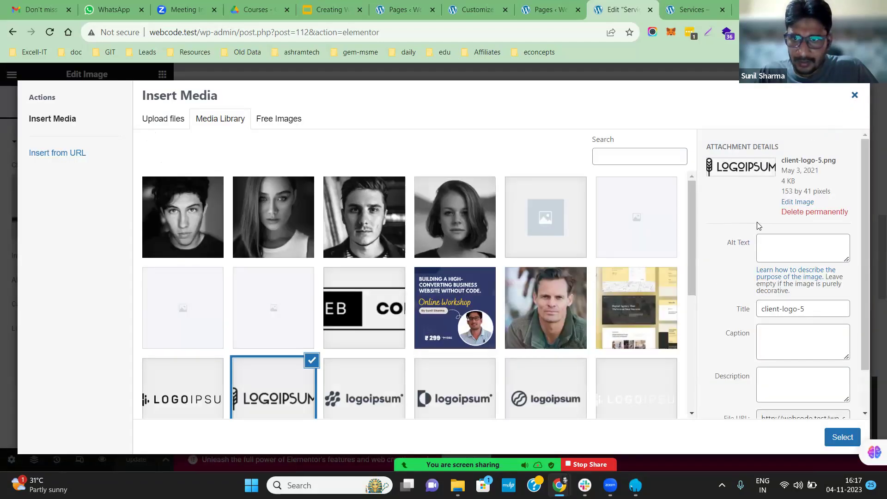
{"action": "left_click", "coordinate": [855, 95]}
- Examine the file upload, media library and free image sources for the fourth client logo, then close the chooser without selecting anything
{"action": "left_click", "coordinate": [141, 231]}
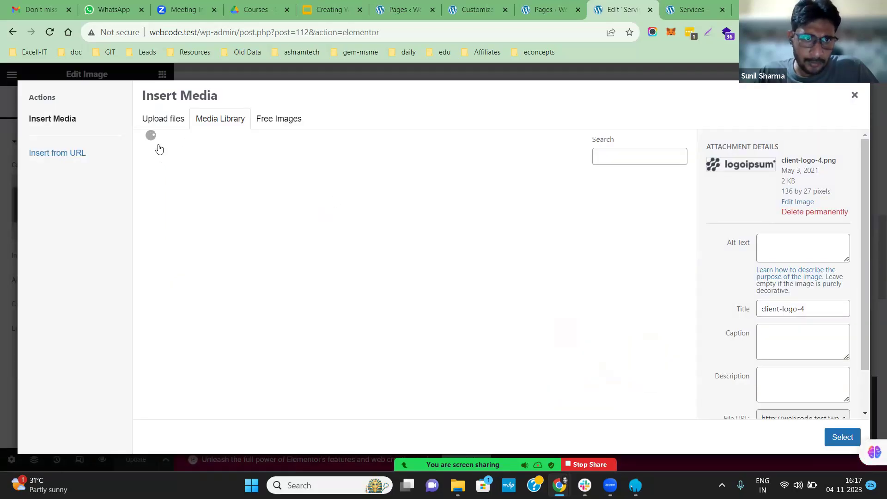
{"action": "left_click", "coordinate": [163, 119]}
{"action": "left_click", "coordinate": [497, 282]}
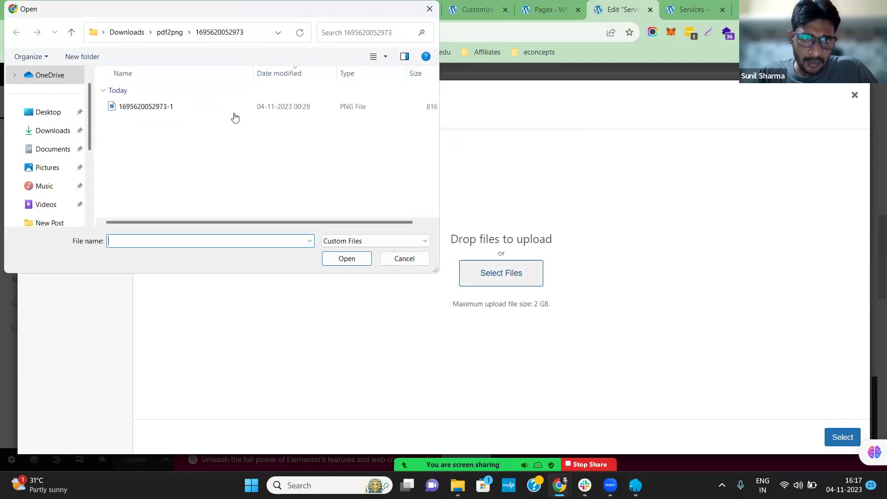
{"action": "key", "text": "Escape"}
{"action": "left_click", "coordinate": [234, 118]}
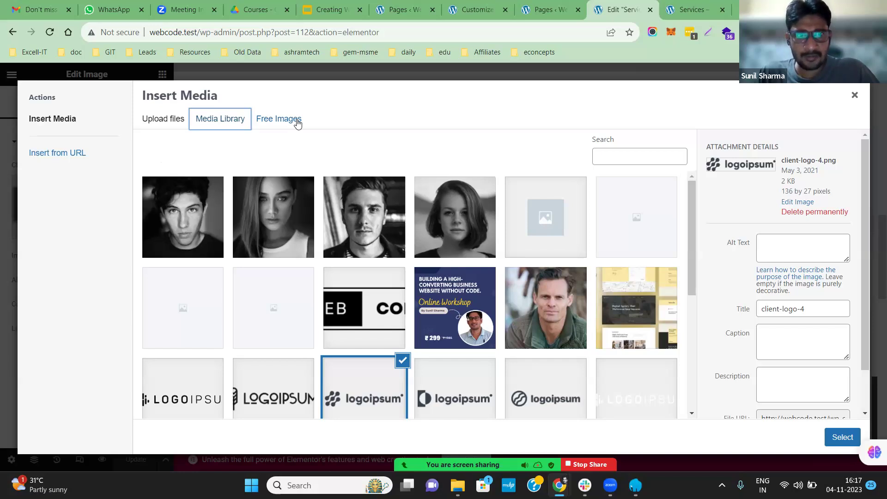
{"action": "left_click", "coordinate": [298, 121]}
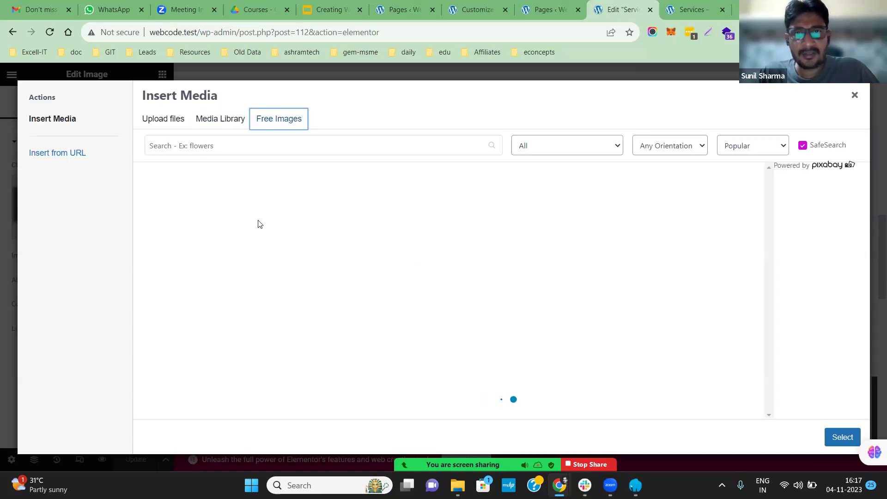
{"action": "left_click", "coordinate": [163, 121]}
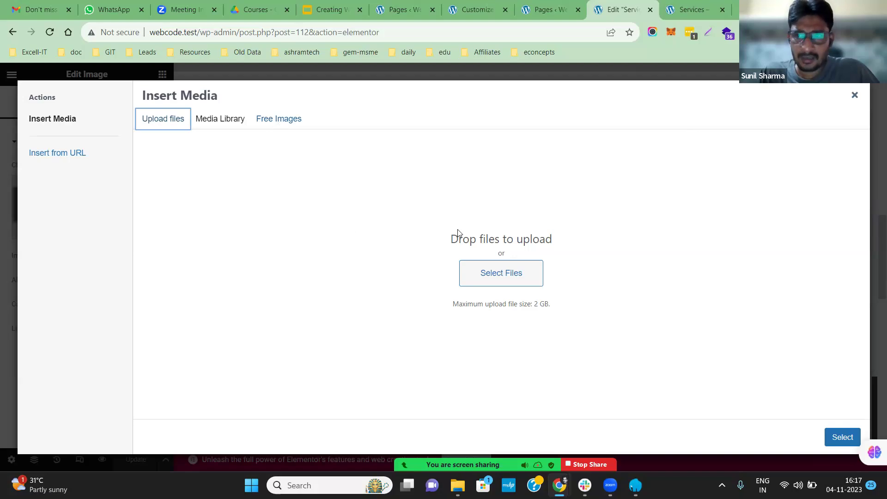
{"action": "left_click", "coordinate": [279, 119]}
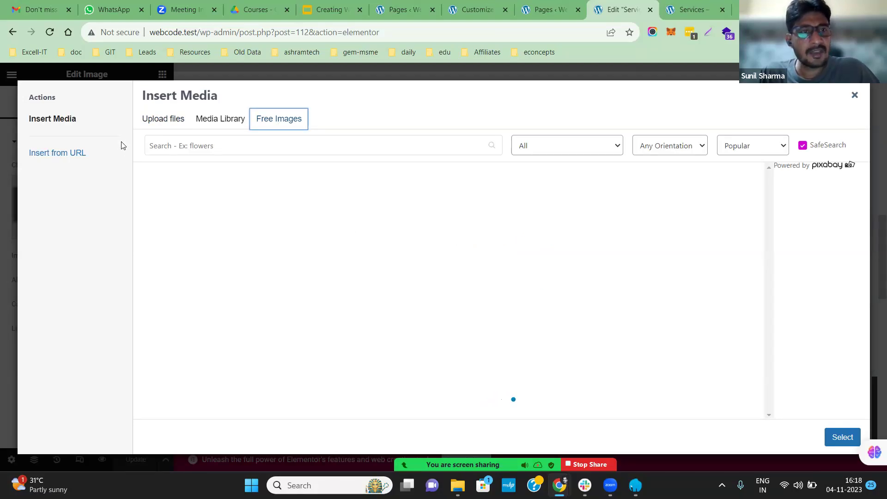
{"action": "left_click", "coordinate": [155, 120]}
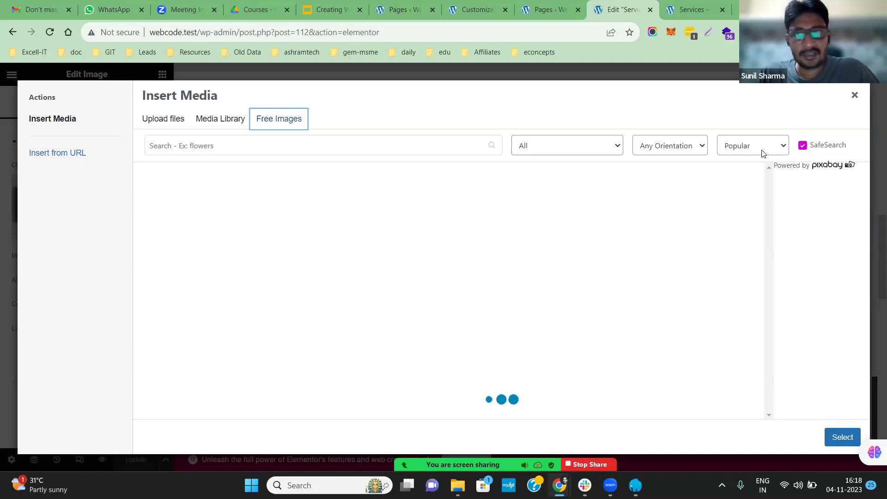
{"action": "left_click", "coordinate": [855, 95]}
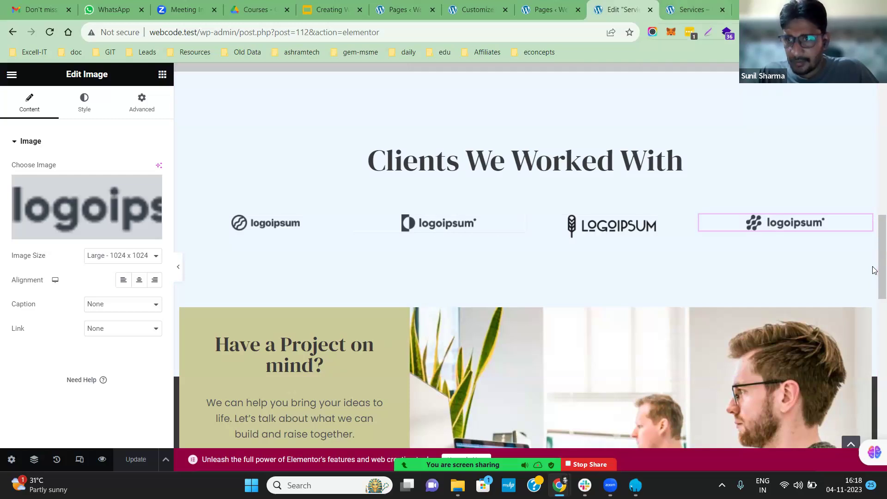
- Review the rest of the Services page preview down to the footer and go back to its top
{"action": "key", "text": "ctrl+Tab"}
{"action": "scroll", "coordinate": [873, 449], "scroll_direction": "down", "scroll_amount": 10}
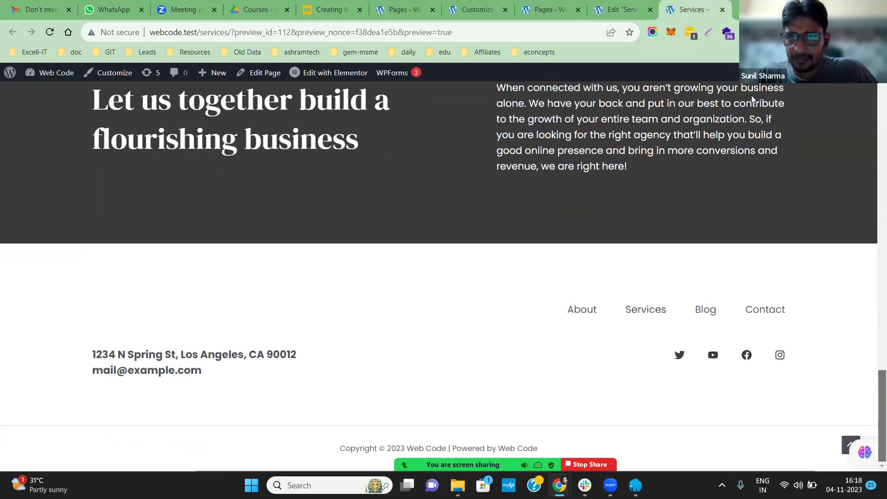
{"action": "left_click", "coordinate": [851, 444]}
- Return to the Services page's editor and exit Elementor to the WordPress page editor
{"action": "key", "text": "ctrl+shift+Tab"}
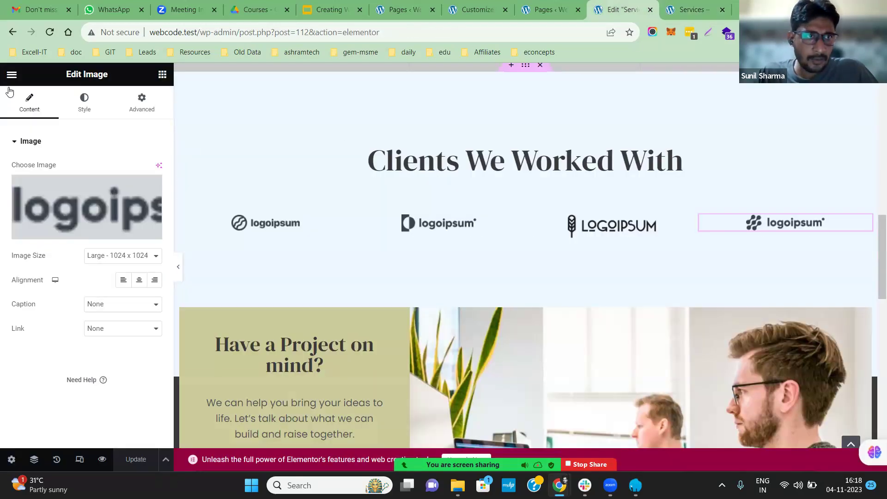
{"action": "key", "text": "Escape"}
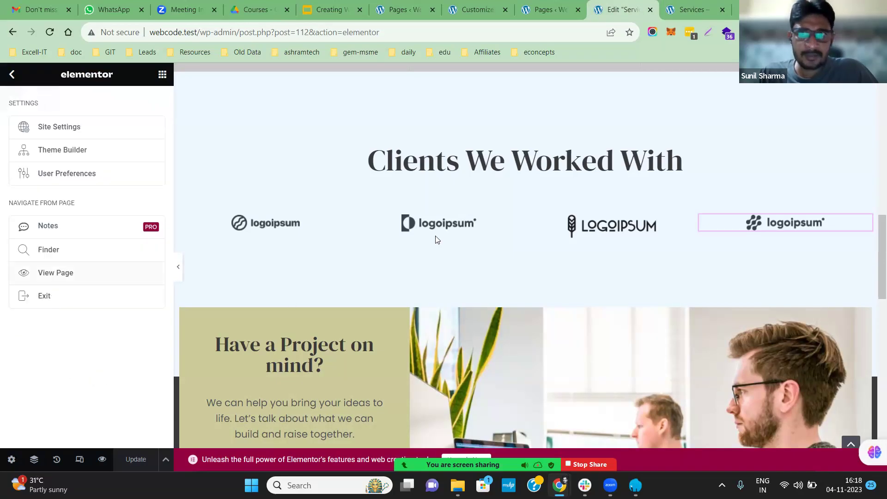
{"action": "key", "text": "Tab"}
{"action": "key", "text": "Return"}
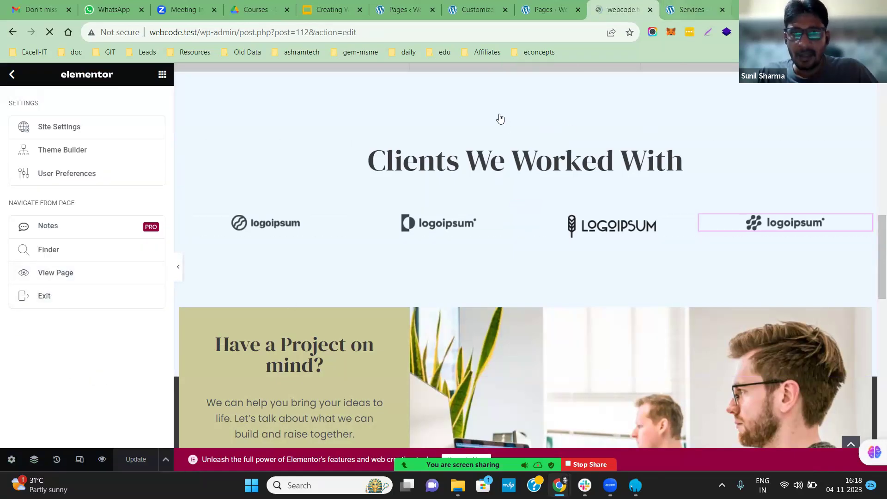
- Open the live Blog page in the preview tab and review its list of posts
{"action": "key", "text": "ctrl+Tab"}
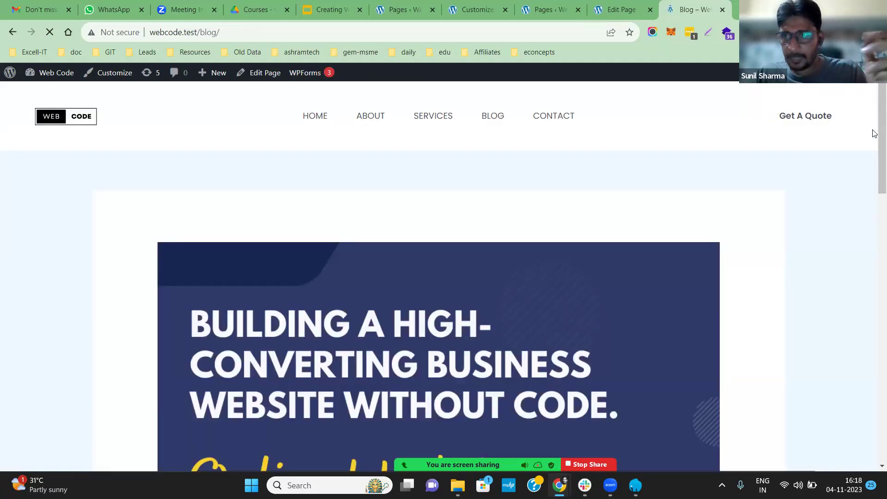
{"action": "scroll", "coordinate": [873, 231], "scroll_direction": "down", "scroll_amount": 10}
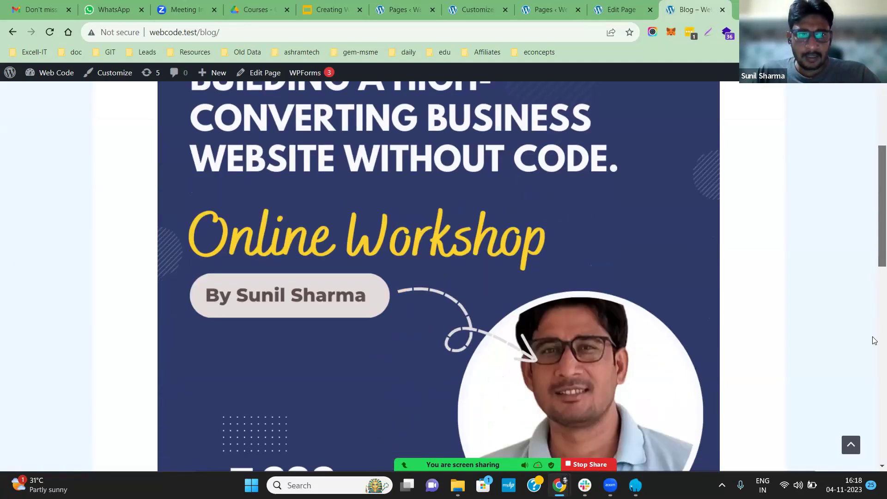
{"action": "scroll", "coordinate": [813, 351], "scroll_direction": "down", "scroll_amount": 5}
{"action": "scroll", "coordinate": [252, 245], "scroll_direction": "up", "scroll_amount": 3}
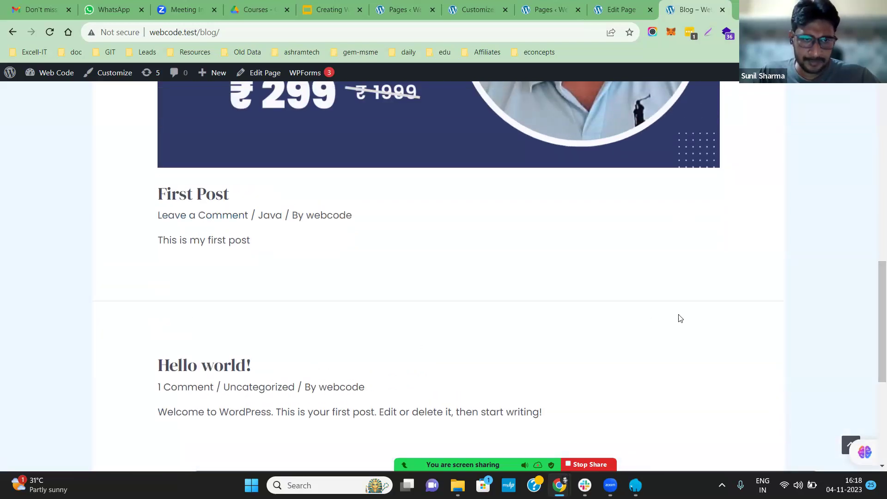
- Open the "First Post" blog entry and examine its content, post navigation and comment form
{"action": "key", "text": "Tab"}
{"action": "key", "text": "Return"}
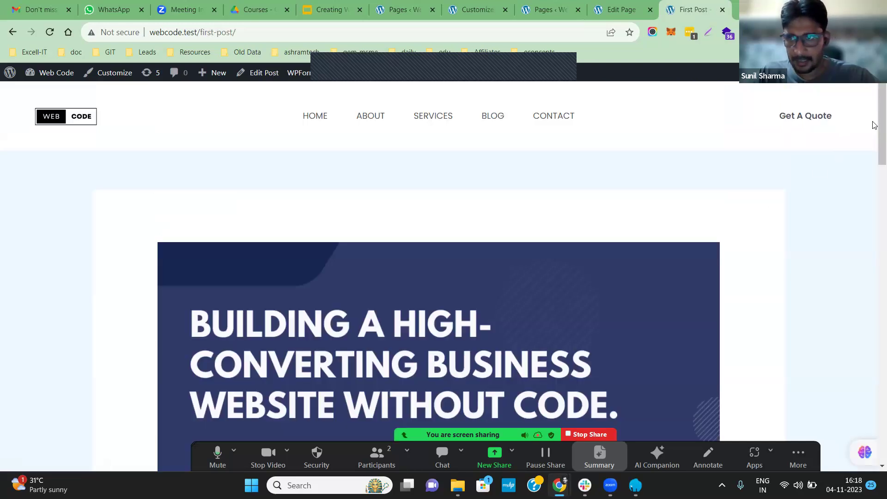
{"action": "scroll", "coordinate": [873, 343], "scroll_direction": "down", "scroll_amount": 15}
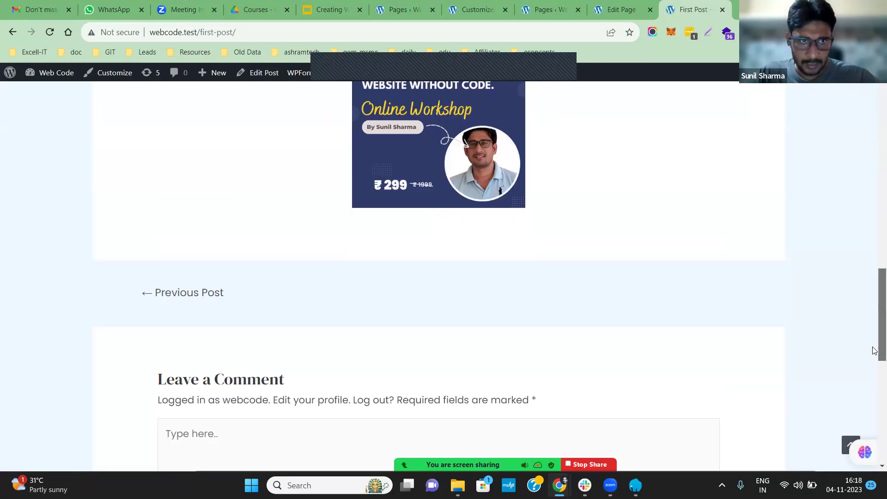
- Open the previous post, "Hello world!", and examine its title, post details and body text
{"action": "left_click", "coordinate": [189, 168]}
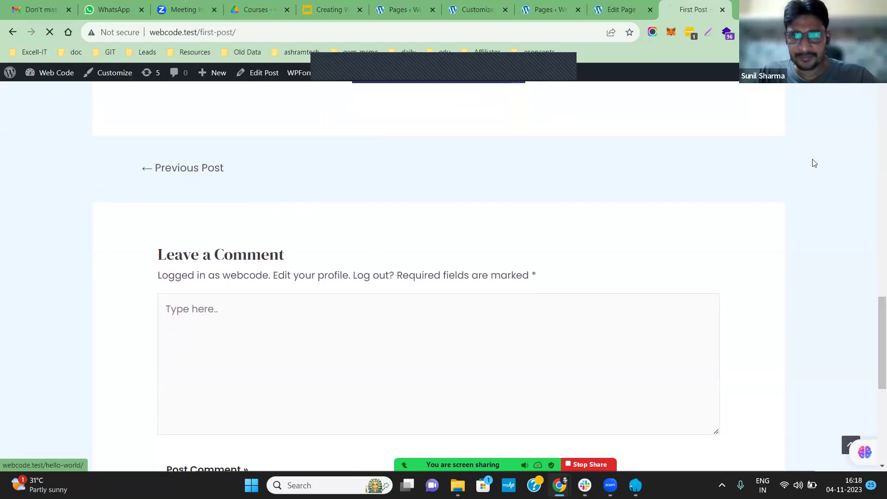
{"action": "scroll", "coordinate": [873, 241], "scroll_direction": "down", "scroll_amount": 5}
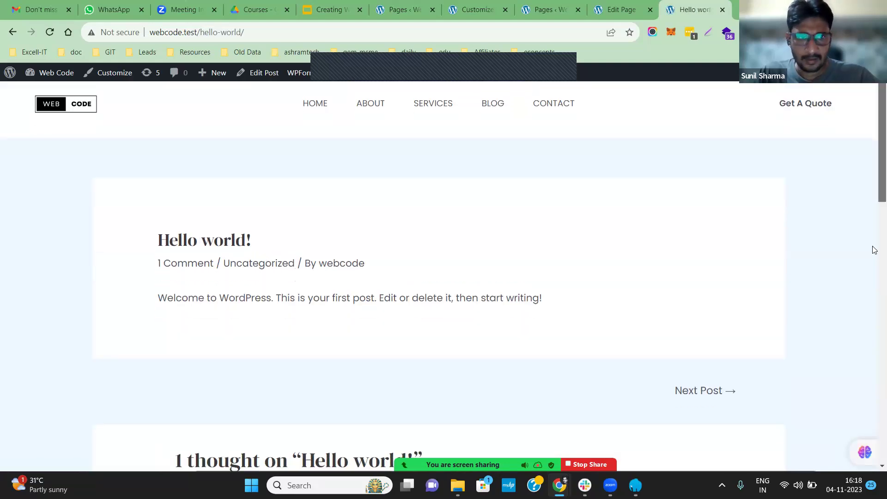
{"action": "scroll", "coordinate": [248, 188], "scroll_direction": "up", "scroll_amount": 4}
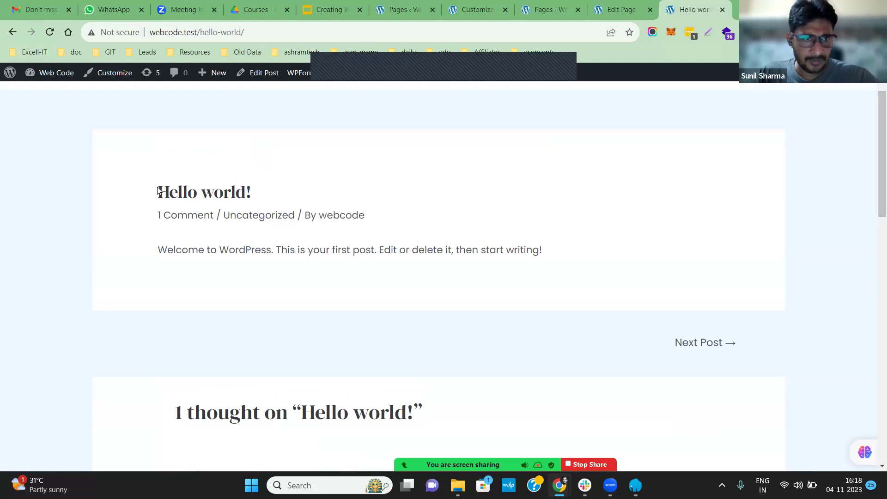
{"action": "left_click_drag", "start_coordinate": [157, 191], "coordinate": [637, 257]}
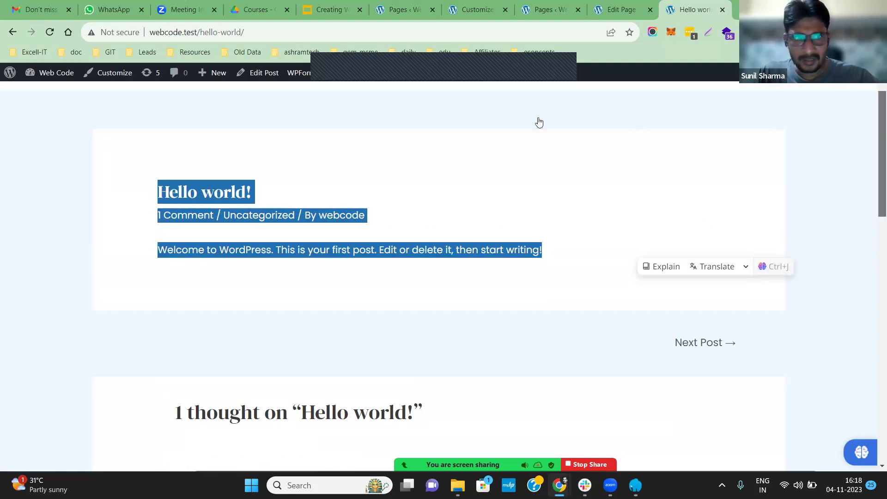
- Return to the live Blog page, review its posts down to the footer and go back to its top
{"action": "key", "text": "F5"}
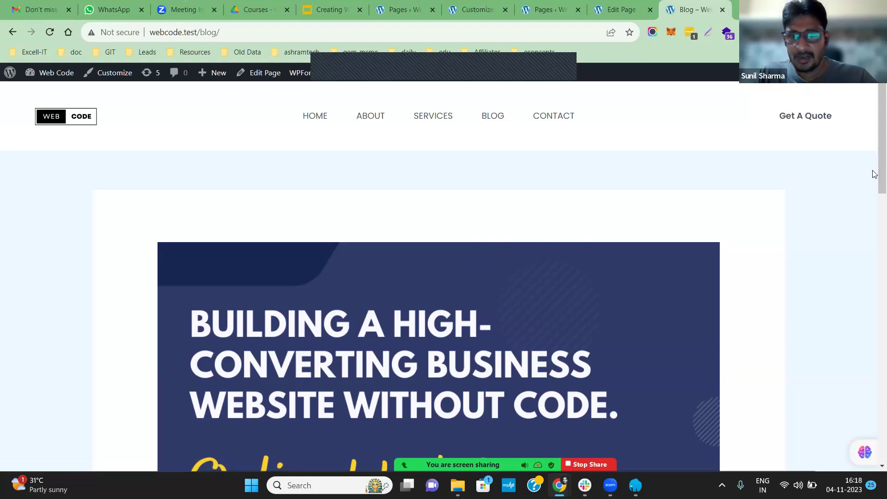
{"action": "scroll", "coordinate": [874, 175], "scroll_direction": "down", "scroll_amount": 9}
{"action": "scroll", "coordinate": [873, 231], "scroll_direction": "up", "scroll_amount": 3}
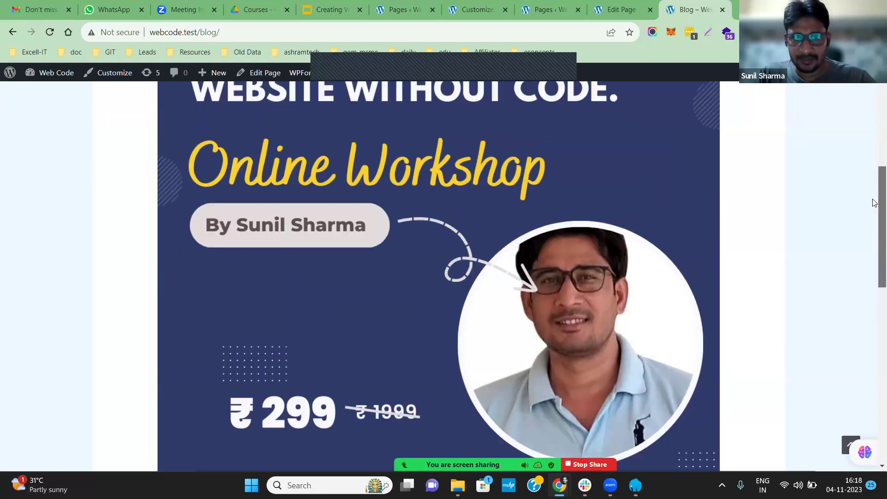
{"action": "scroll", "coordinate": [874, 202], "scroll_direction": "up", "scroll_amount": 6}
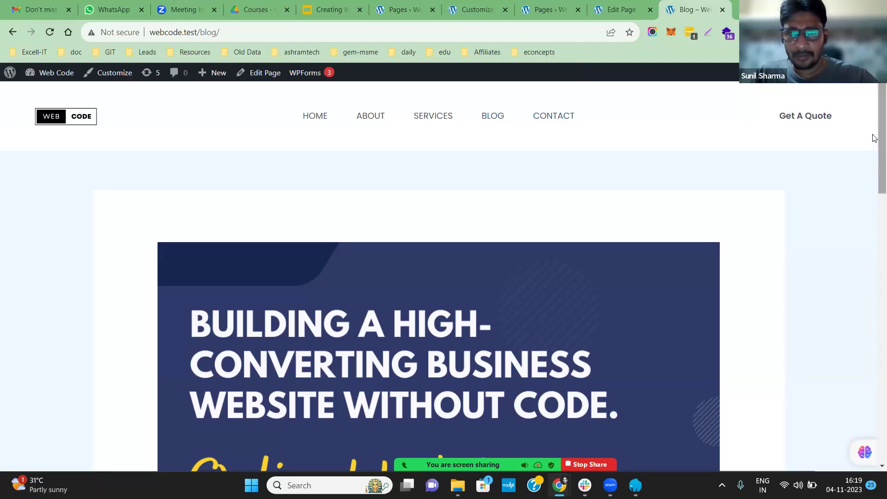
{"action": "scroll", "coordinate": [873, 138], "scroll_direction": "down", "scroll_amount": 15}
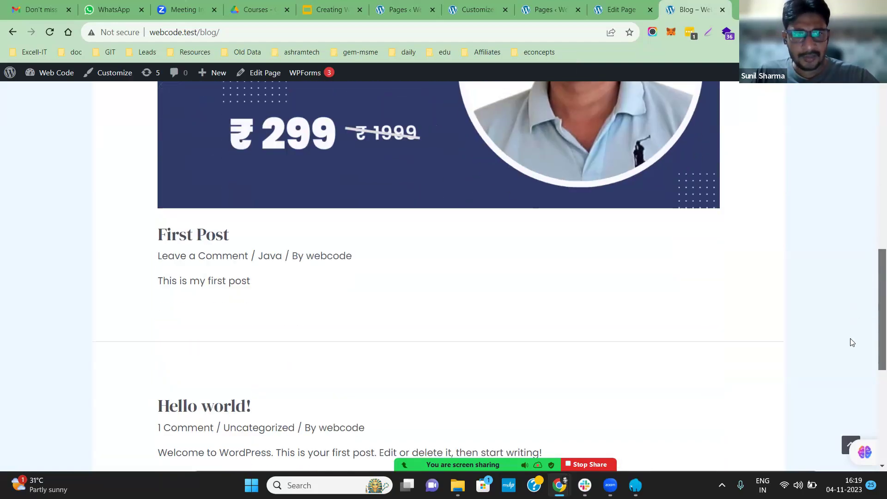
{"action": "scroll", "coordinate": [848, 363], "scroll_direction": "down", "scroll_amount": 3}
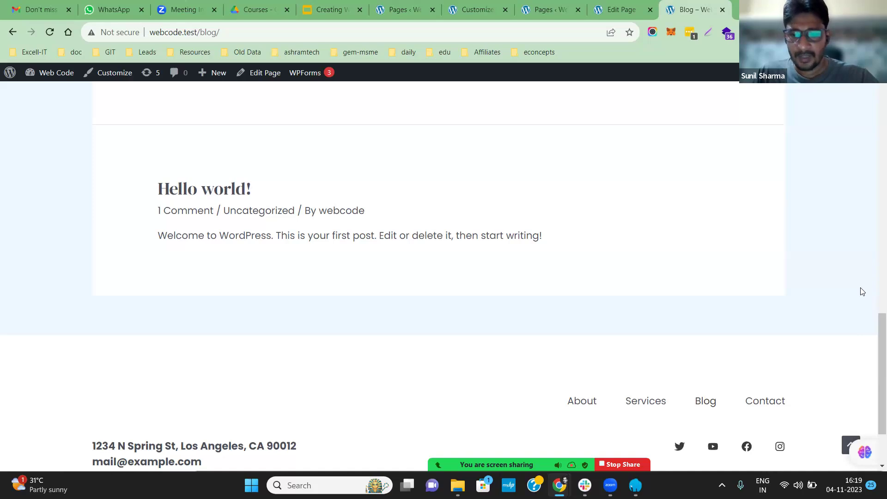
{"action": "left_click_drag", "start_coordinate": [873, 353], "coordinate": [870, 185]}
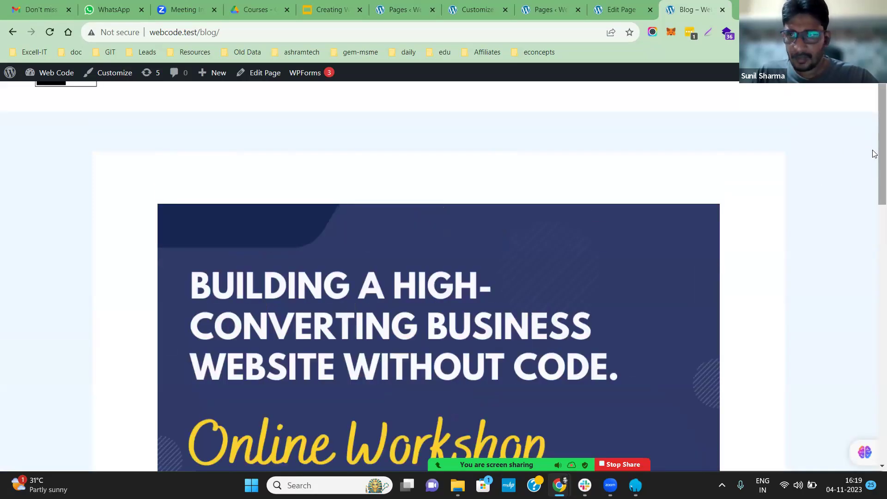
{"action": "left_click_drag", "start_coordinate": [878, 151], "coordinate": [876, 134]}
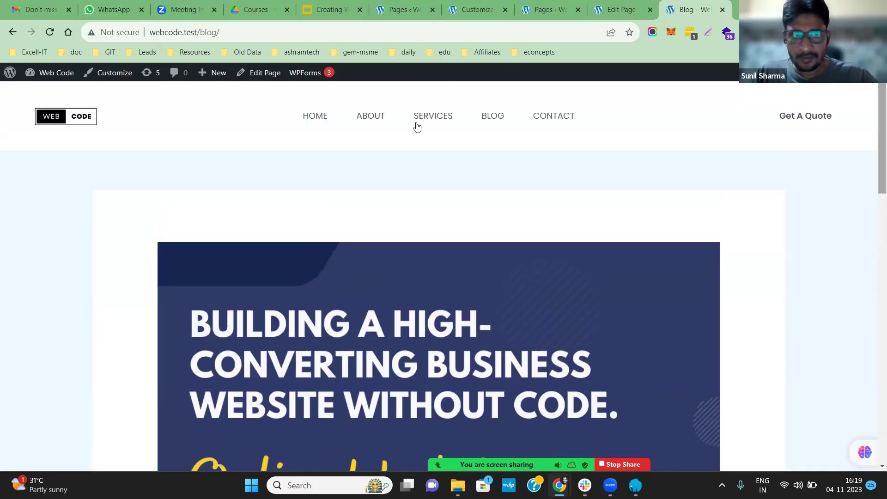
- Open the live Home page, review its sections down to the footer and go back to its top
{"action": "left_click", "coordinate": [313, 117]}
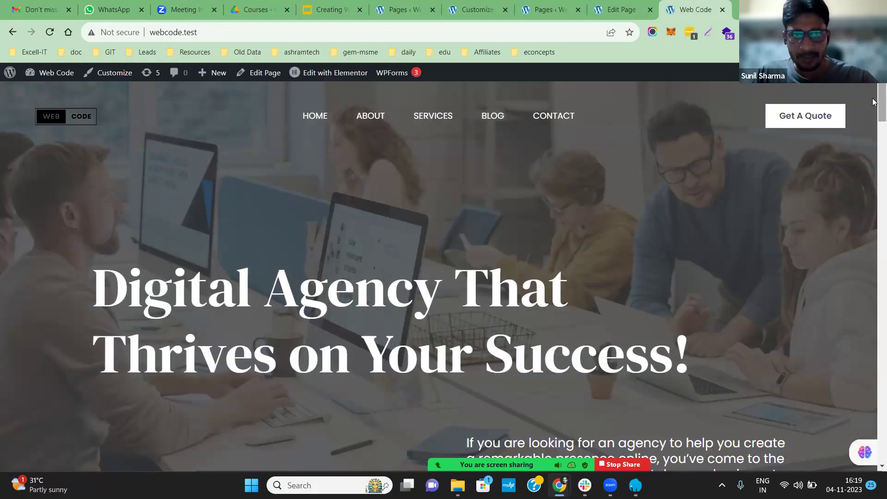
{"action": "scroll", "coordinate": [872, 231], "scroll_direction": "down", "scroll_amount": 20}
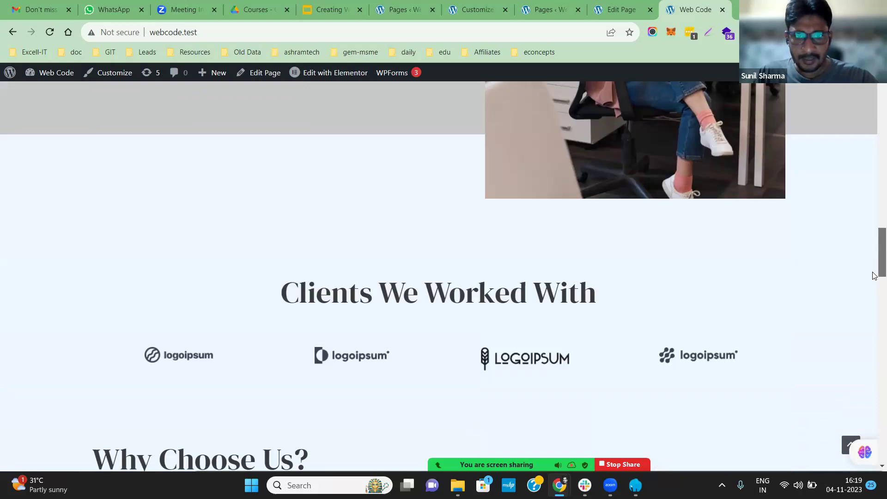
{"action": "scroll", "coordinate": [869, 363], "scroll_direction": "down", "scroll_amount": 15}
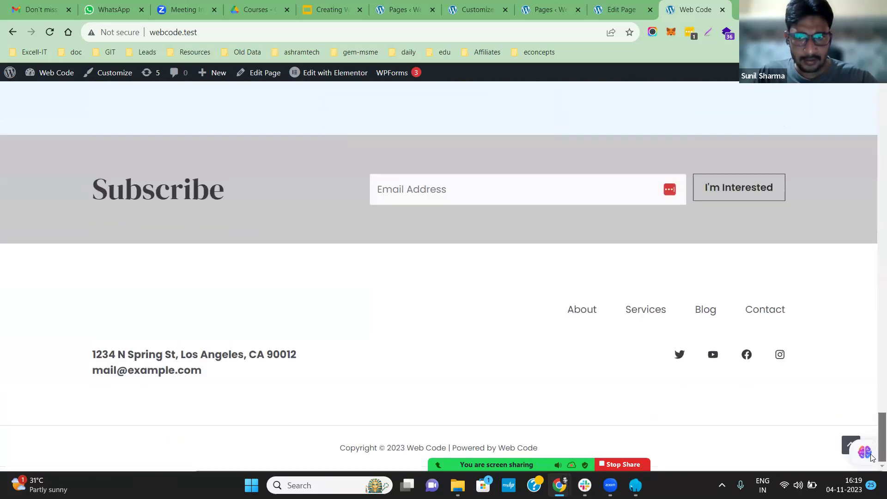
{"action": "scroll", "coordinate": [874, 343], "scroll_direction": "up", "scroll_amount": 20}
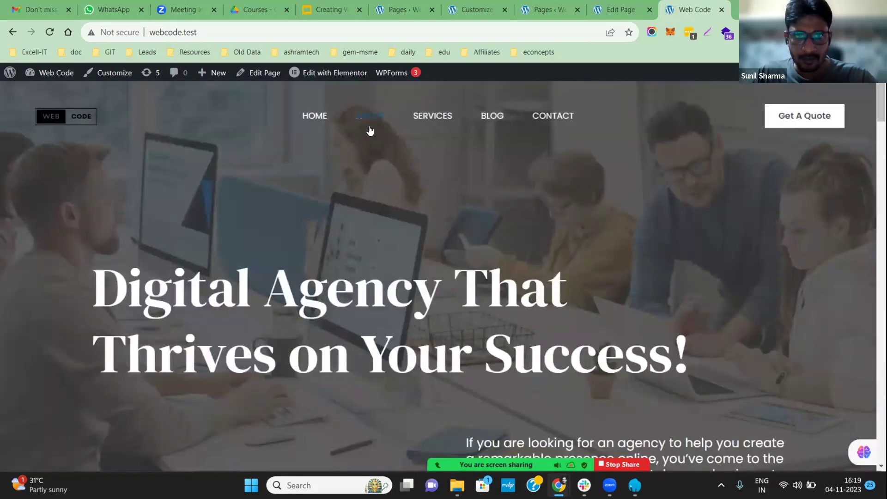
- Open the live About page and review it from the header down to the footer
{"action": "left_click", "coordinate": [368, 123]}
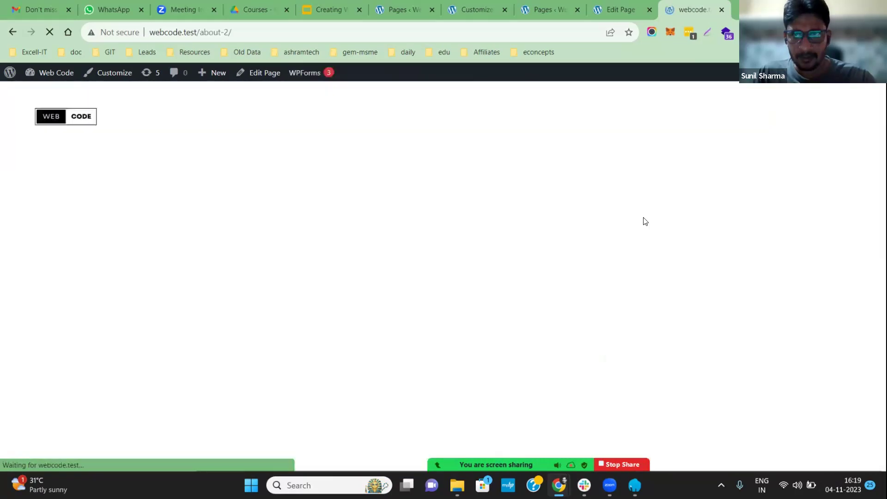
{"action": "scroll", "coordinate": [871, 139], "scroll_direction": "down", "scroll_amount": 20}
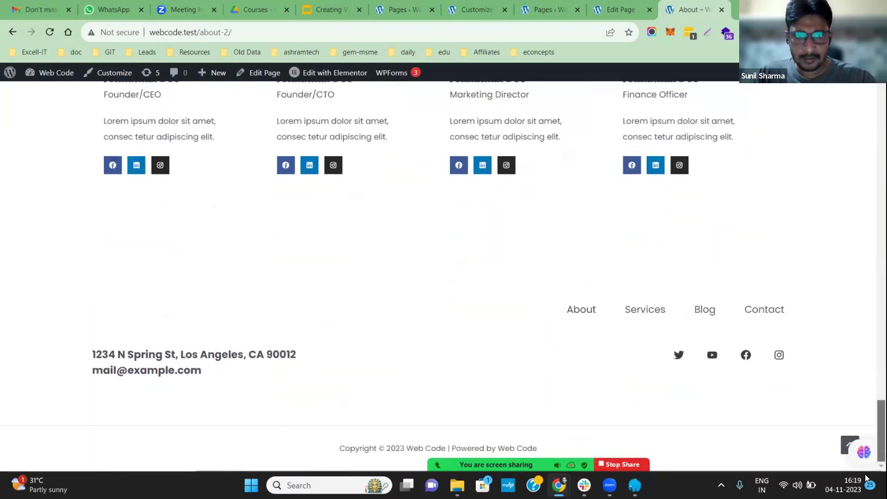
{"action": "scroll", "coordinate": [872, 202], "scroll_direction": "up", "scroll_amount": 20}
- Open the live Services page and the live Blog page in turn and look over each one's content
{"action": "left_click", "coordinate": [434, 119]}
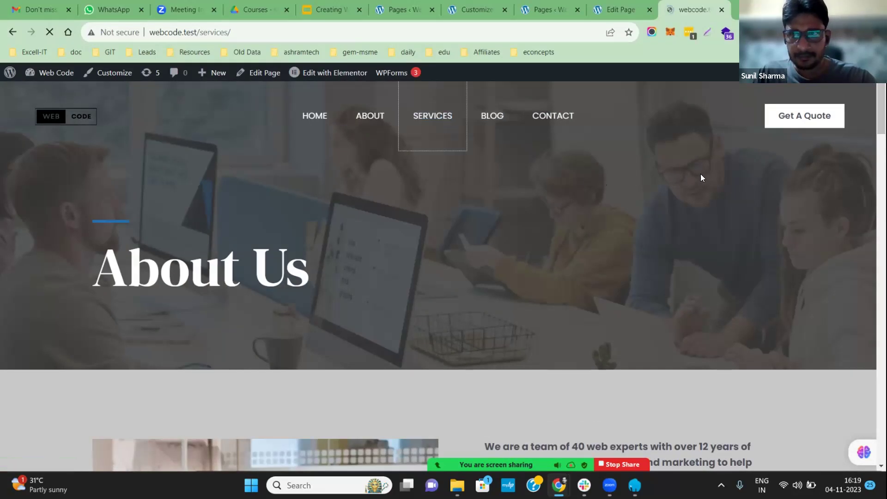
{"action": "scroll", "coordinate": [871, 126], "scroll_direction": "down", "scroll_amount": 20}
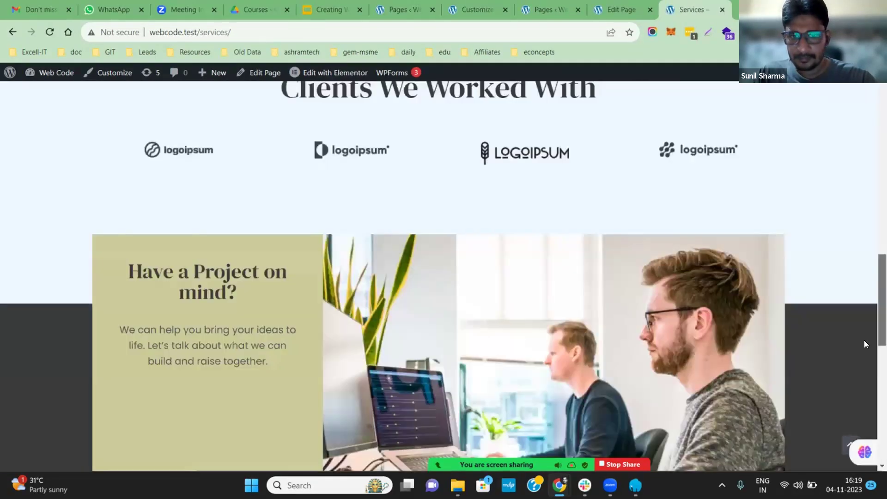
{"action": "scroll", "coordinate": [855, 293], "scroll_direction": "up", "scroll_amount": 20}
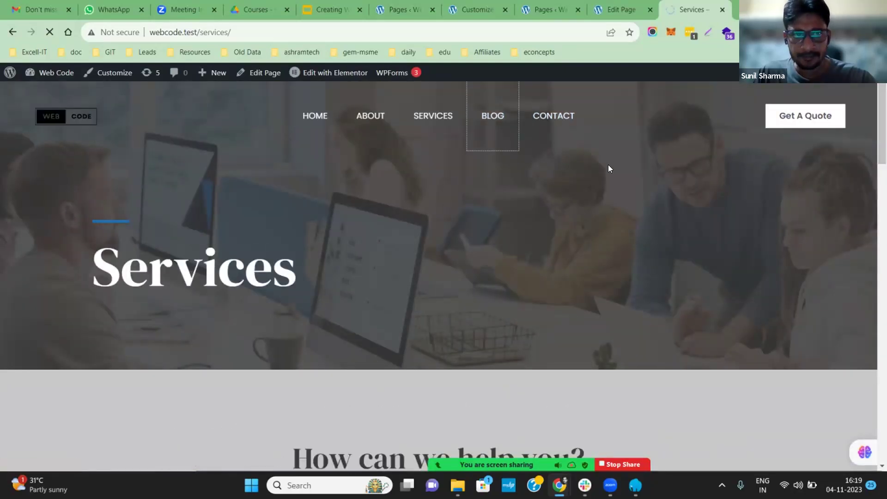
{"action": "scroll", "coordinate": [873, 189], "scroll_direction": "down", "scroll_amount": 18}
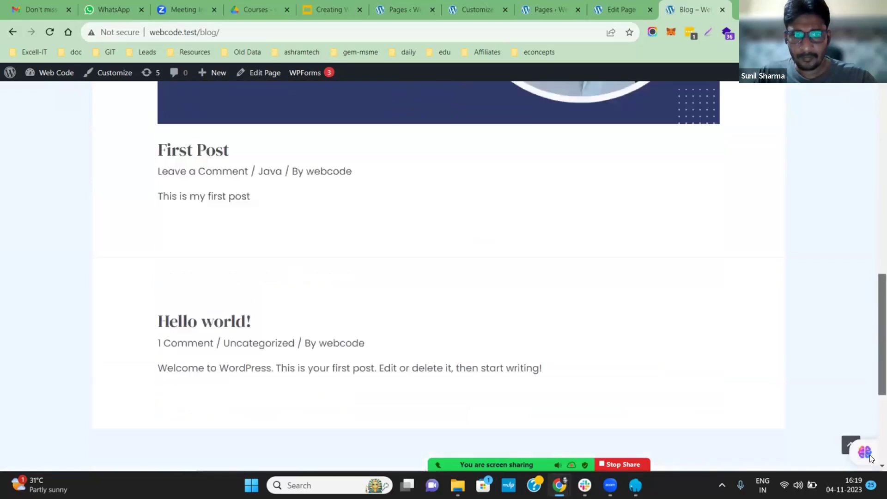
{"action": "scroll", "coordinate": [873, 201], "scroll_direction": "up", "scroll_amount": 18}
- Open the live Contact page and review it down to the map and footer
{"action": "left_click", "coordinate": [566, 114]}
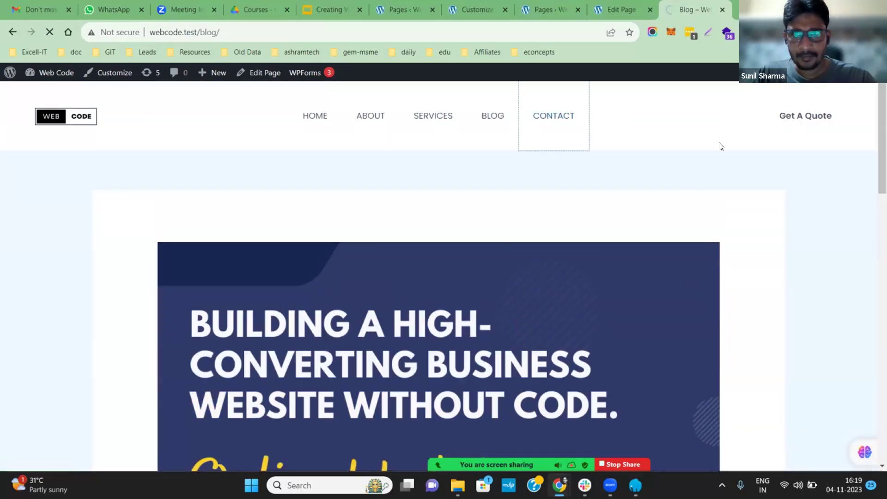
{"action": "scroll", "coordinate": [863, 327], "scroll_direction": "down", "scroll_amount": 1}
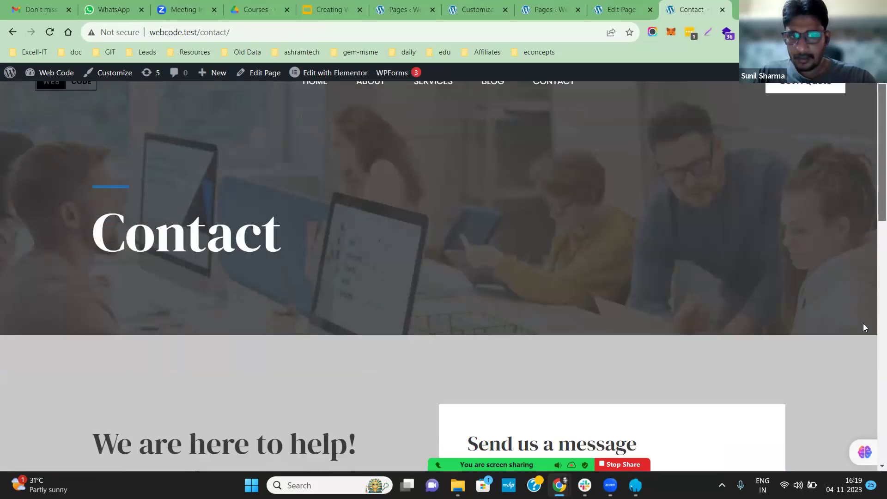
{"action": "scroll", "coordinate": [863, 327], "scroll_direction": "down", "scroll_amount": 15}
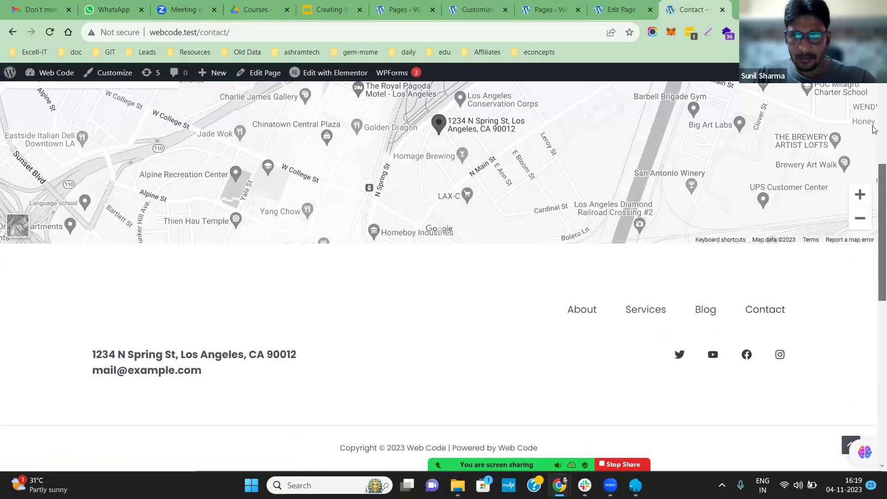
{"action": "scroll", "coordinate": [873, 130], "scroll_direction": "up", "scroll_amount": 15}
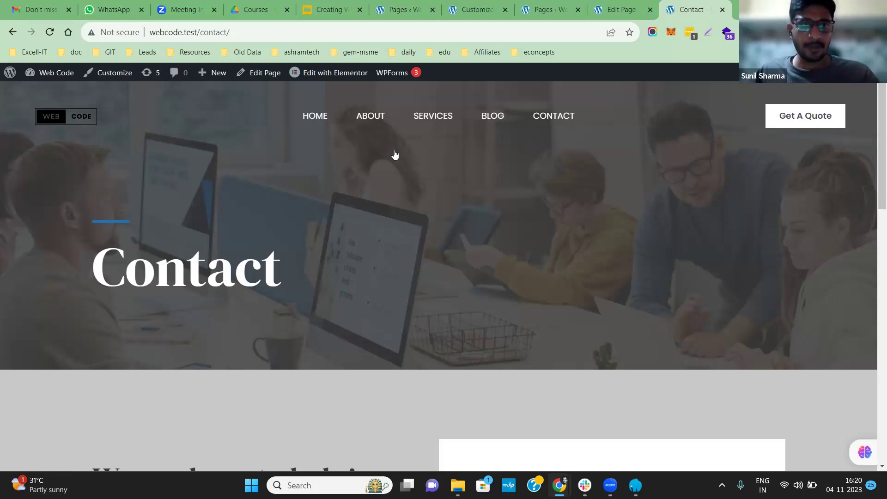
- Go back to the live Home page and inspect it with the browser's device emulation turned on
{"action": "left_click", "coordinate": [314, 121]}
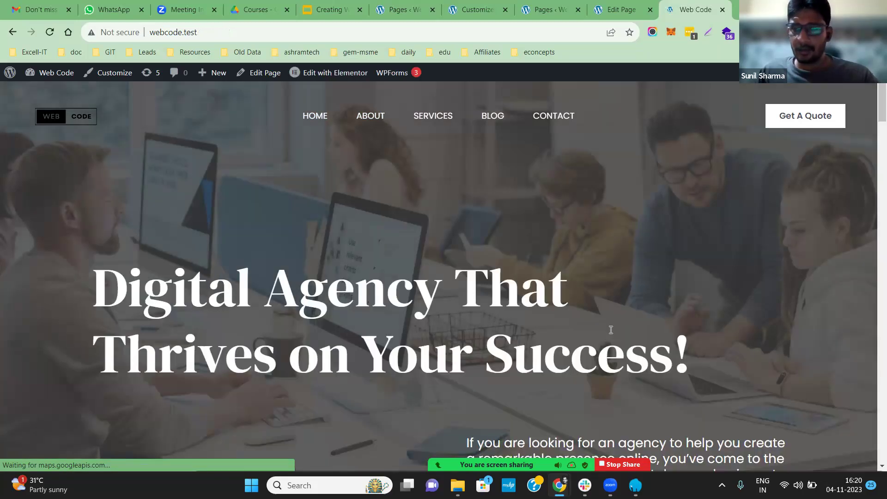
{"action": "left_click_drag", "start_coordinate": [873, 114], "coordinate": [874, 92]}
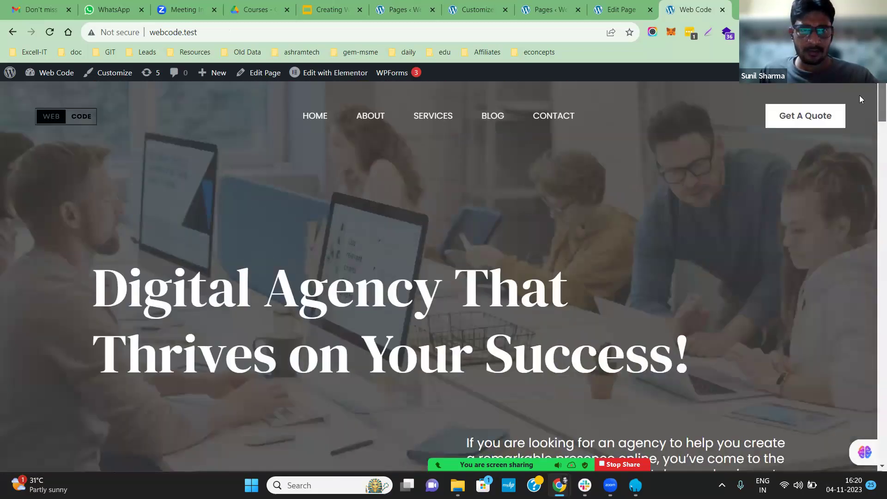
{"action": "right_click", "coordinate": [500, 177]}
{"action": "left_click", "coordinate": [538, 391]}
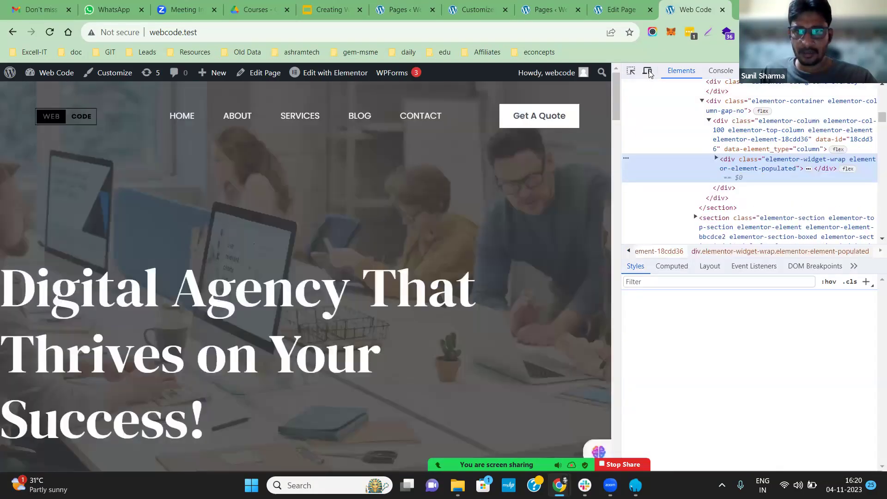
{"action": "left_click", "coordinate": [647, 70]}
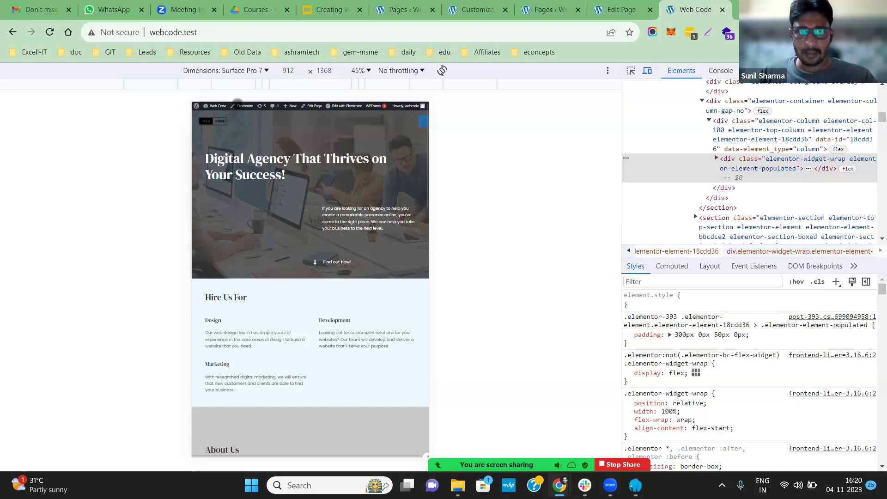
- Emulate the iPhone SE and examine the Home page's mobile layout, going down through its sections and back up
{"action": "scroll", "coordinate": [317, 271], "scroll_direction": "down", "scroll_amount": 5}
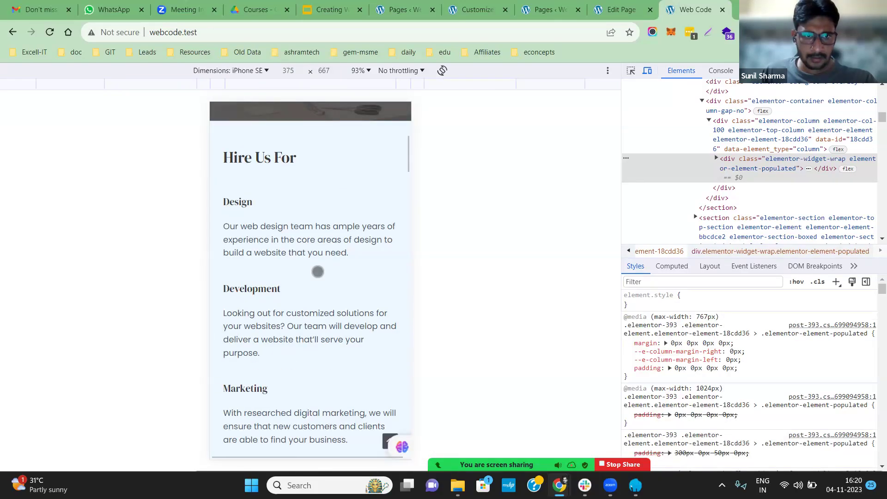
{"action": "scroll", "coordinate": [317, 271], "scroll_direction": "down", "scroll_amount": 15}
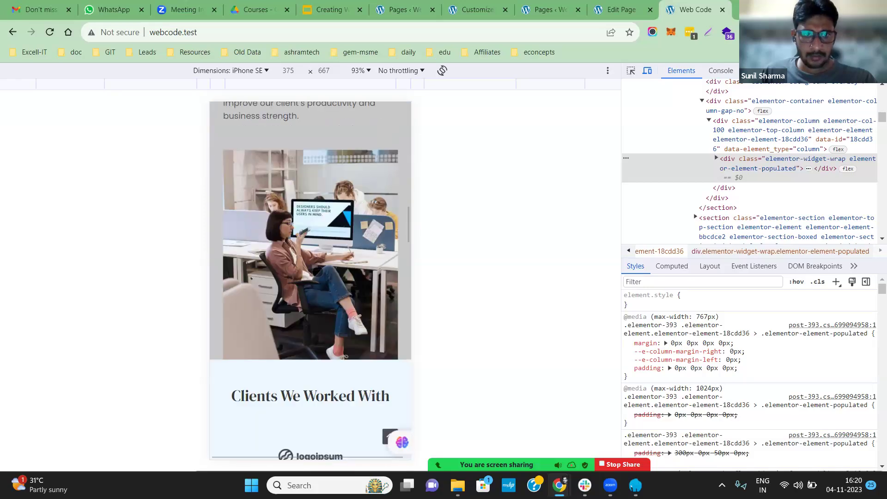
{"action": "scroll", "coordinate": [317, 272], "scroll_direction": "down", "scroll_amount": 10}
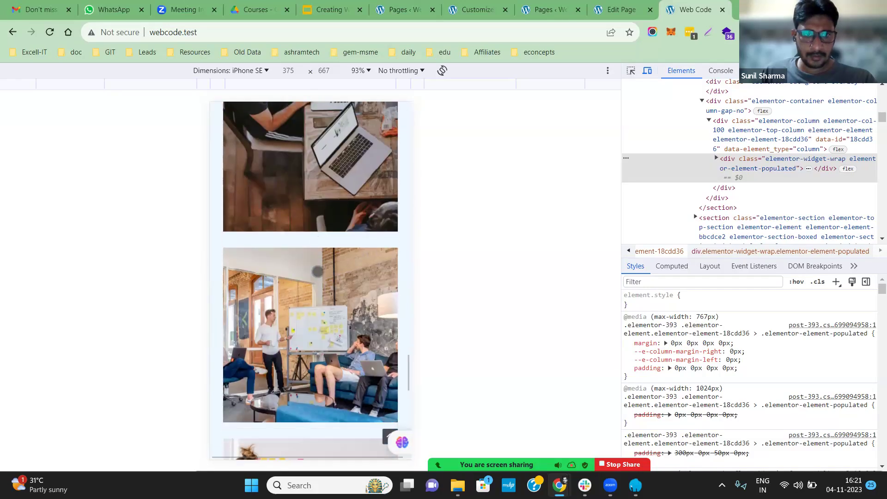
{"action": "scroll", "coordinate": [318, 272], "scroll_direction": "up", "scroll_amount": 5}
{"action": "scroll", "coordinate": [406, 342], "scroll_direction": "up", "scroll_amount": 5}
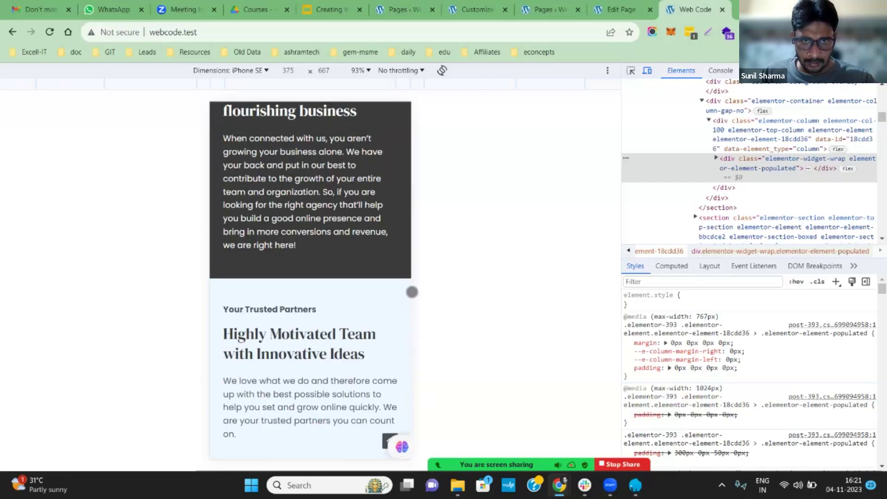
{"action": "scroll", "coordinate": [408, 185], "scroll_direction": "down", "scroll_amount": 4}
{"action": "scroll", "coordinate": [410, 358], "scroll_direction": "down", "scroll_amount": 2}
{"action": "scroll", "coordinate": [376, 339], "scroll_direction": "up", "scroll_amount": 8}
{"action": "scroll", "coordinate": [377, 338], "scroll_direction": "up", "scroll_amount": 15}
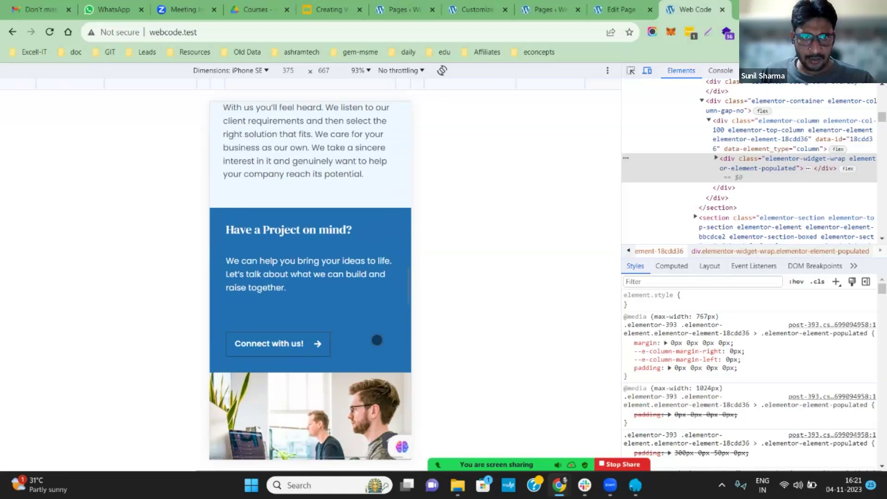
{"action": "scroll", "coordinate": [377, 339], "scroll_direction": "up", "scroll_amount": 15}
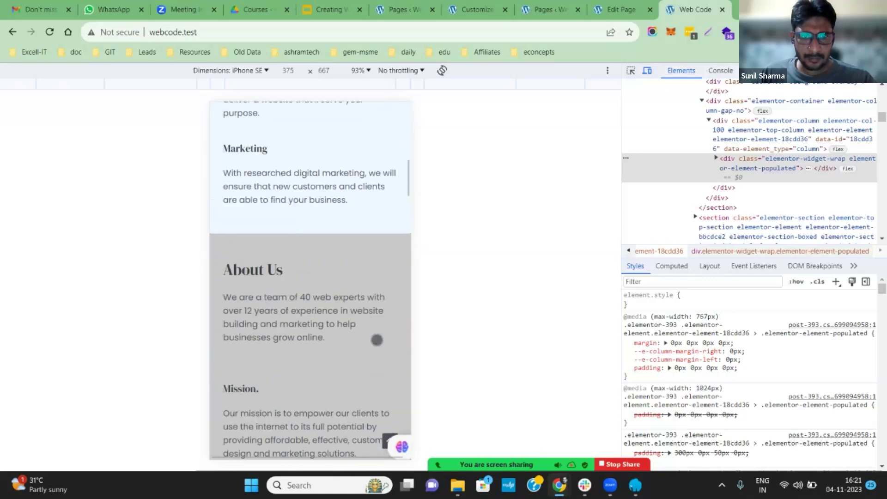
- Emulate the iPhone 12 Pro and examine the Home page's layout down to the Clients We Worked With section
{"action": "scroll", "coordinate": [377, 340], "scroll_direction": "up", "scroll_amount": 5}
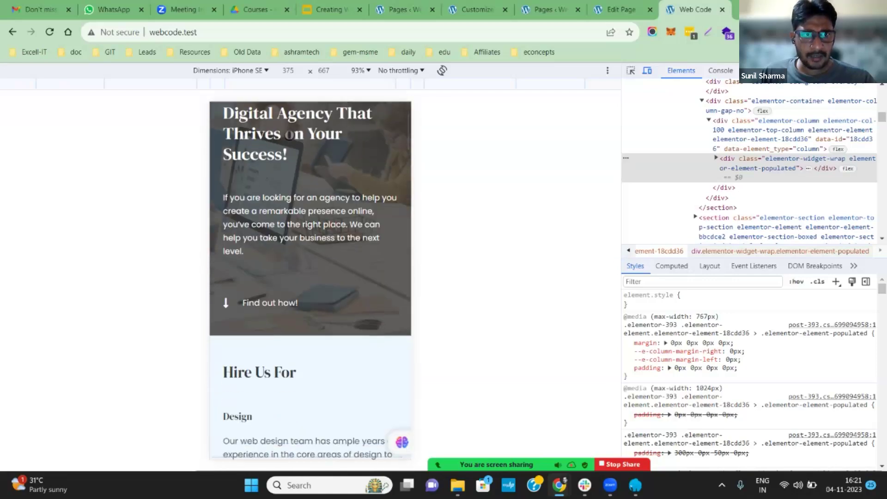
{"action": "left_click", "coordinate": [267, 74]}
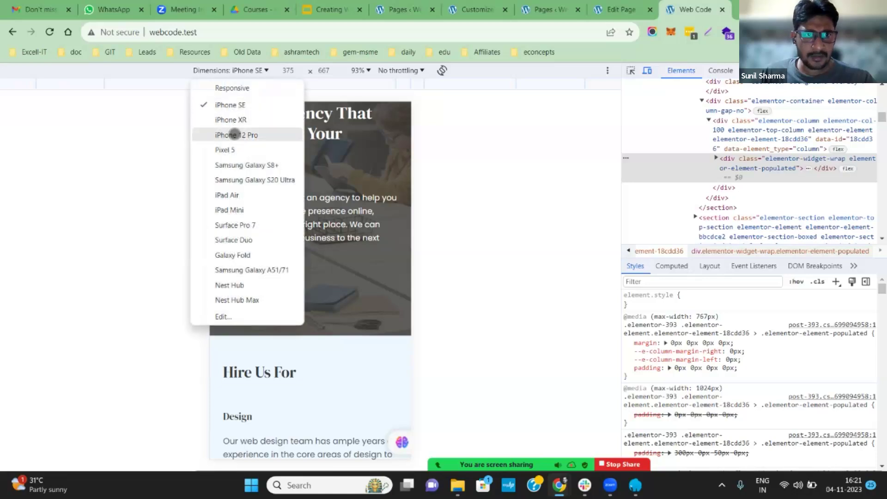
{"action": "left_click", "coordinate": [234, 134]}
{"action": "scroll", "coordinate": [315, 263], "scroll_direction": "down", "scroll_amount": 15}
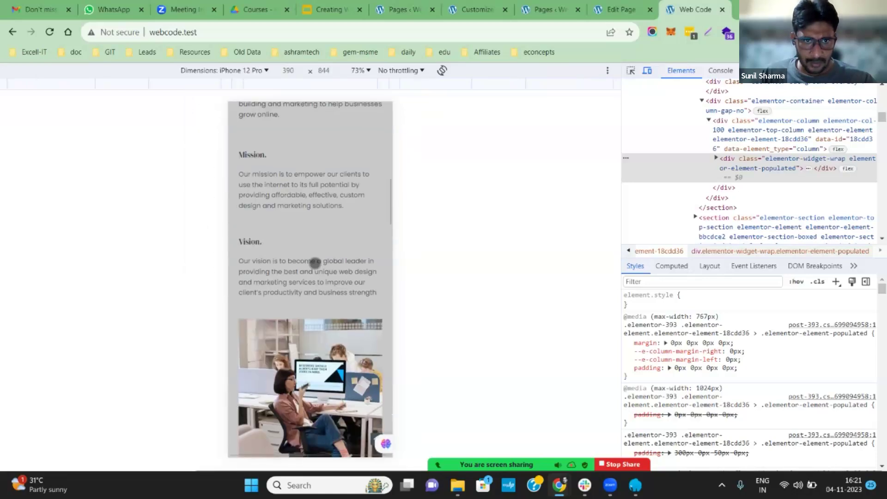
{"action": "scroll", "coordinate": [315, 263], "scroll_direction": "down", "scroll_amount": 5}
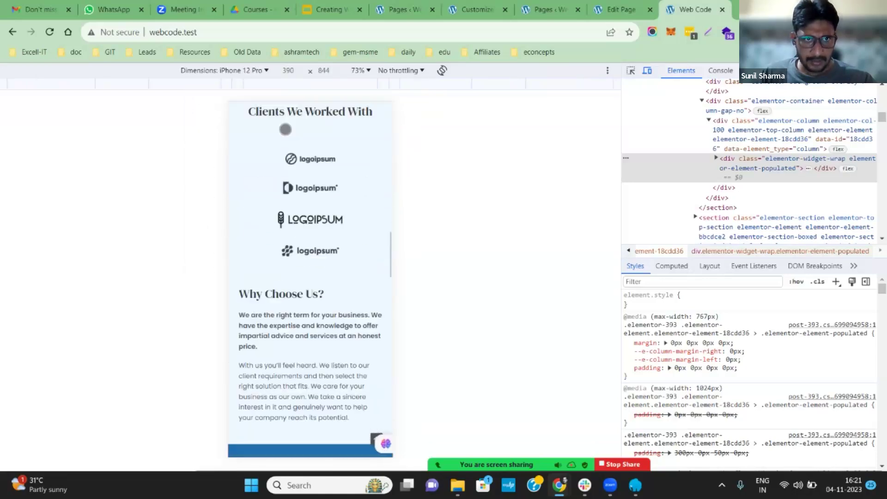
- Emulate the iPad Mini and examine the Home page's tablet layout from the clients section up to the hero and down again
{"action": "left_click", "coordinate": [267, 69]}
{"action": "left_click", "coordinate": [227, 210]}
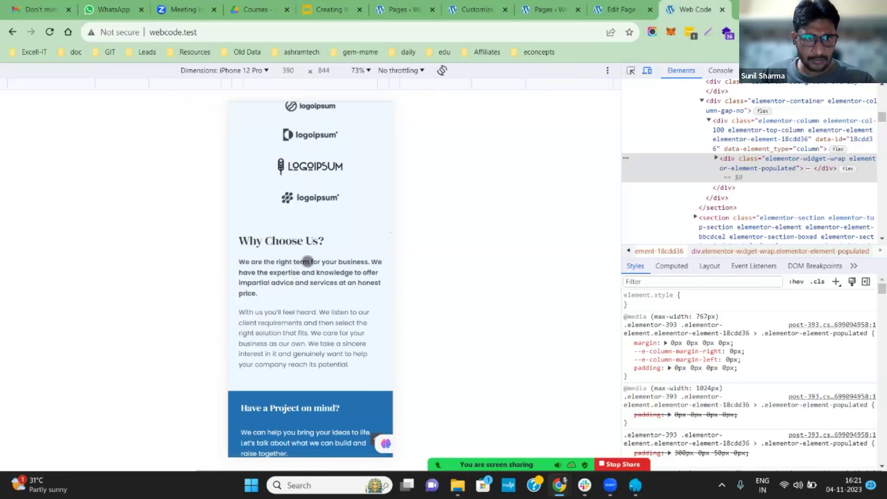
{"action": "scroll", "coordinate": [337, 214], "scroll_direction": "up", "scroll_amount": 8}
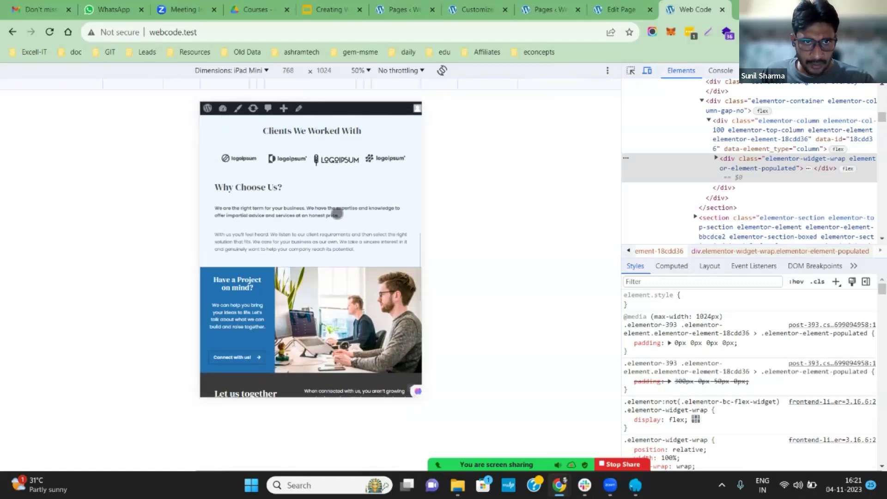
{"action": "scroll", "coordinate": [337, 213], "scroll_direction": "up", "scroll_amount": 6}
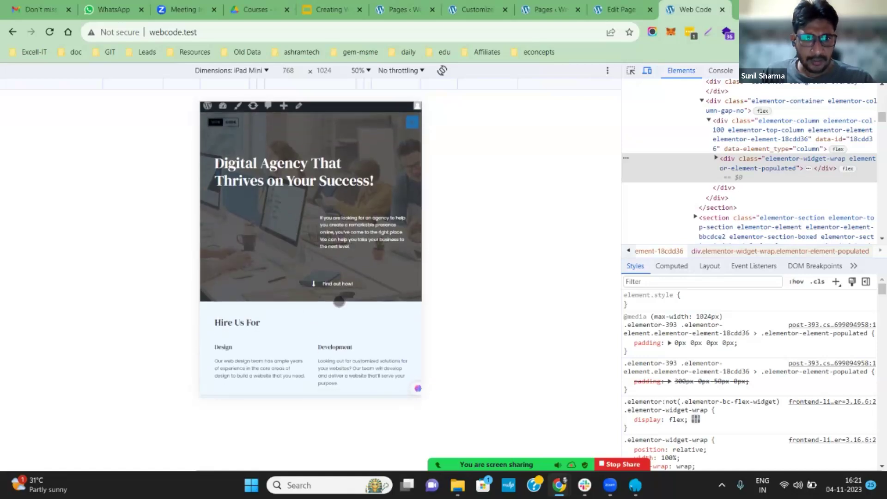
{"action": "scroll", "coordinate": [339, 301], "scroll_direction": "down", "scroll_amount": 2}
{"action": "scroll", "coordinate": [339, 300], "scroll_direction": "down", "scroll_amount": 3}
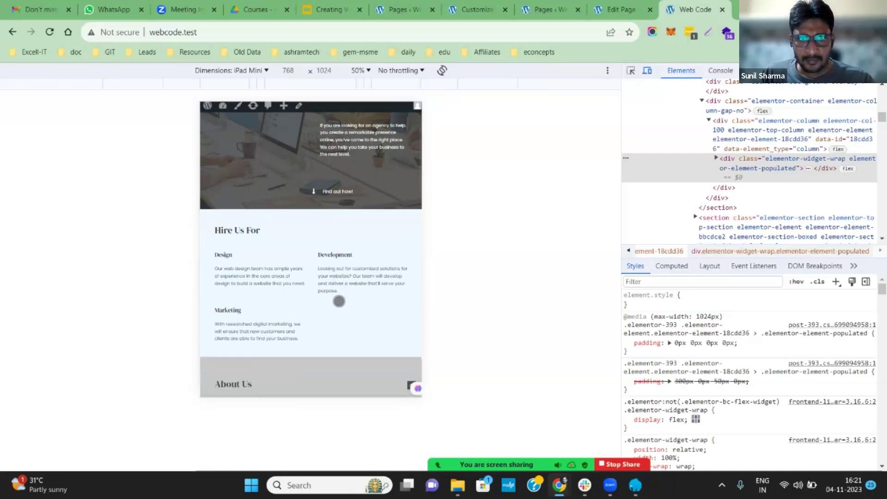
- Emulate the Surface Duo and check the Home page's hero layout and the list of available devices
{"action": "left_click", "coordinate": [229, 70]}
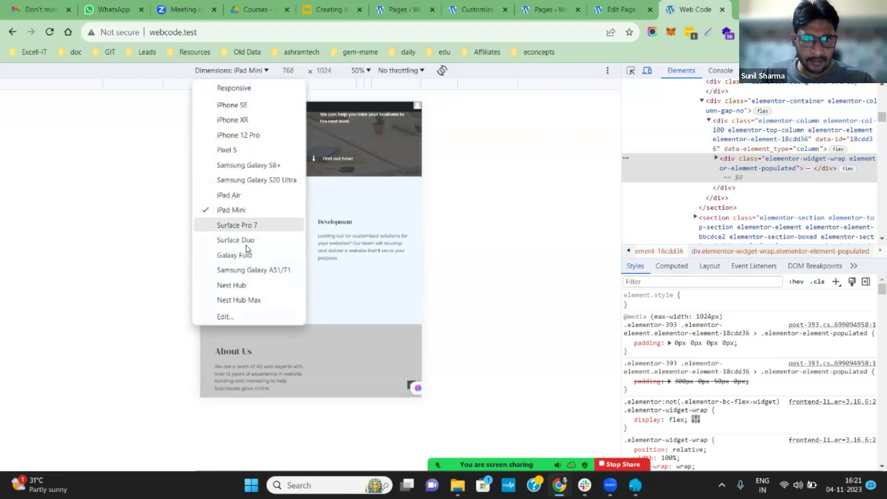
{"action": "left_click", "coordinate": [236, 240]}
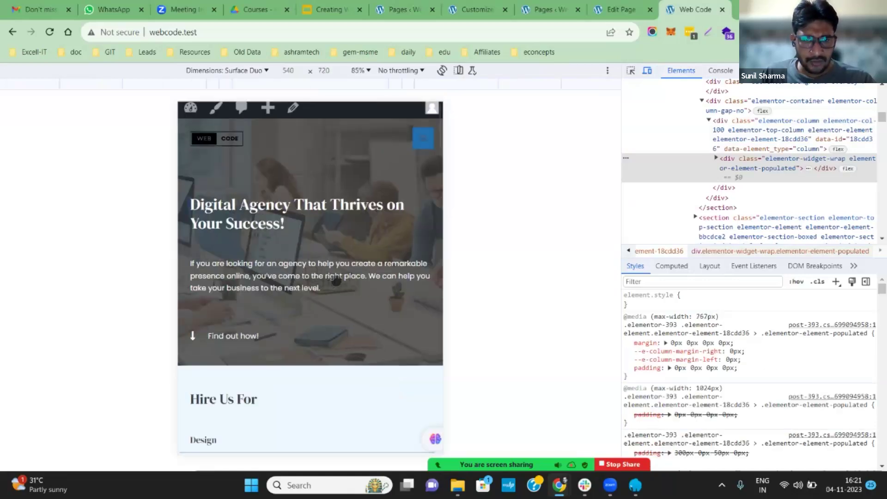
{"action": "left_click", "coordinate": [265, 71]}
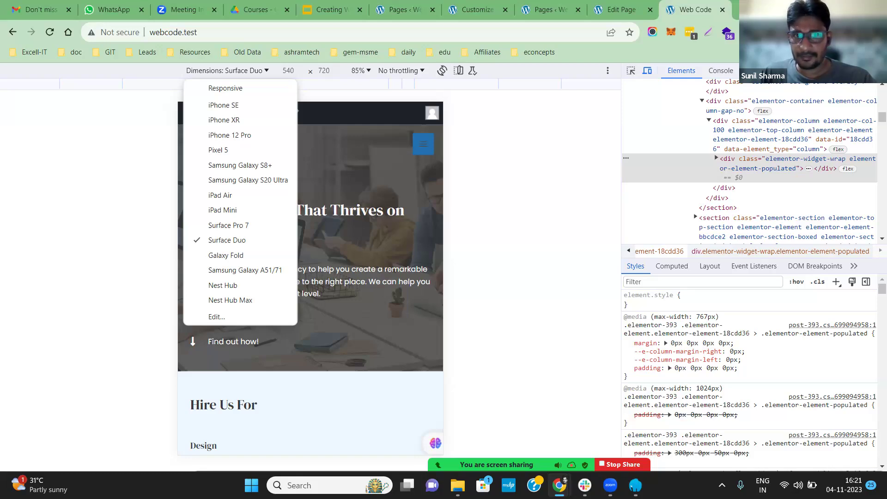
- Close the developer tools and review the full-width Home page down to the Subscribe section and footer
{"action": "key", "text": "F12"}
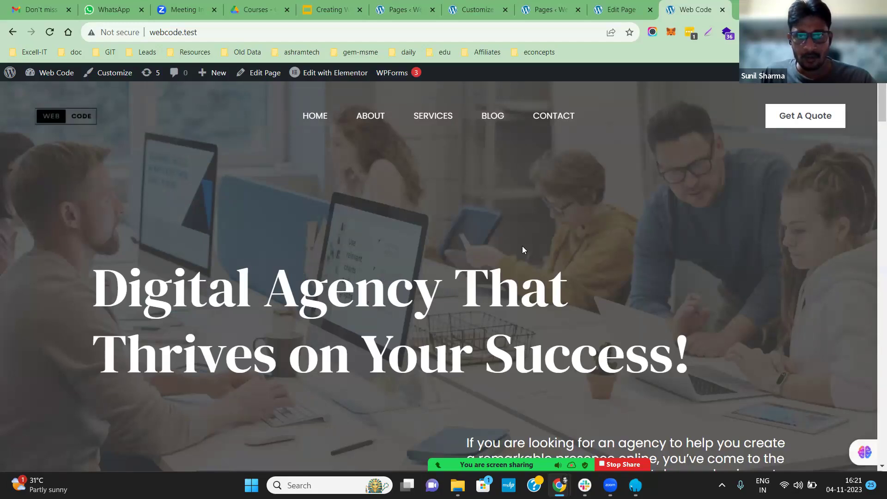
{"action": "scroll", "coordinate": [522, 249], "scroll_direction": "down", "scroll_amount": 10}
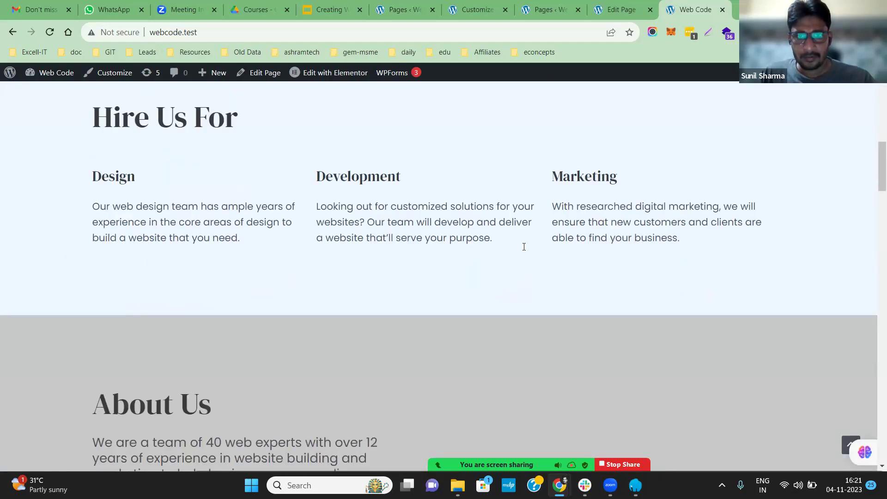
{"action": "scroll", "coordinate": [523, 247], "scroll_direction": "down", "scroll_amount": 15}
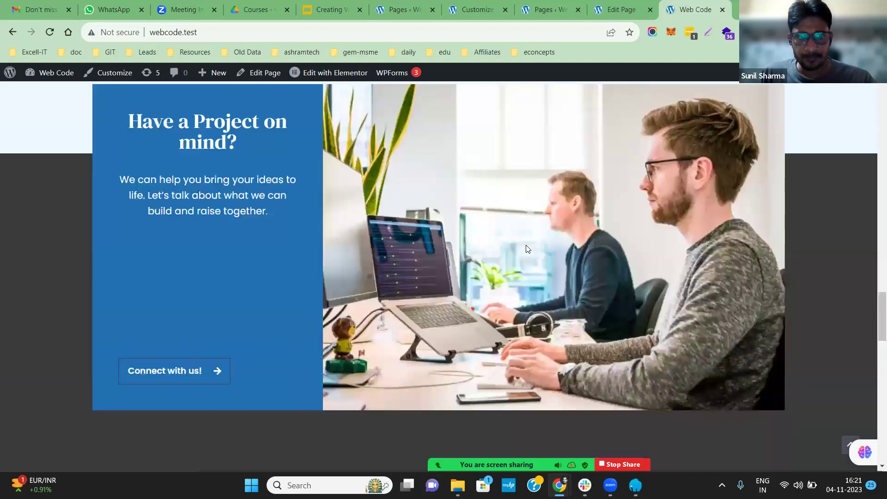
{"action": "scroll", "coordinate": [527, 247], "scroll_direction": "down", "scroll_amount": 15}
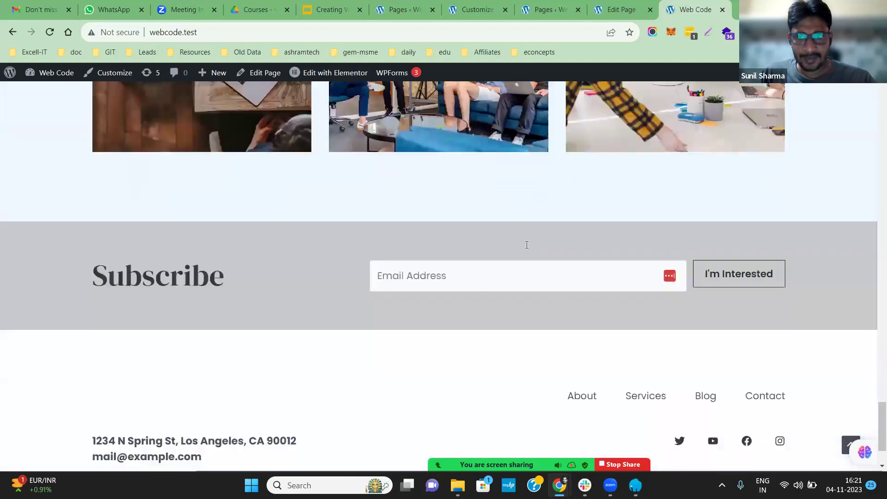
{"action": "scroll", "coordinate": [527, 245], "scroll_direction": "up", "scroll_amount": 1}
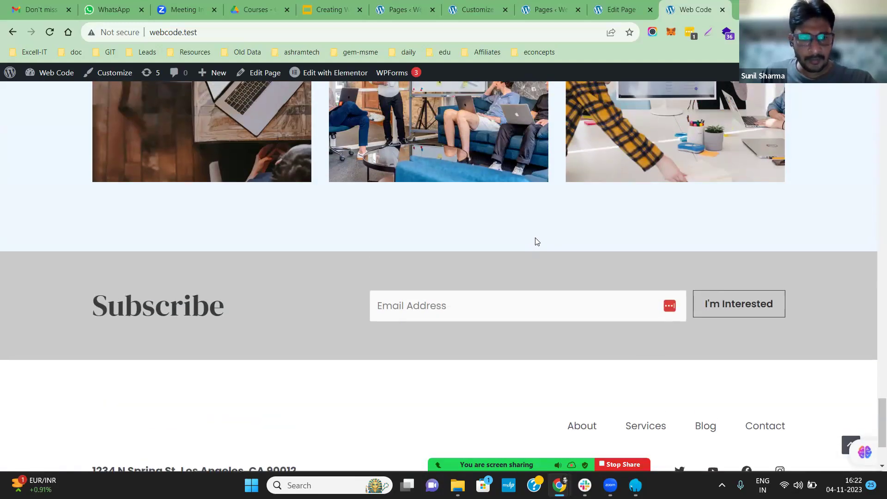
{"action": "scroll", "coordinate": [527, 245], "scroll_direction": "down", "scroll_amount": 3}
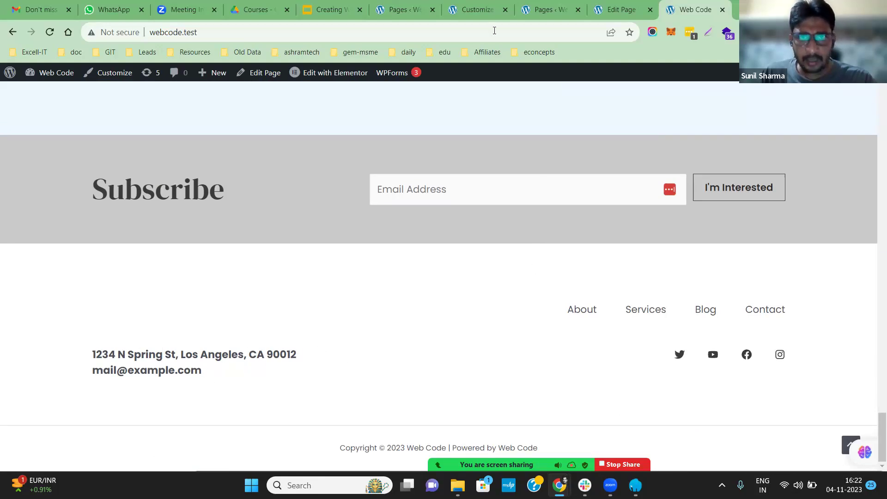
- Open the Footer Builder in the theme customizer and look at the Copyright and Footer Menu element settings
{"action": "left_click", "coordinate": [463, 7]}
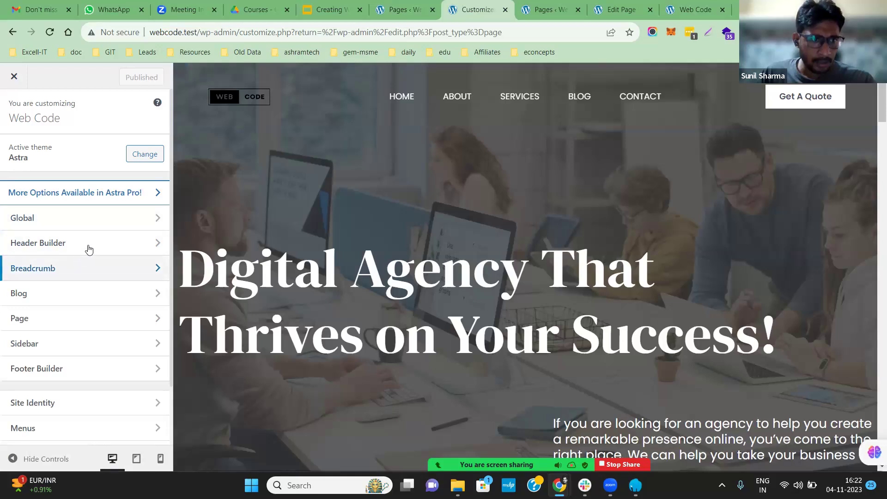
{"action": "left_click", "coordinate": [103, 368]}
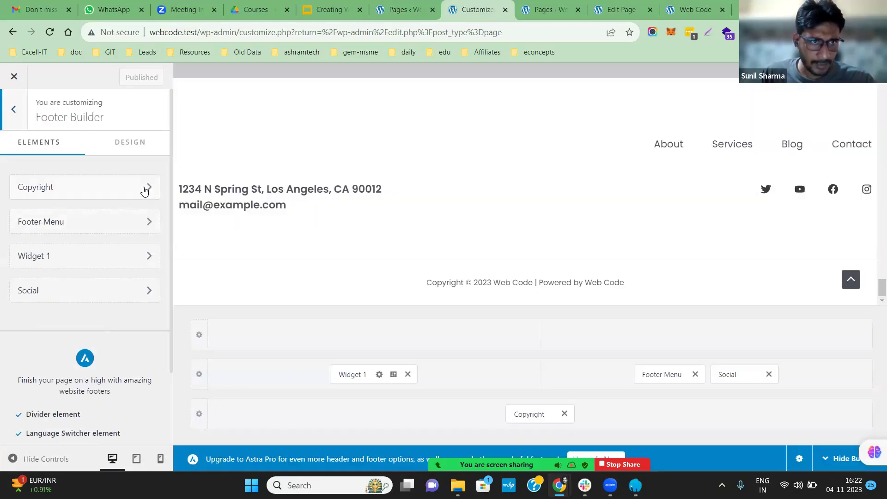
{"action": "left_click", "coordinate": [149, 190]}
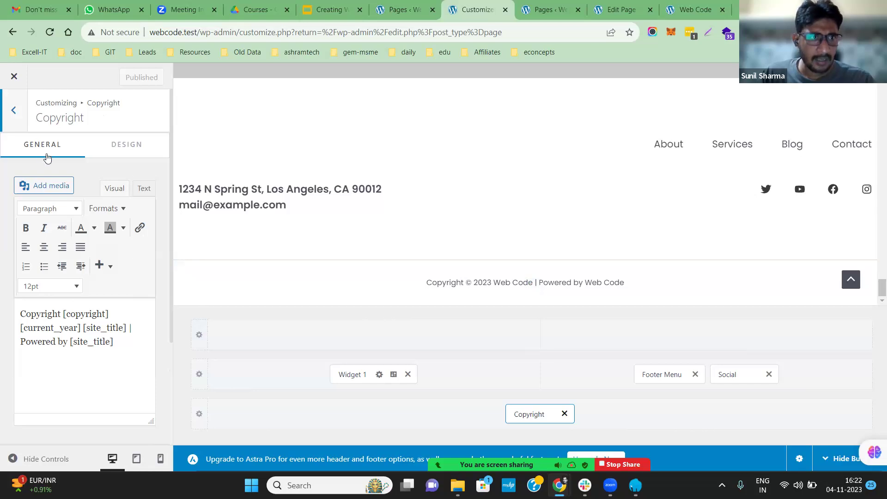
{"action": "left_click", "coordinate": [17, 116]}
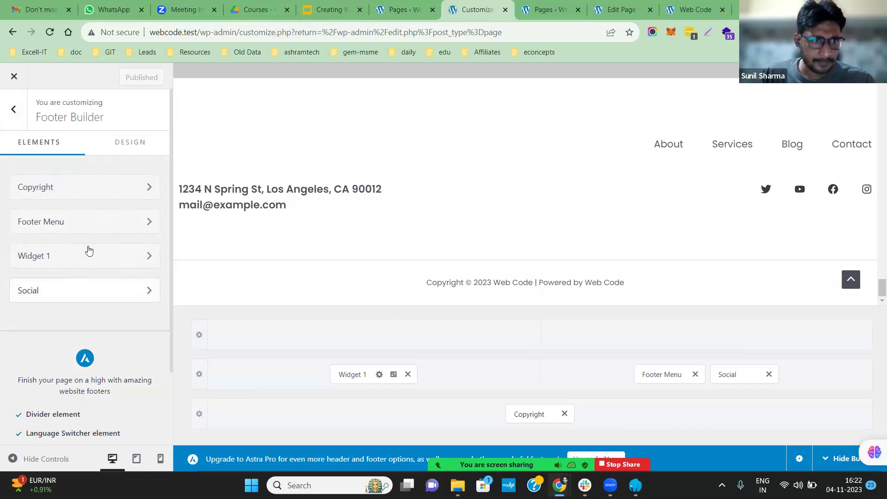
{"action": "left_click", "coordinate": [151, 222]}
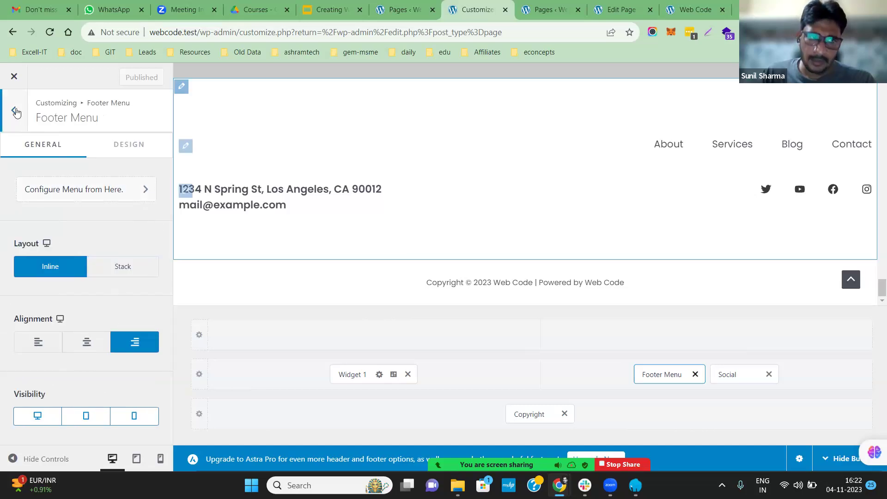
- View the settings of the footer's Widget 1 element and return to the Footer Builder's element list
{"action": "left_click", "coordinate": [185, 146]}
{"action": "left_click", "coordinate": [93, 245]}
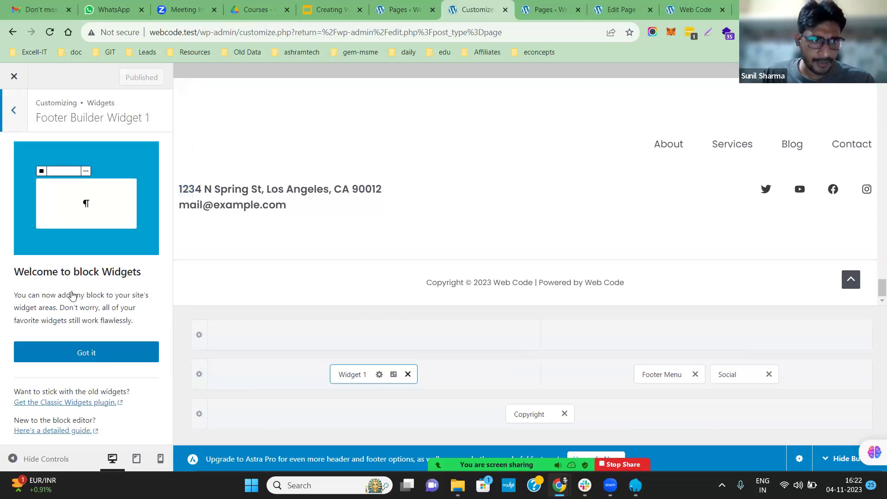
{"action": "key", "text": "Escape"}
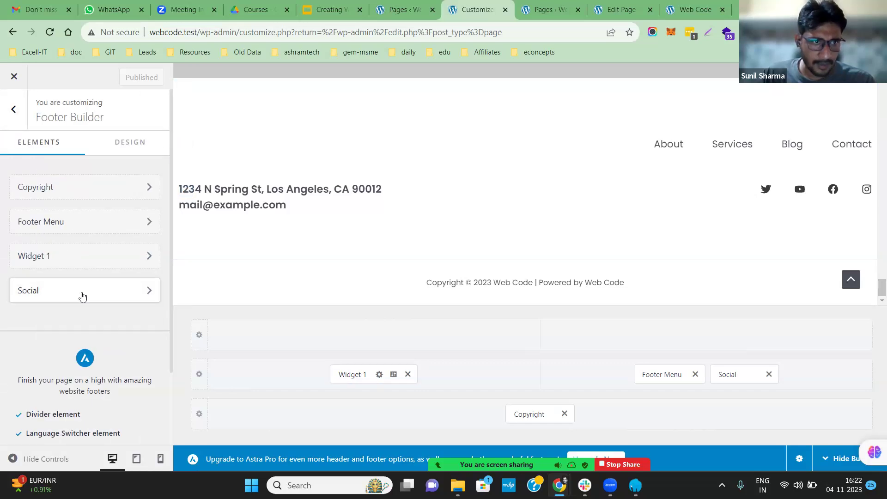
- Look at the footer's Social Icons settings and exit the theme customizer
{"action": "left_click", "coordinate": [83, 296]}
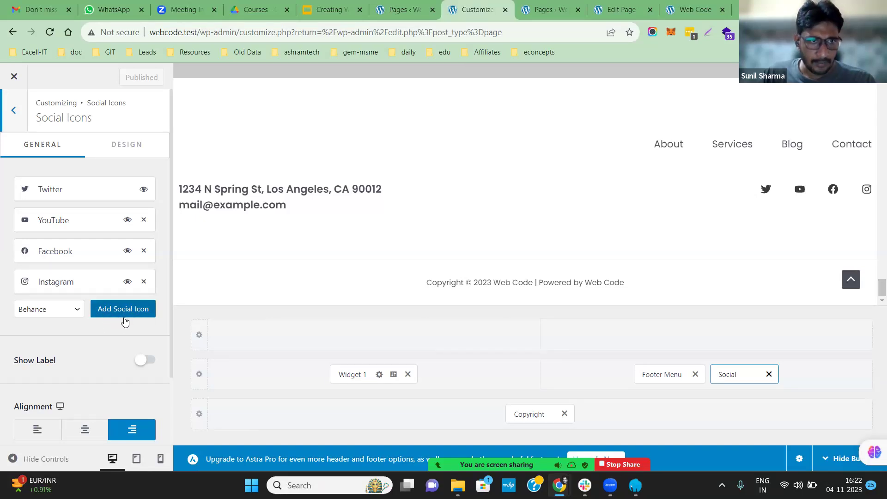
{"action": "left_click", "coordinate": [13, 117]}
{"action": "left_click", "coordinate": [13, 110]}
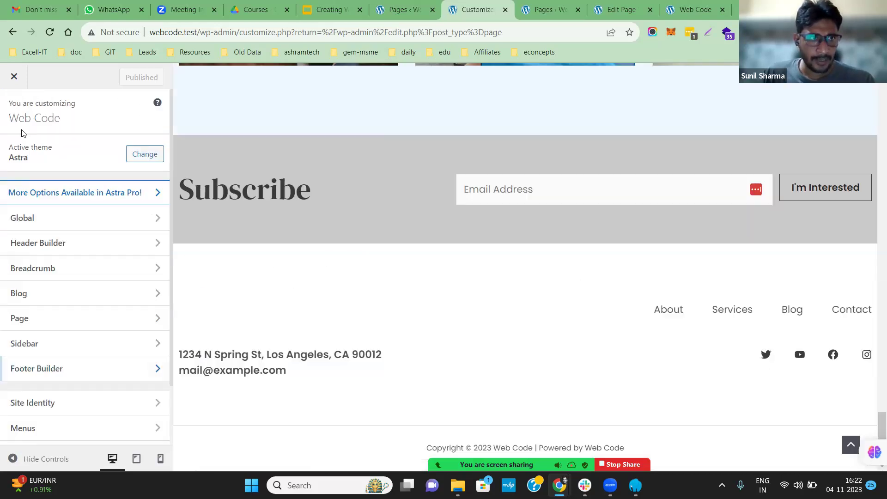
{"action": "left_click", "coordinate": [15, 77]}
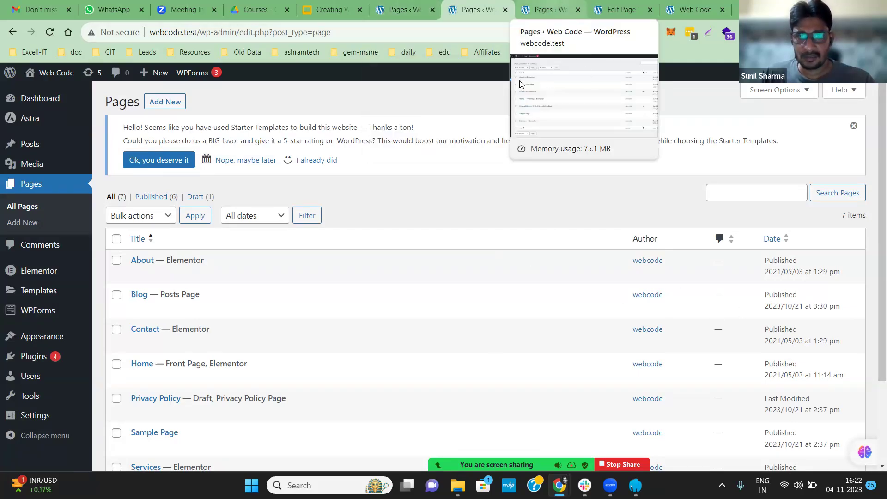
- Open the WordPress Menus screen and examine the Footer menu's items and display location settings
{"action": "left_click", "coordinate": [550, 10]}
{"action": "left_click", "coordinate": [621, 9]}
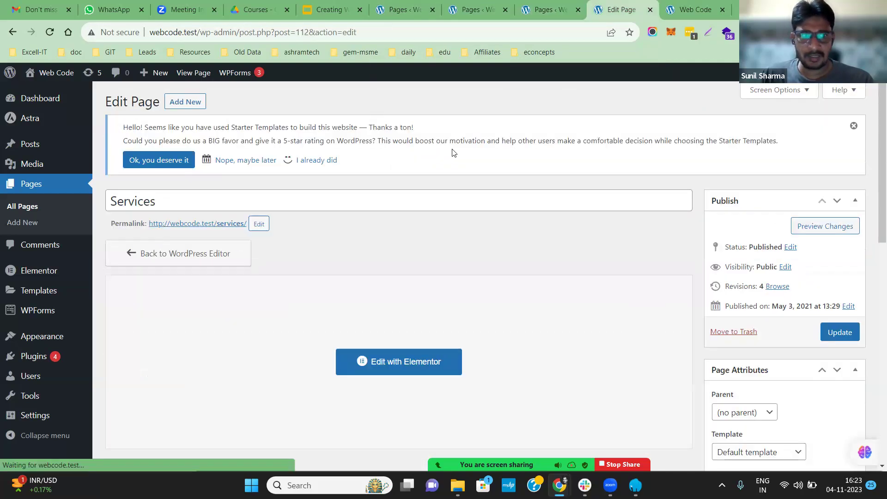
{"action": "left_click", "coordinate": [392, 5]}
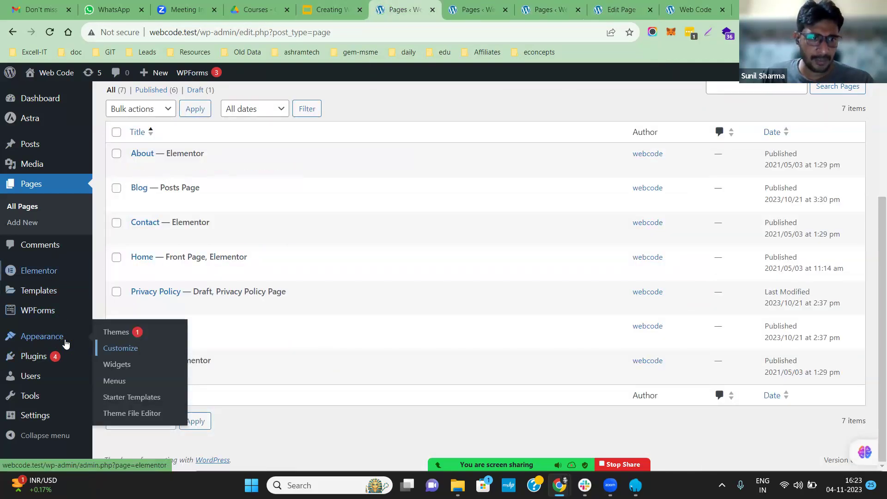
{"action": "left_click", "coordinate": [115, 365]}
{"action": "key", "text": "Tab"}
{"action": "key", "text": "Return"}
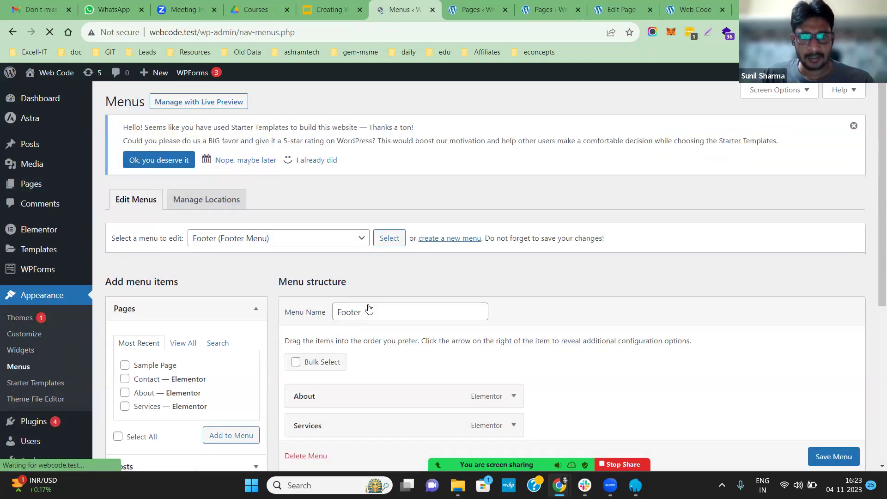
{"action": "scroll", "coordinate": [406, 125], "scroll_direction": "down", "scroll_amount": 4}
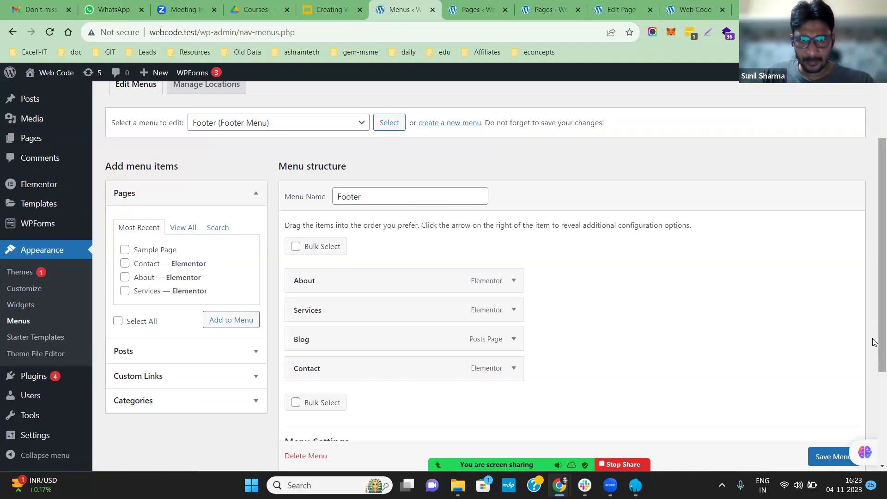
{"action": "scroll", "coordinate": [412, 380], "scroll_direction": "down", "scroll_amount": 3}
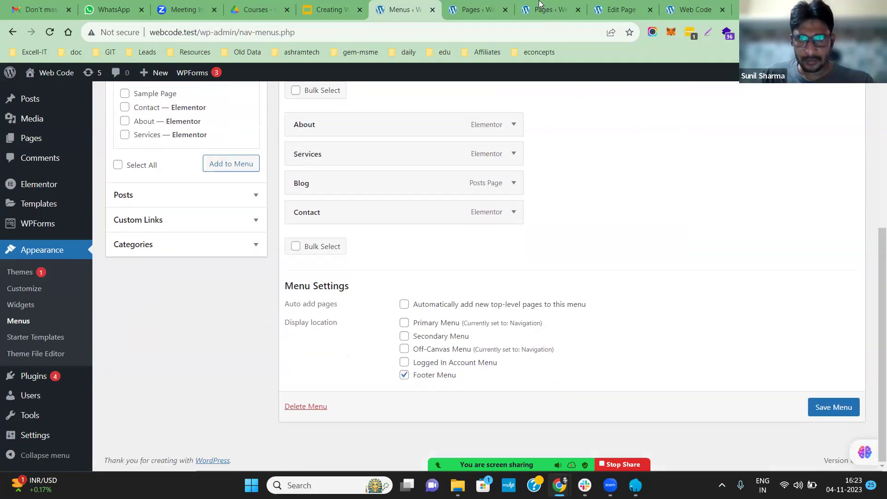
- Return to the live Home page's footer and highlight the contact address and e-mail text
{"action": "key", "text": "ctrl+Tab"}
{"action": "key", "text": "ctrl+Tab"}
{"action": "key", "text": "ctrl+Tab"}
{"action": "key", "text": "ctrl+Tab"}
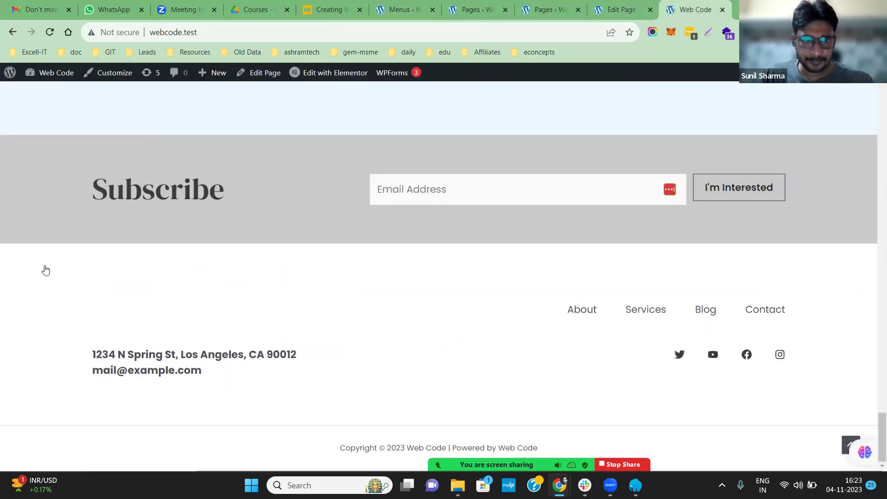
{"action": "key", "text": "ctrl+shift+Tab"}
{"action": "key", "text": "ctrl+shift+Tab"}
{"action": "key", "text": "ctrl+shift+Tab"}
{"action": "key", "text": "ctrl+Tab"}
{"action": "key", "text": "ctrl+Tab"}
{"action": "key", "text": "ctrl+Tab"}
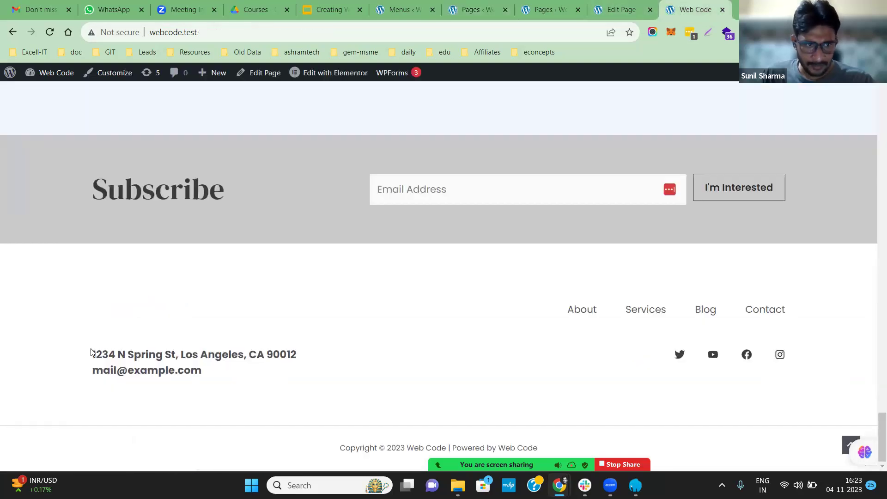
{"action": "left_click_drag", "start_coordinate": [92, 348], "coordinate": [298, 375]}
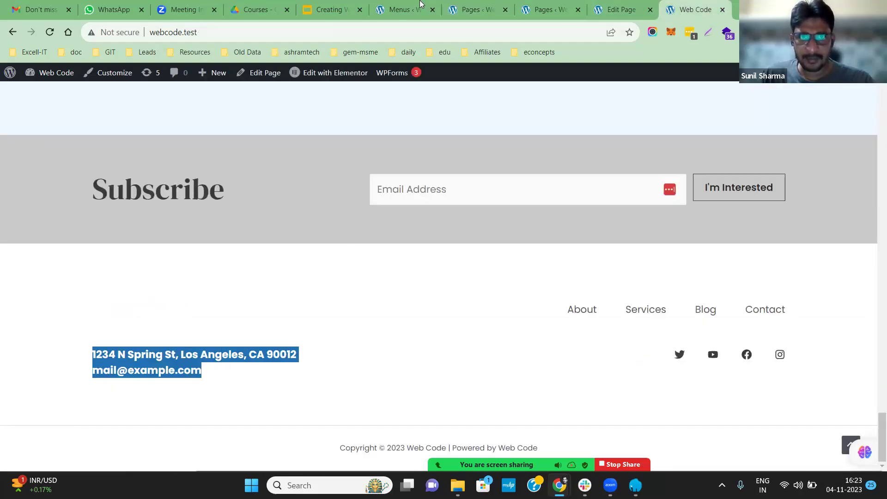
- Return to the WordPress admin, open the Widgets screen and dismiss the block widgets welcome guide
{"action": "key", "text": "ctrl+shift+Tab"}
{"action": "key", "text": "ctrl+shift+Tab"}
{"action": "key", "text": "ctrl+shift+Tab"}
{"action": "key", "text": "ctrl+shift+Tab"}
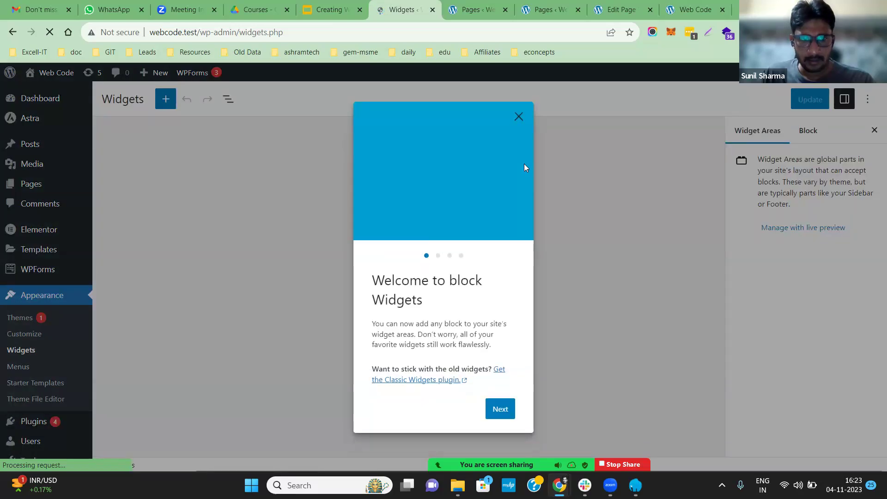
{"action": "left_click", "coordinate": [863, 149]}
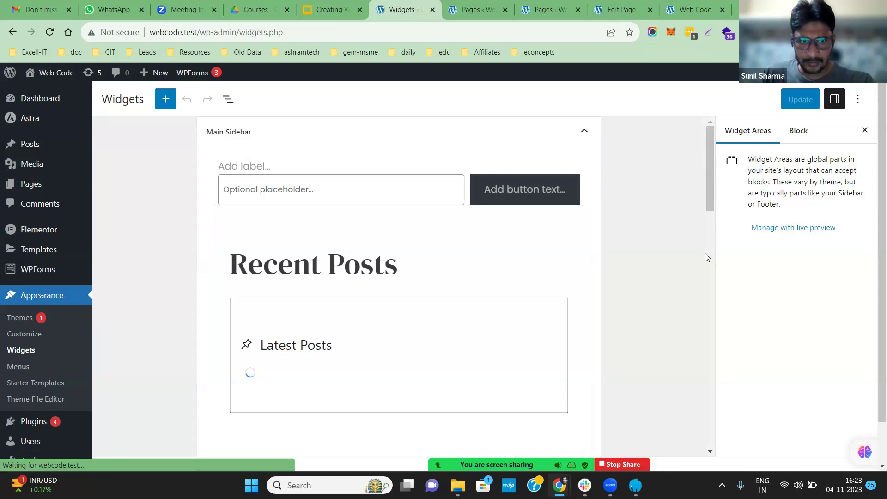
- Expand the Footer Builder Widget 1 area and open its contact text widget for editing
{"action": "scroll", "coordinate": [705, 253], "scroll_direction": "down", "scroll_amount": 5}
{"action": "scroll", "coordinate": [701, 332], "scroll_direction": "down", "scroll_amount": 10}
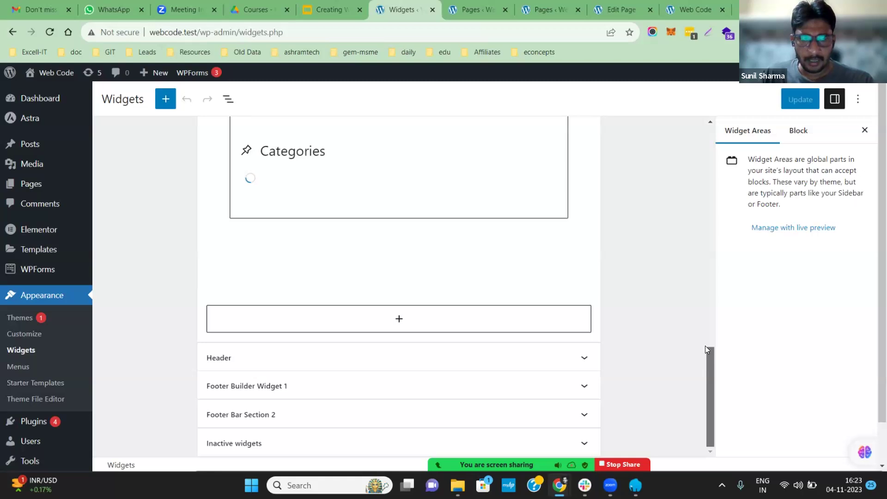
{"action": "scroll", "coordinate": [705, 345], "scroll_direction": "up", "scroll_amount": 3}
{"action": "scroll", "coordinate": [707, 374], "scroll_direction": "up", "scroll_amount": 2}
{"action": "scroll", "coordinate": [711, 393], "scroll_direction": "down", "scroll_amount": 7}
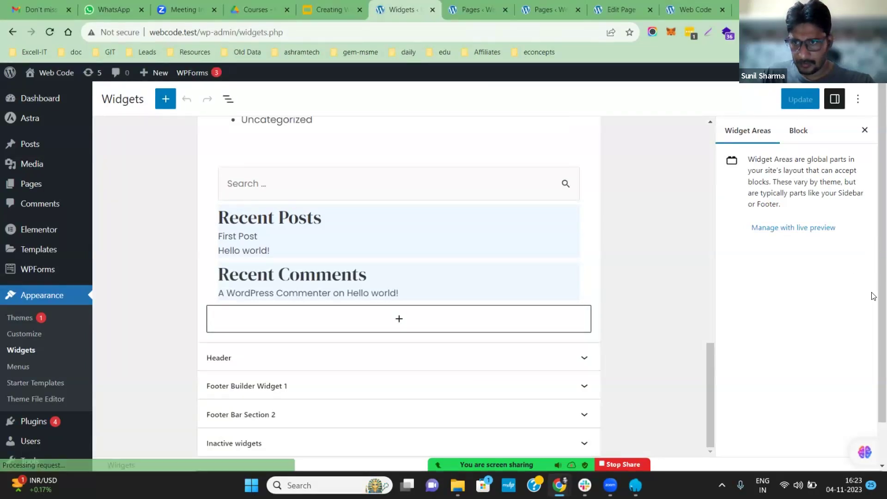
{"action": "scroll", "coordinate": [324, 421], "scroll_direction": "down", "scroll_amount": 1}
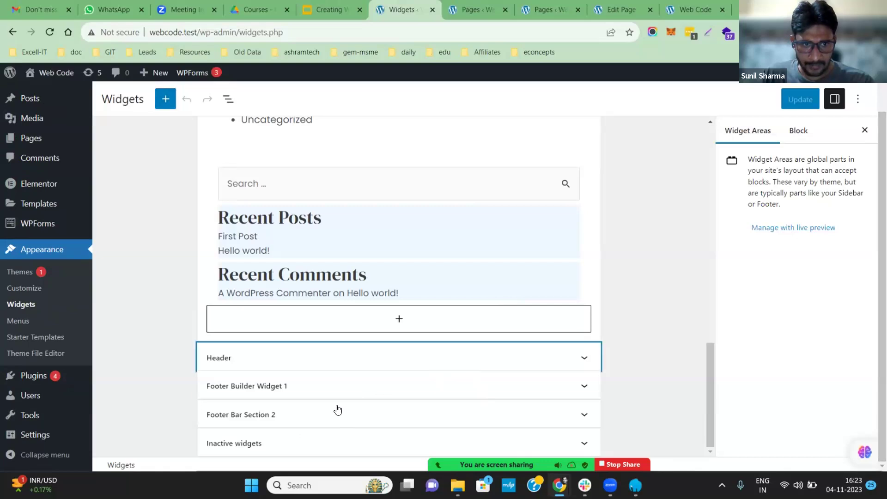
{"action": "left_click", "coordinate": [372, 387]}
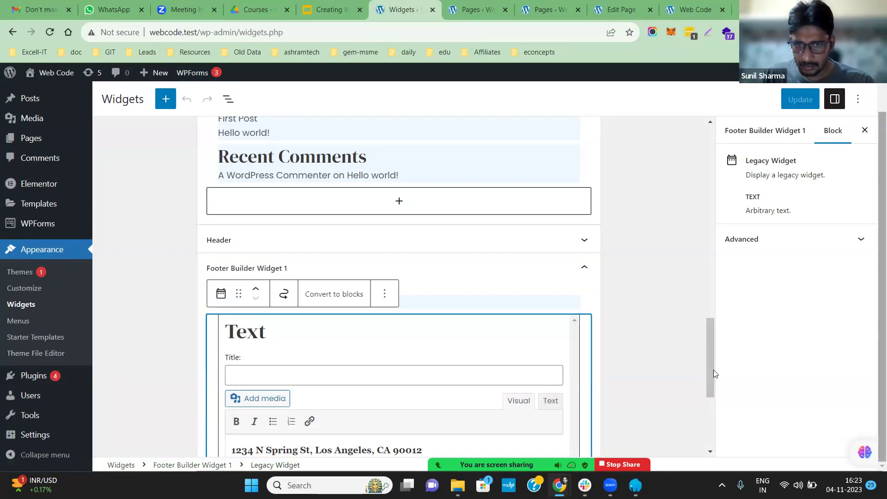
{"action": "scroll", "coordinate": [331, 263], "scroll_direction": "down", "scroll_amount": 5}
{"action": "left_click", "coordinate": [247, 259]}
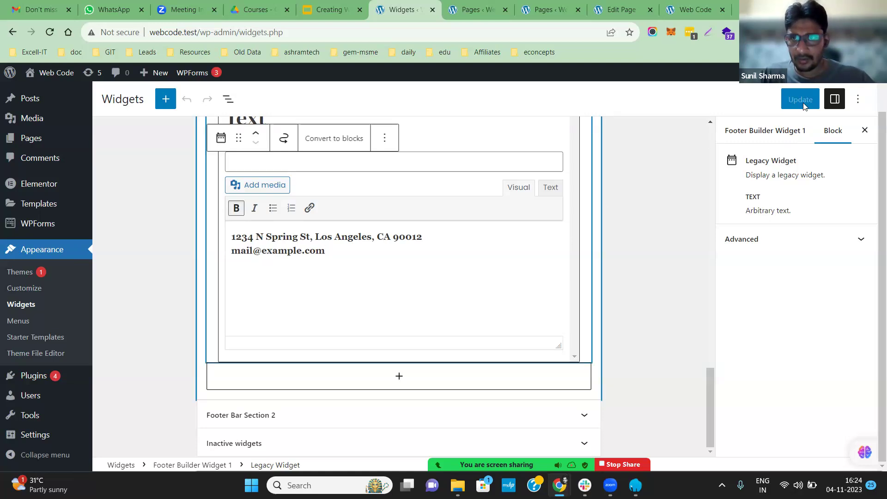
- Add "my" in front of the e-mail address in the footer text widget and update the widgets
{"action": "key", "text": "ctrl+s"}
{"action": "left_click", "coordinate": [365, 249]}
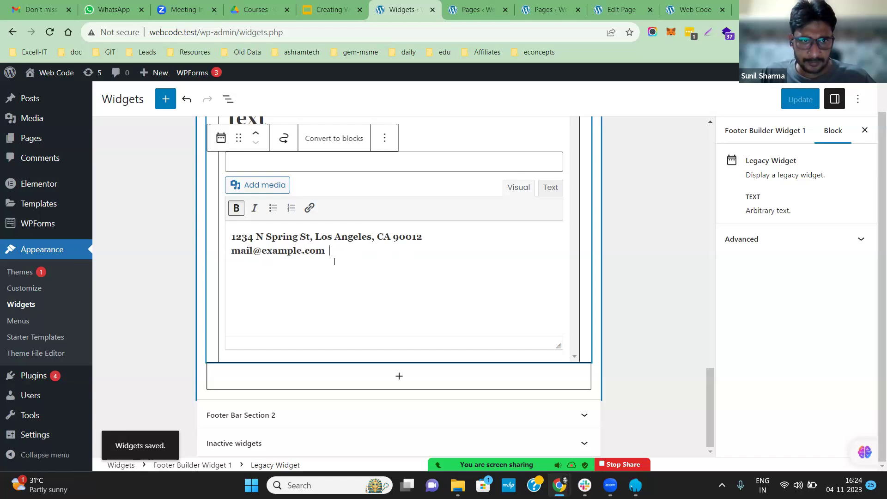
{"action": "left_click", "coordinate": [232, 252]}
{"action": "type", "text": "my"}
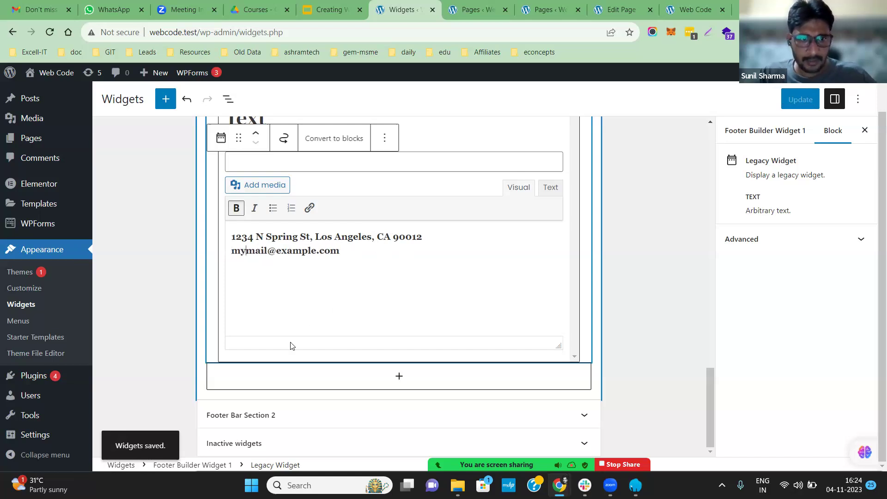
{"action": "left_click", "coordinate": [509, 272]}
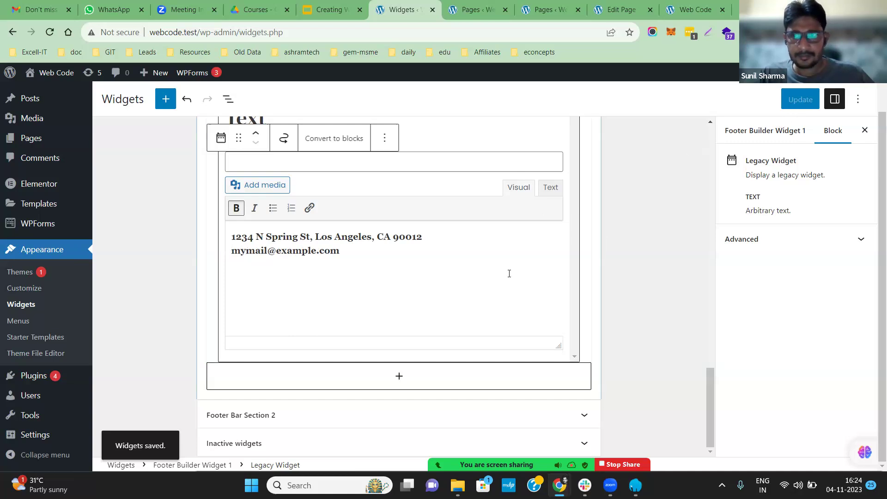
{"action": "key", "text": "ctrl+s"}
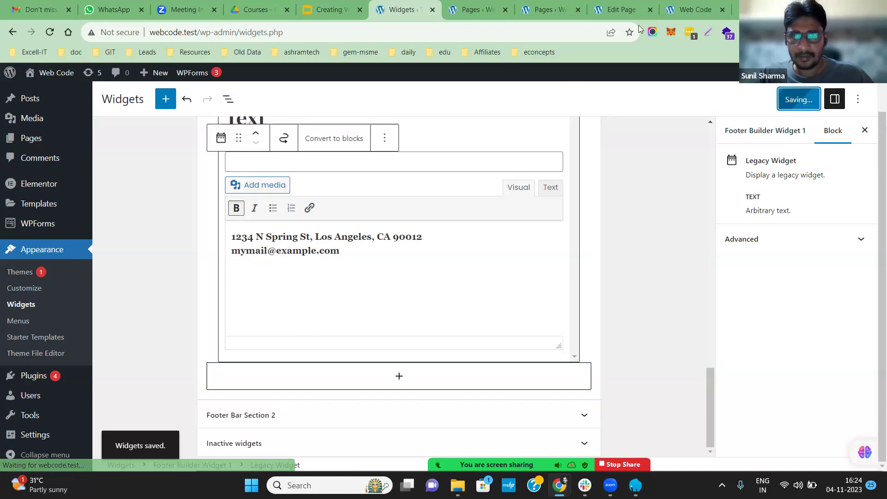
- Reload the live Home page and highlight the e-mail line in the footer
{"action": "key", "text": "ctrl+9"}
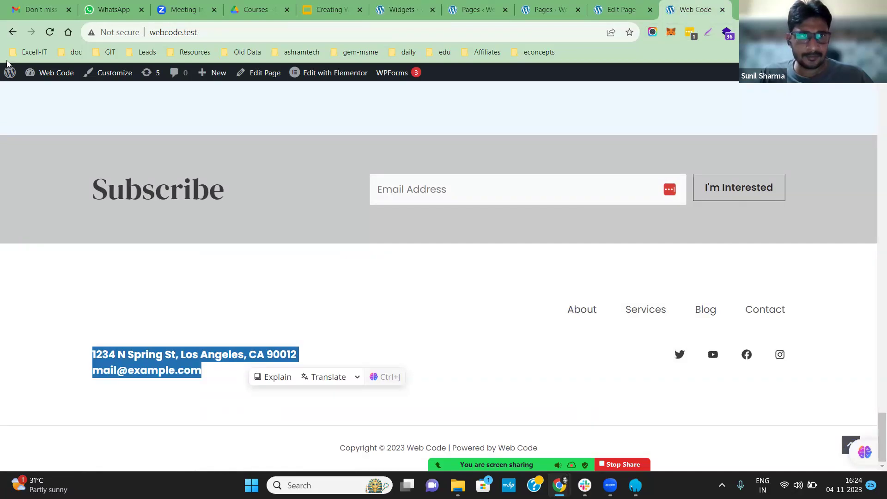
{"action": "left_click", "coordinate": [49, 32]}
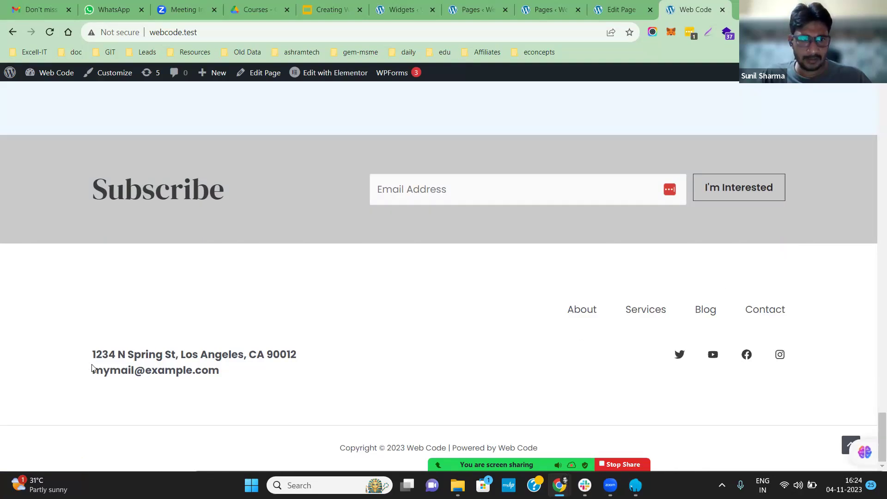
{"action": "left_click_drag", "start_coordinate": [287, 378], "coordinate": [337, 372]}
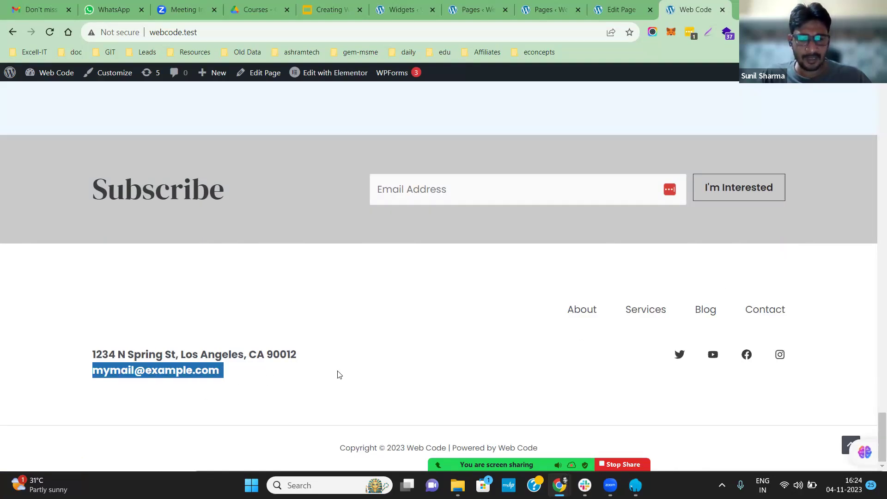